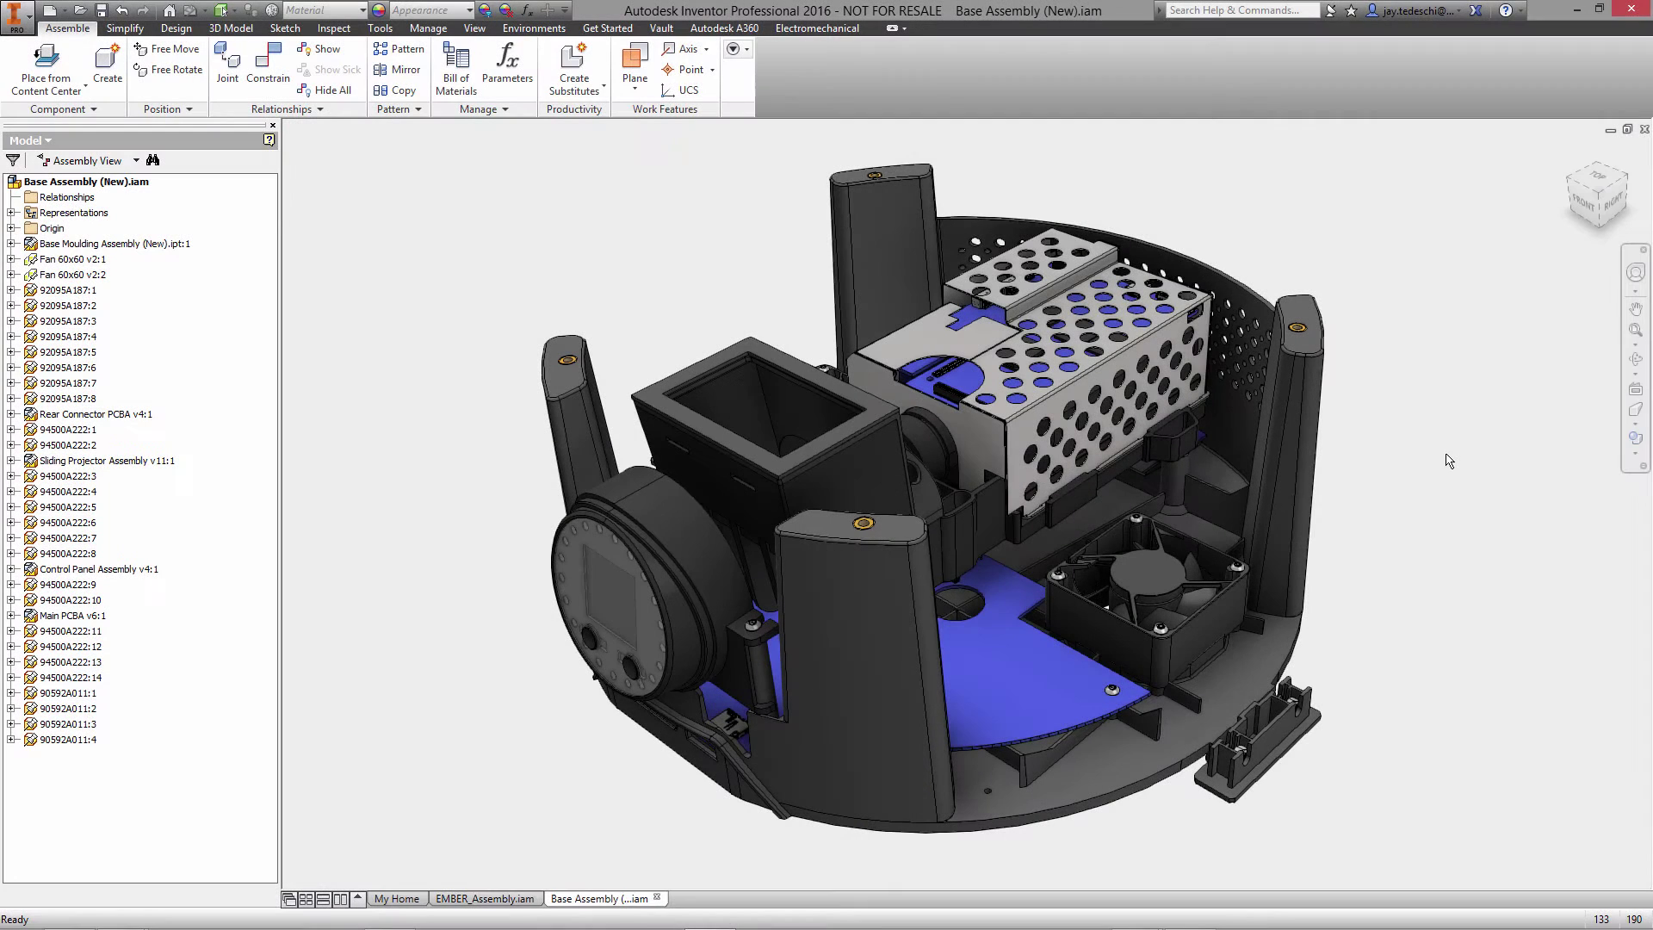
# Step: Open the Base Moulding part from the assembly in its own window
pyautogui.rightClick(1448, 460)
pyautogui.click(1493, 500)
pyautogui.click(1282, 469)
pyautogui.rightClick(1278, 482)
pyautogui.click(1291, 419)
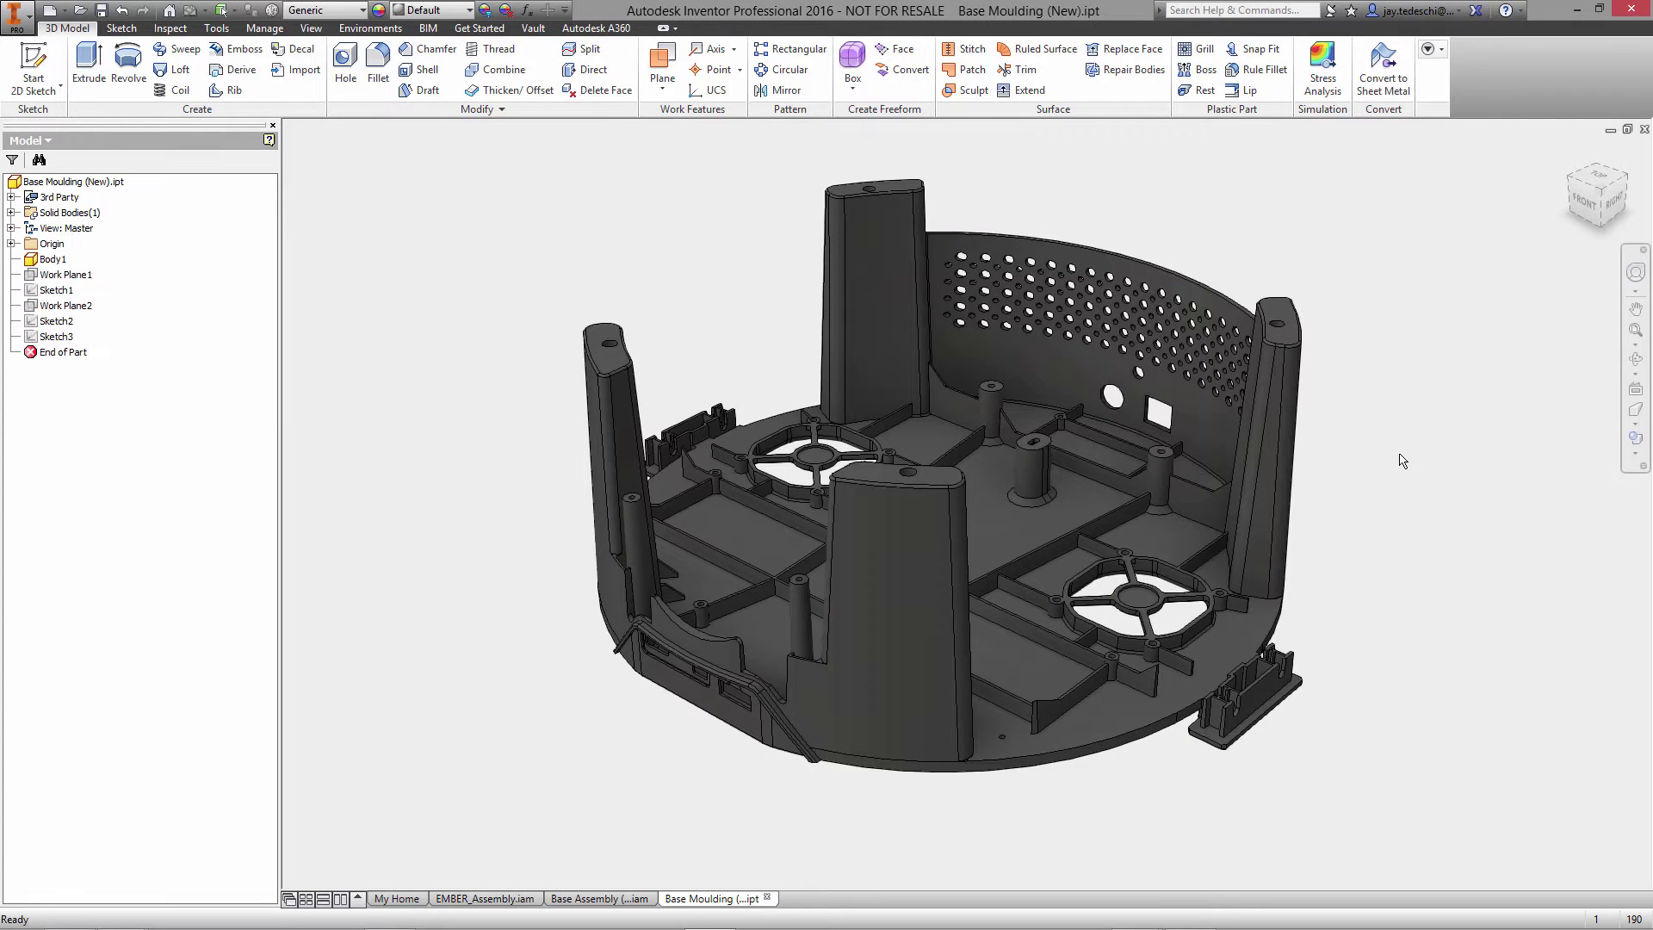
# Step: Turn on visibility of Sketch1 in the model tree
pyautogui.click(59, 290)
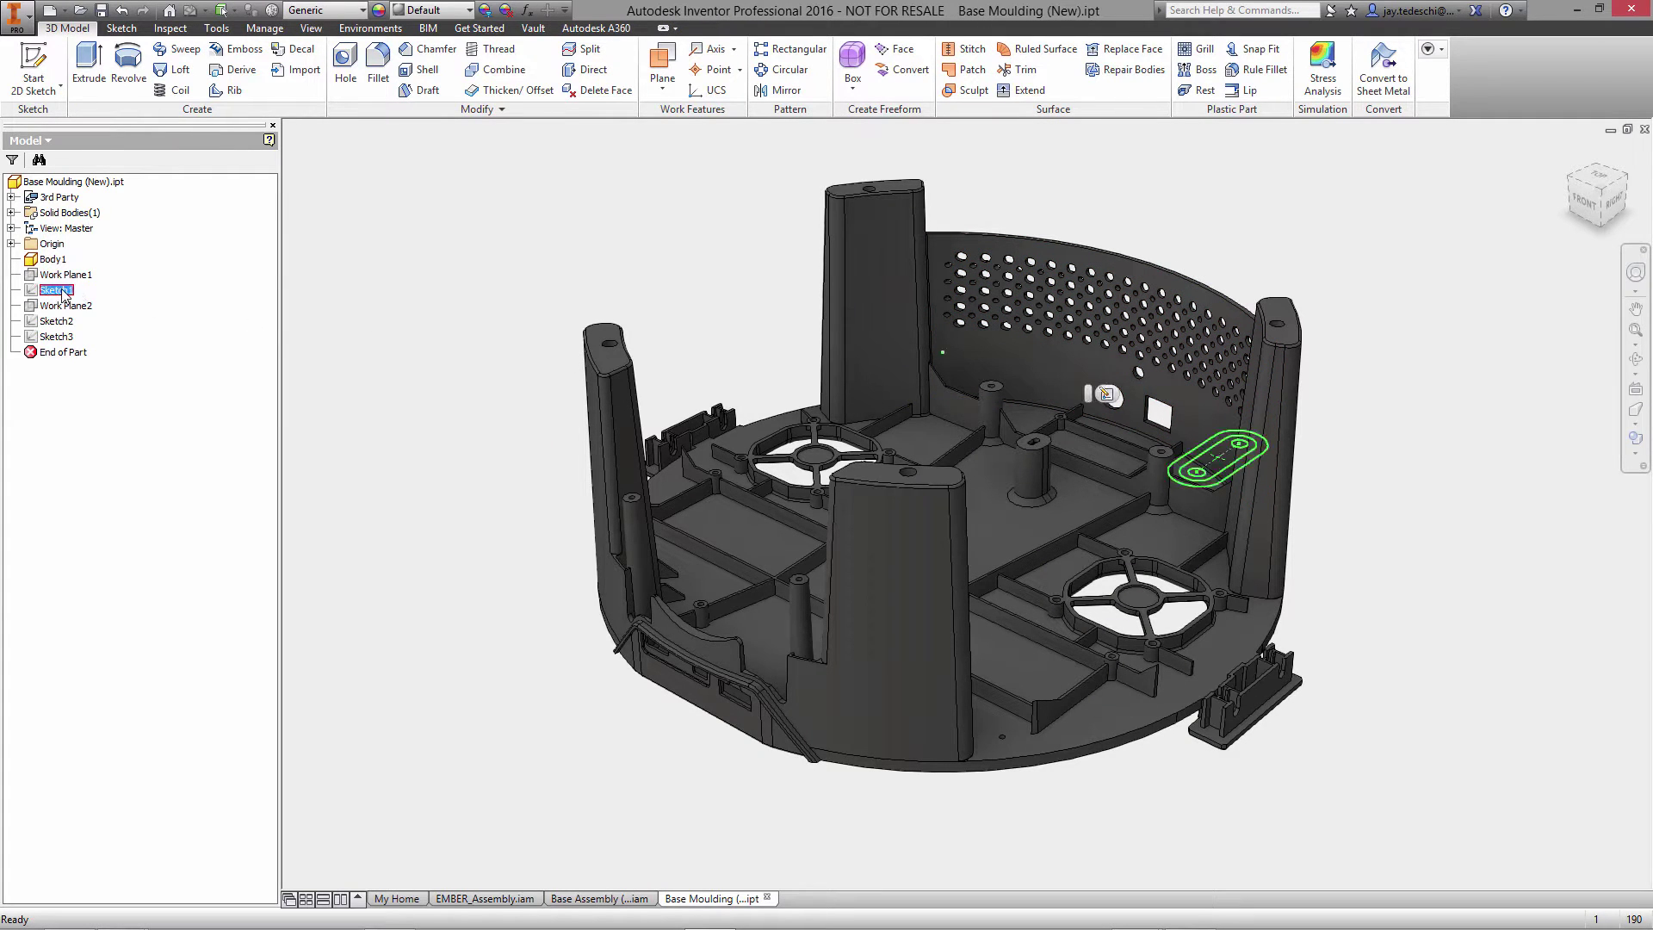
pyautogui.rightClick(60, 290)
pyautogui.click(110, 465)
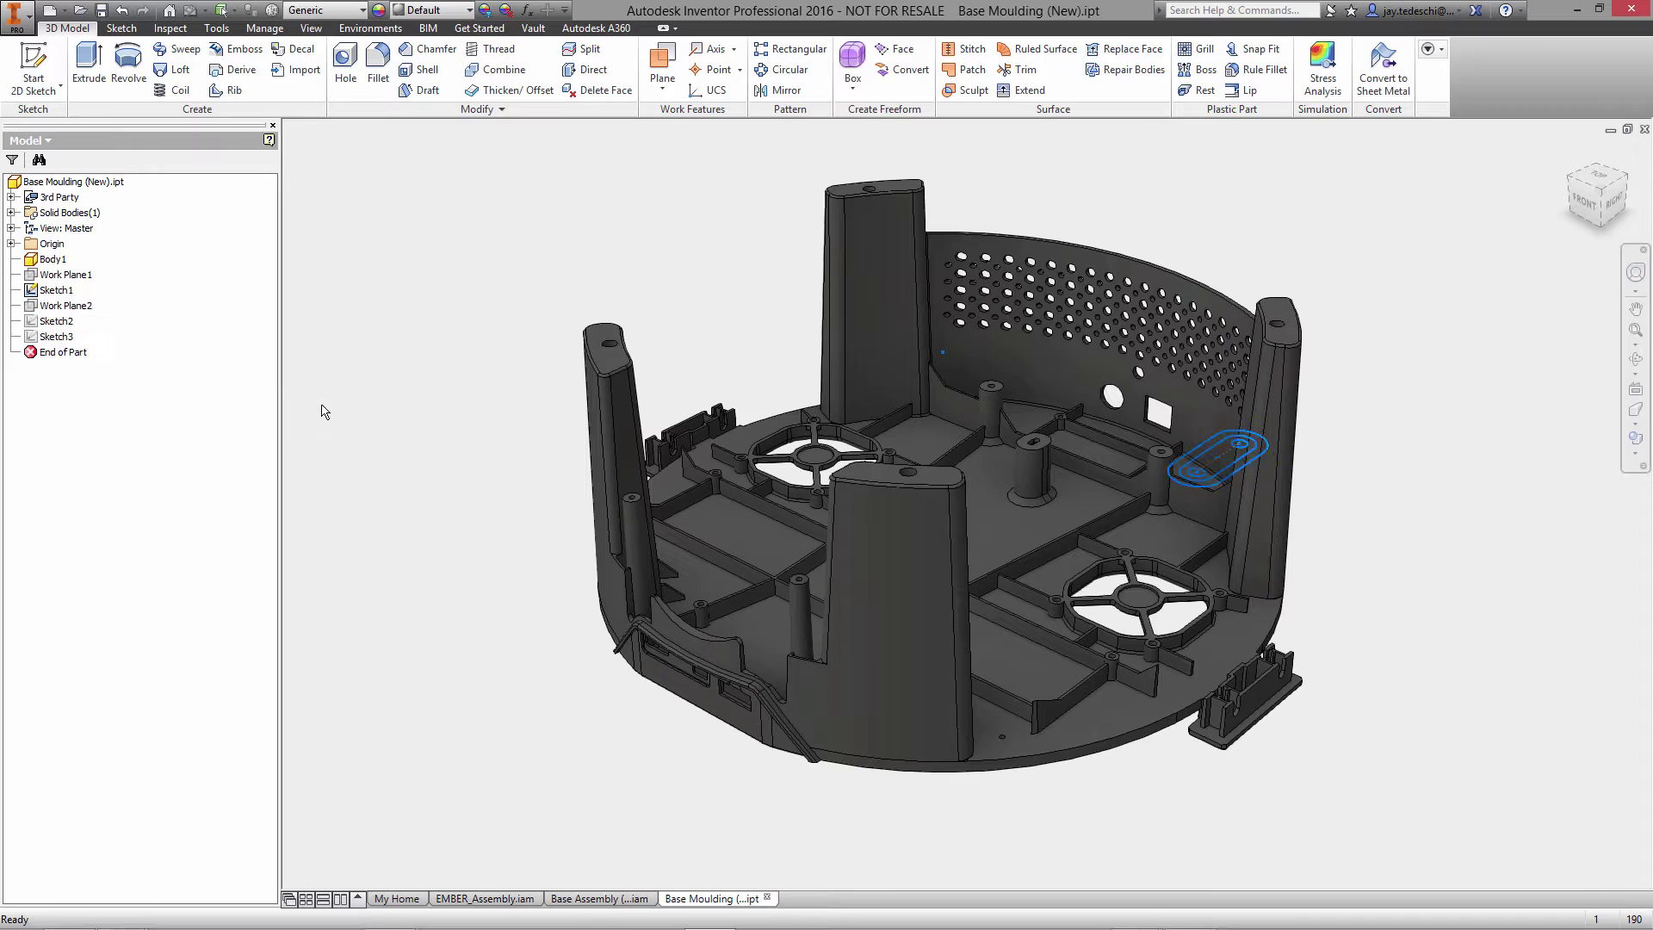
# Step: Place a freeform box on Work Plane1 at the sketch point with height 100
pyautogui.click(852, 59)
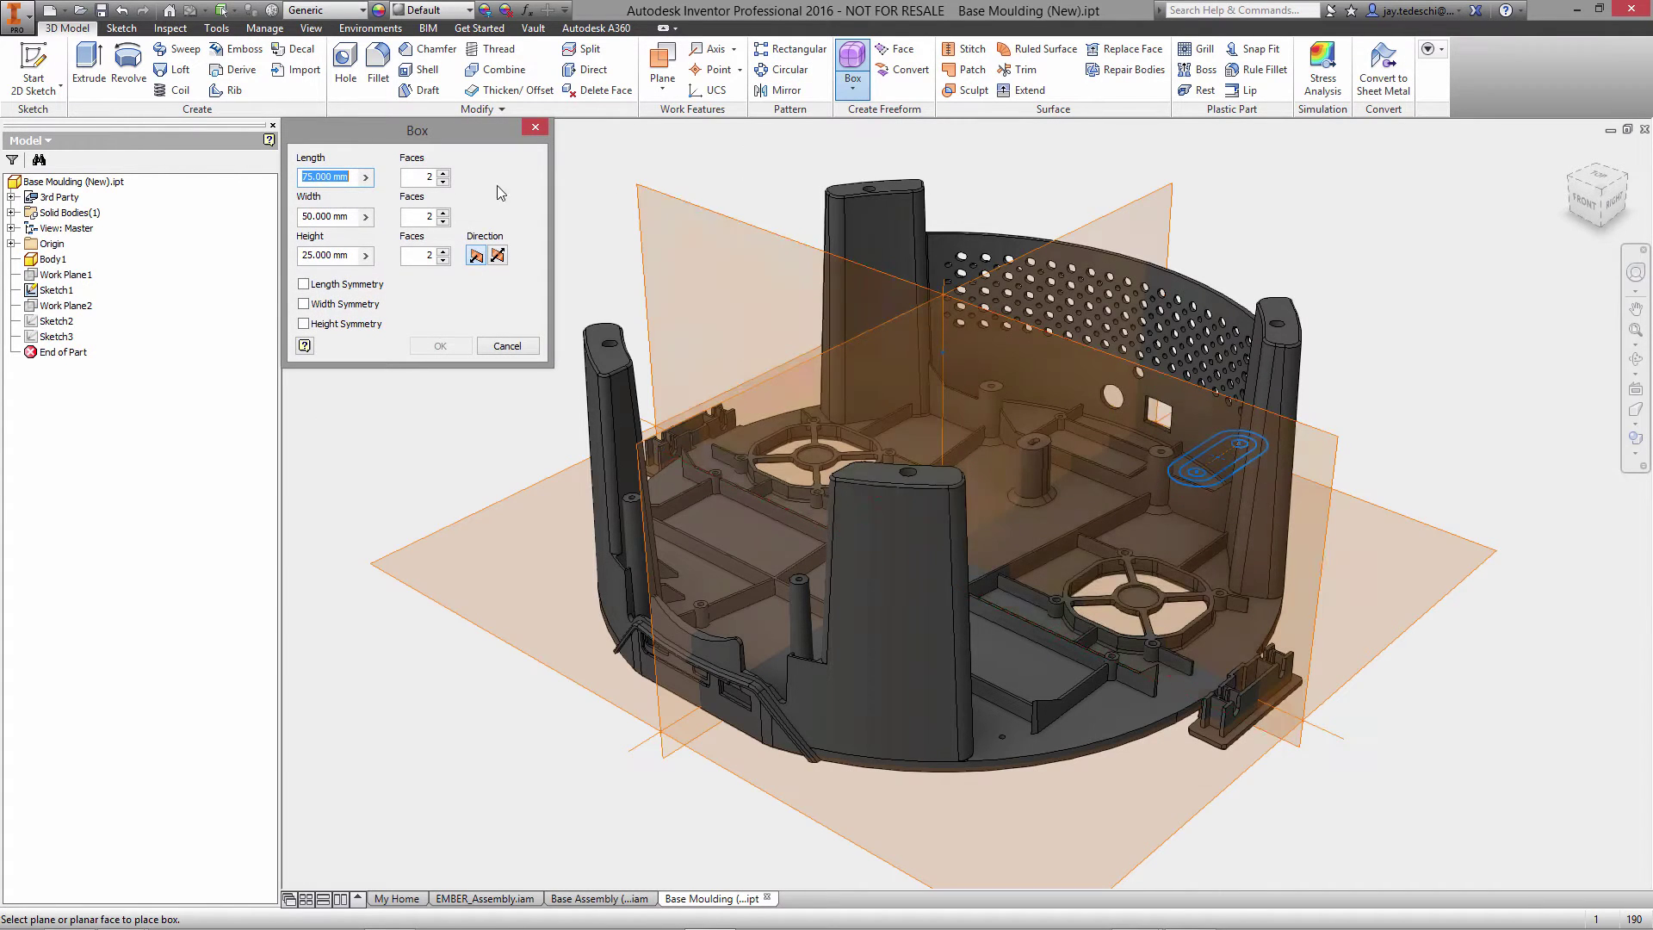
pyautogui.click(68, 277)
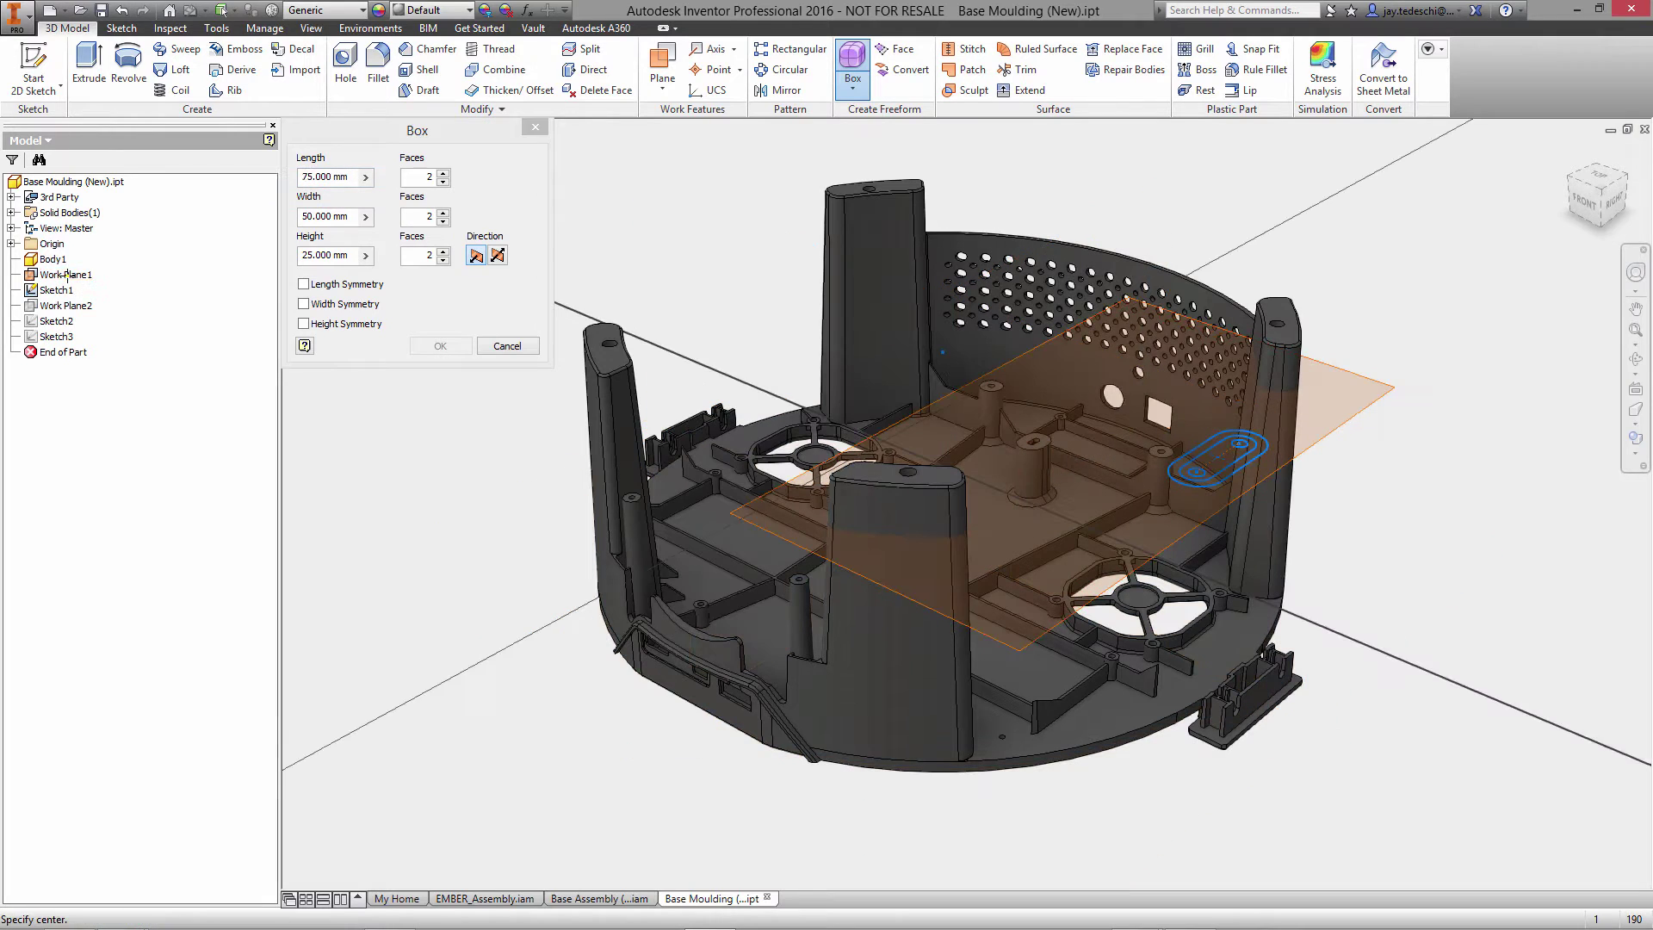
pyautogui.click(1218, 458)
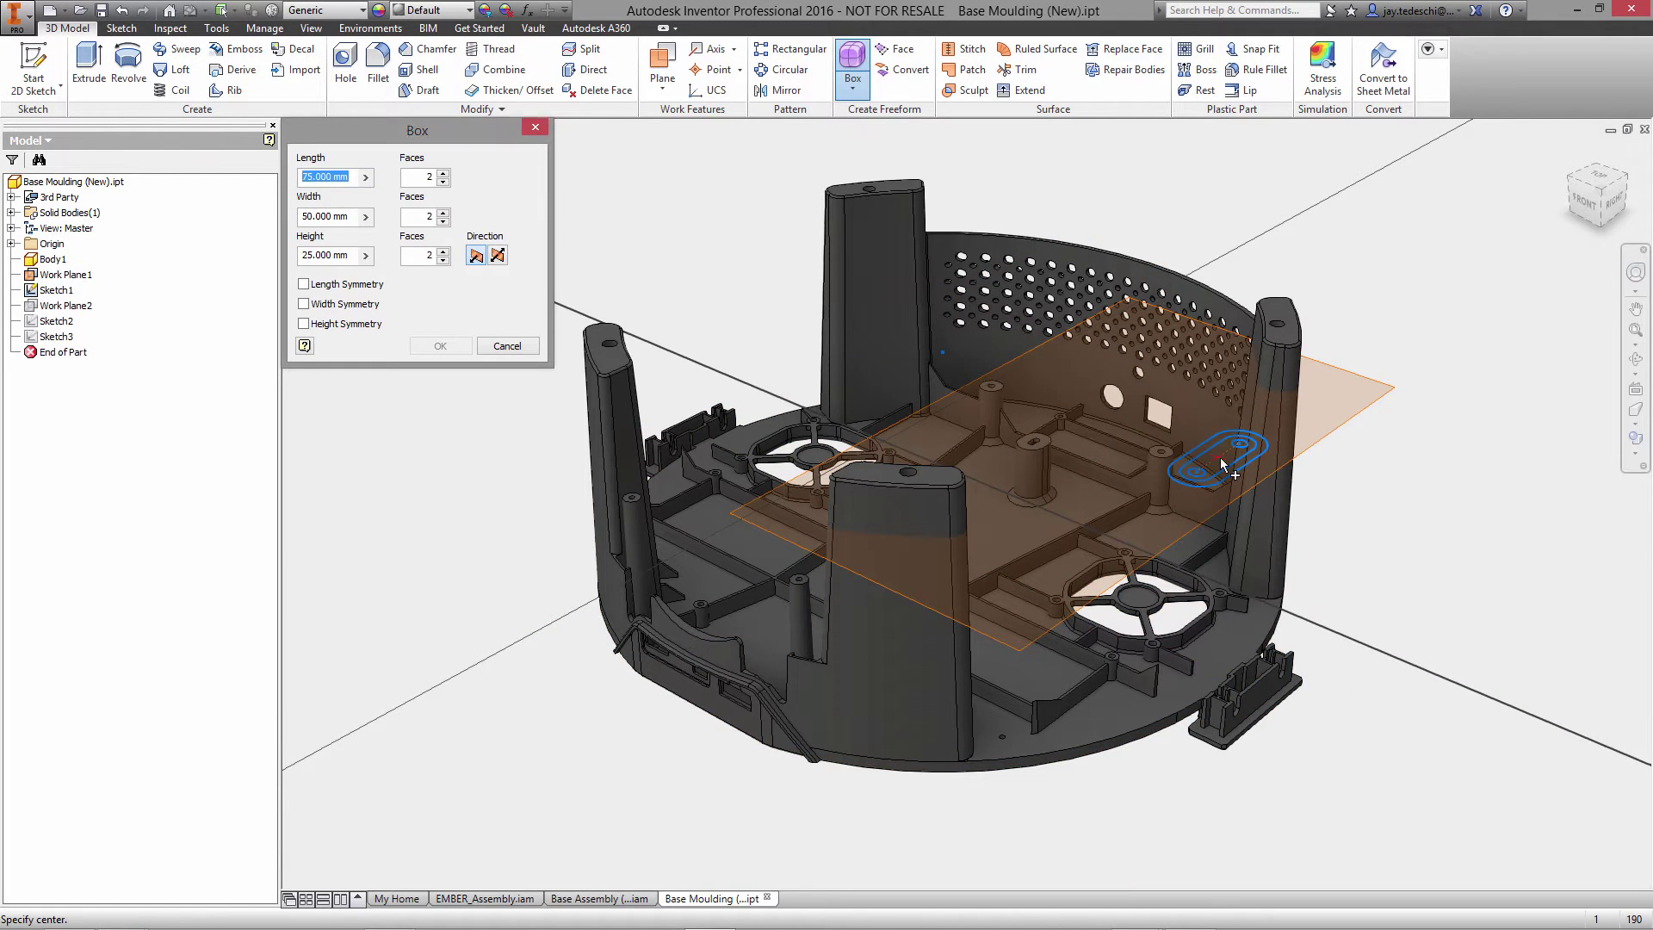
pyautogui.moveTo(1233, 388); pyautogui.dragTo(1210, 668)
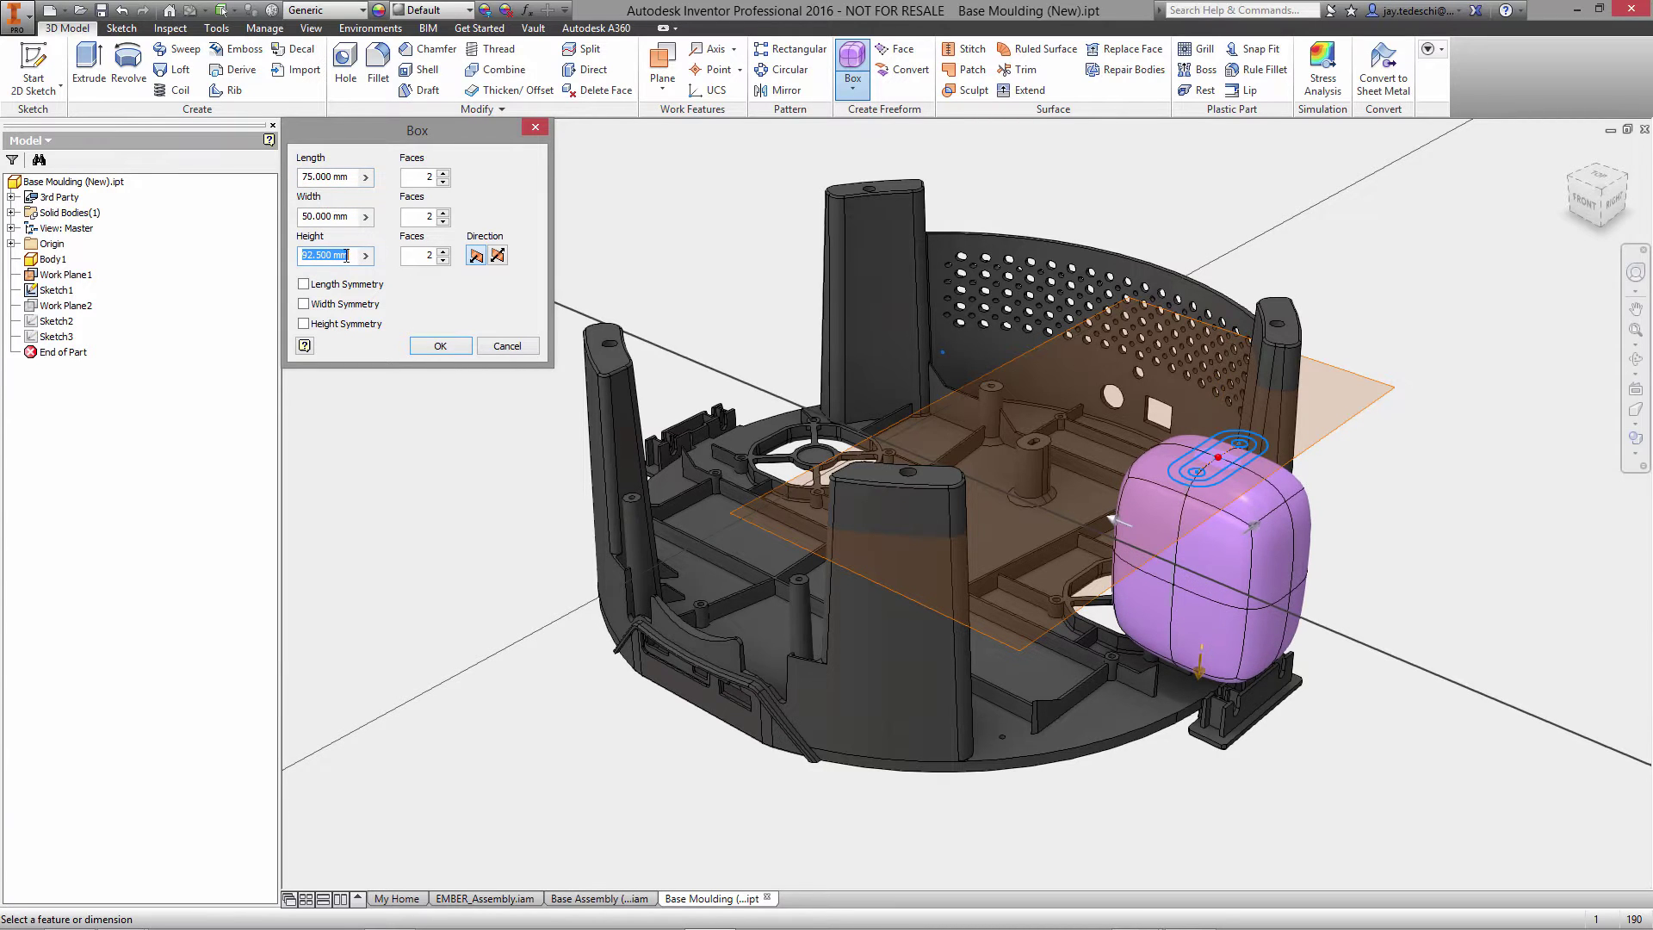
pyautogui.write('100')
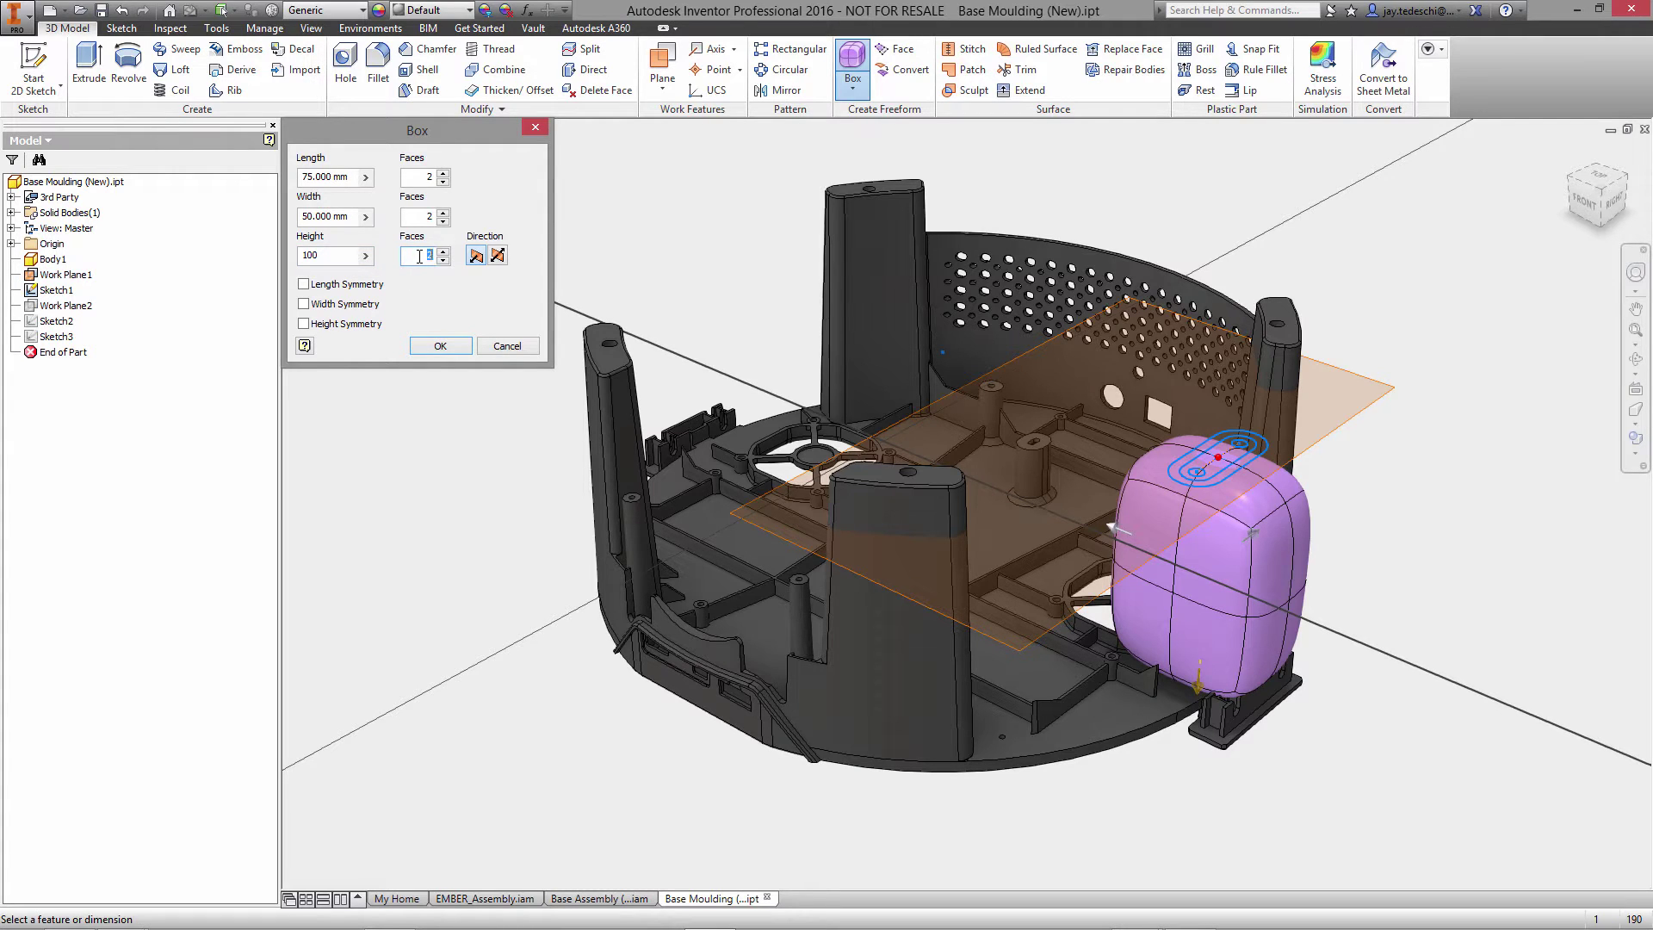
pyautogui.write('1')
# Step: Set the box to length 19, width 48, height 1 face, with length symmetry
pyautogui.click(355, 177)
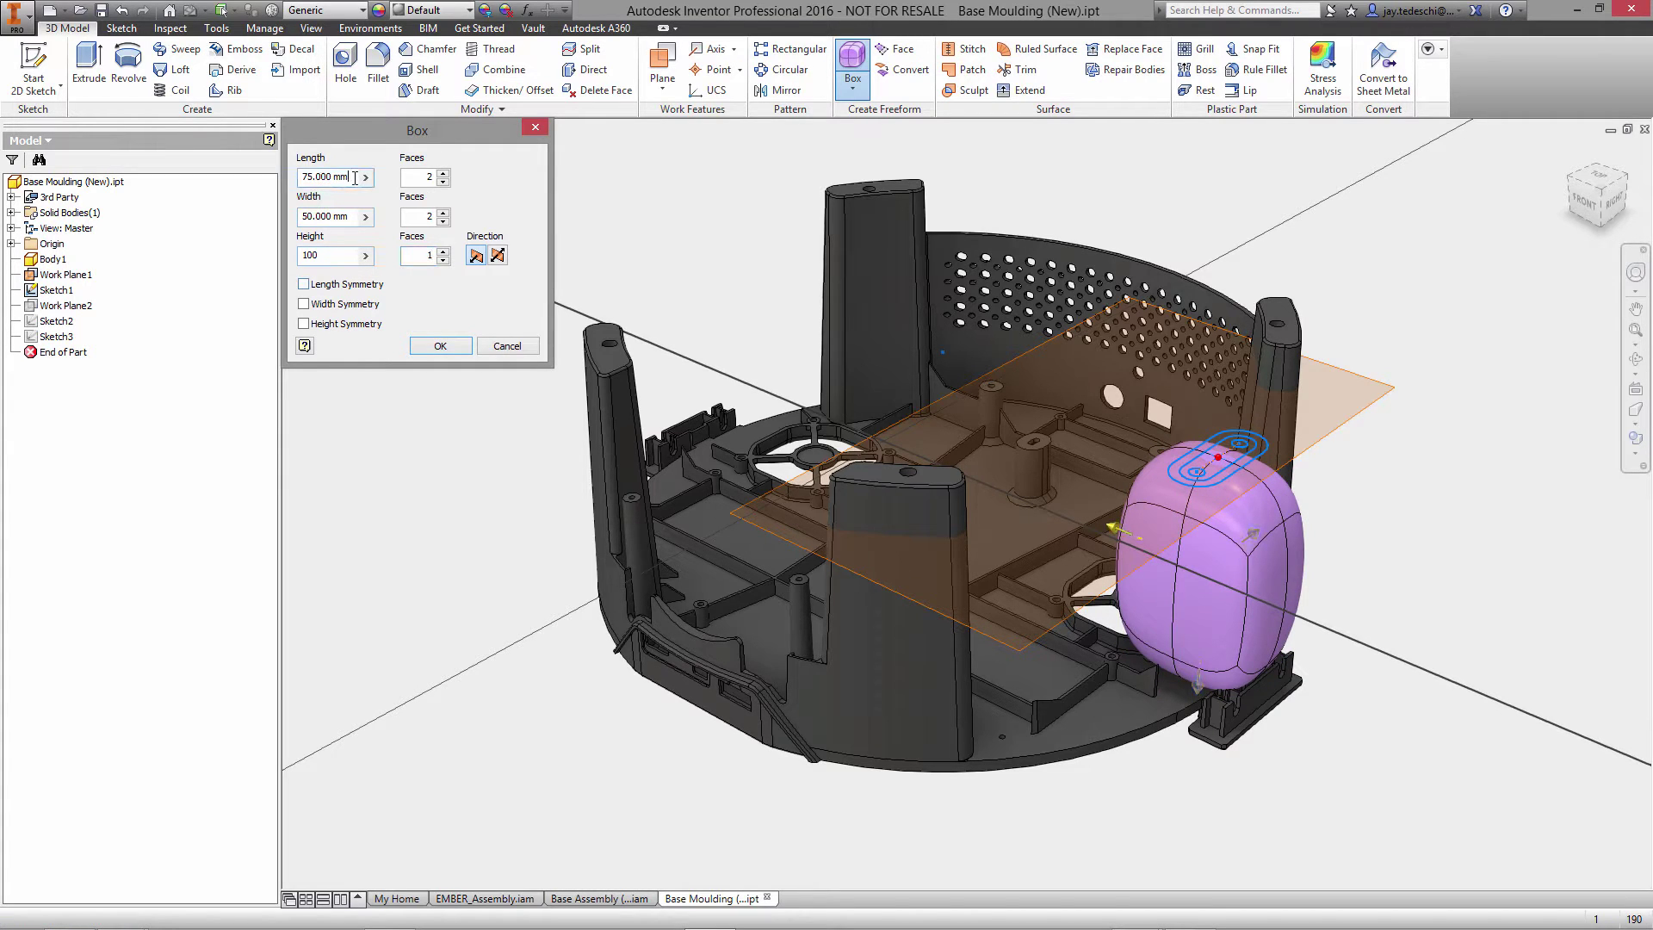
pyautogui.moveTo(355, 177); pyautogui.dragTo(292, 181)
pyautogui.write('19')
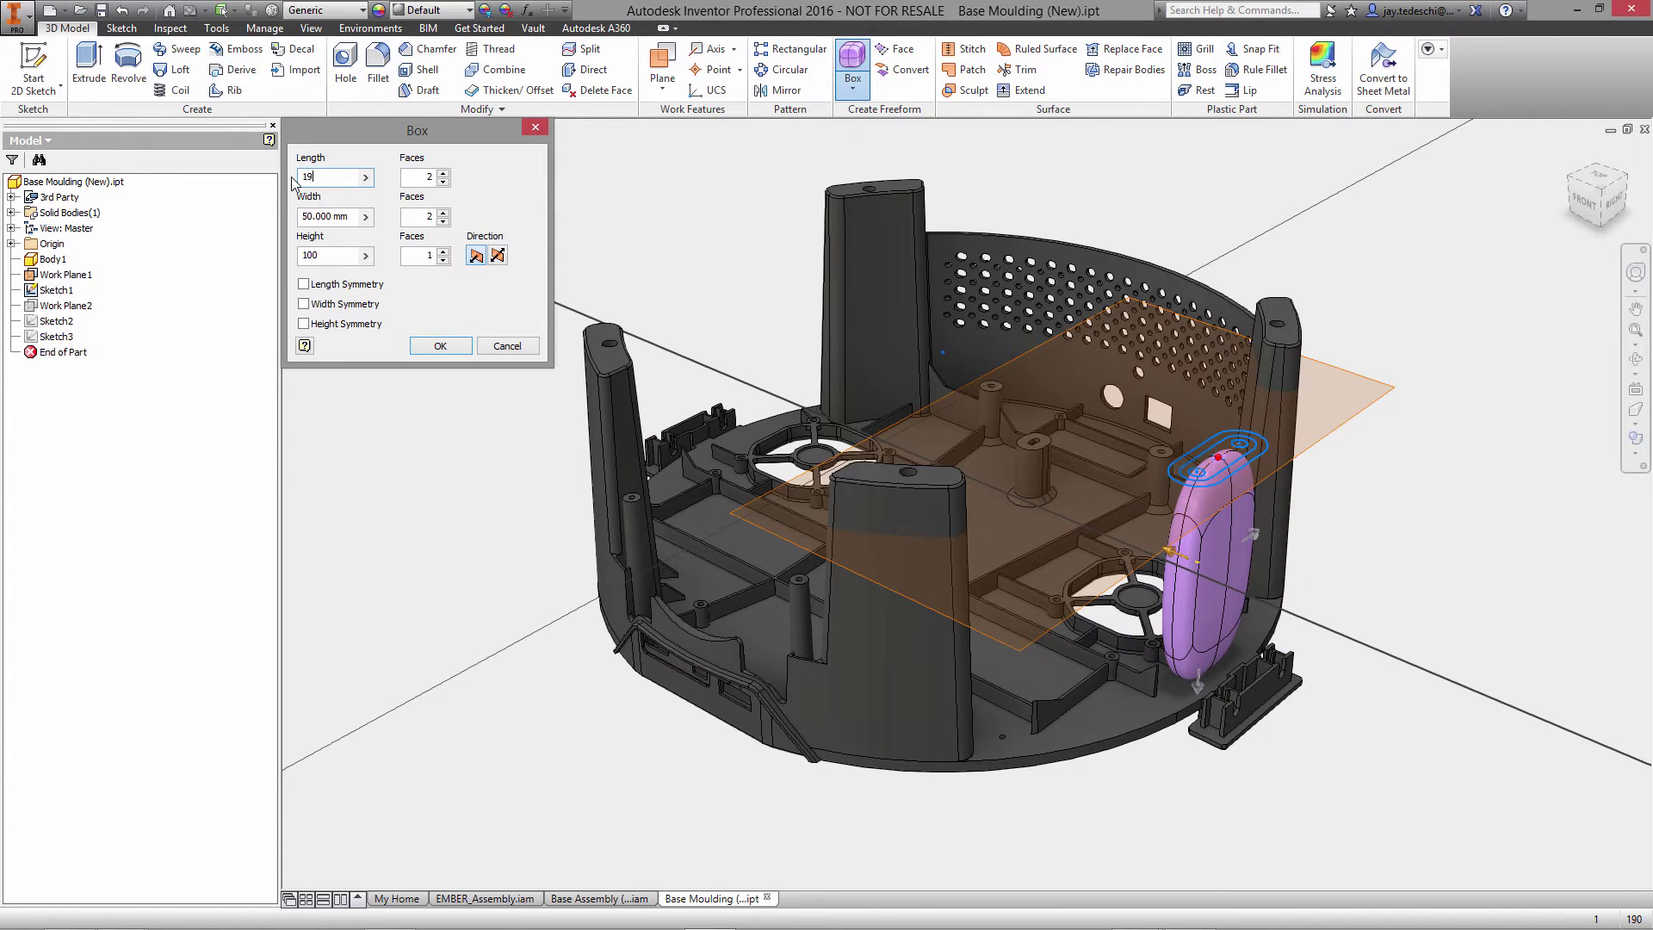
pyautogui.press('Tab')
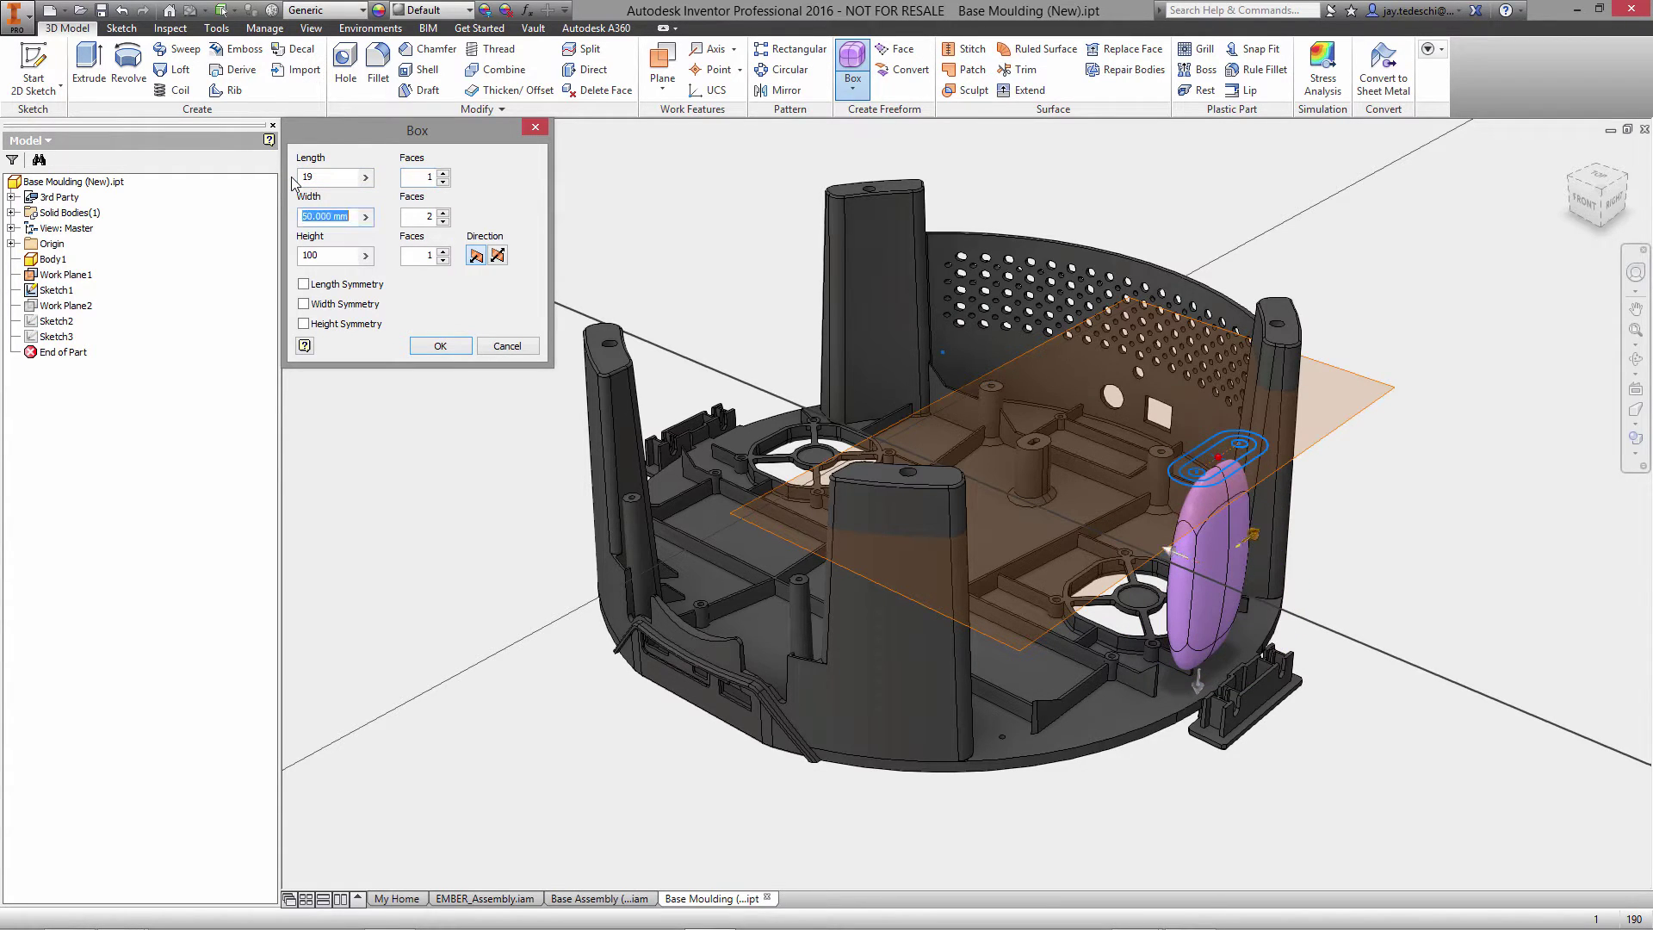
pyautogui.write('48')
pyautogui.press('Tab')
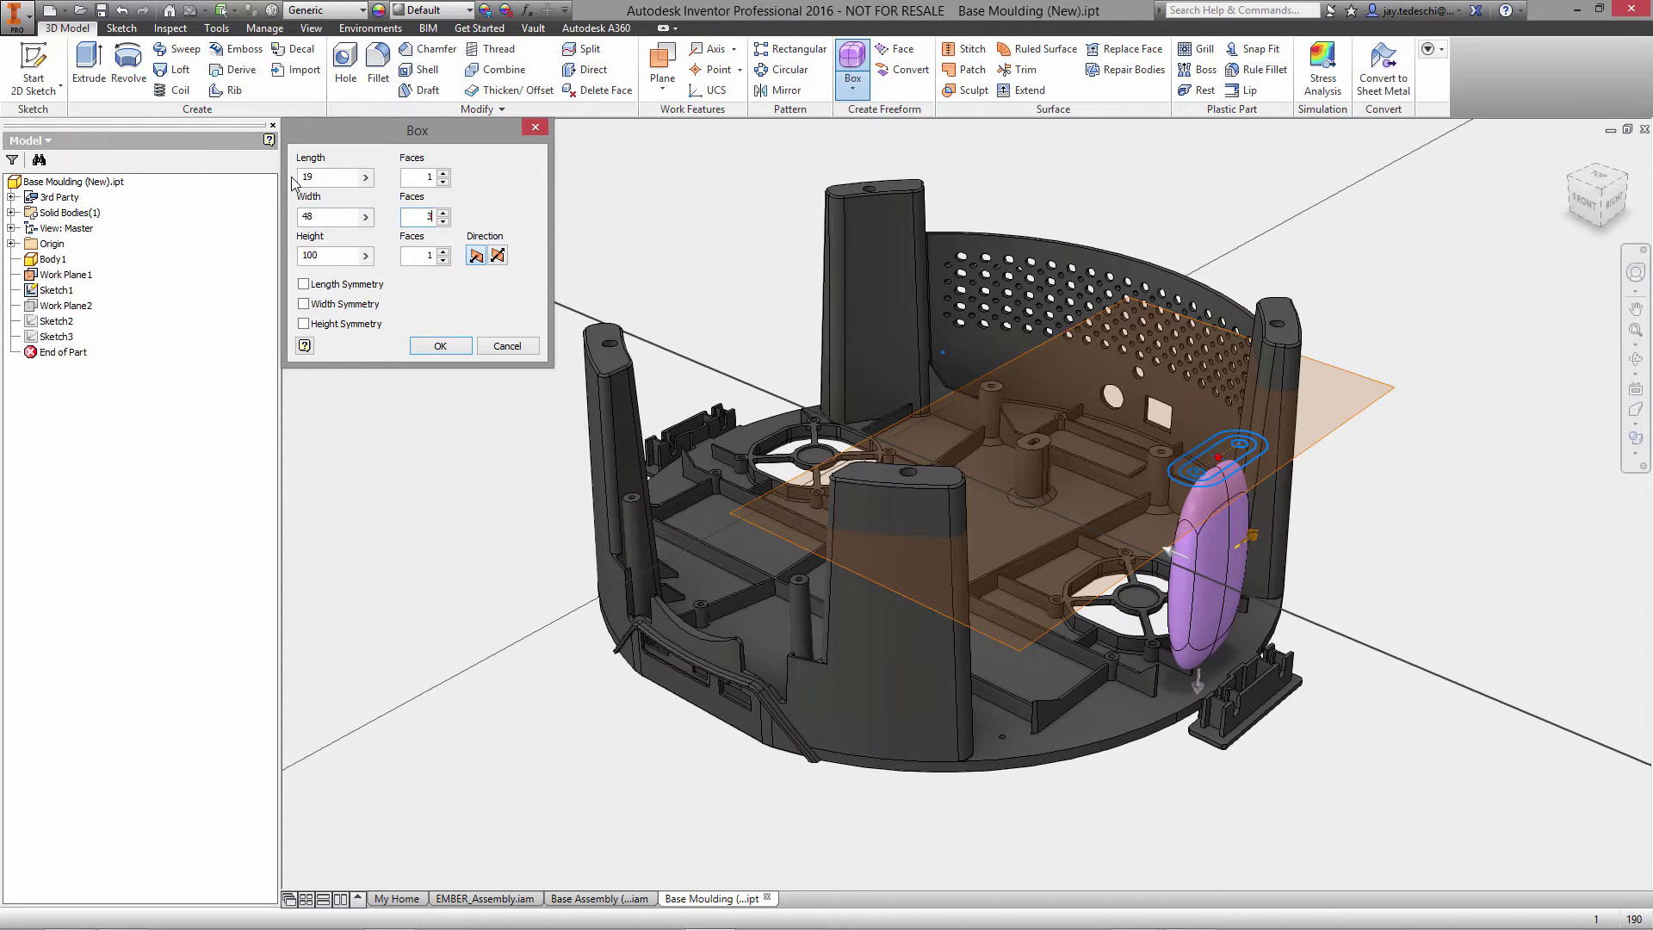
pyautogui.press('Tab')
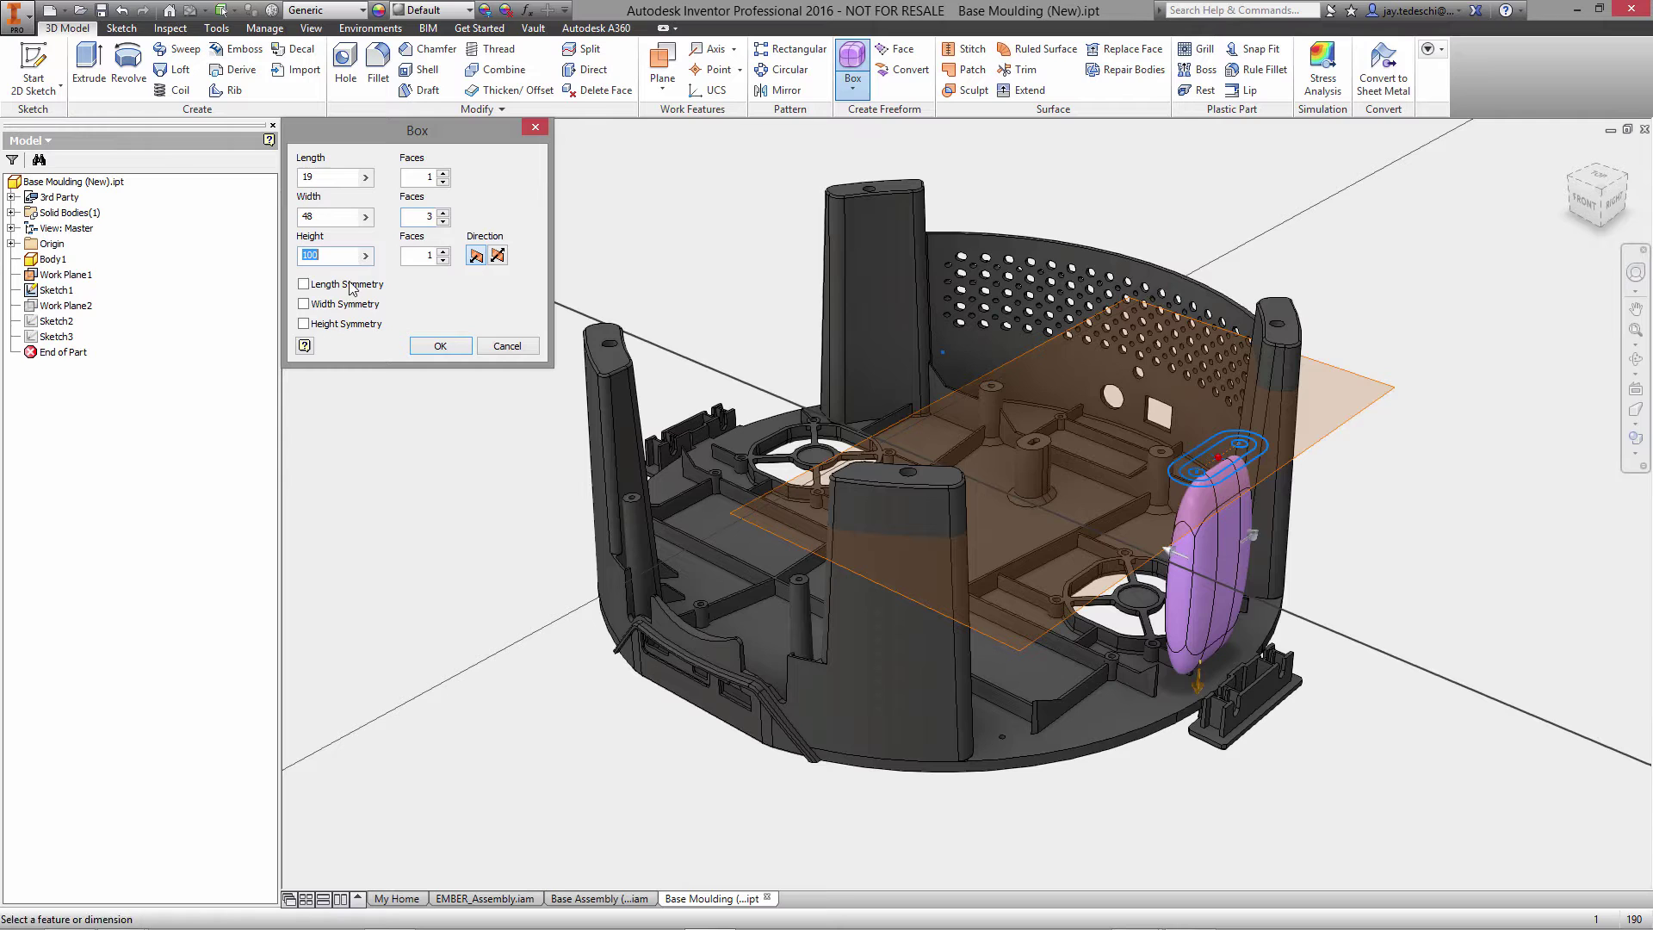
pyautogui.click(304, 283)
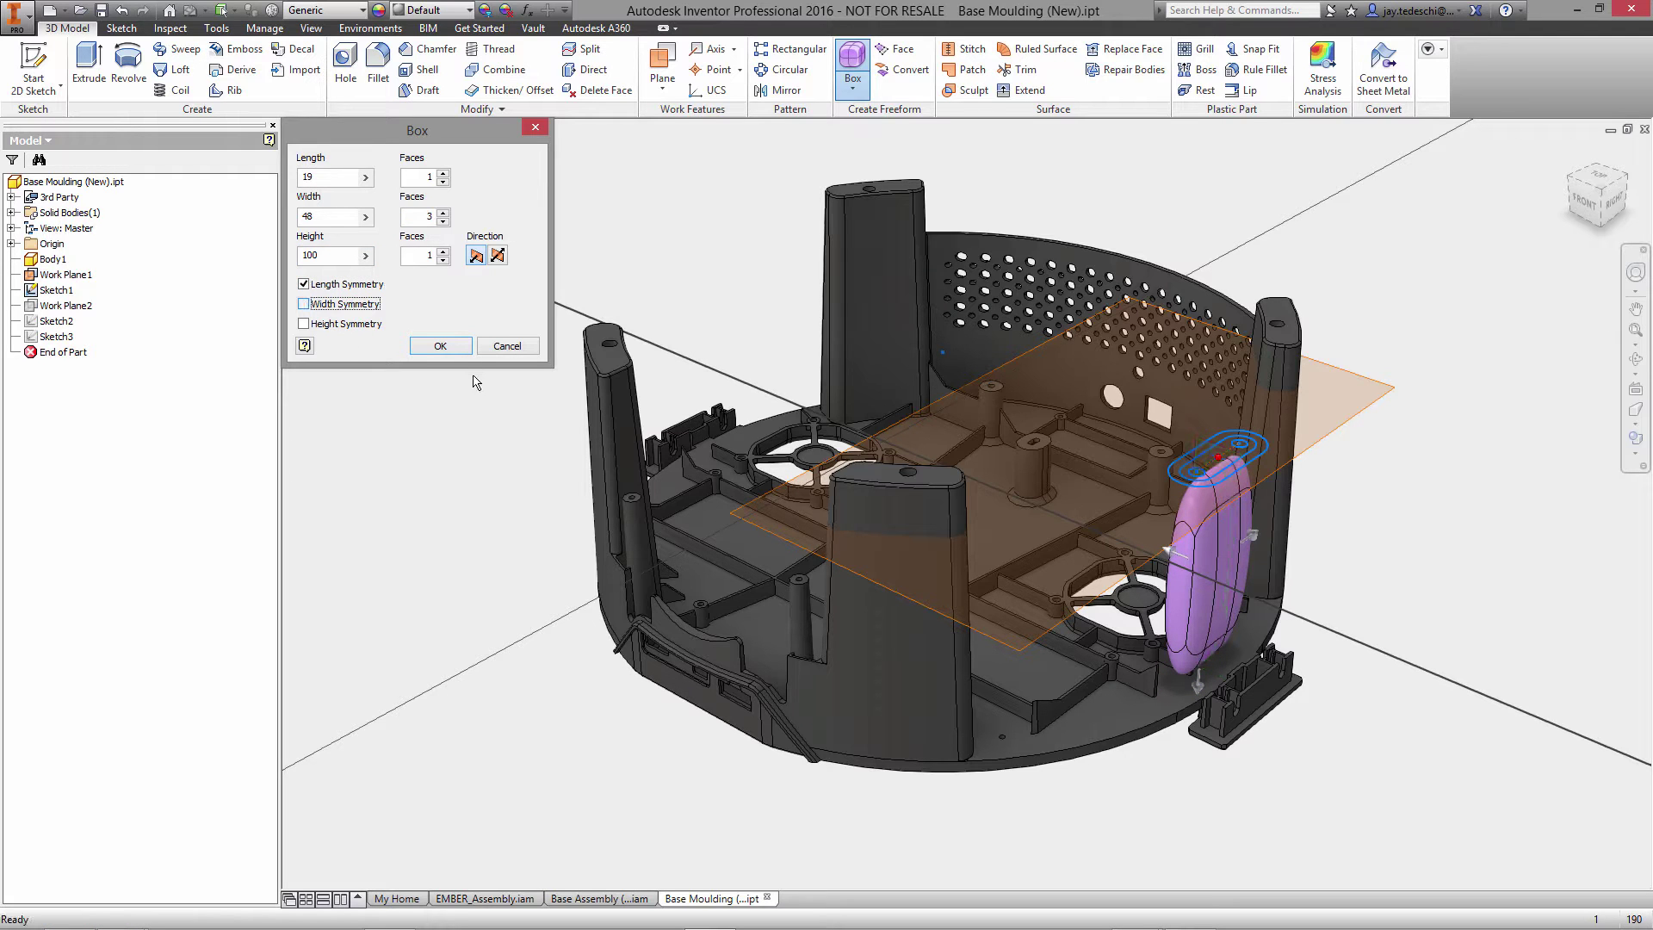
# Step: Accept the box and crease its top and bottom edge loops for sharp, flat ends
pyautogui.click(442, 346)
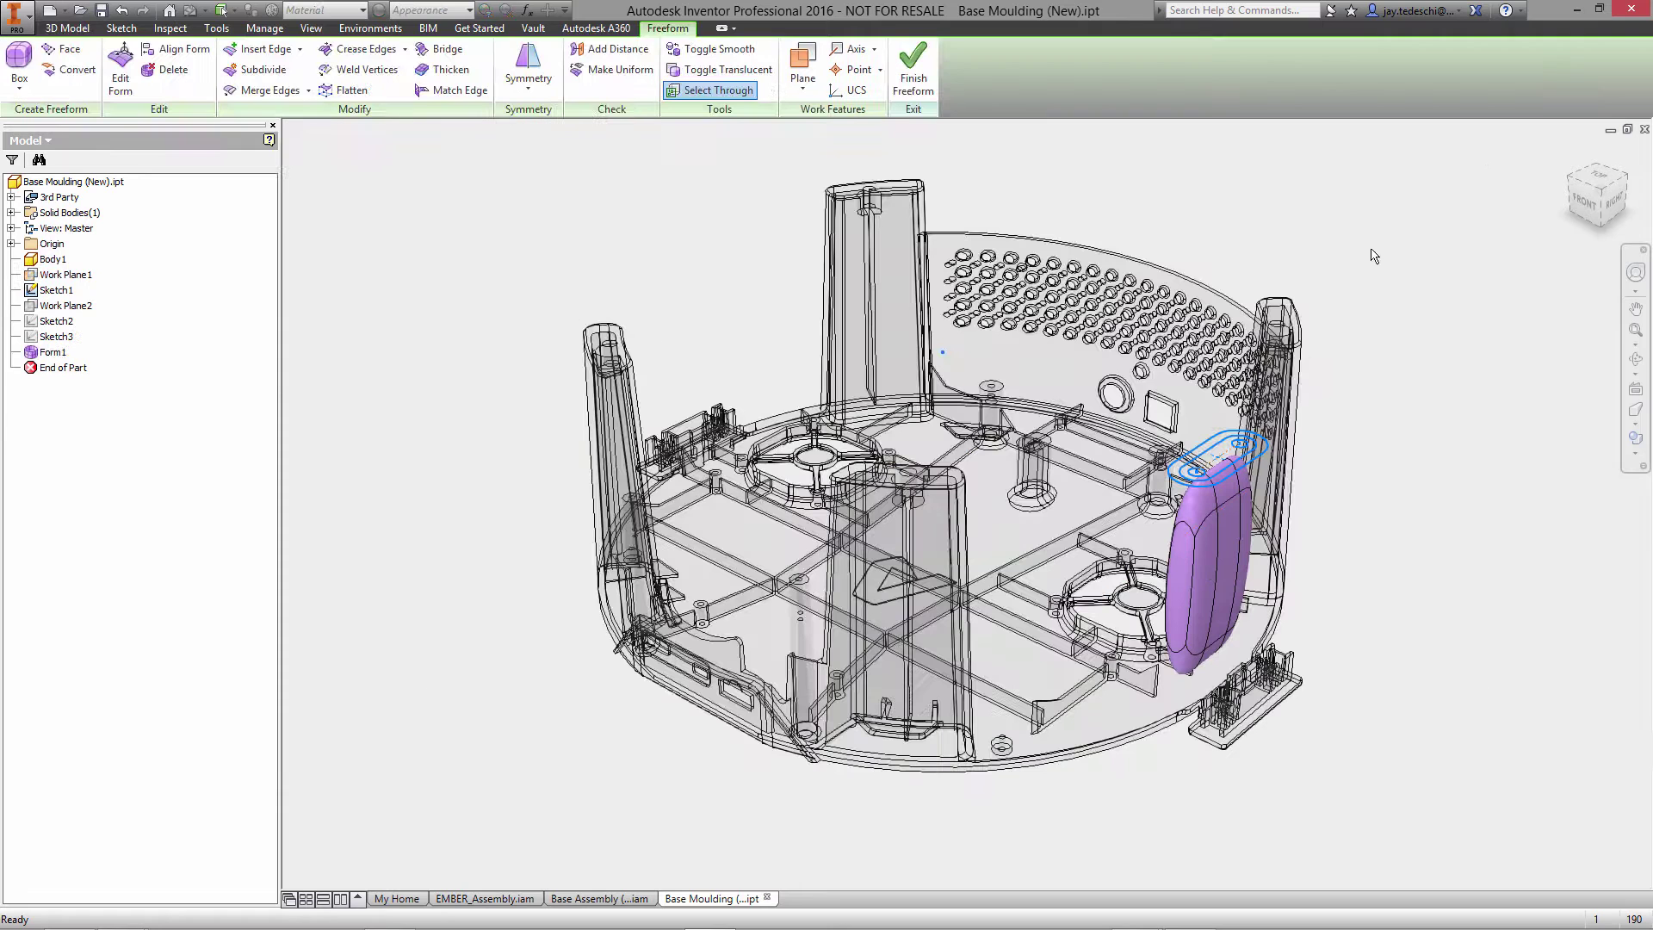
pyautogui.scroll(2, 1443, 399)
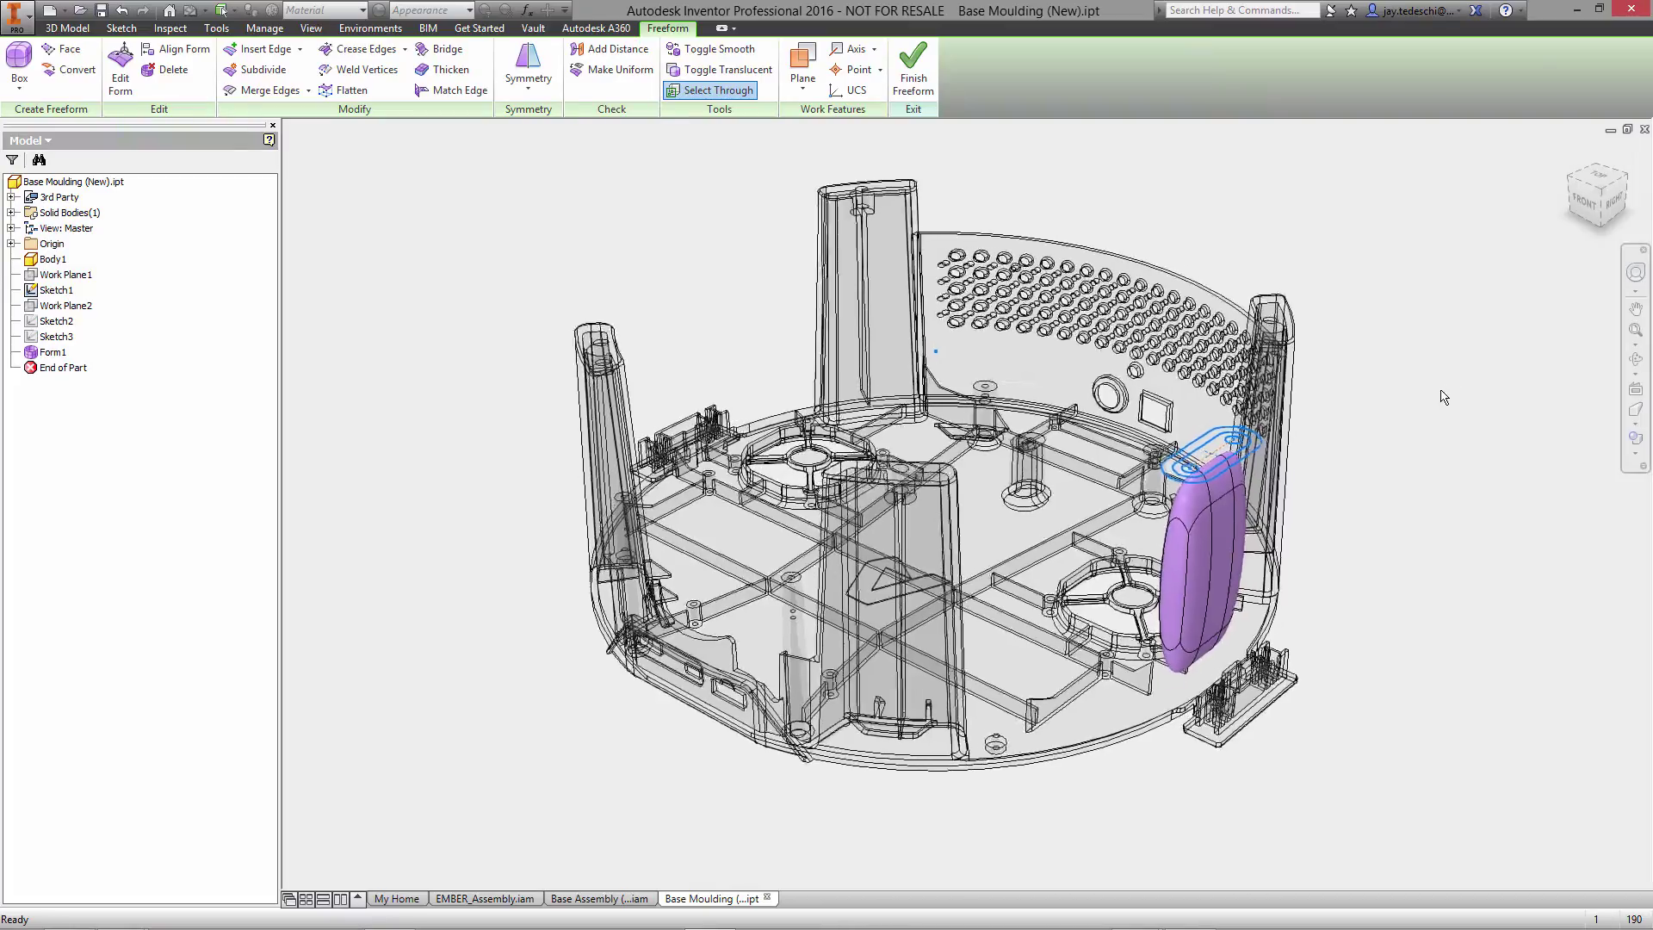
pyautogui.scroll(5, 1444, 398)
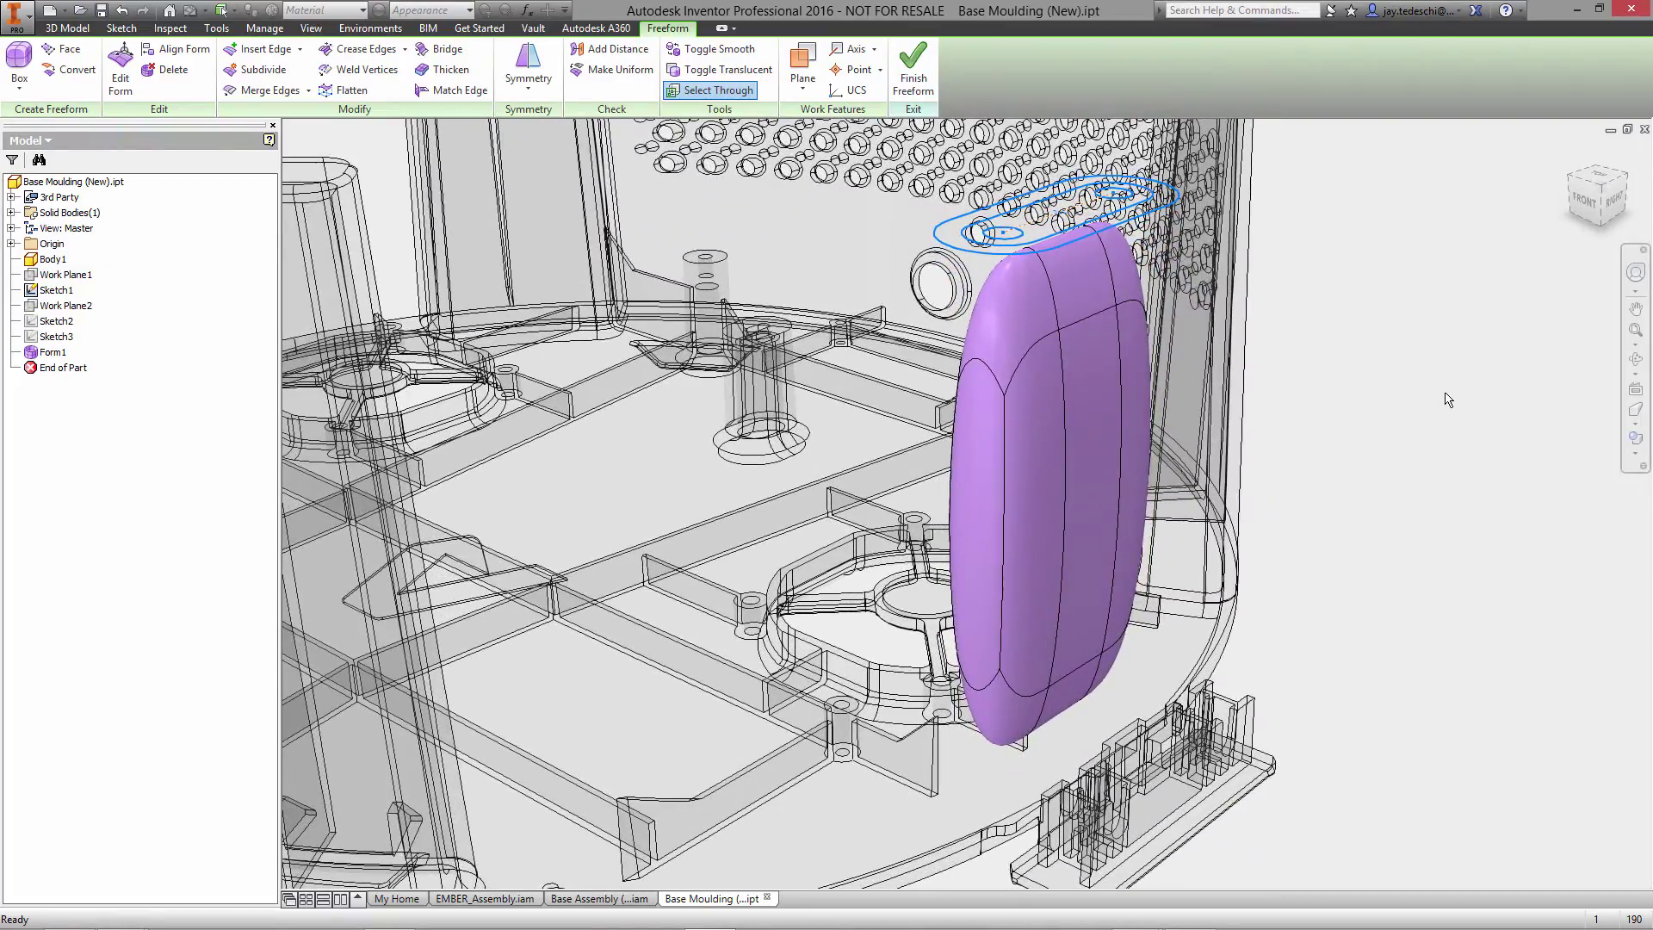
pyautogui.click(356, 50)
pyautogui.click(992, 371)
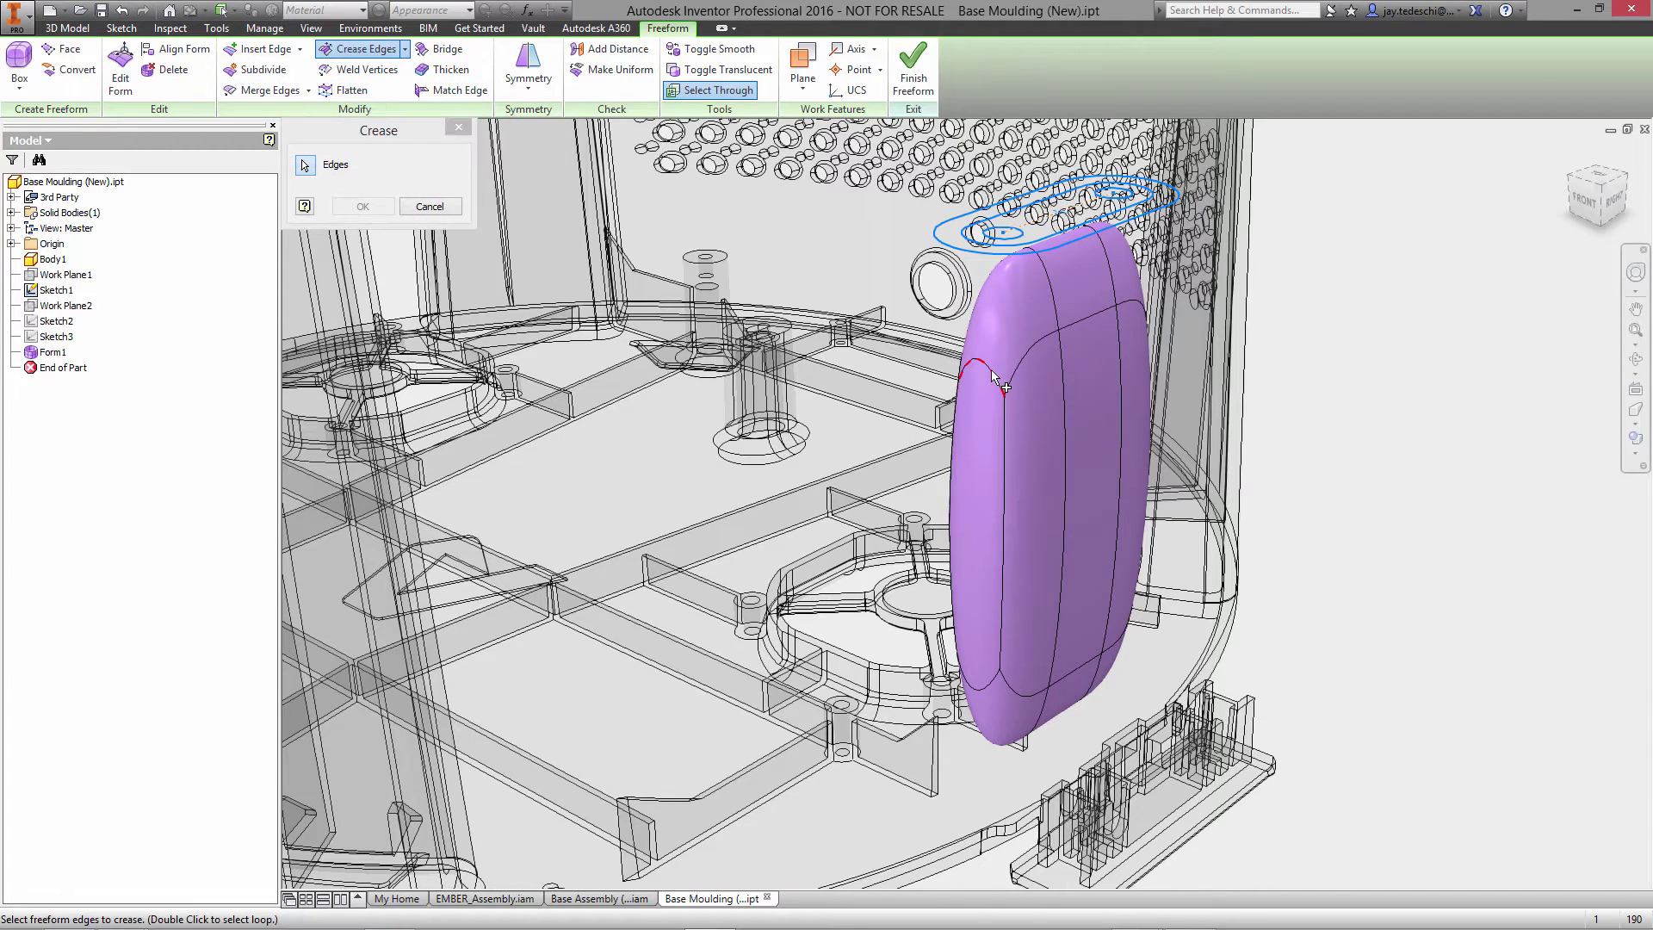
pyautogui.doubleClick(1022, 350)
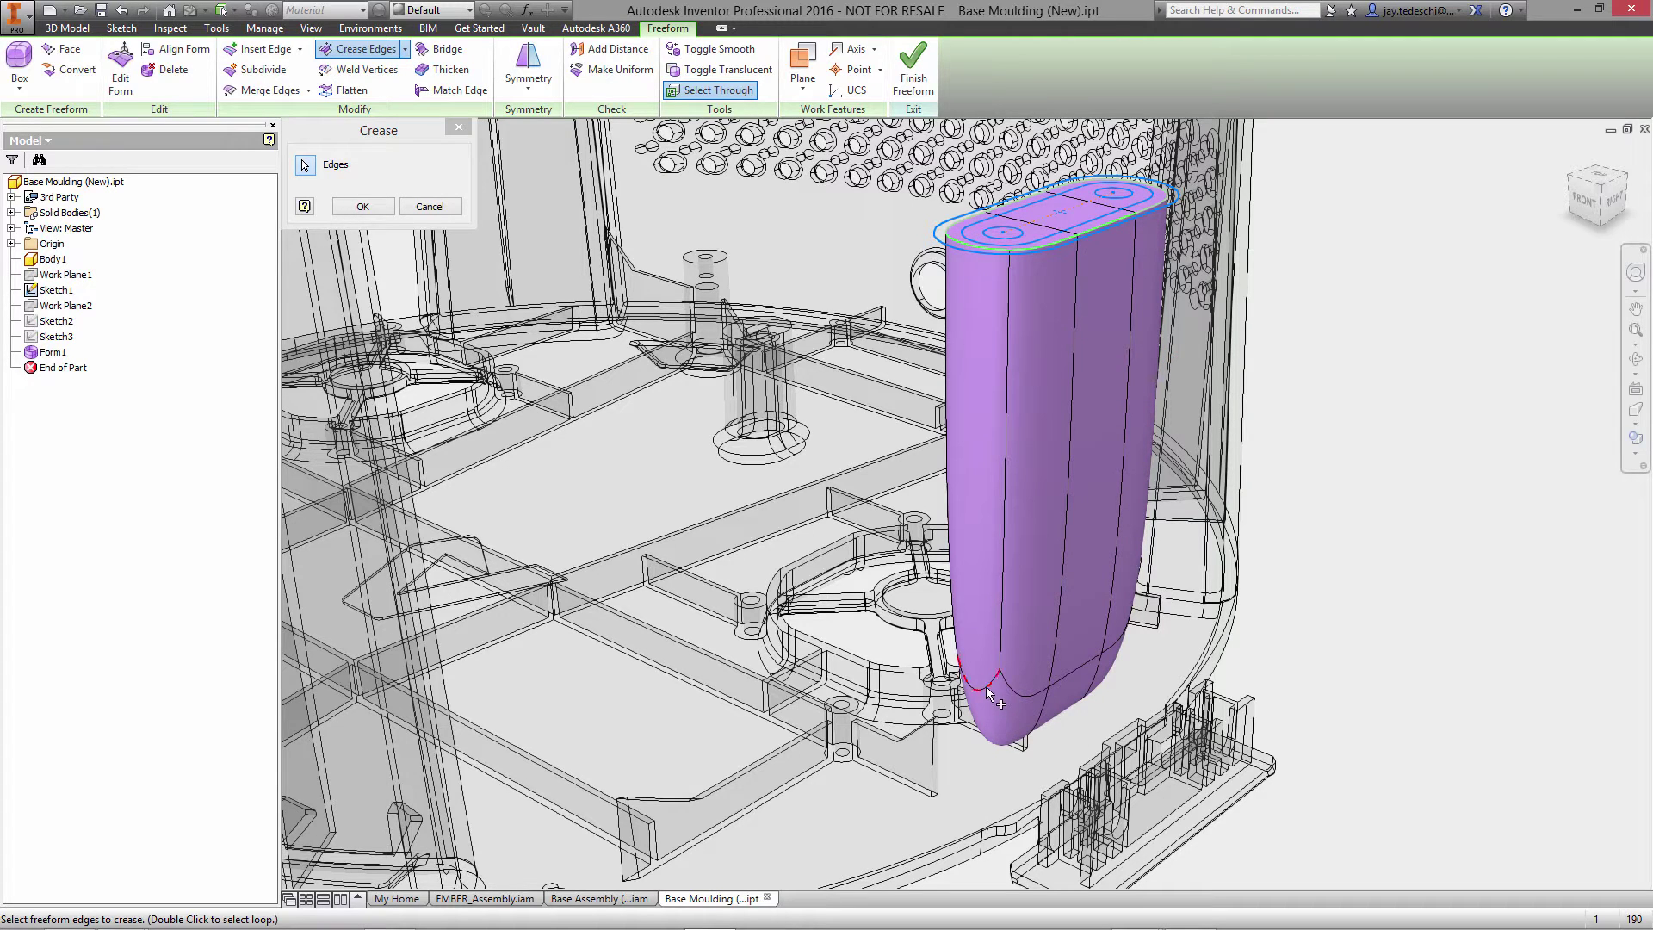
pyautogui.doubleClick(1025, 695)
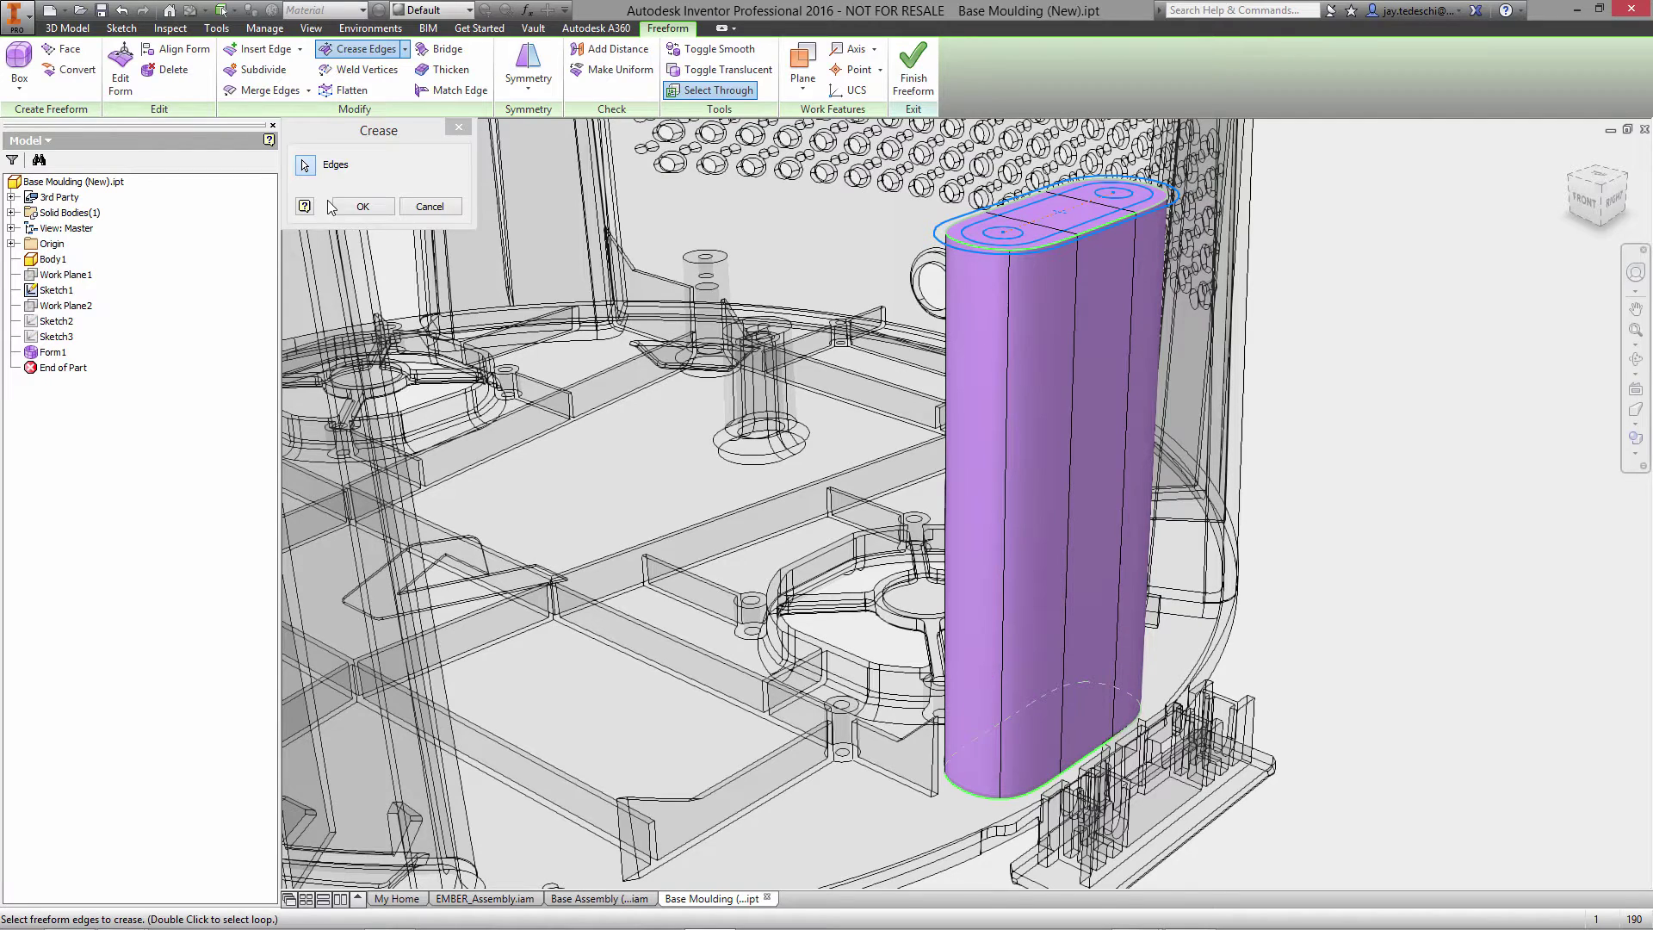
pyautogui.click(355, 207)
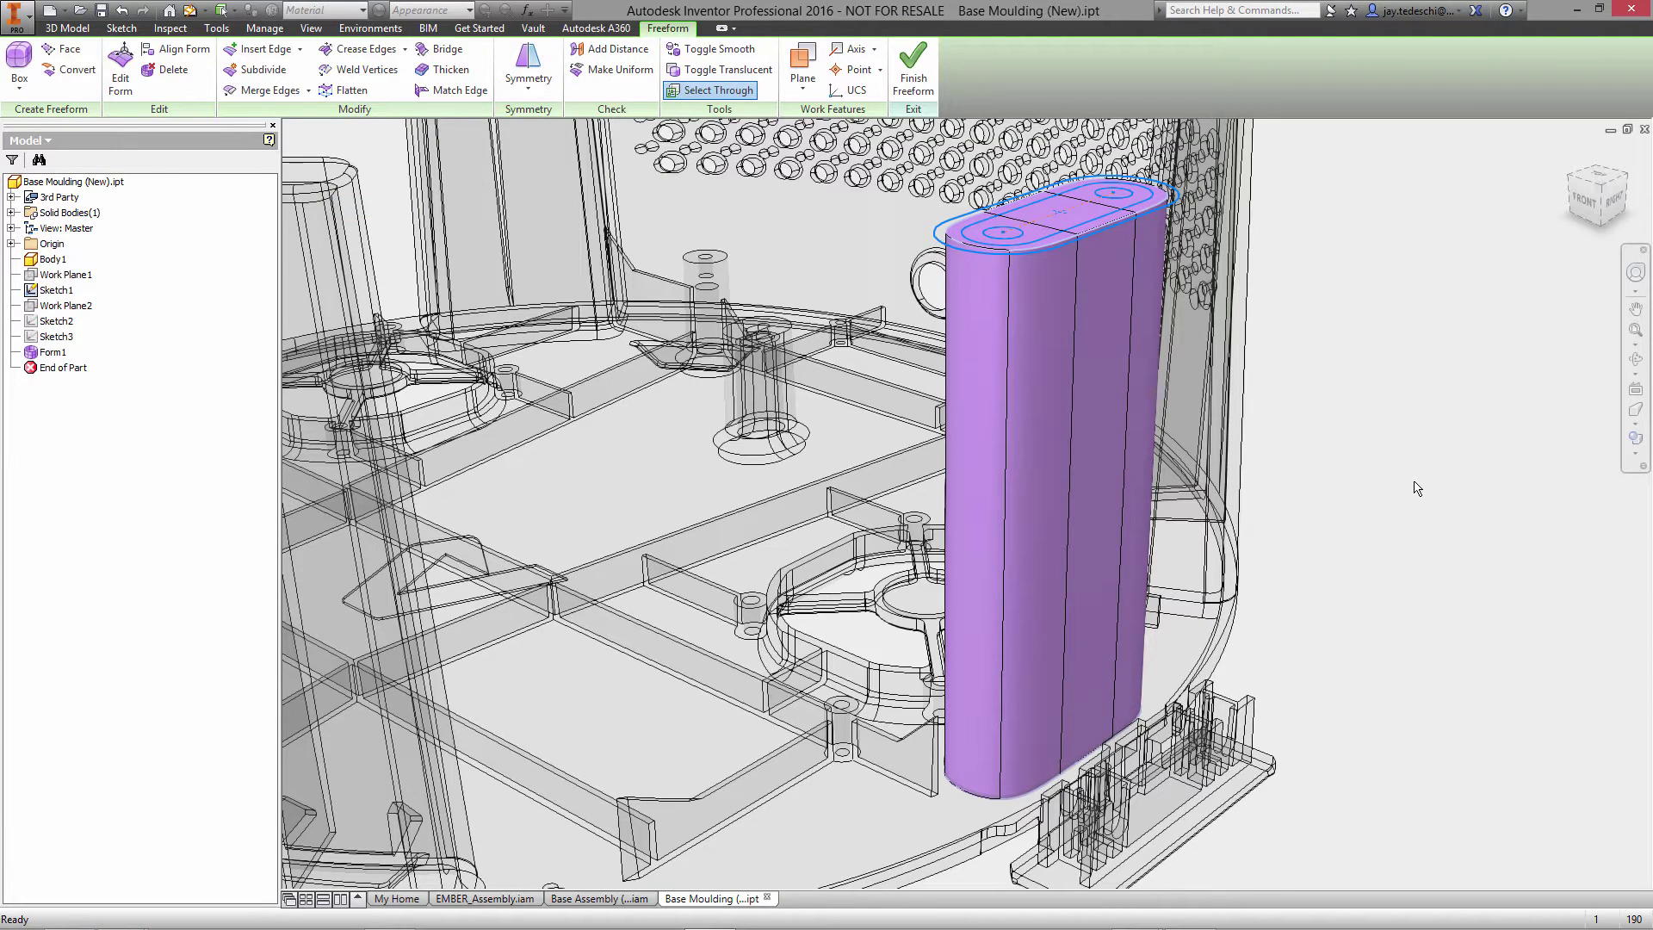
pyautogui.rightClick(1400, 383)
# Step: In Edit Form, select two adjacent side faces of the pillar and rotate them
pyautogui.click(1398, 320)
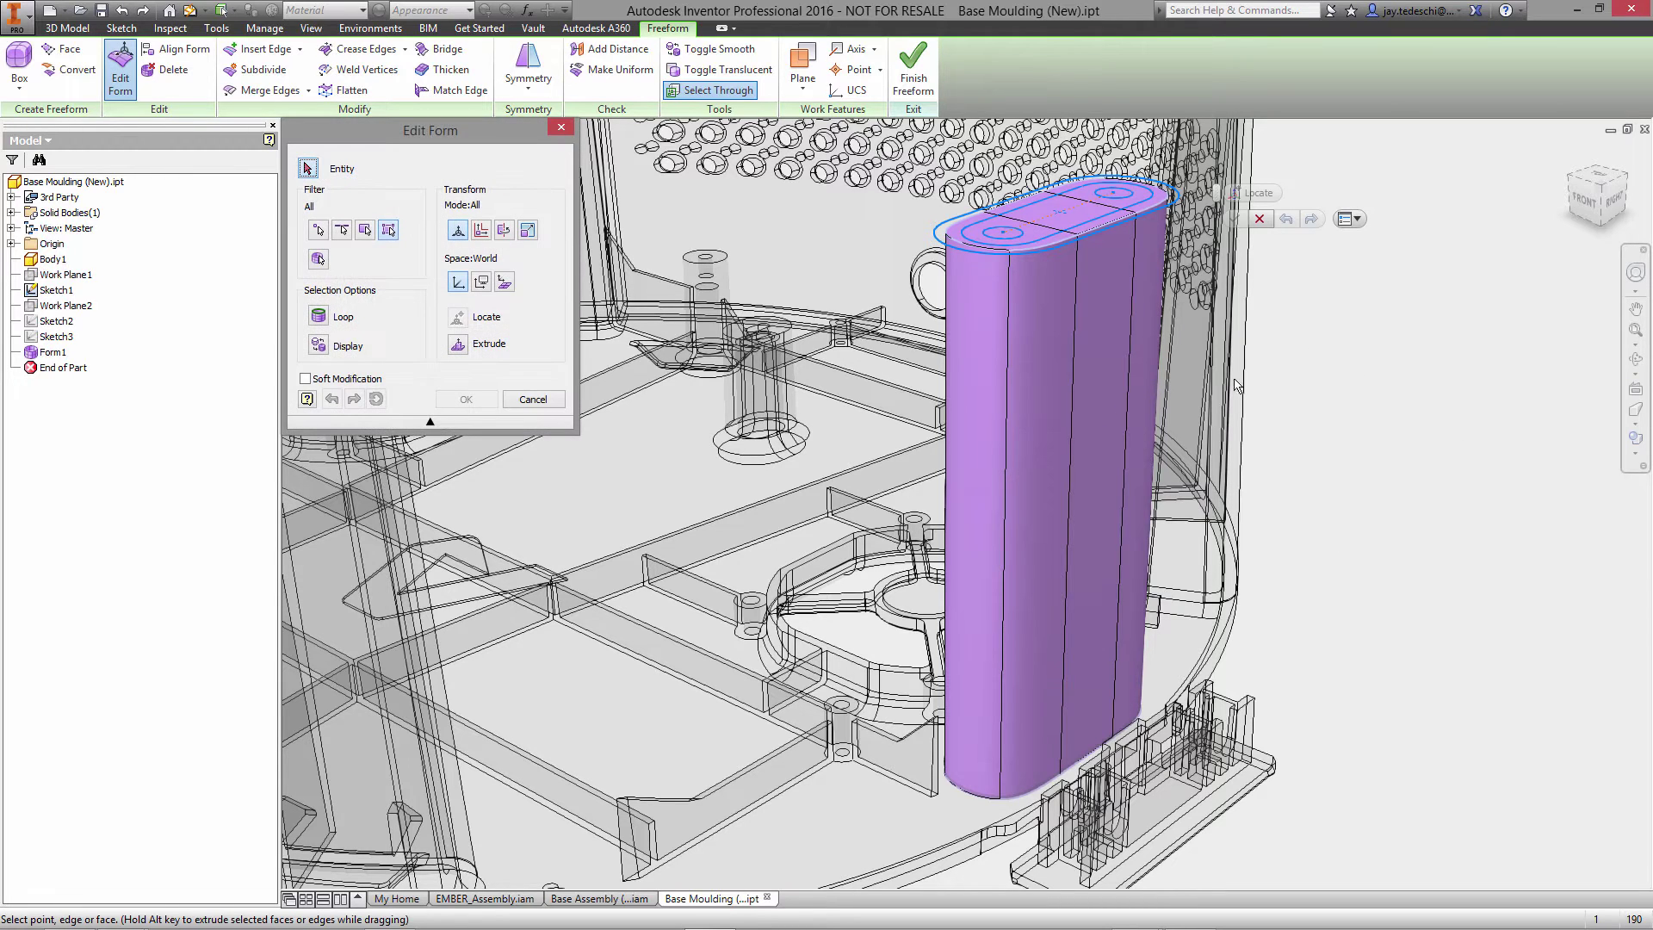
pyautogui.click(1036, 467)
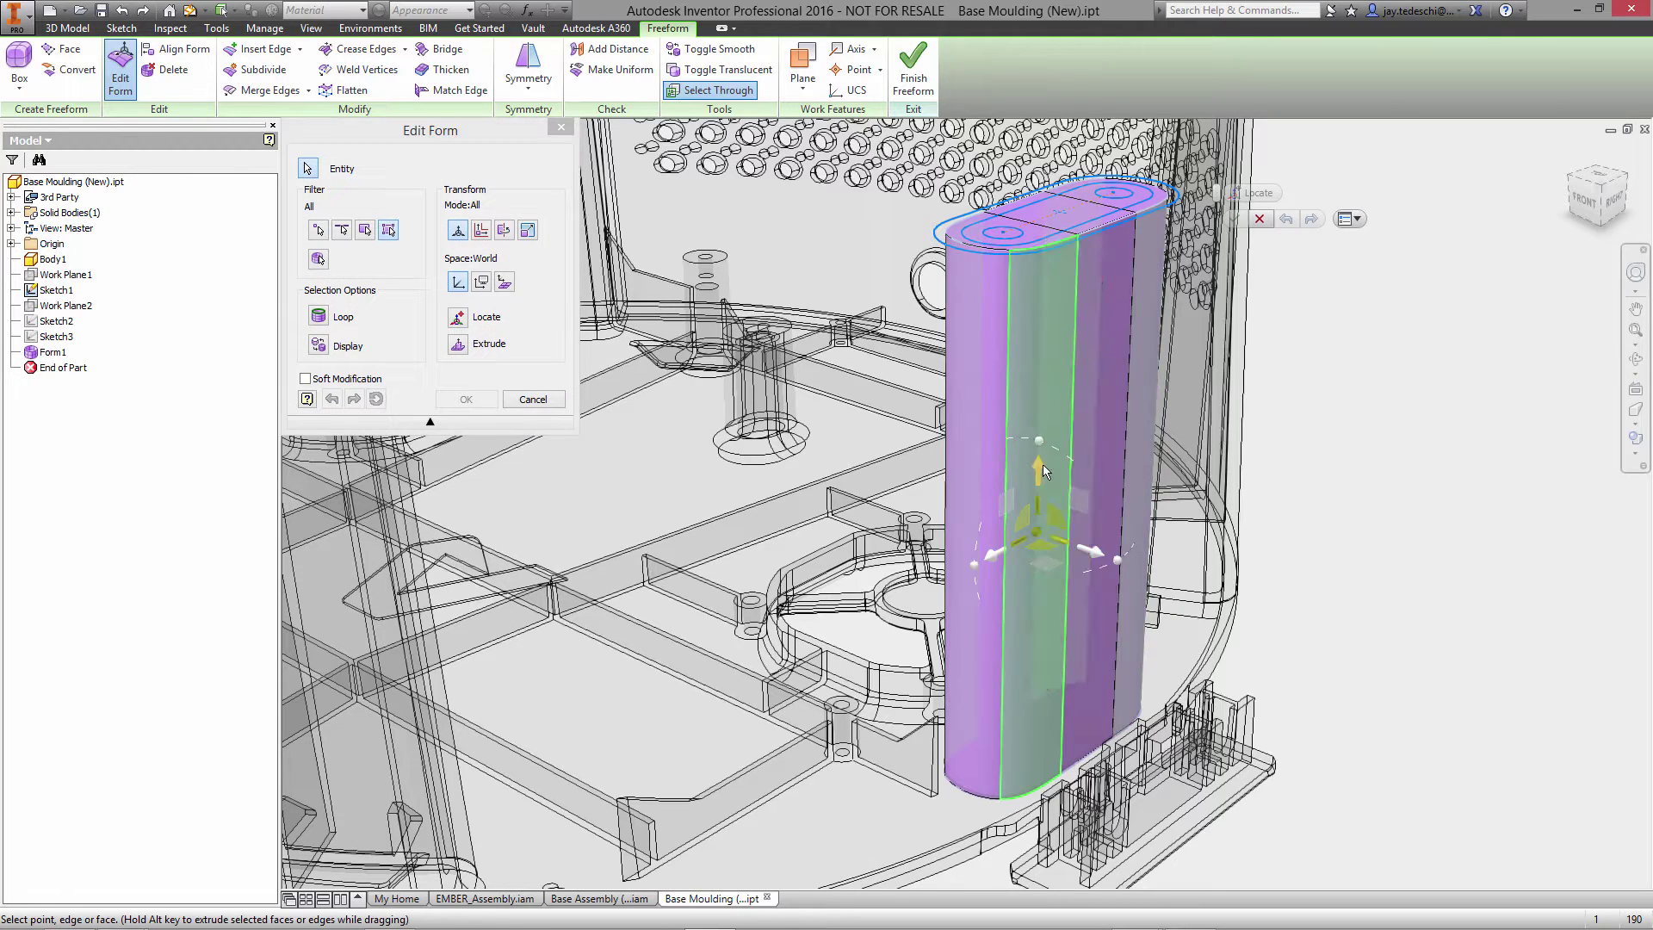
pyautogui.keyDown('ctrl'); pyautogui.click(1091, 435); pyautogui.keyUp('ctrl')
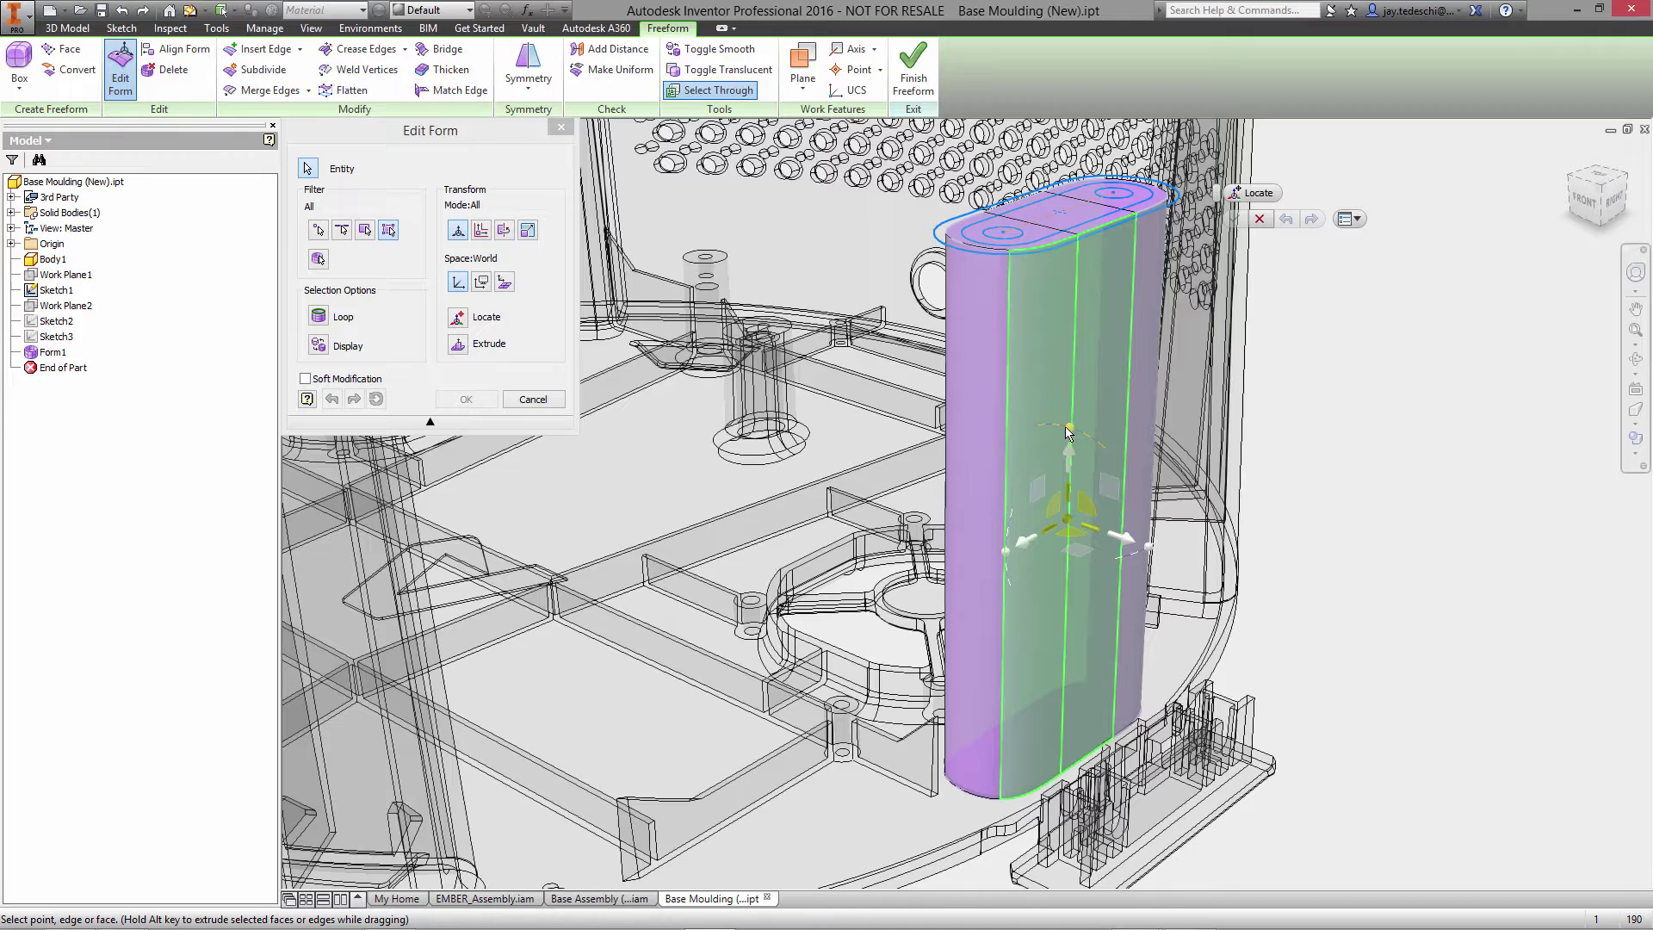
pyautogui.click(1069, 425)
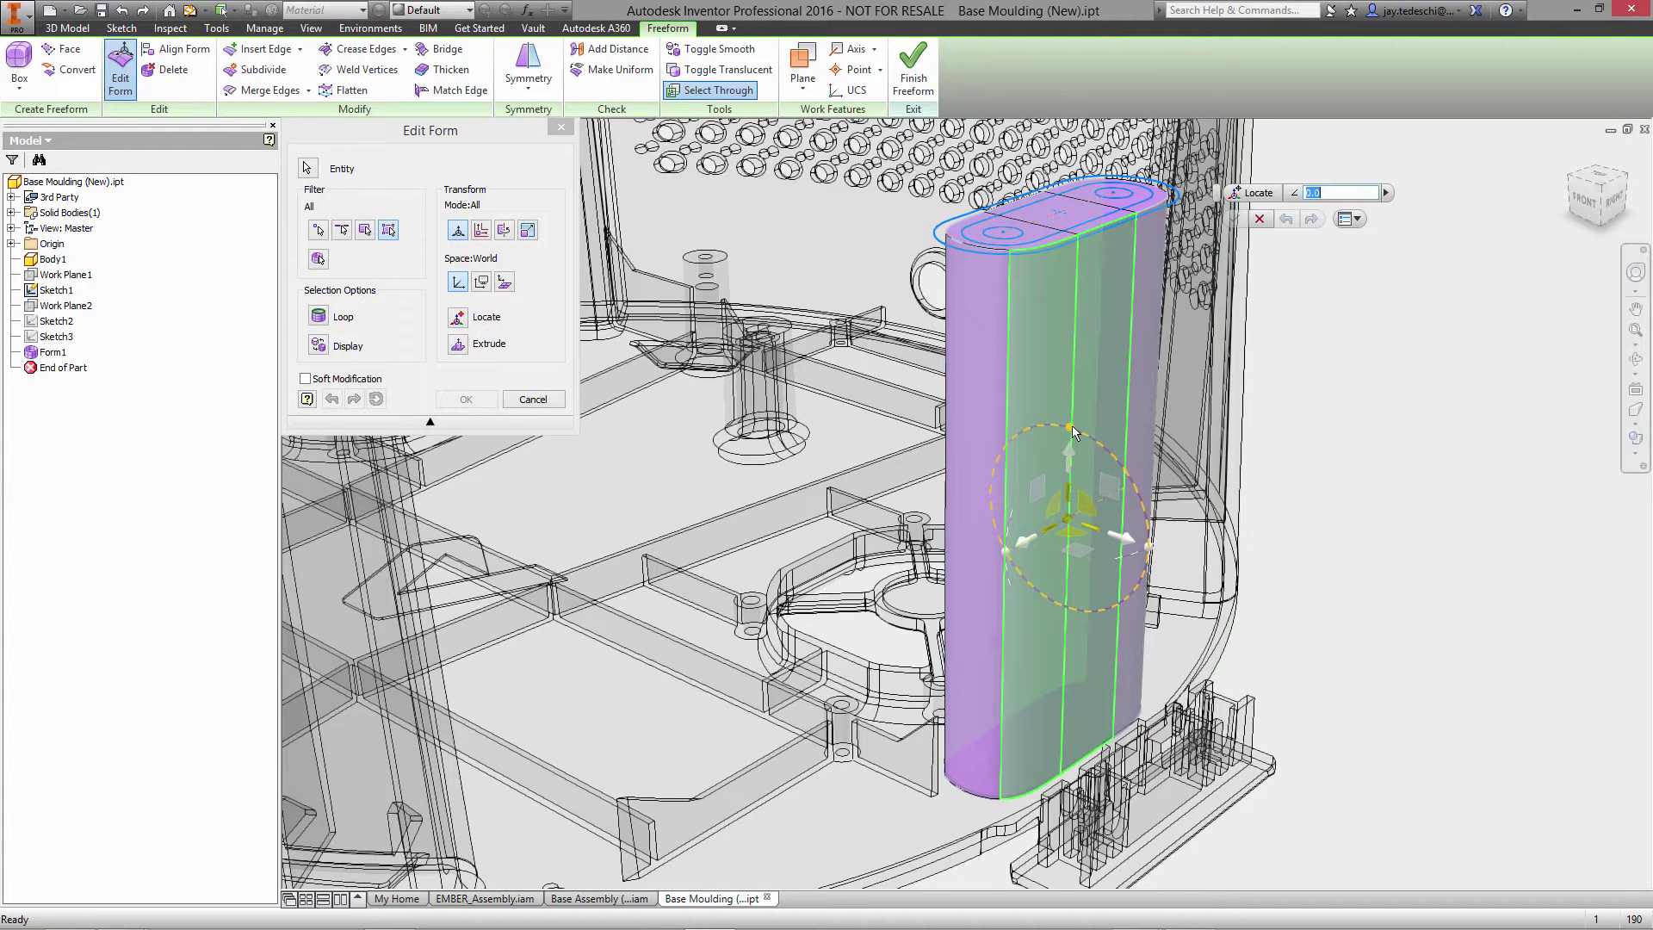
pyautogui.write('2')
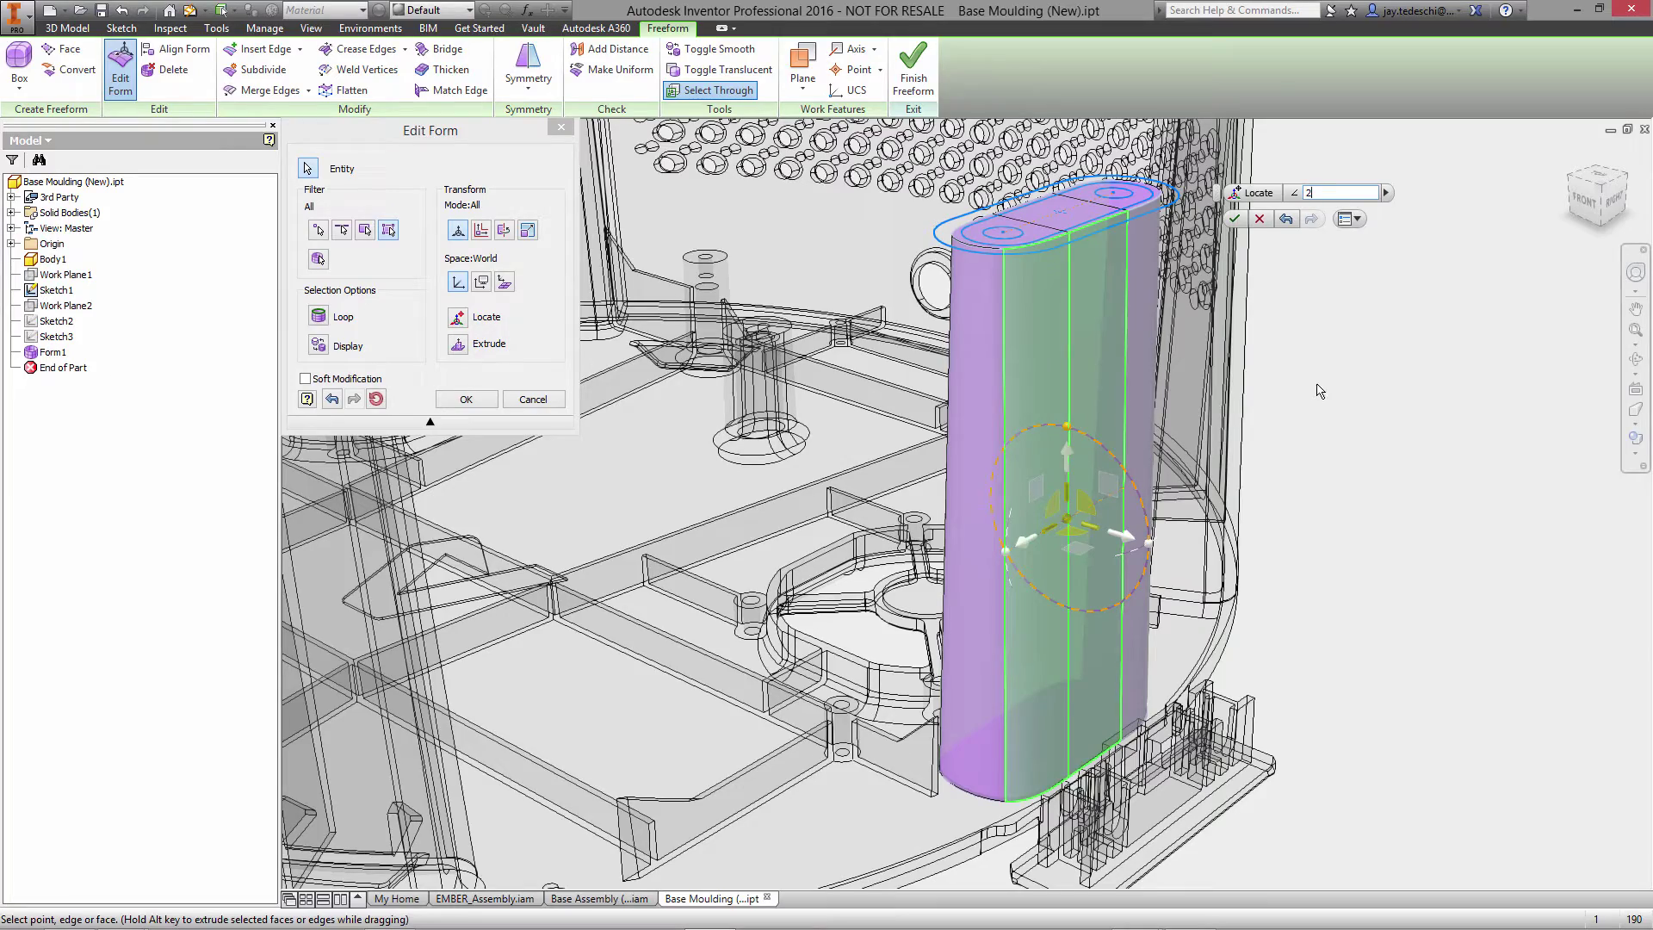
pyautogui.scroll(-5, 1321, 391)
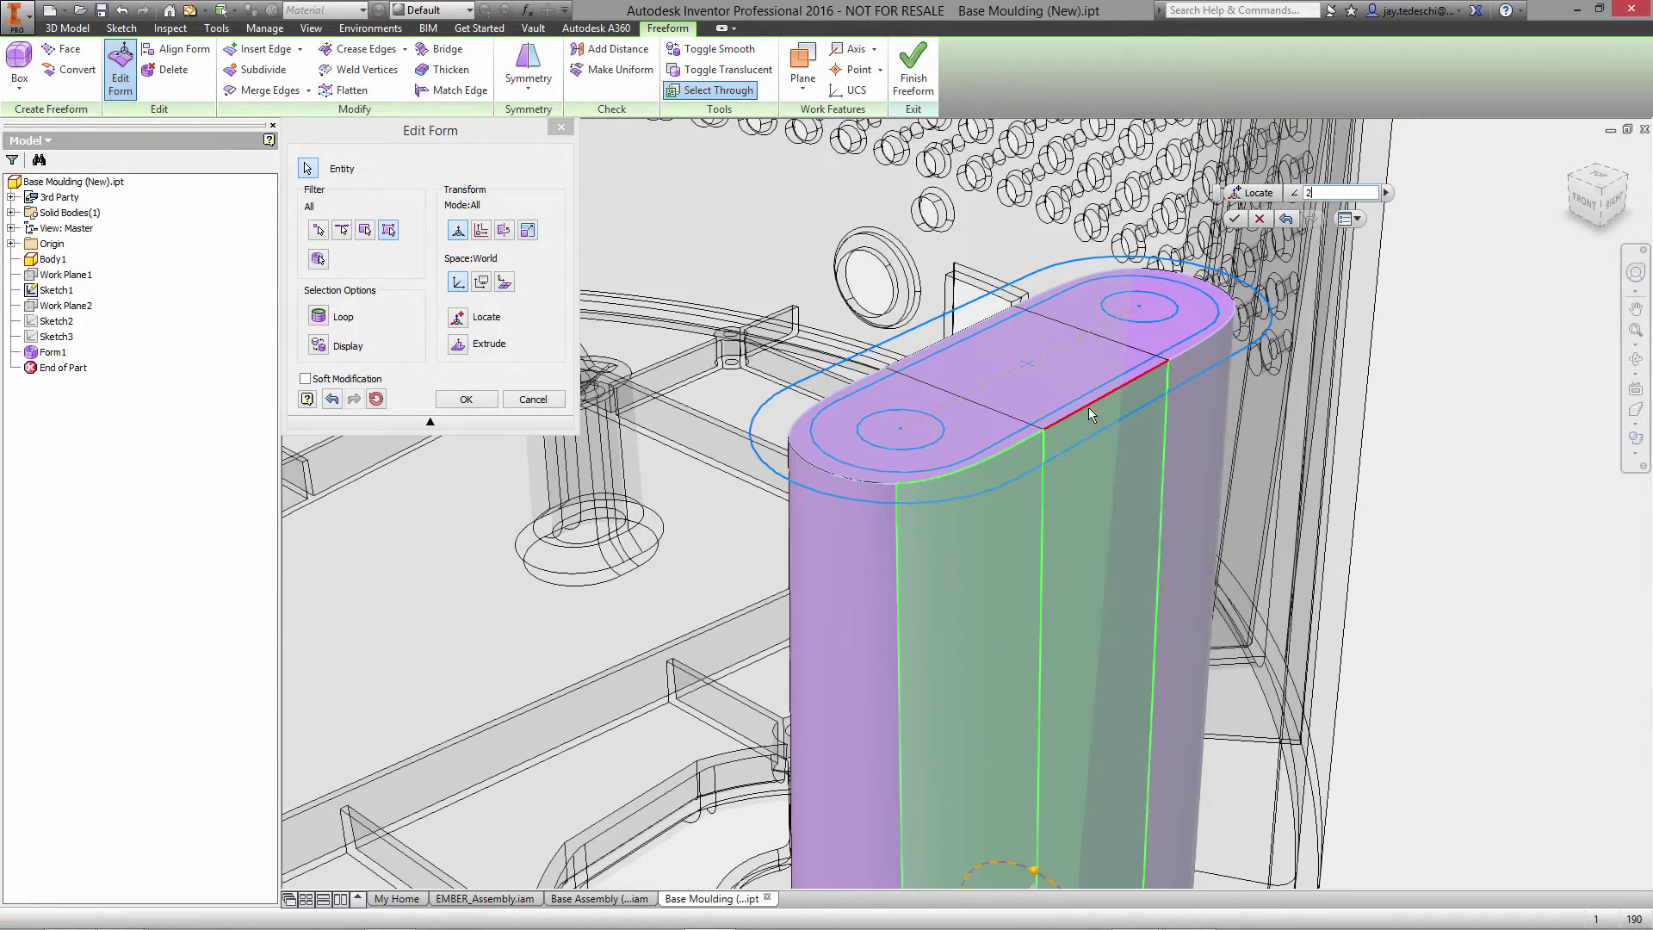
# Step: Nudge the top edge inward and push the left edge out about 1.6 mm, then apply
pyautogui.click(1088, 405)
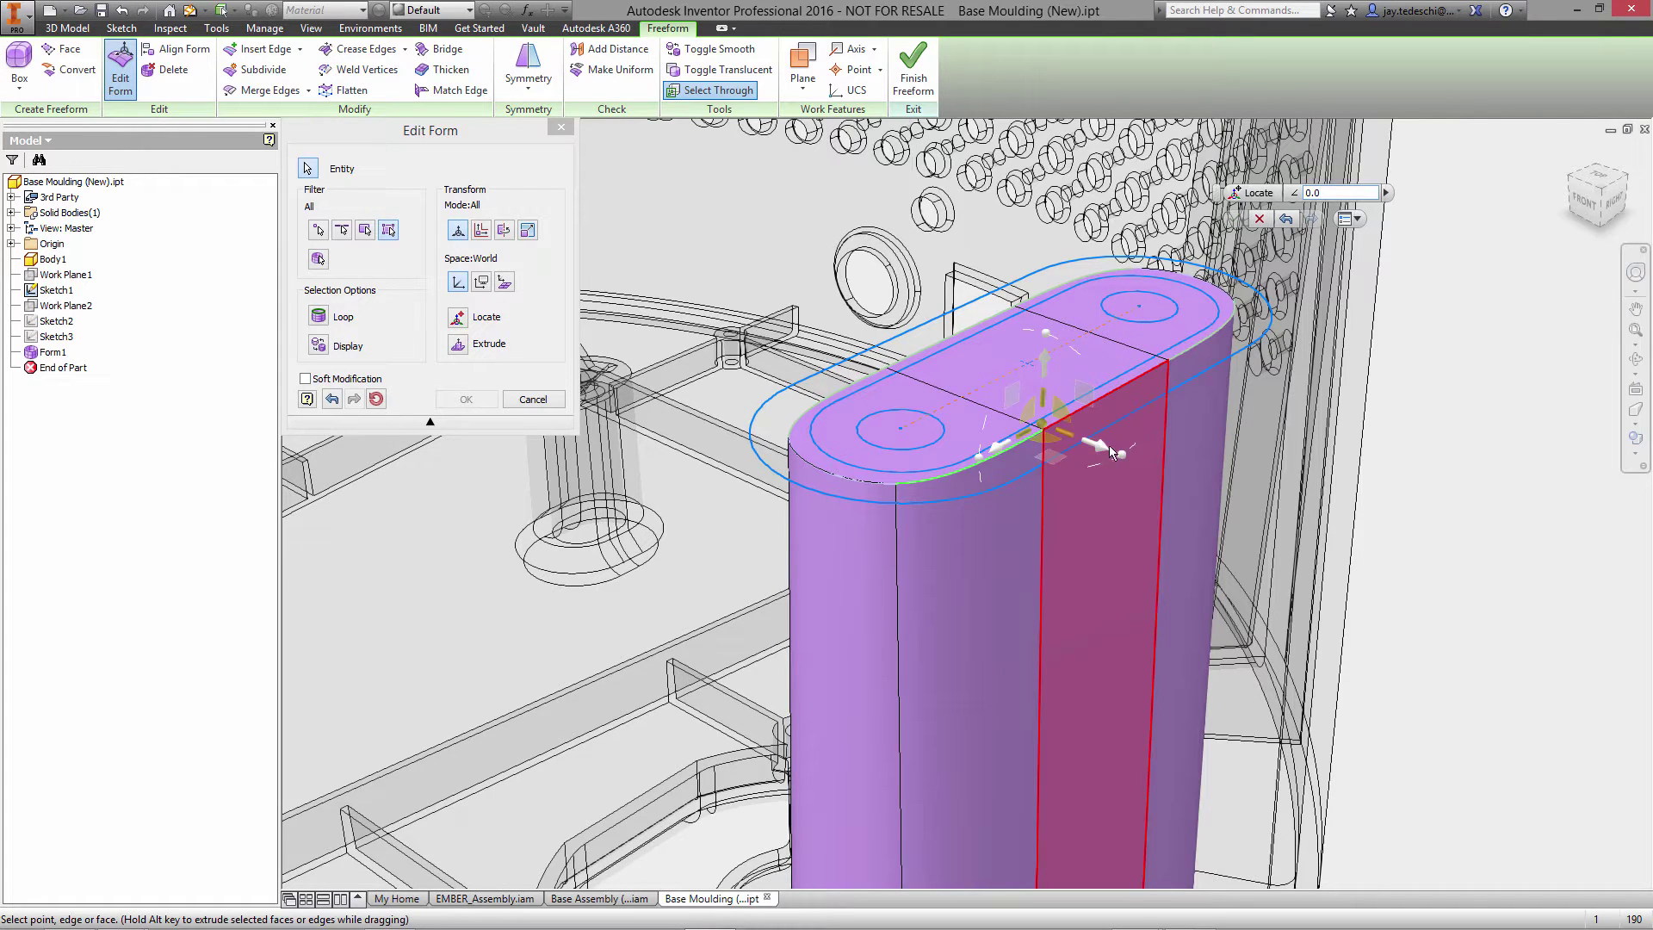
pyautogui.moveTo(1103, 451); pyautogui.dragTo(1097, 443)
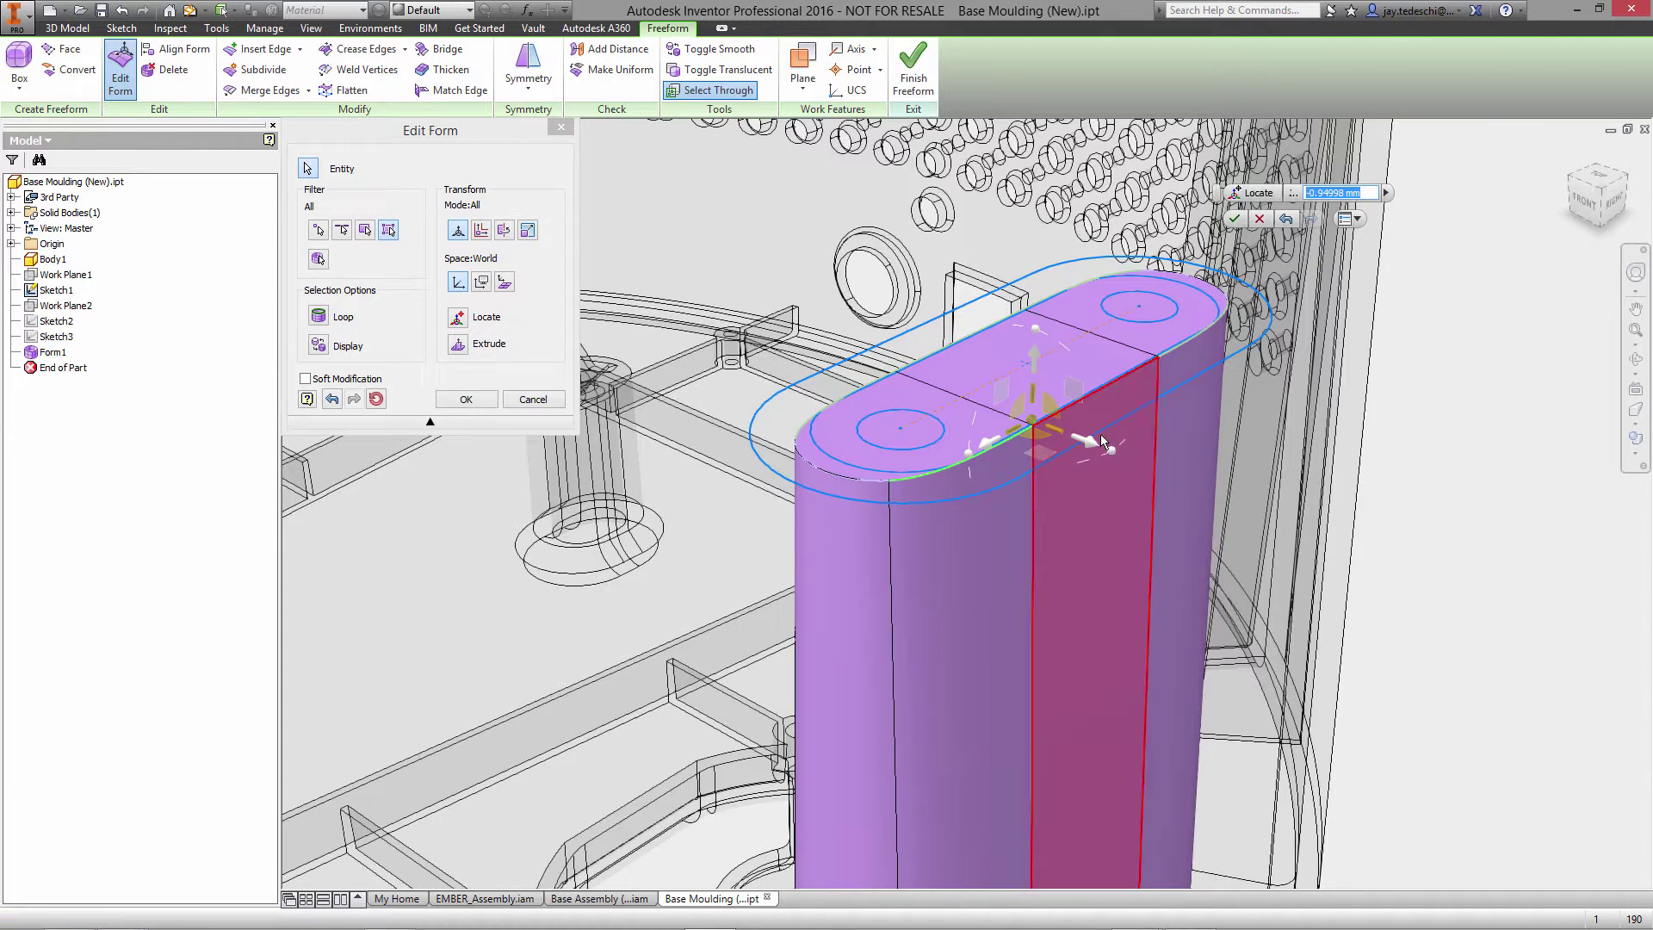
pyautogui.click(848, 475)
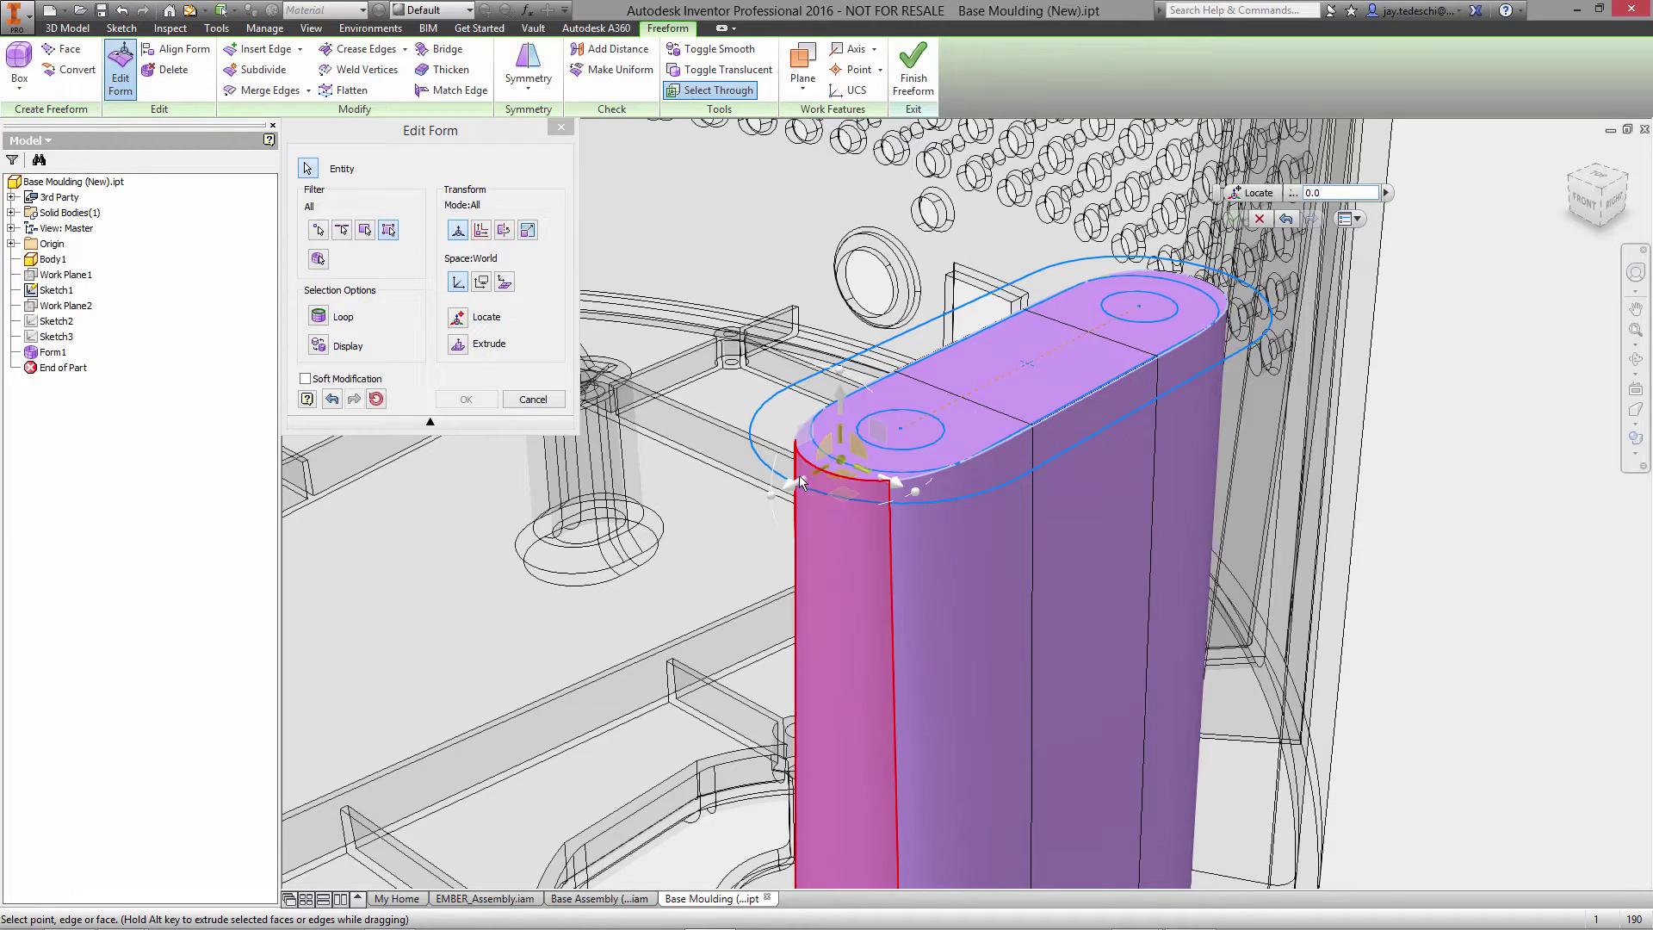
pyautogui.moveTo(789, 484); pyautogui.dragTo(807, 473)
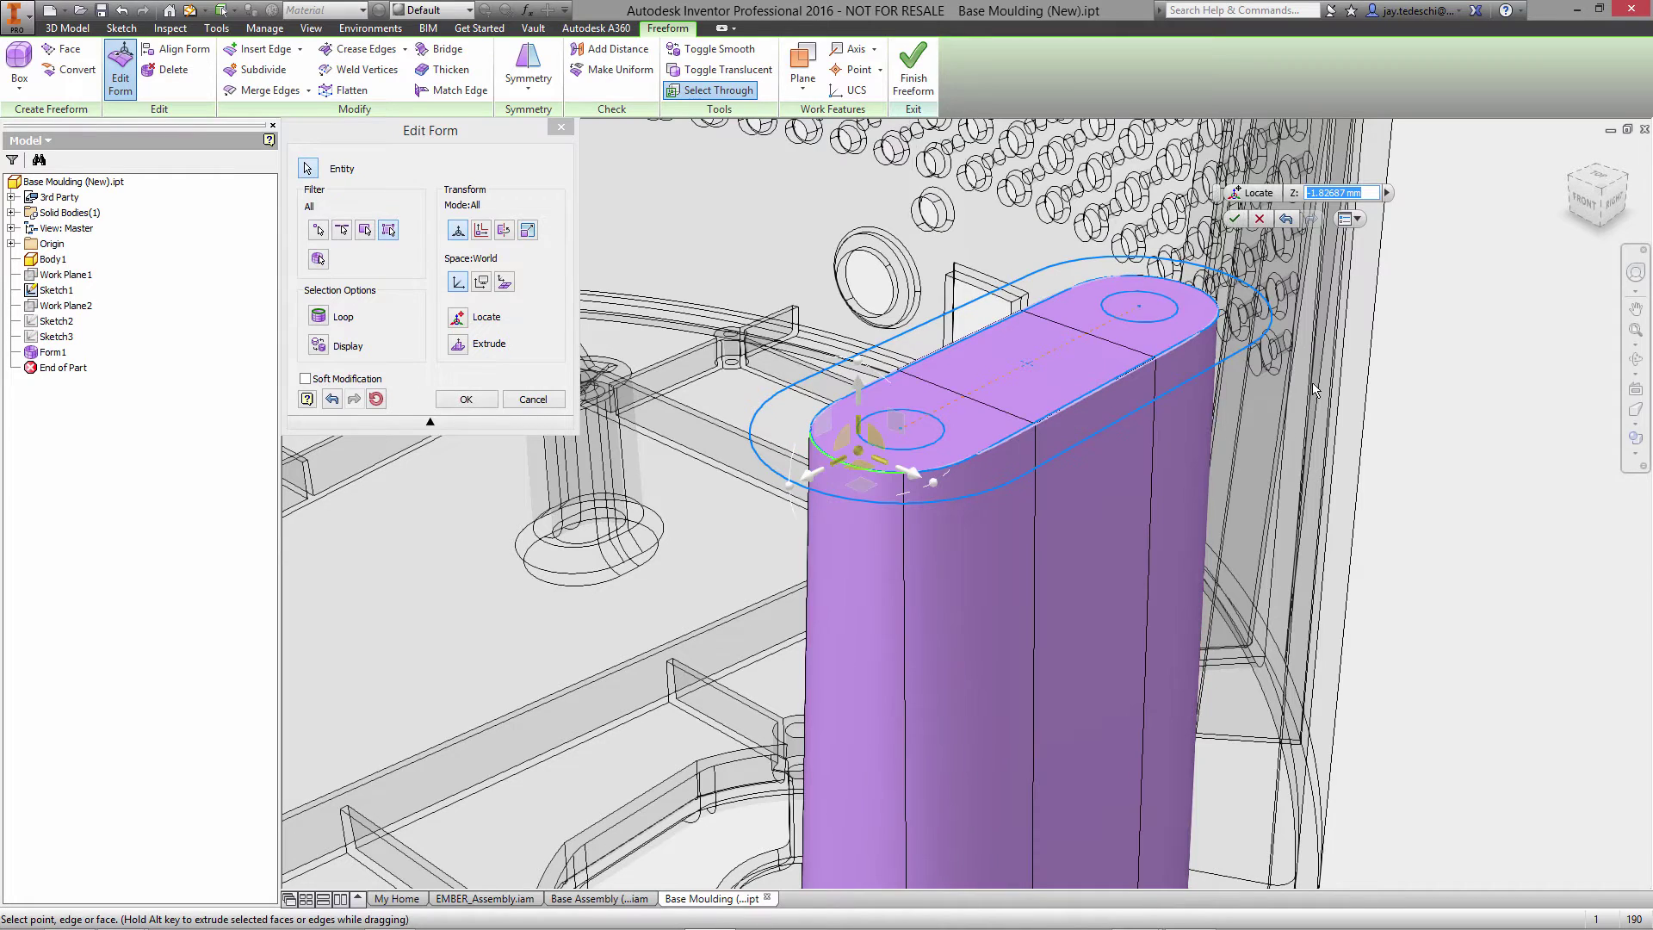
pyautogui.click(1234, 218)
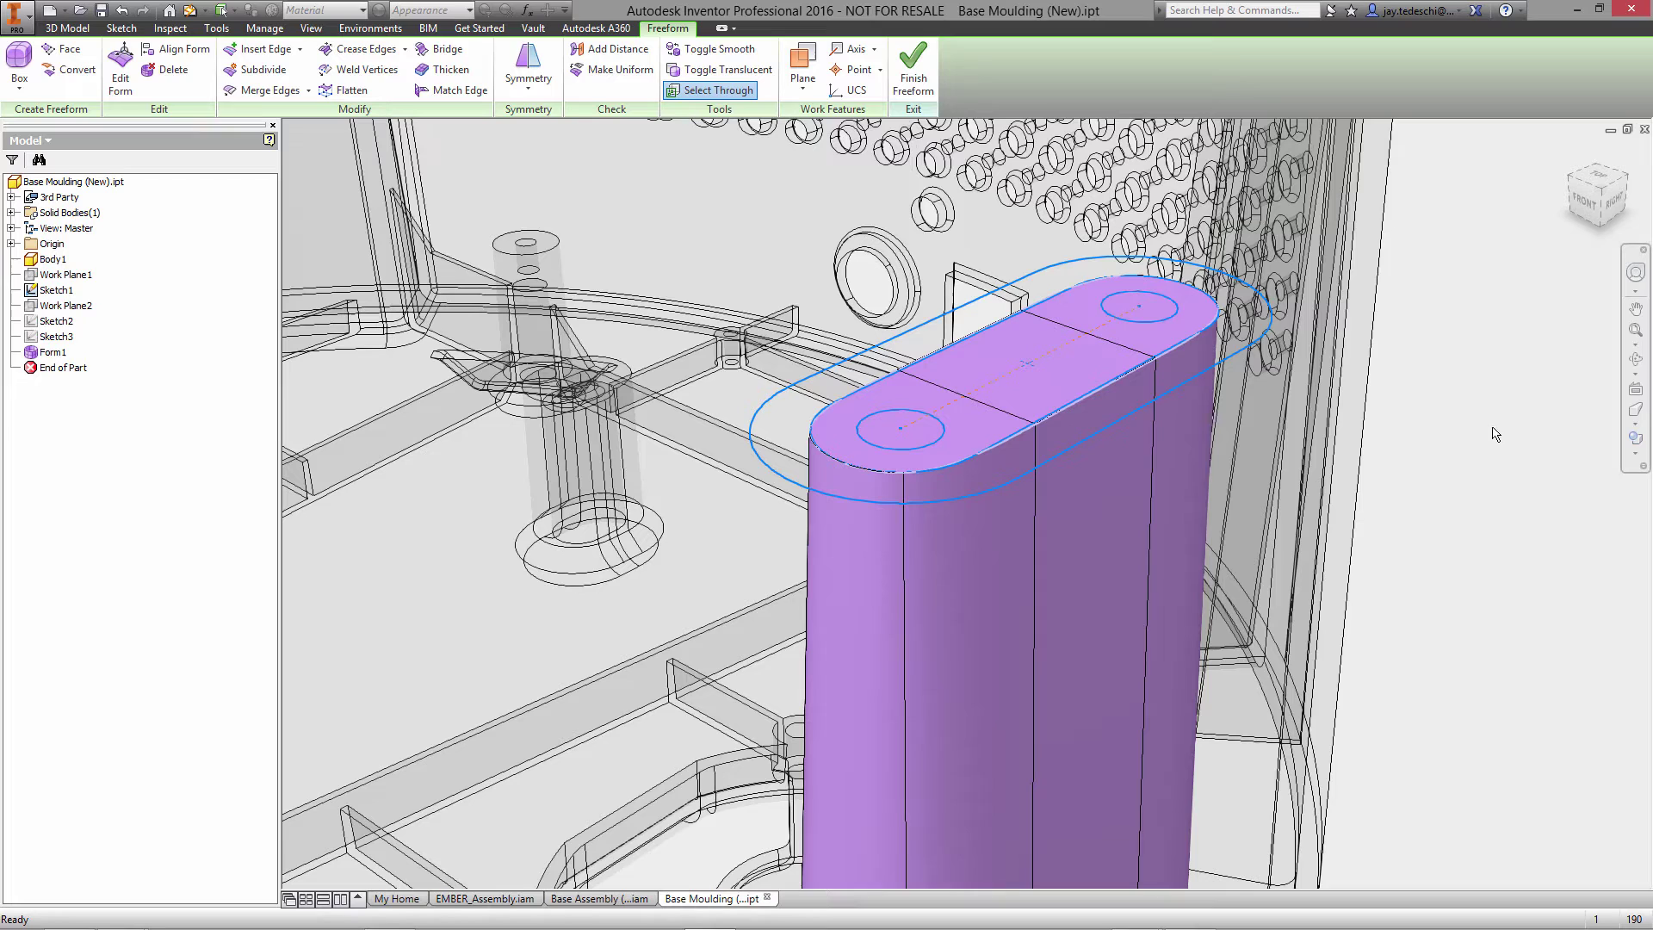
pyautogui.rightClick(1464, 423)
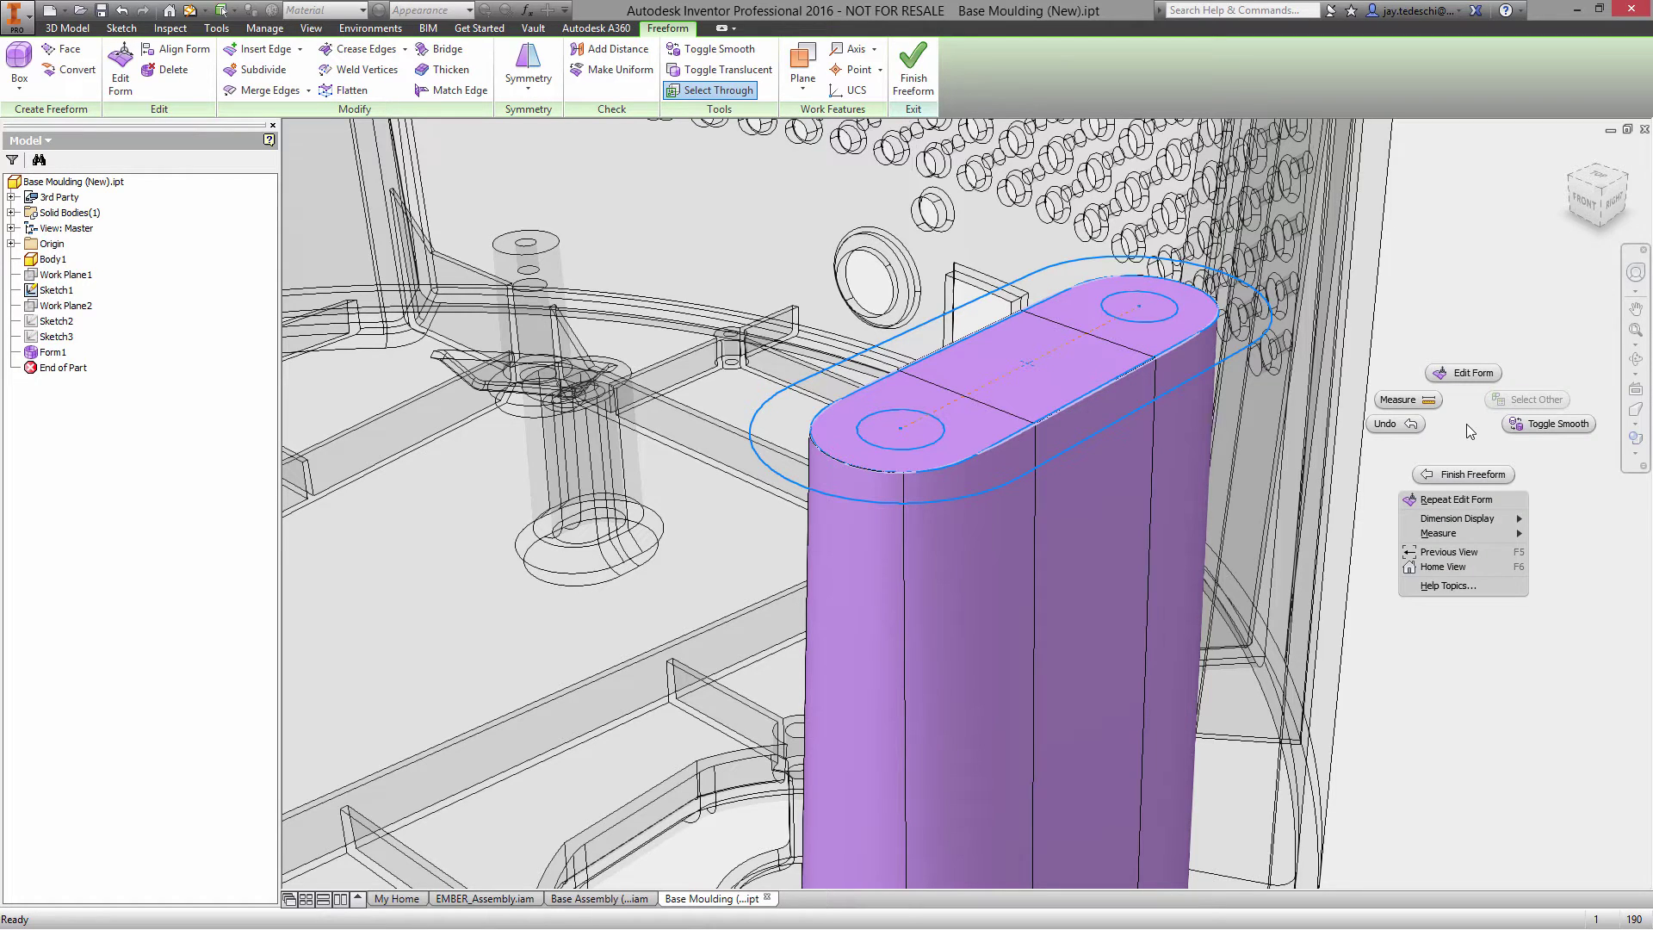
# Step: Finish the freeform and return to the previous, wider view of the part
pyautogui.click(1468, 474)
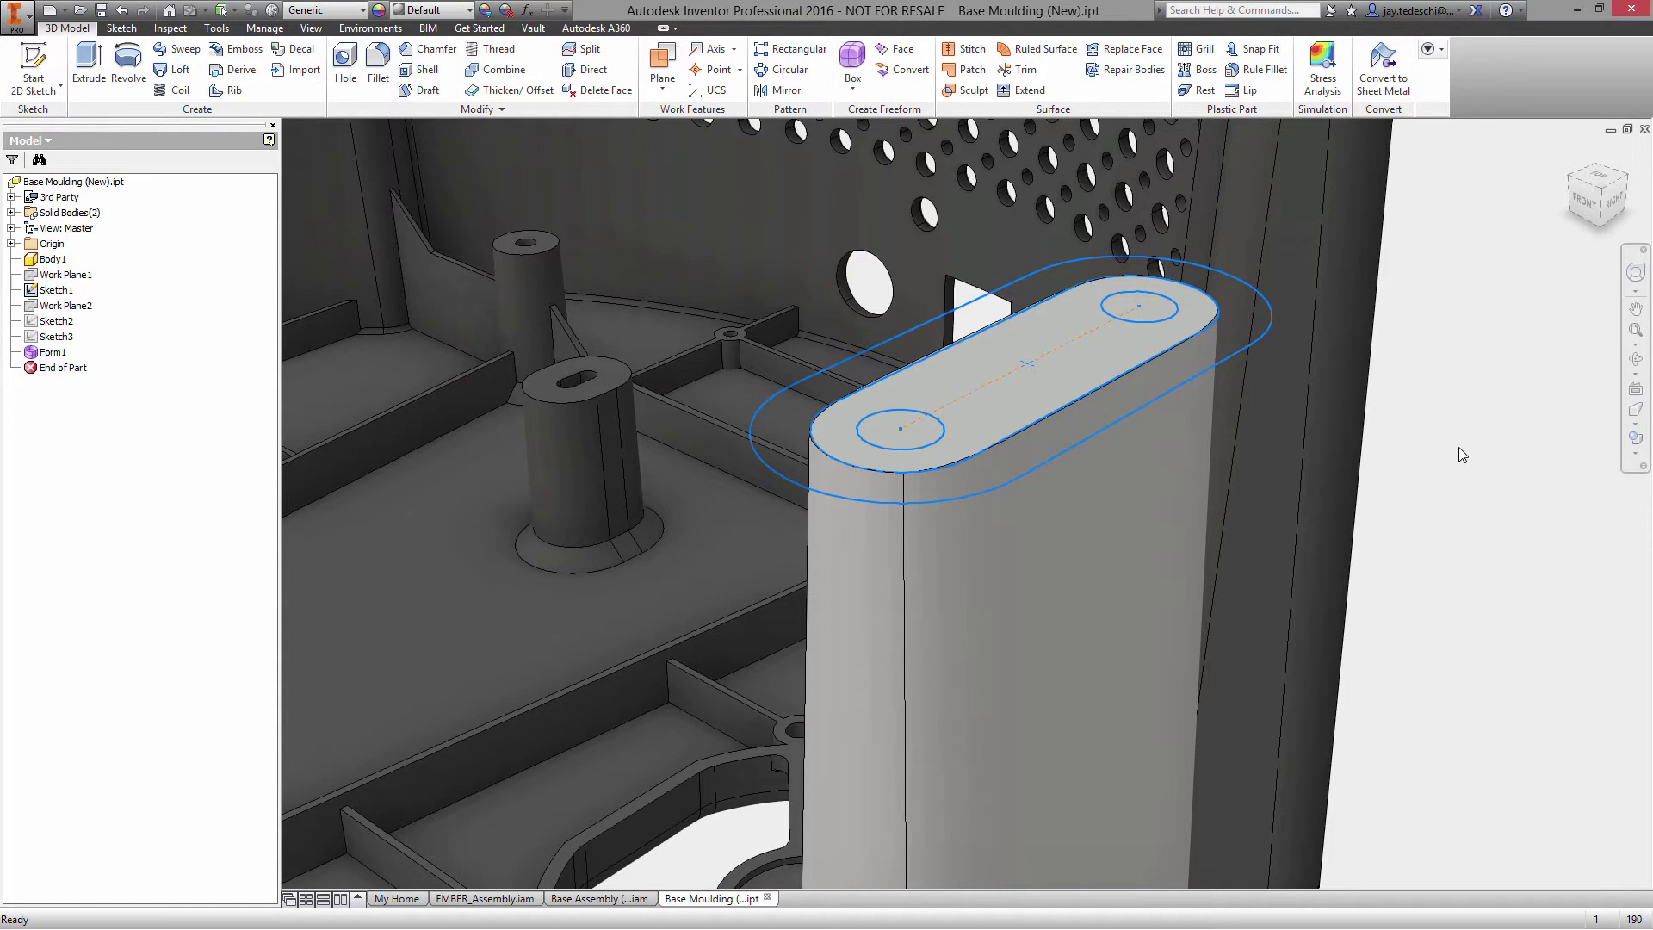
pyautogui.rightClick(1462, 458)
pyautogui.click(1462, 683)
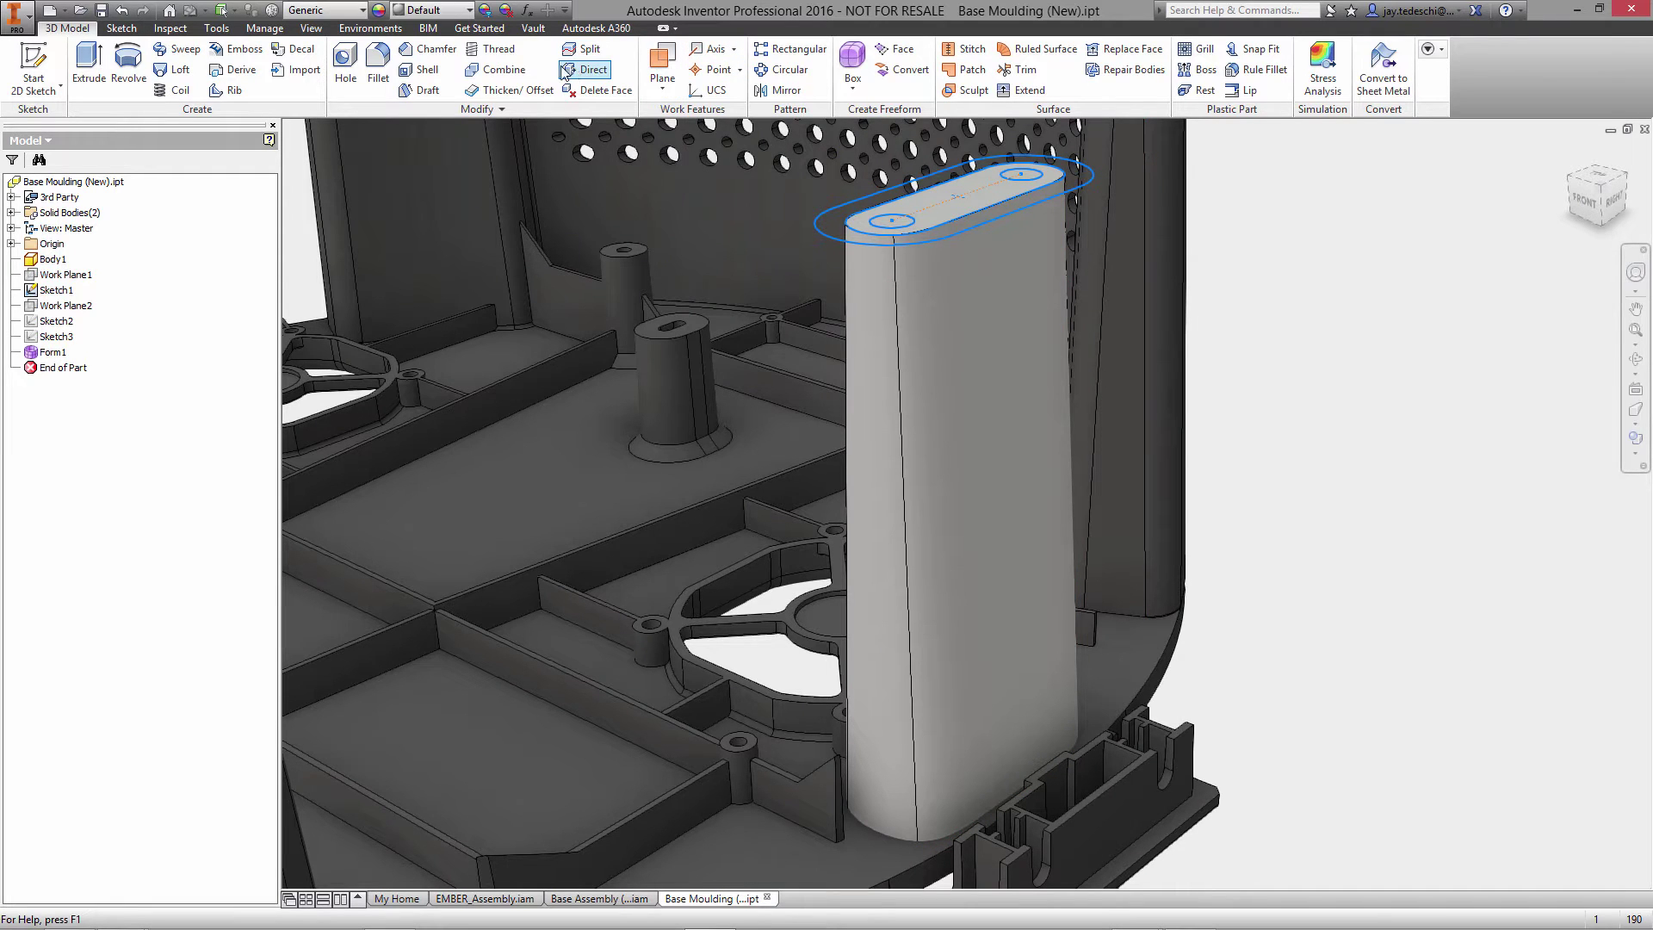
# Step: Combine the pillar as toolbody into the main moulding base body
pyautogui.click(504, 69)
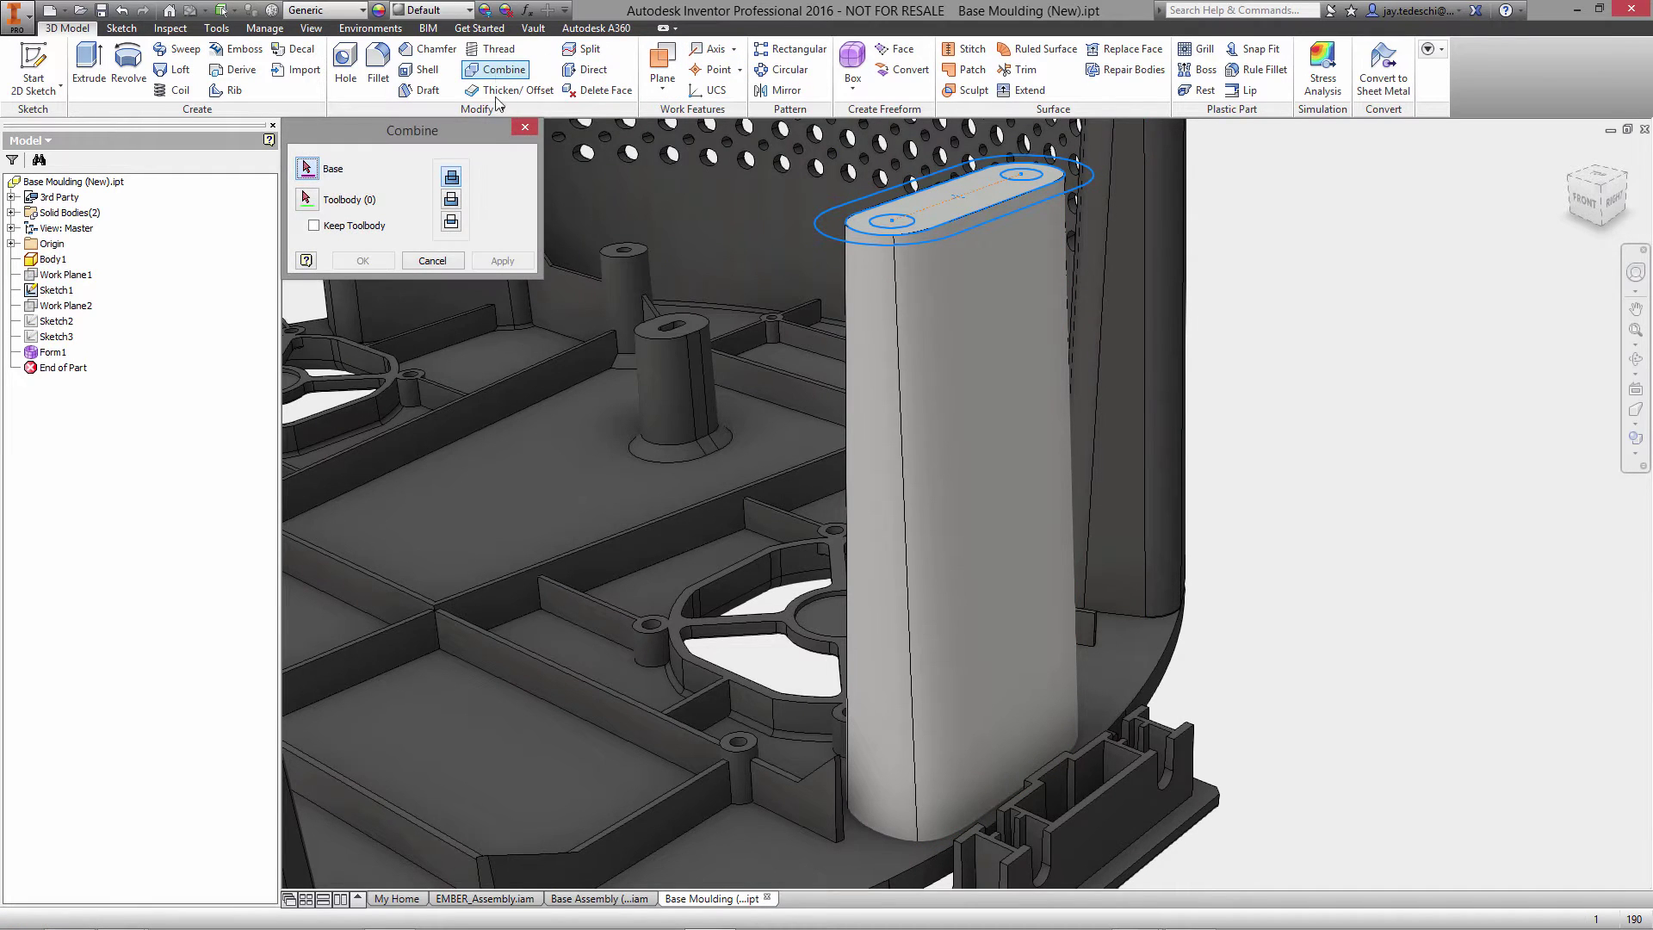
pyautogui.click(1109, 455)
pyautogui.click(940, 540)
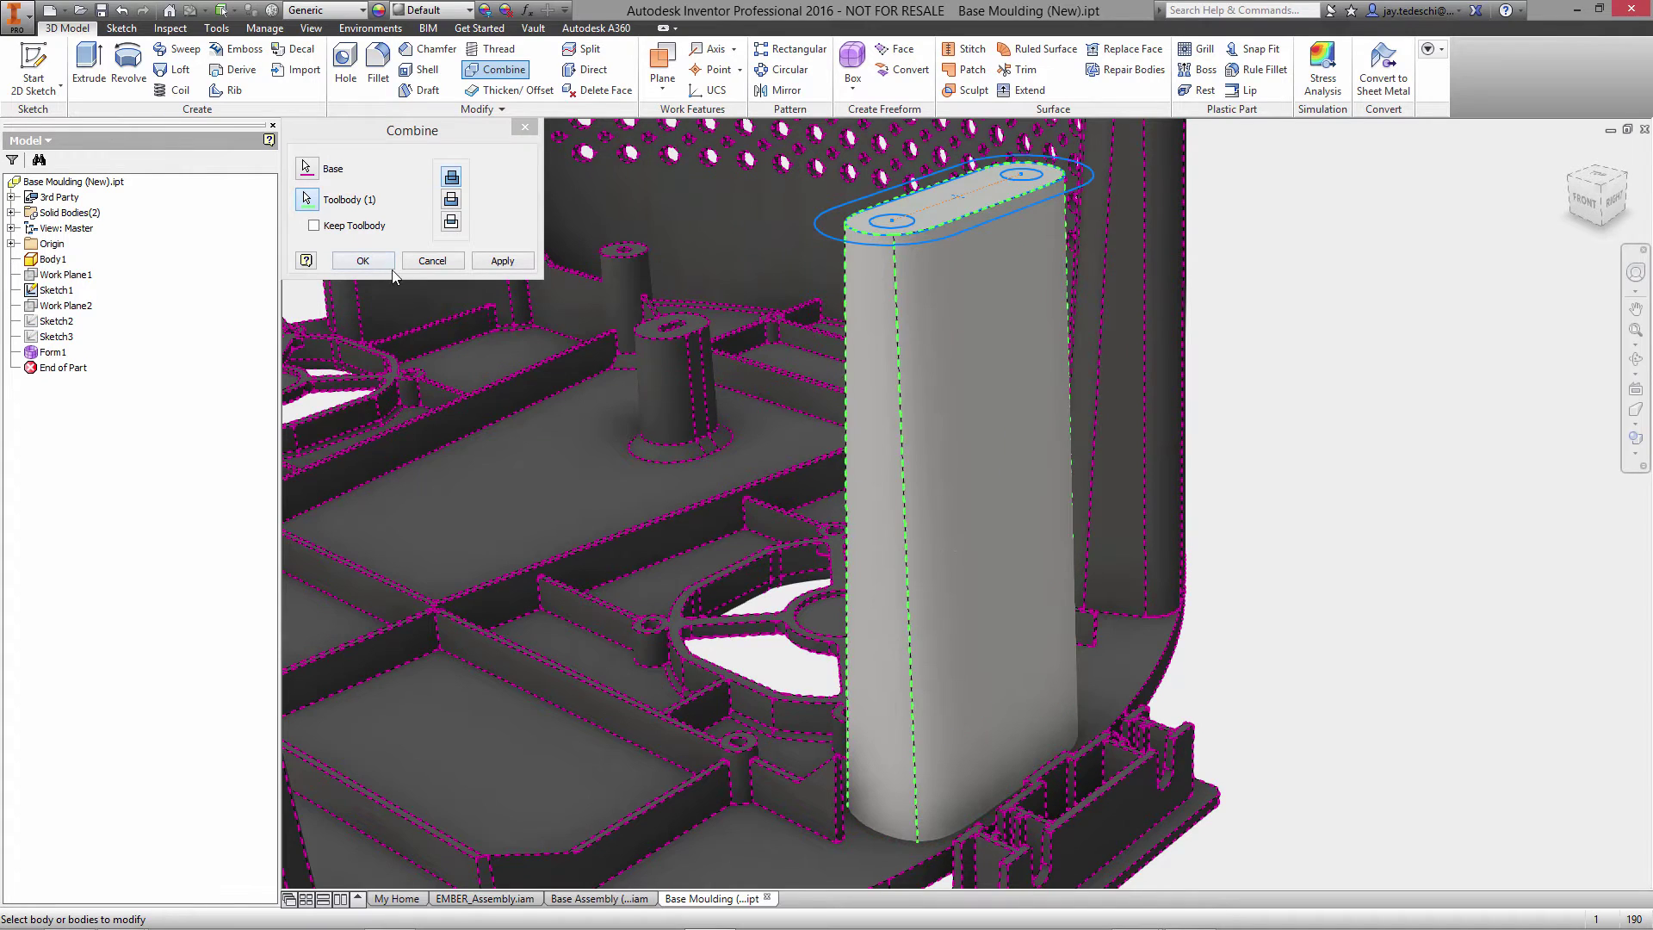
pyautogui.click(365, 262)
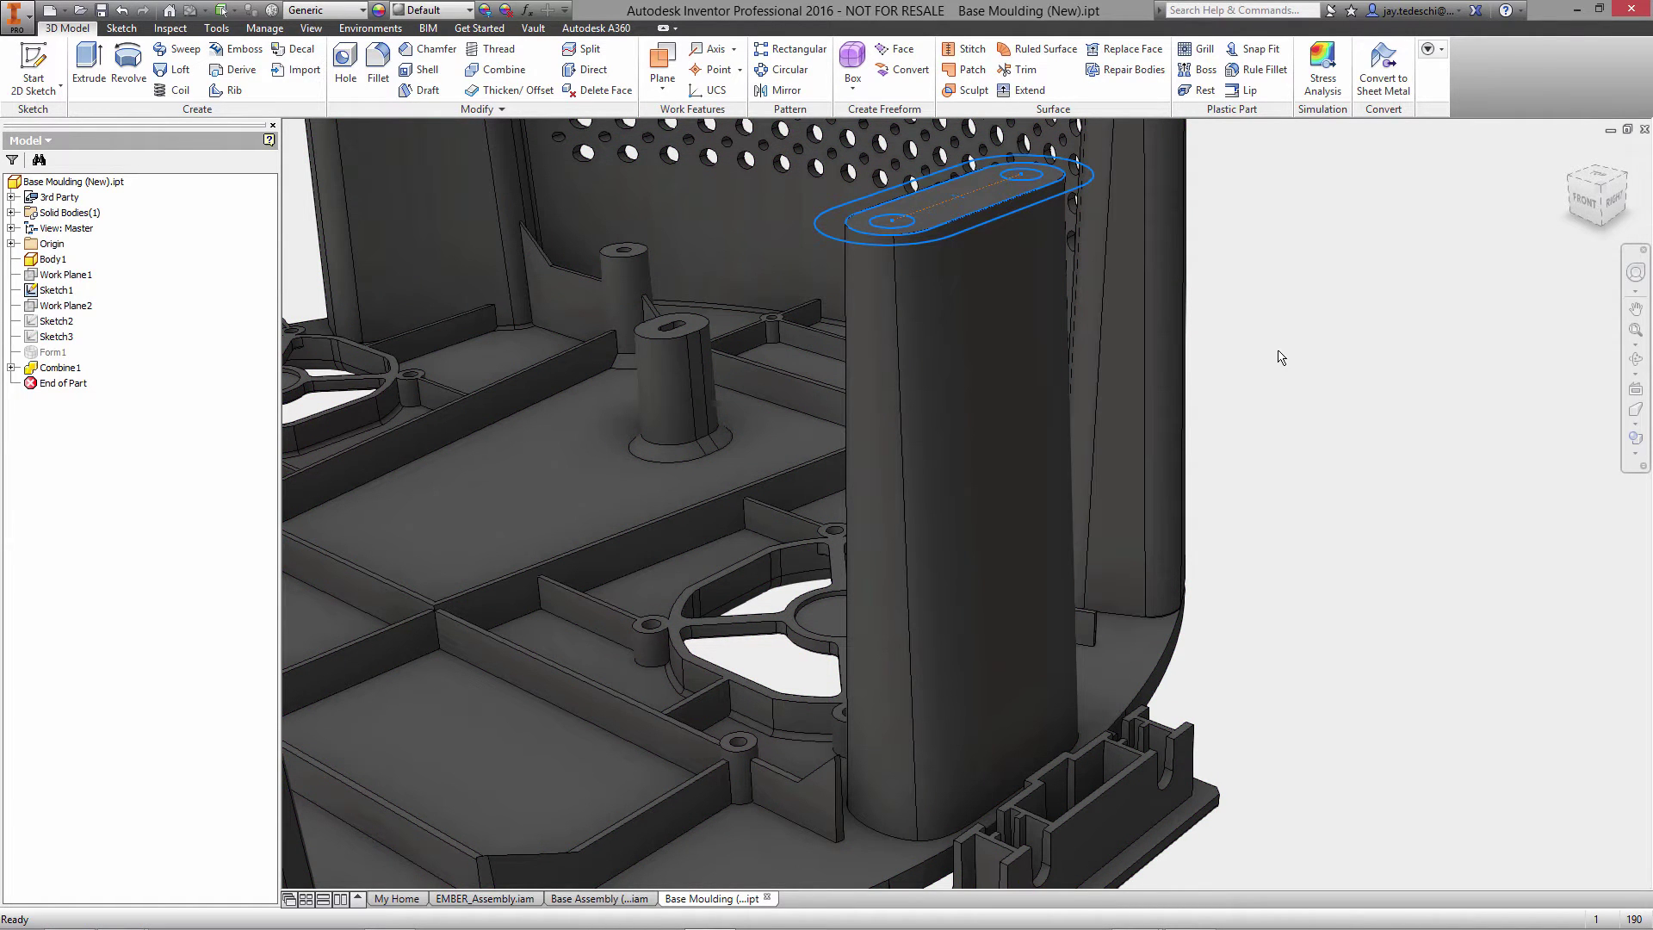
pyautogui.press('F5')
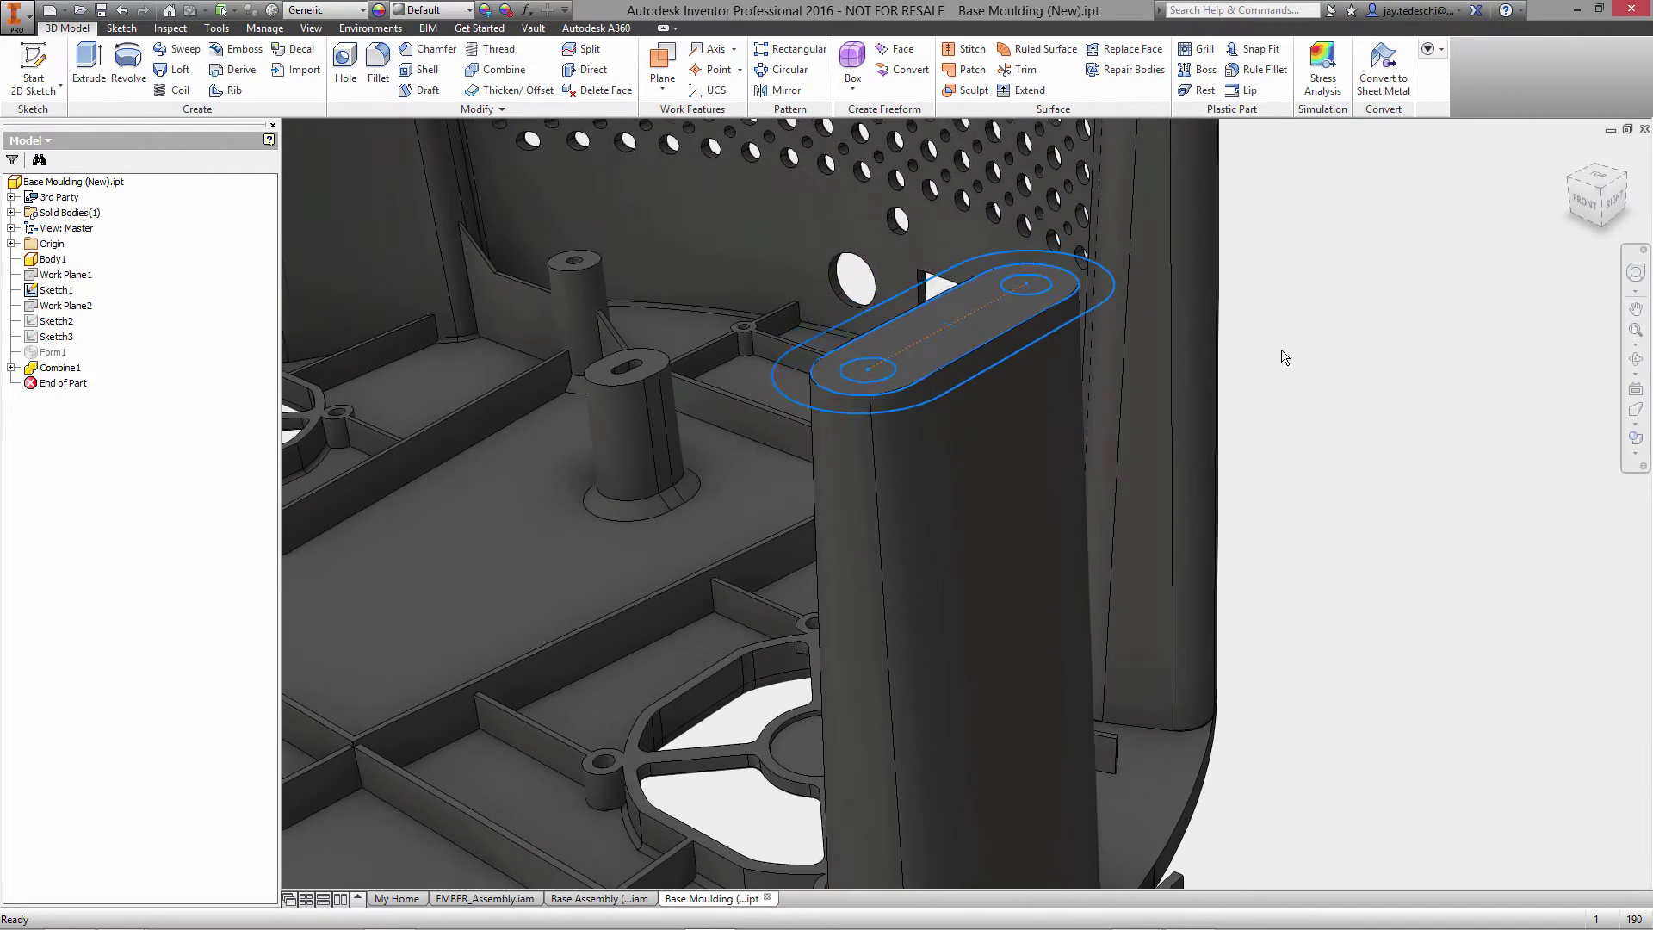
# Step: Add two flat-bottomed holes, 6.5 mm diameter and 10 mm deep, at the slot circle centres
pyautogui.click(346, 62)
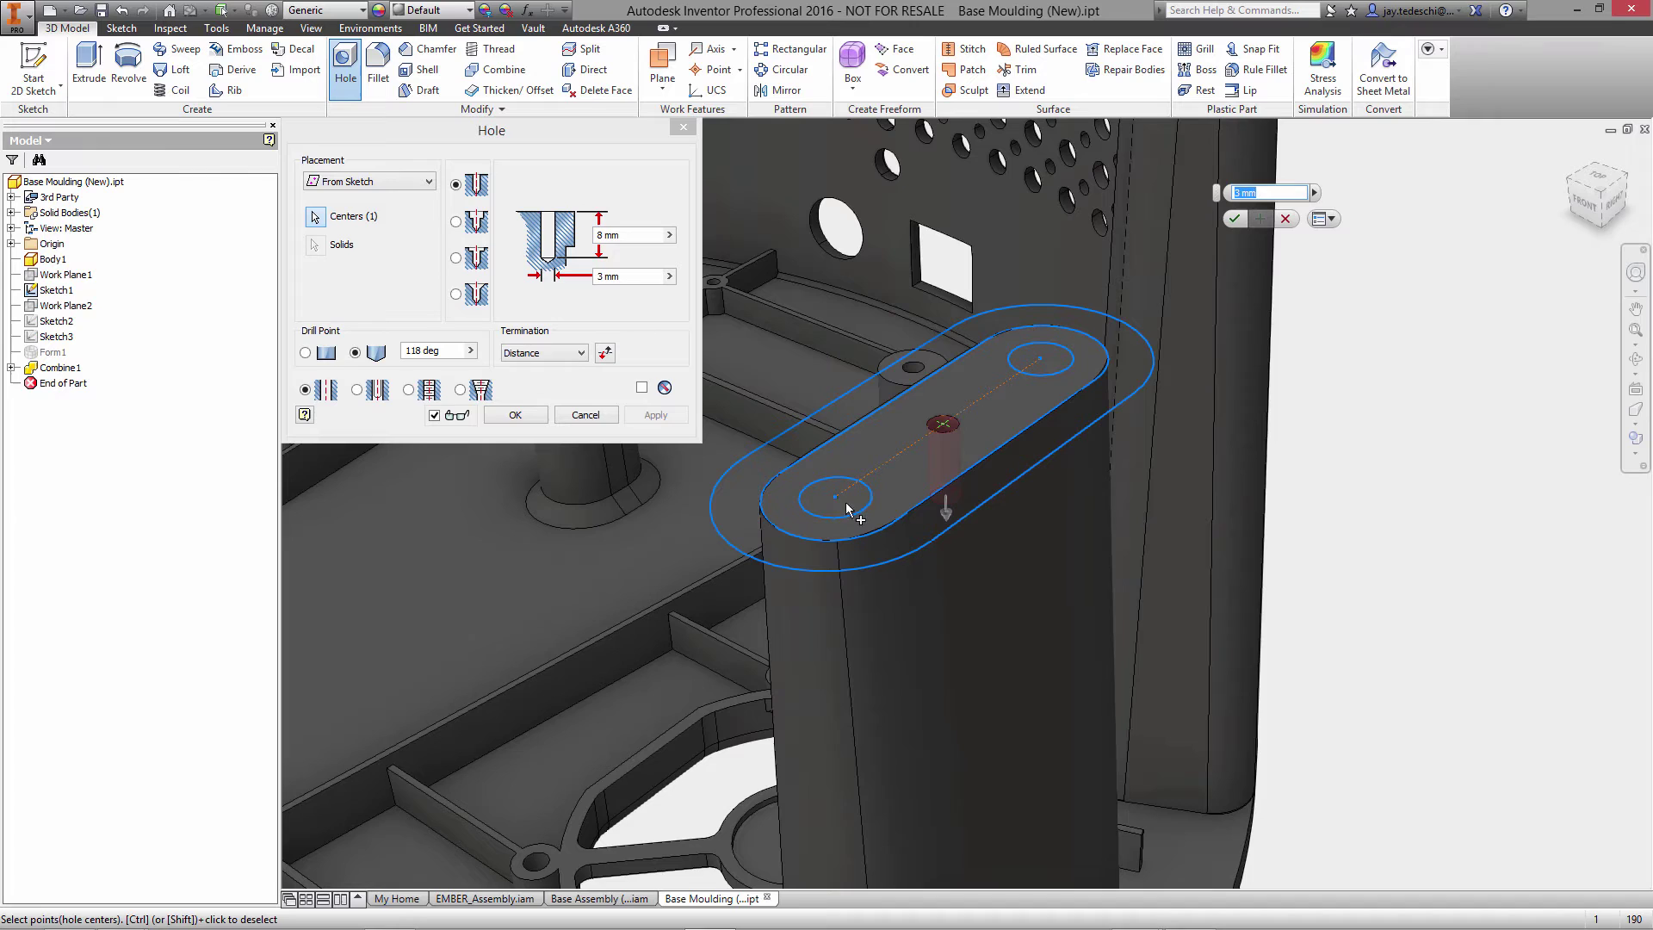
pyautogui.click(837, 499)
pyautogui.keyDown('ctrl'); pyautogui.click(940, 424); pyautogui.keyUp('ctrl')
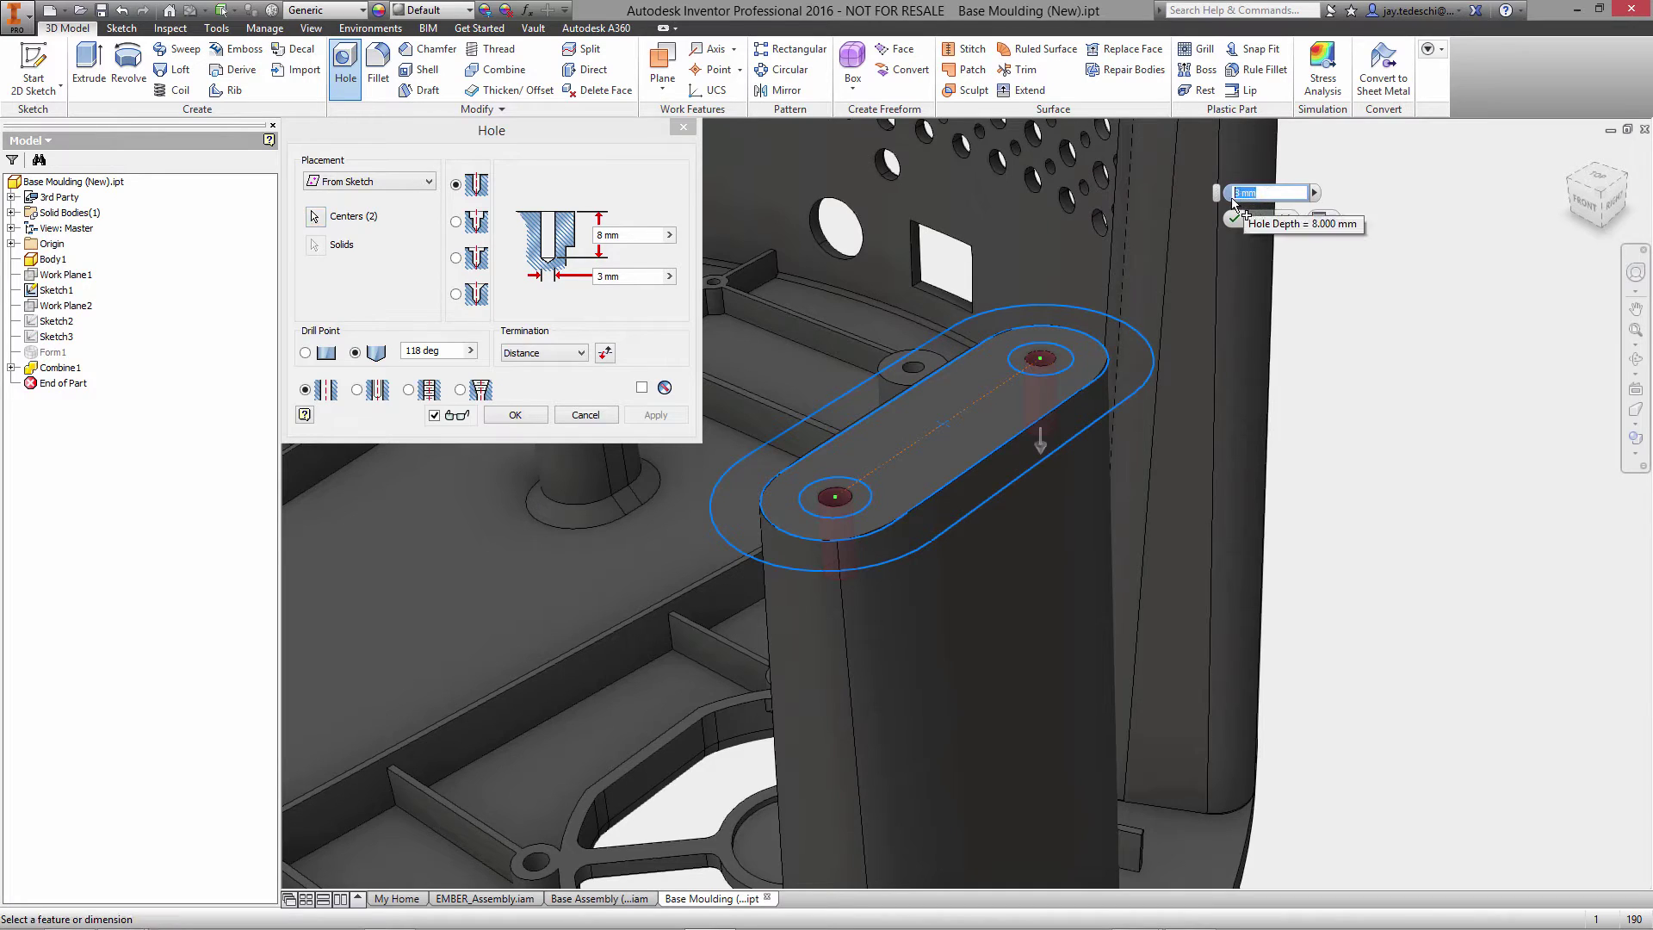
pyautogui.write('6.5')
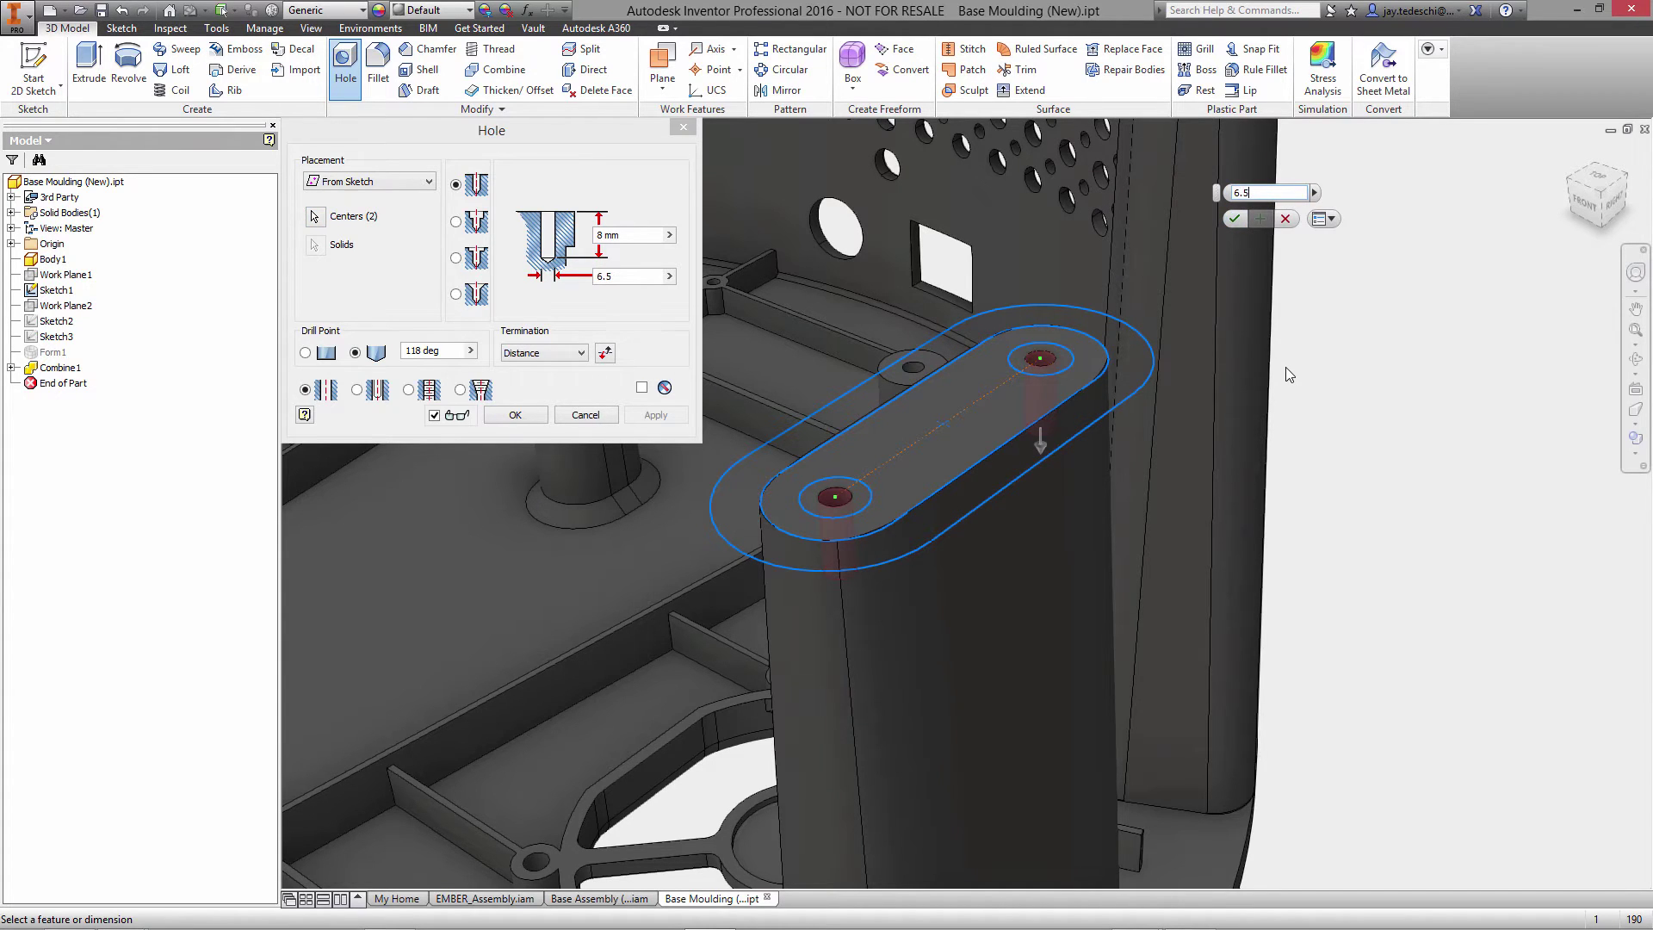
pyautogui.click(608, 234)
pyautogui.write('10')
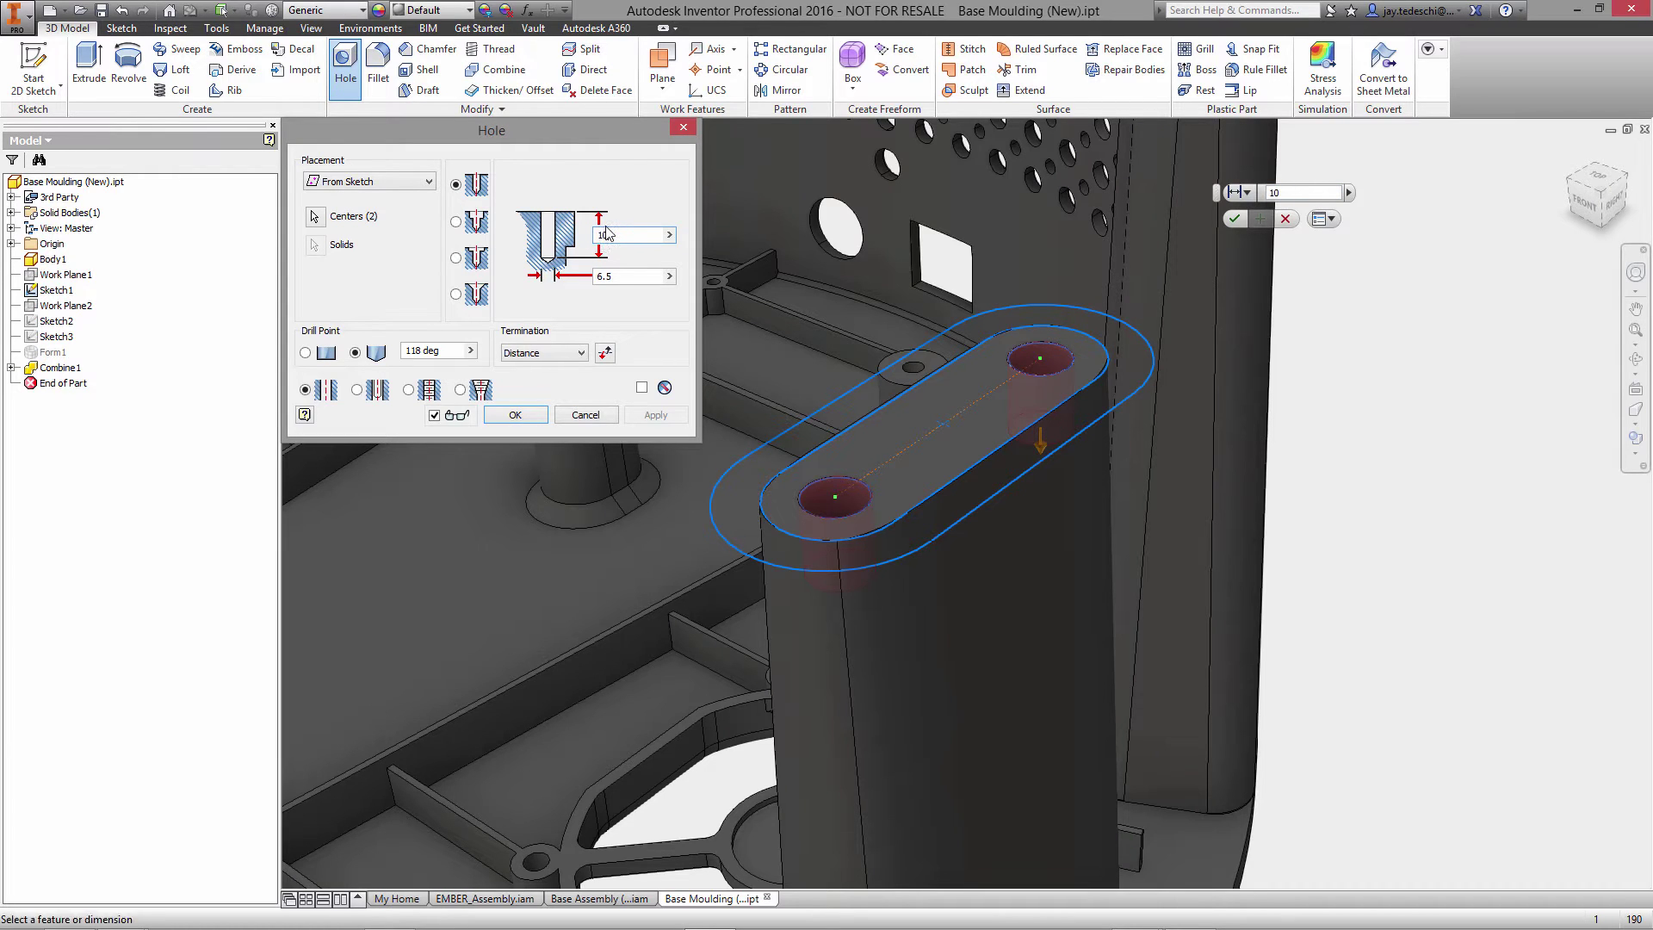
pyautogui.click(308, 353)
pyautogui.click(514, 414)
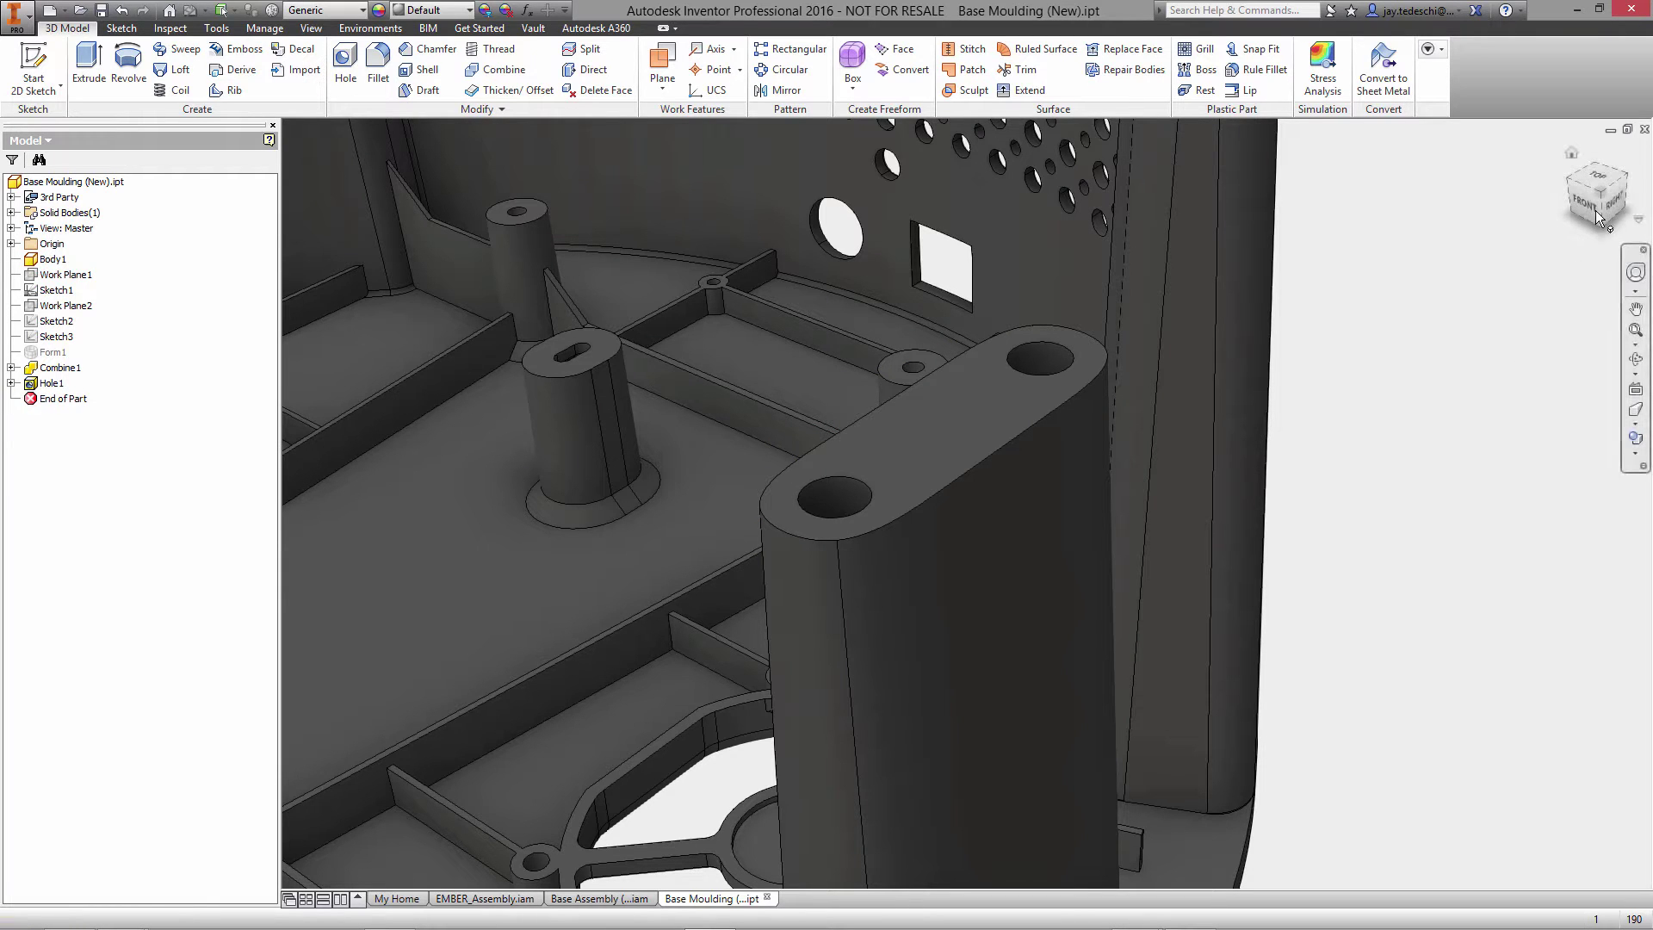
# Step: Mirror the Combine1 and Hole1 features across the origin YZ Plane
pyautogui.click(1571, 152)
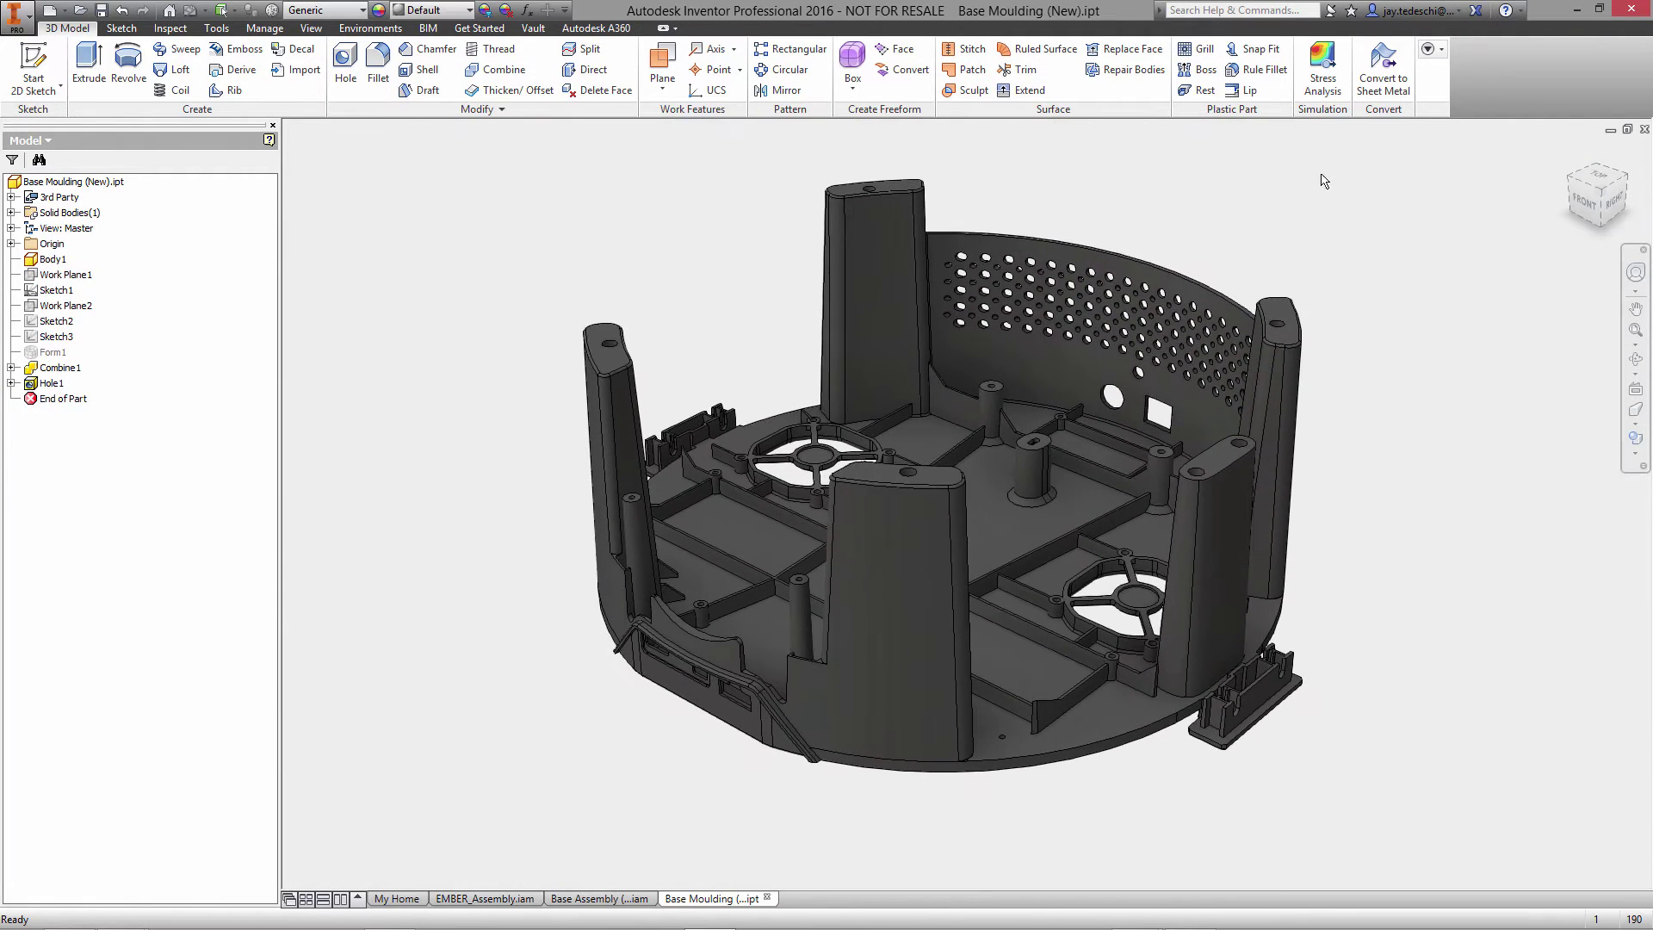
pyautogui.click(786, 89)
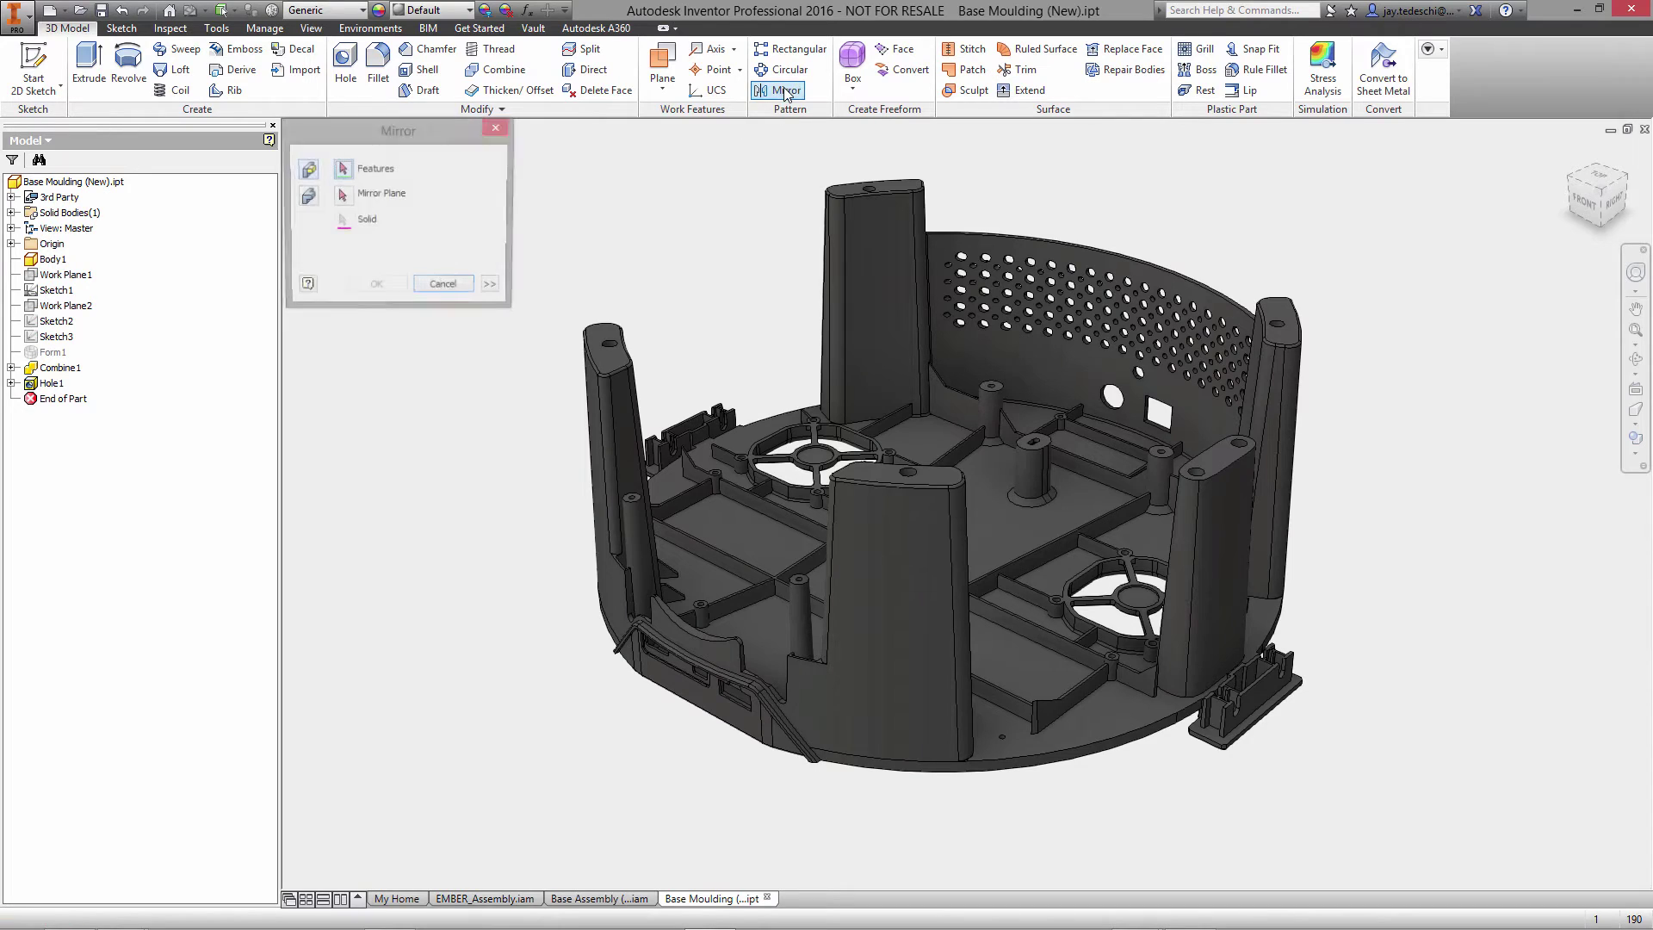
pyautogui.click(1212, 585)
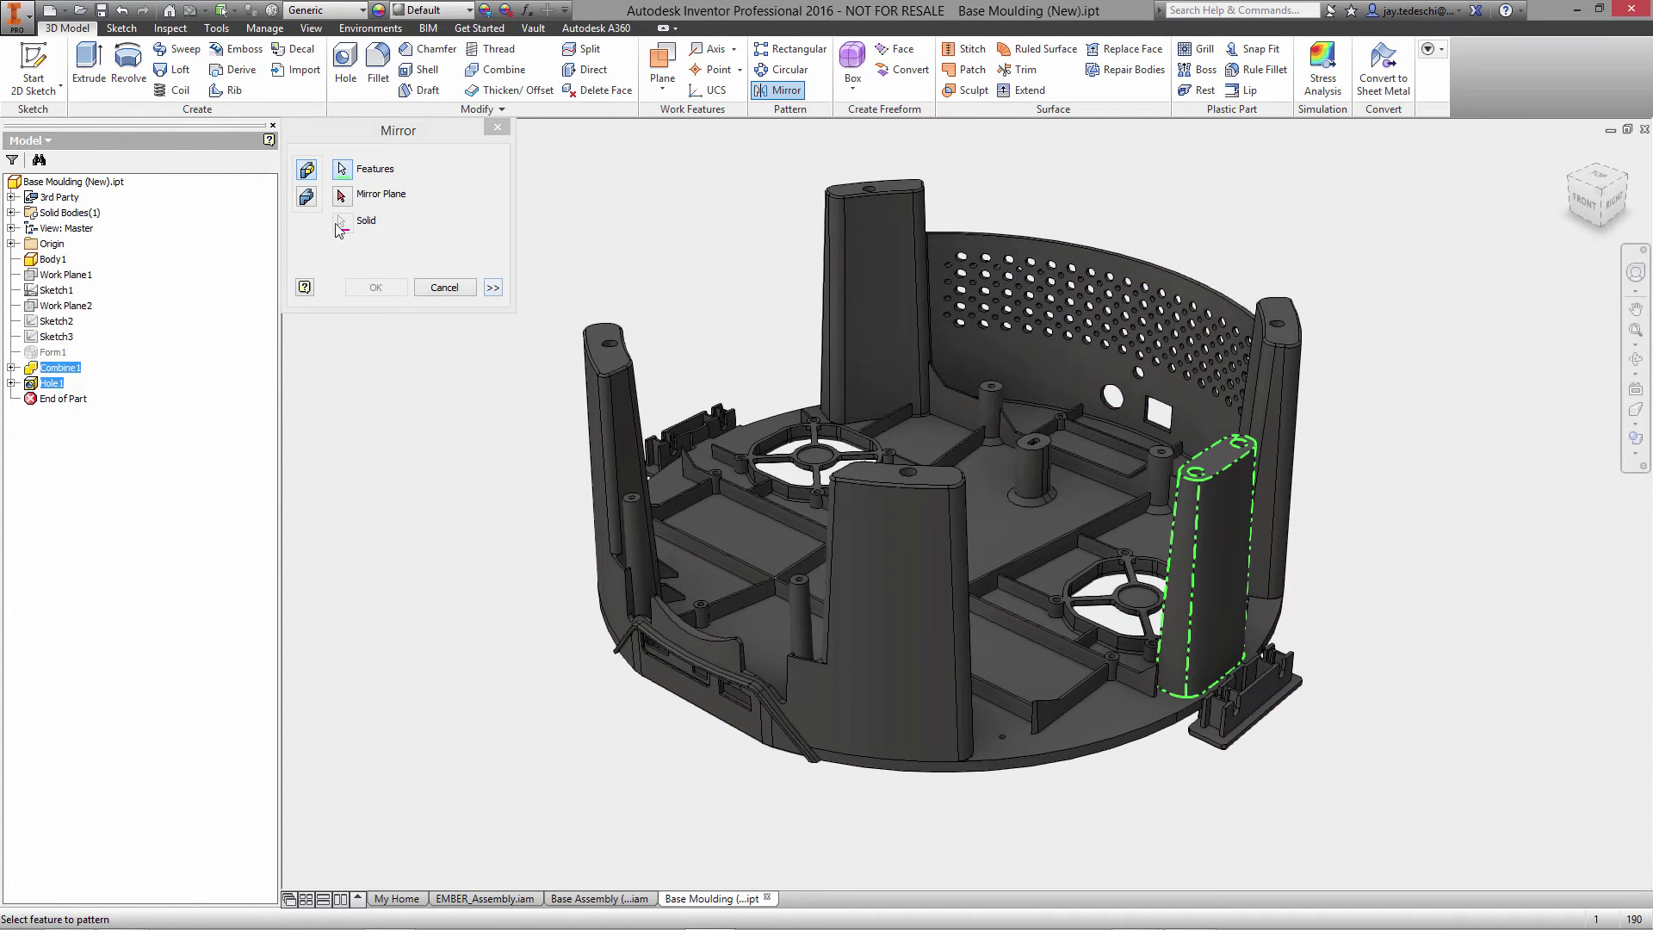
pyautogui.click(342, 195)
pyautogui.click(12, 244)
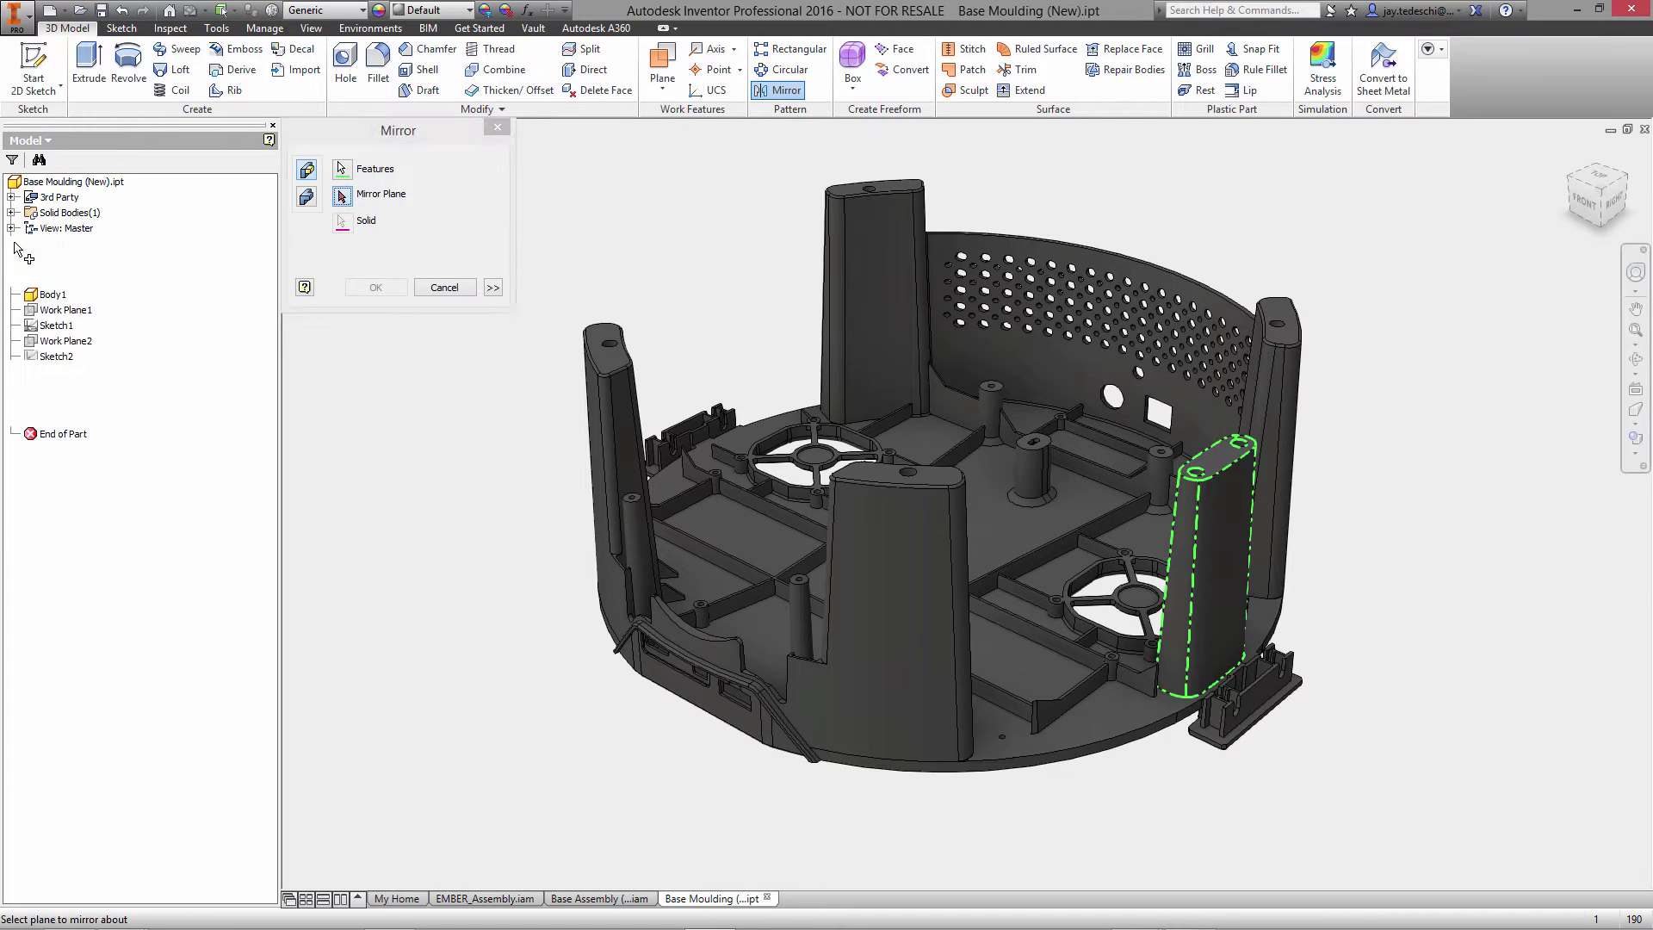
pyautogui.click(69, 259)
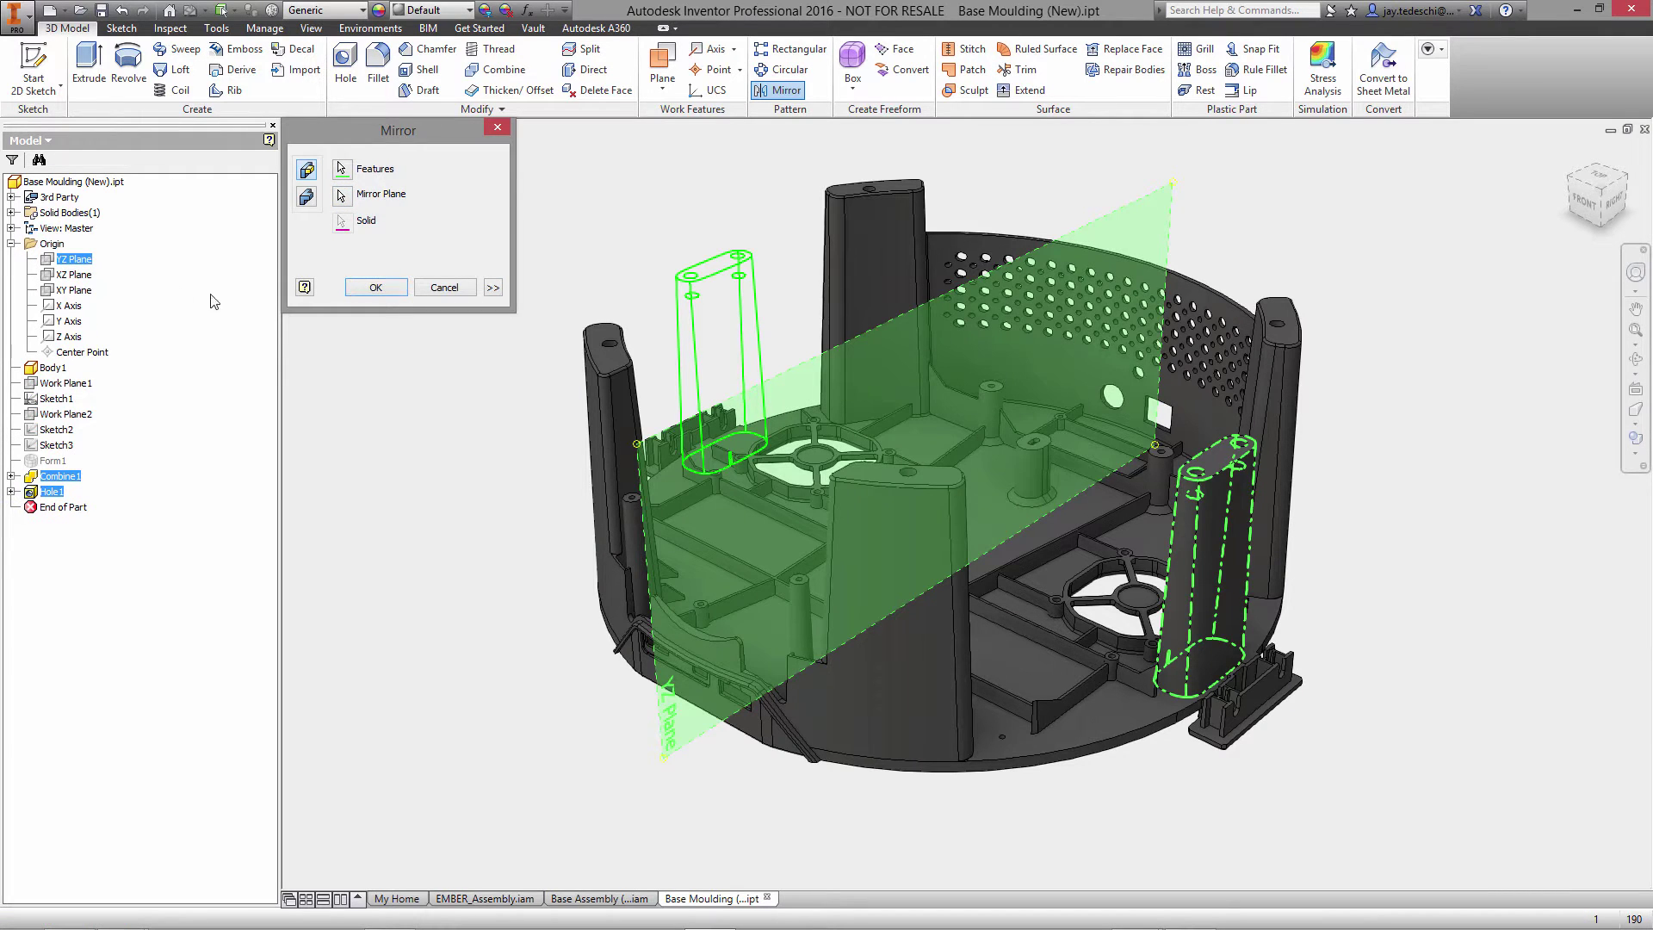
pyautogui.click(376, 287)
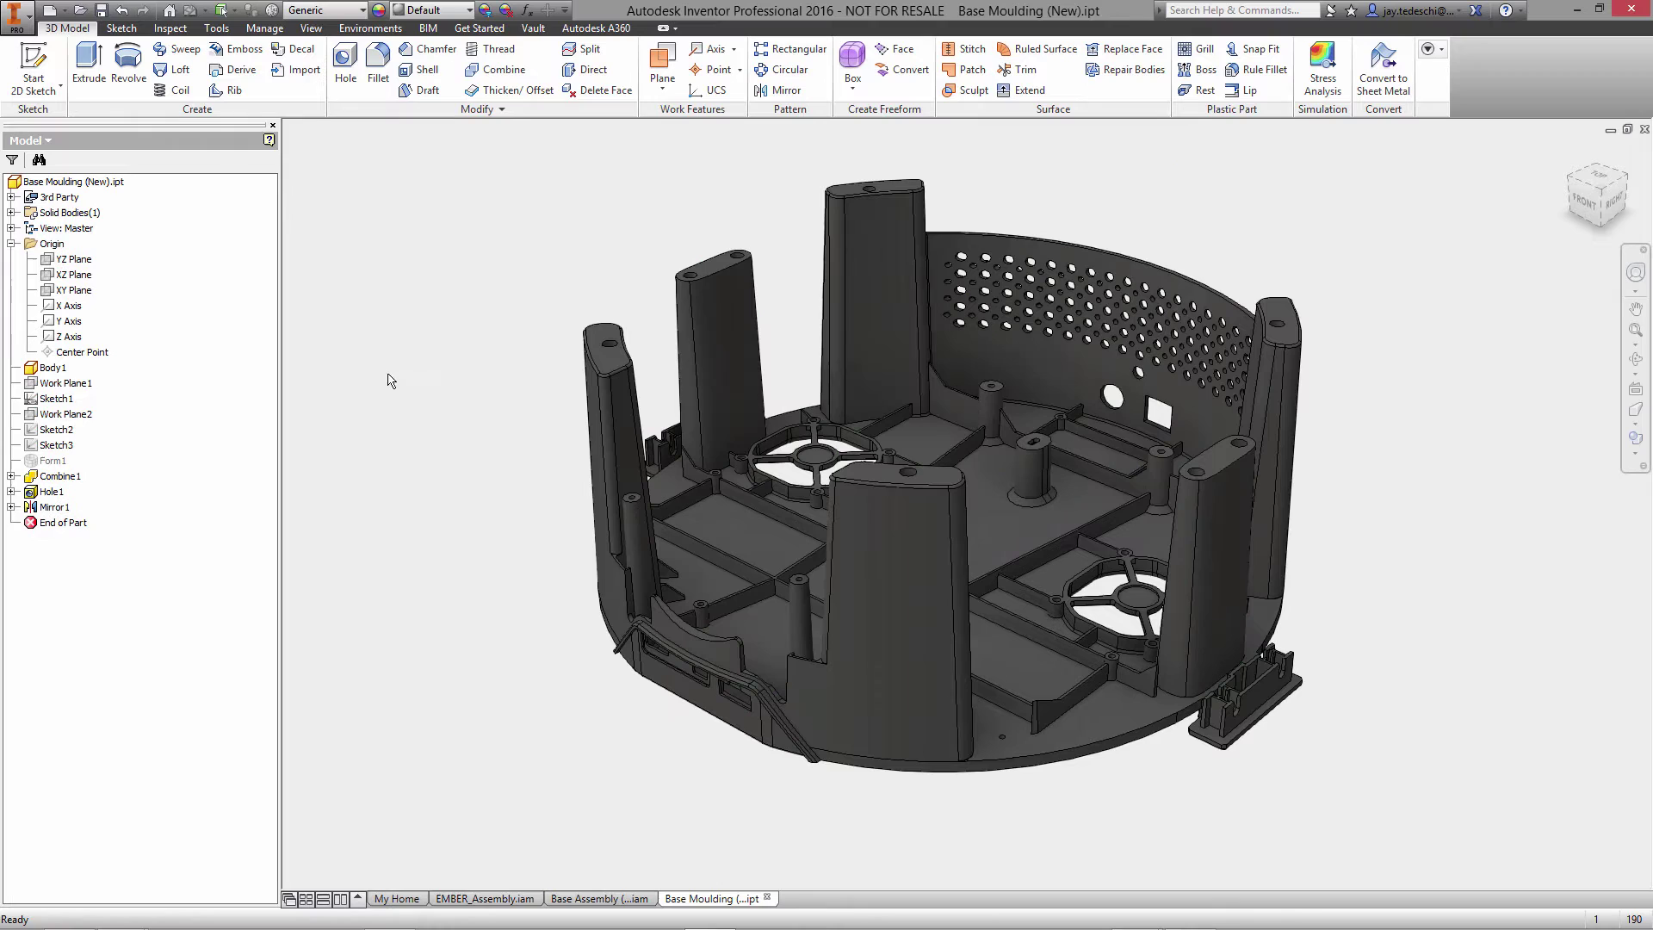
# Step: Fillet the base edge loops of both pillars with a 1 mm radius
pyautogui.click(377, 62)
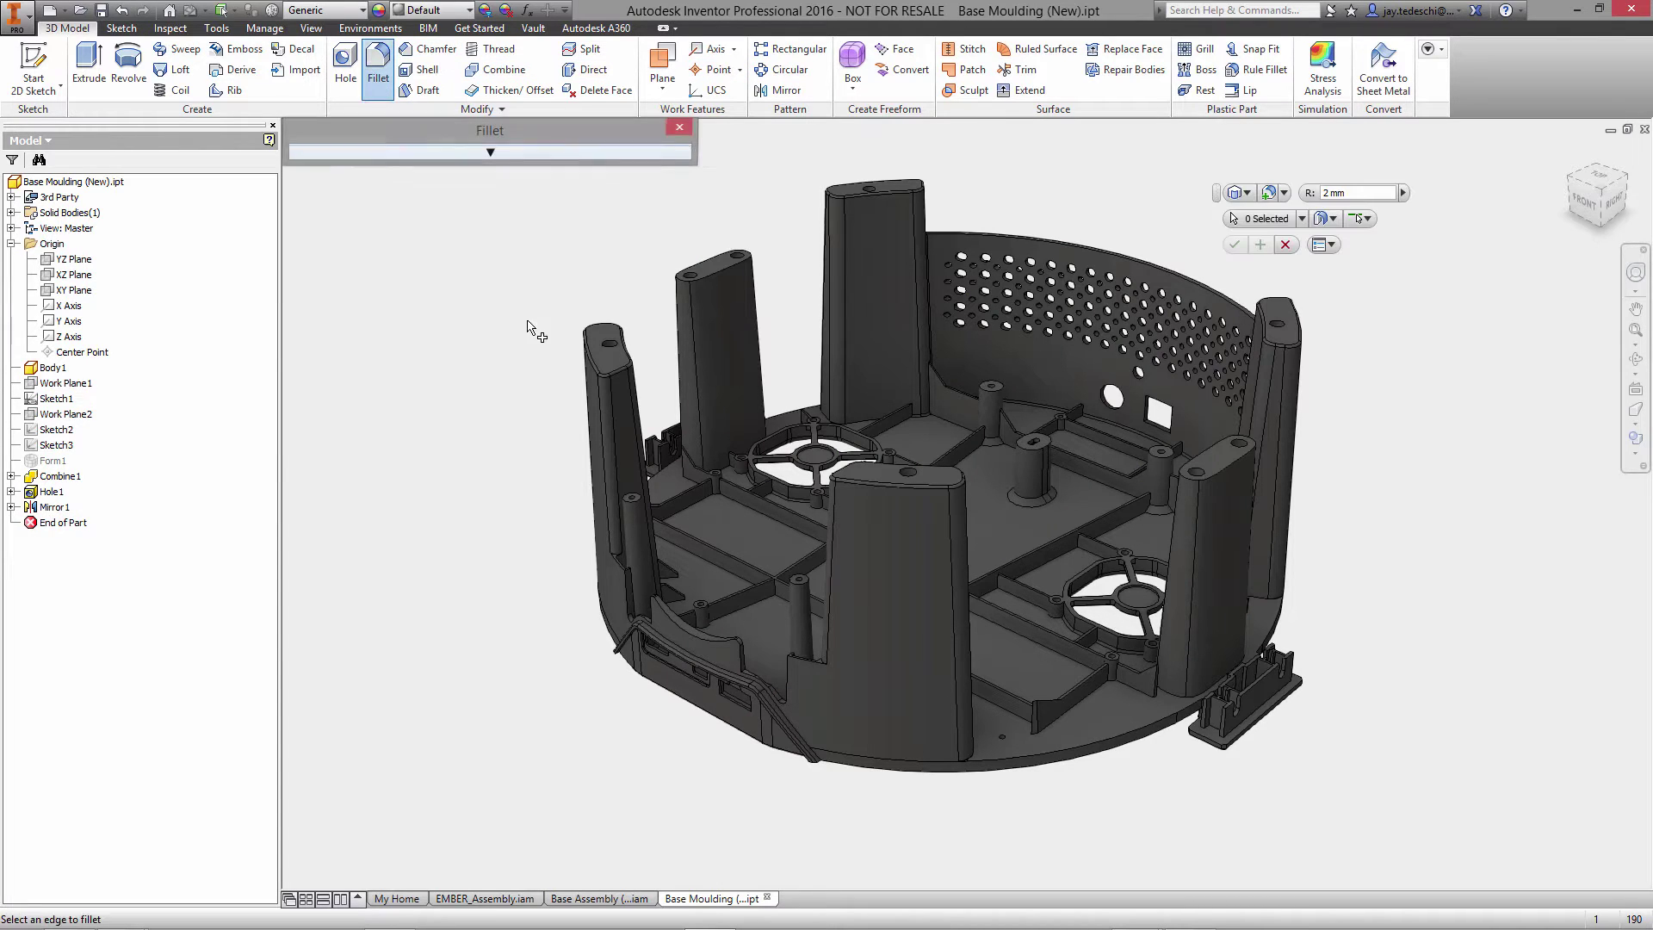
pyautogui.click(729, 471)
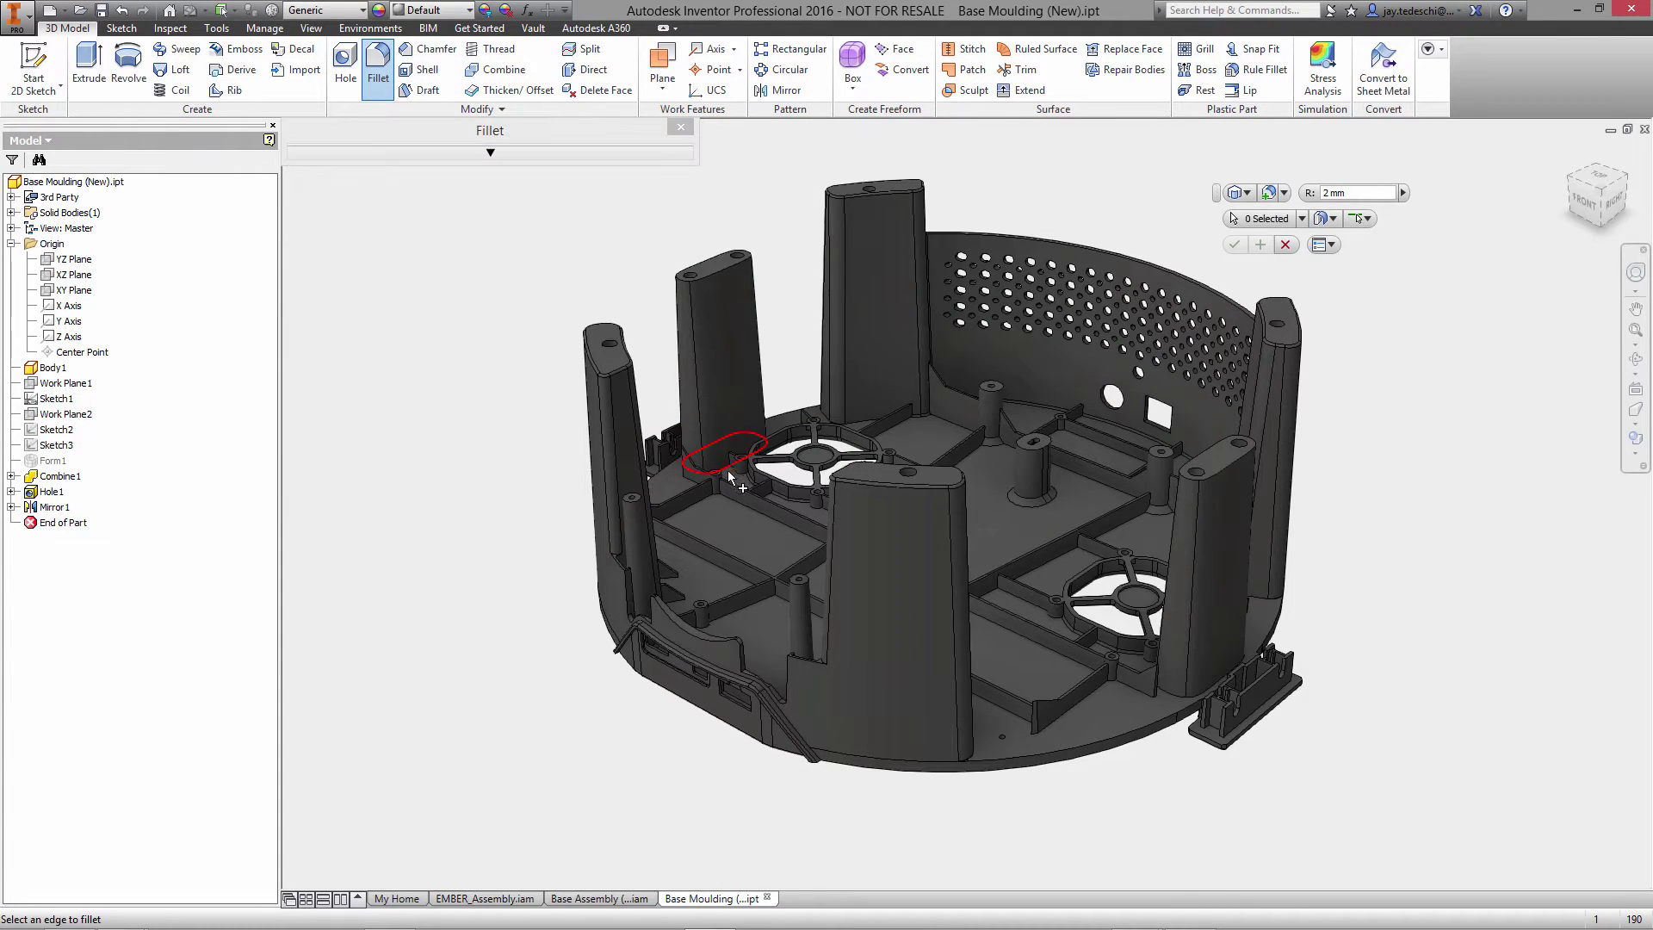
pyautogui.click(1197, 690)
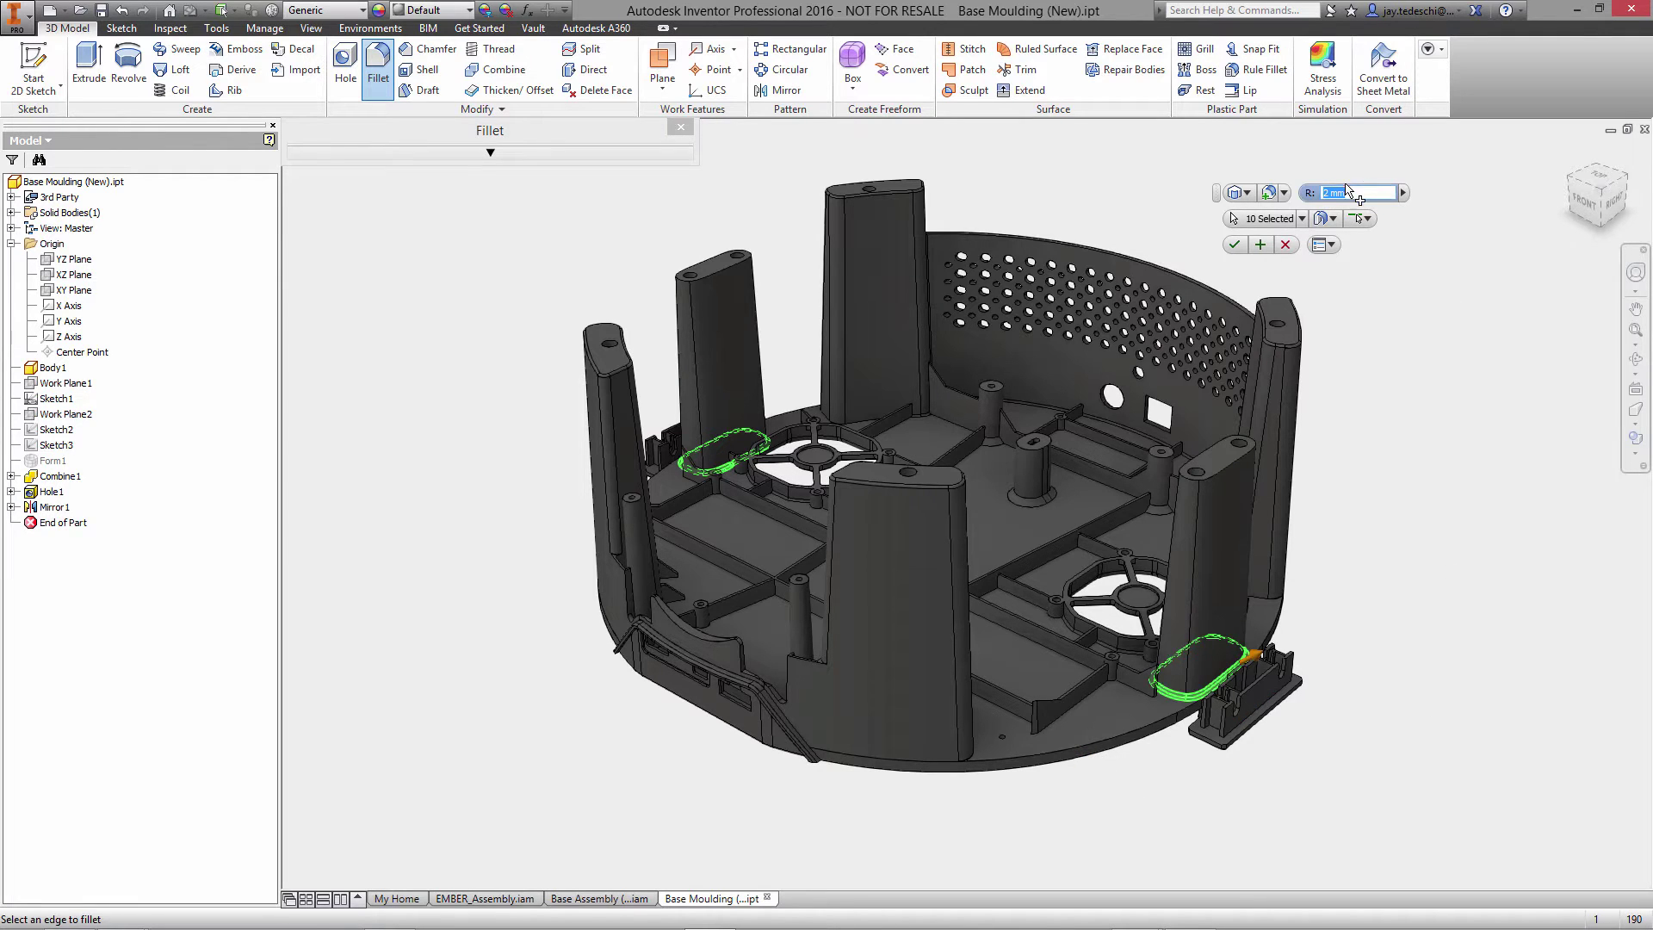
pyautogui.write('1')
pyautogui.click(1236, 245)
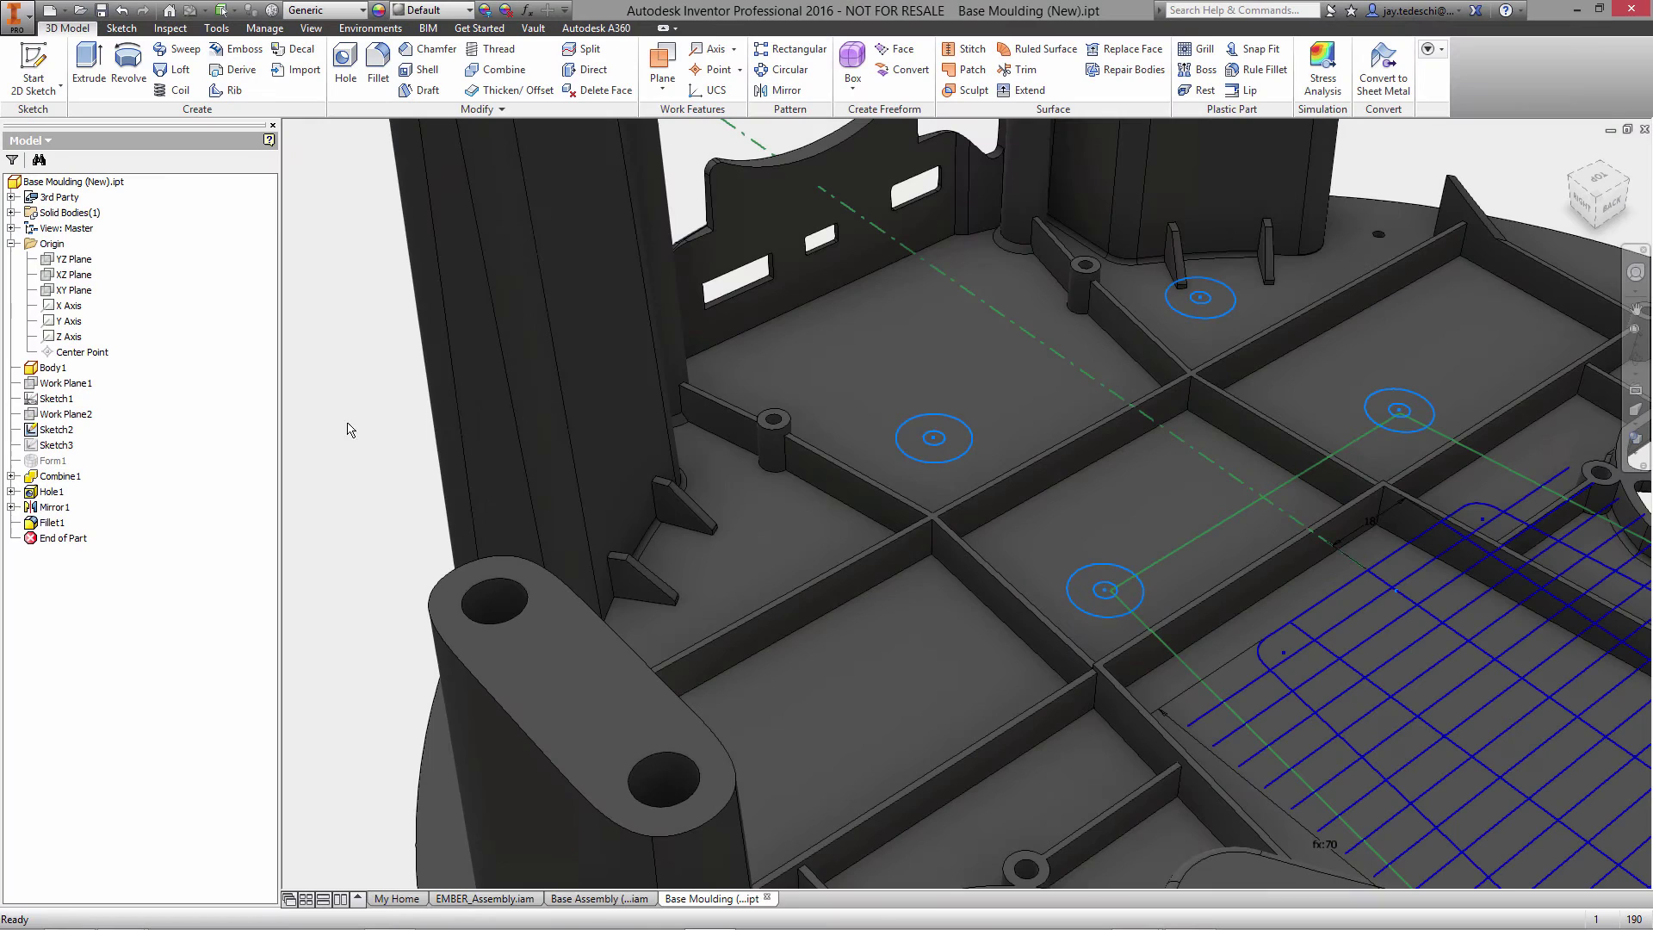
# Step: Place bosses at the two circle centres with a 2 mm fillet
pyautogui.click(1206, 72)
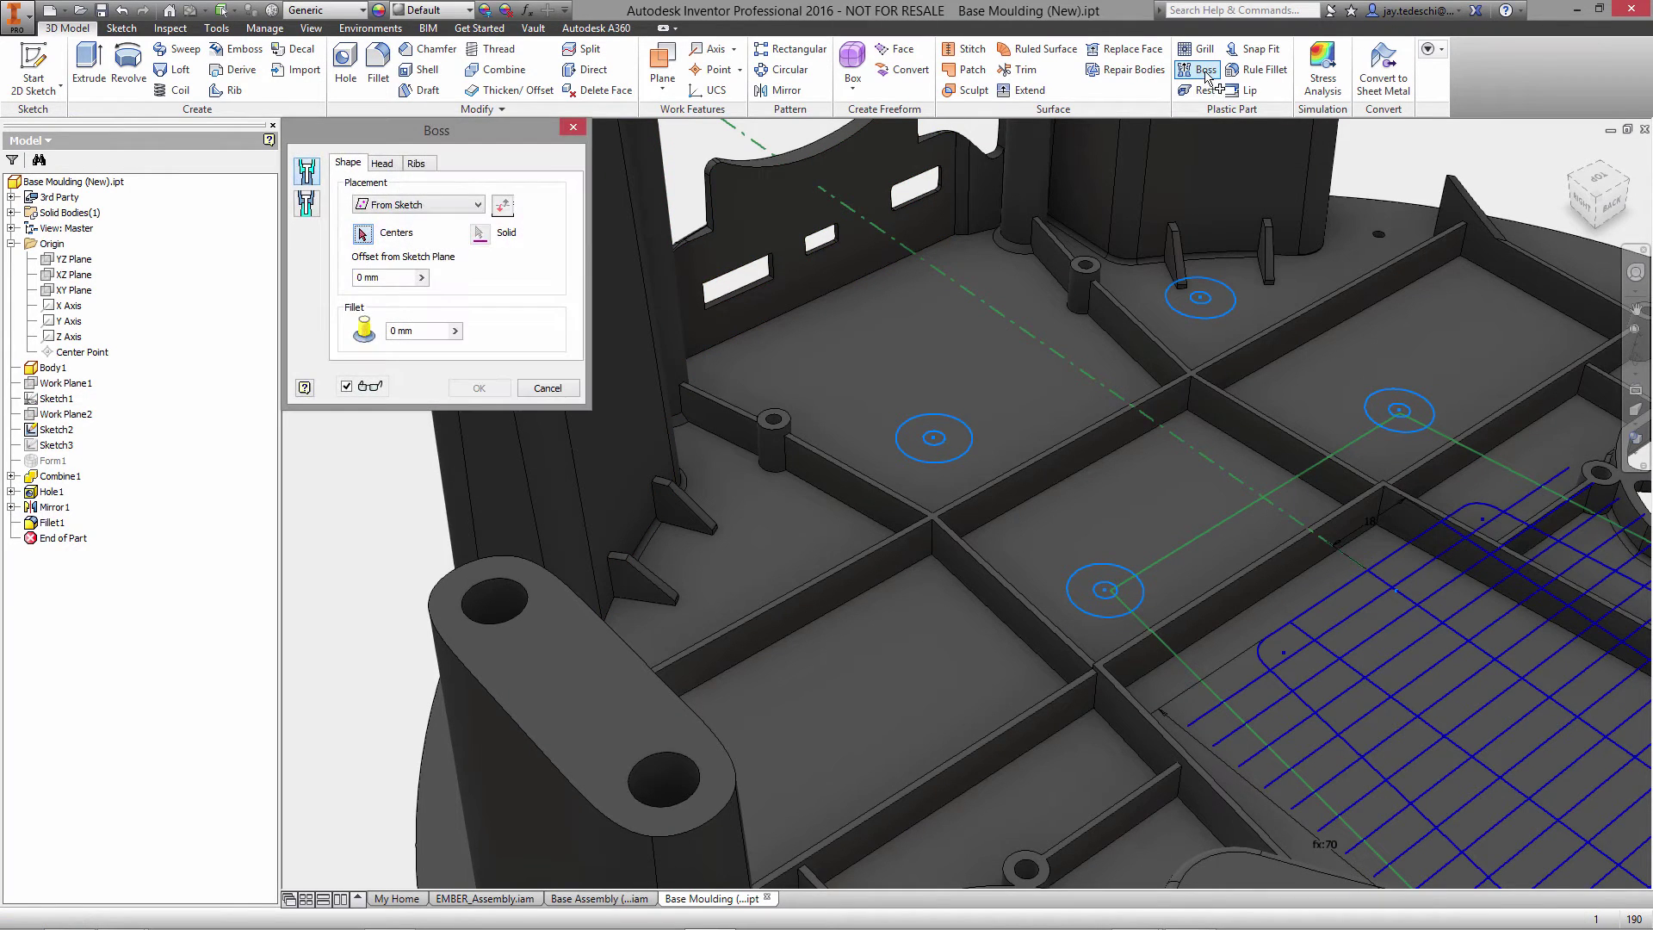
pyautogui.click(937, 440)
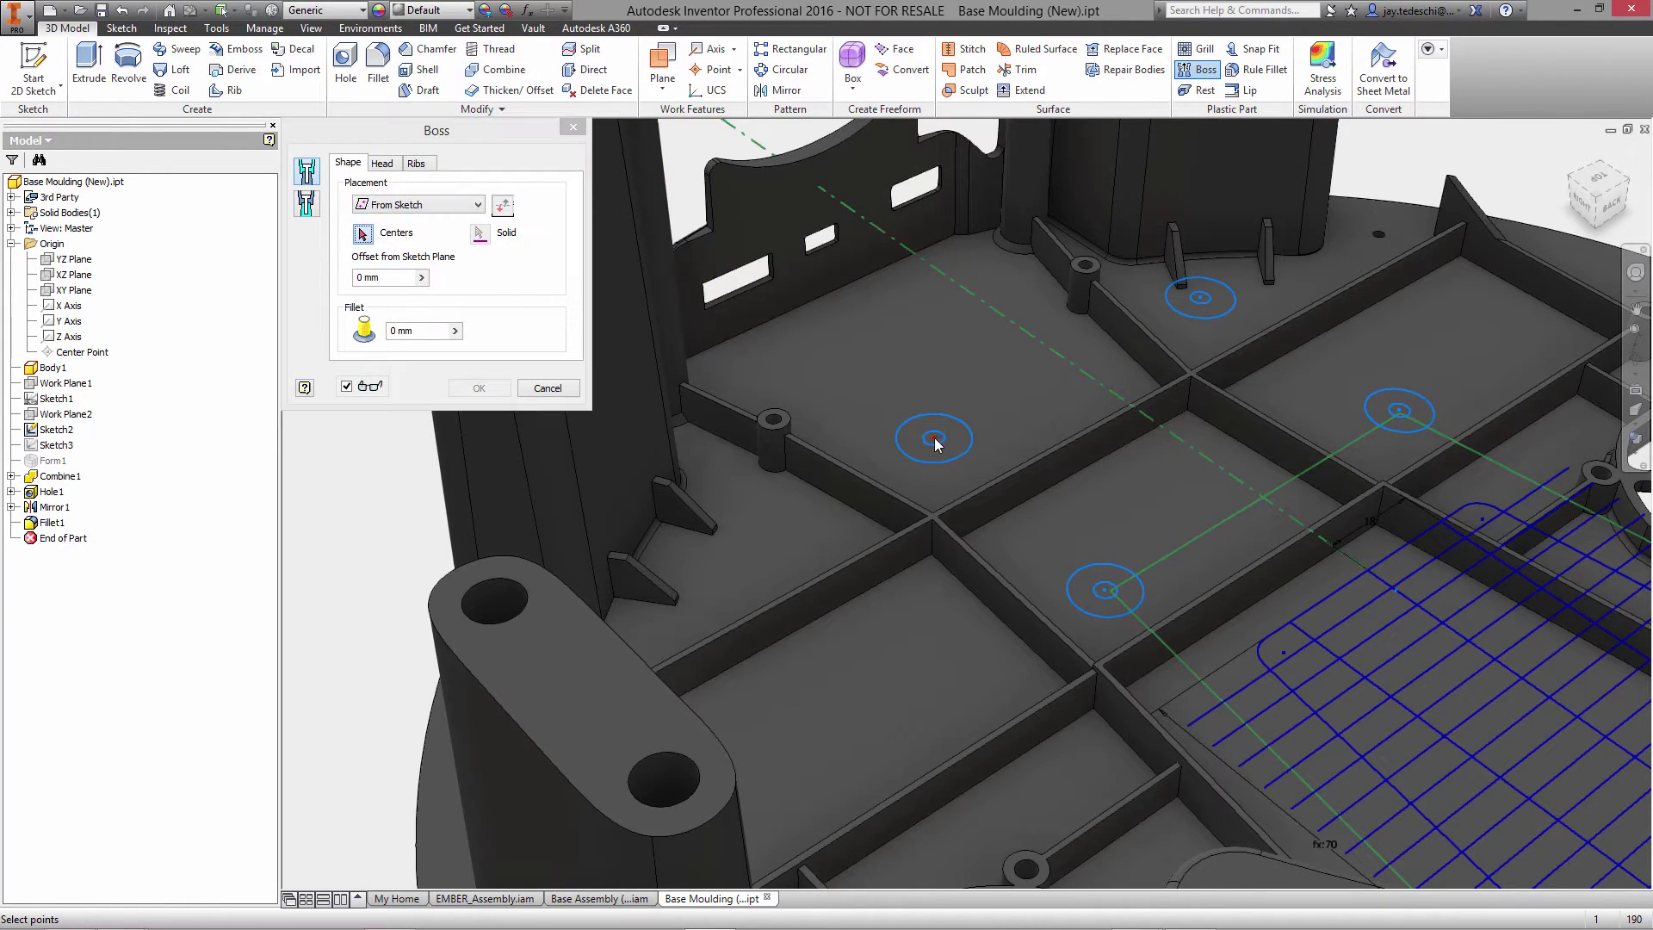
pyautogui.click(1105, 591)
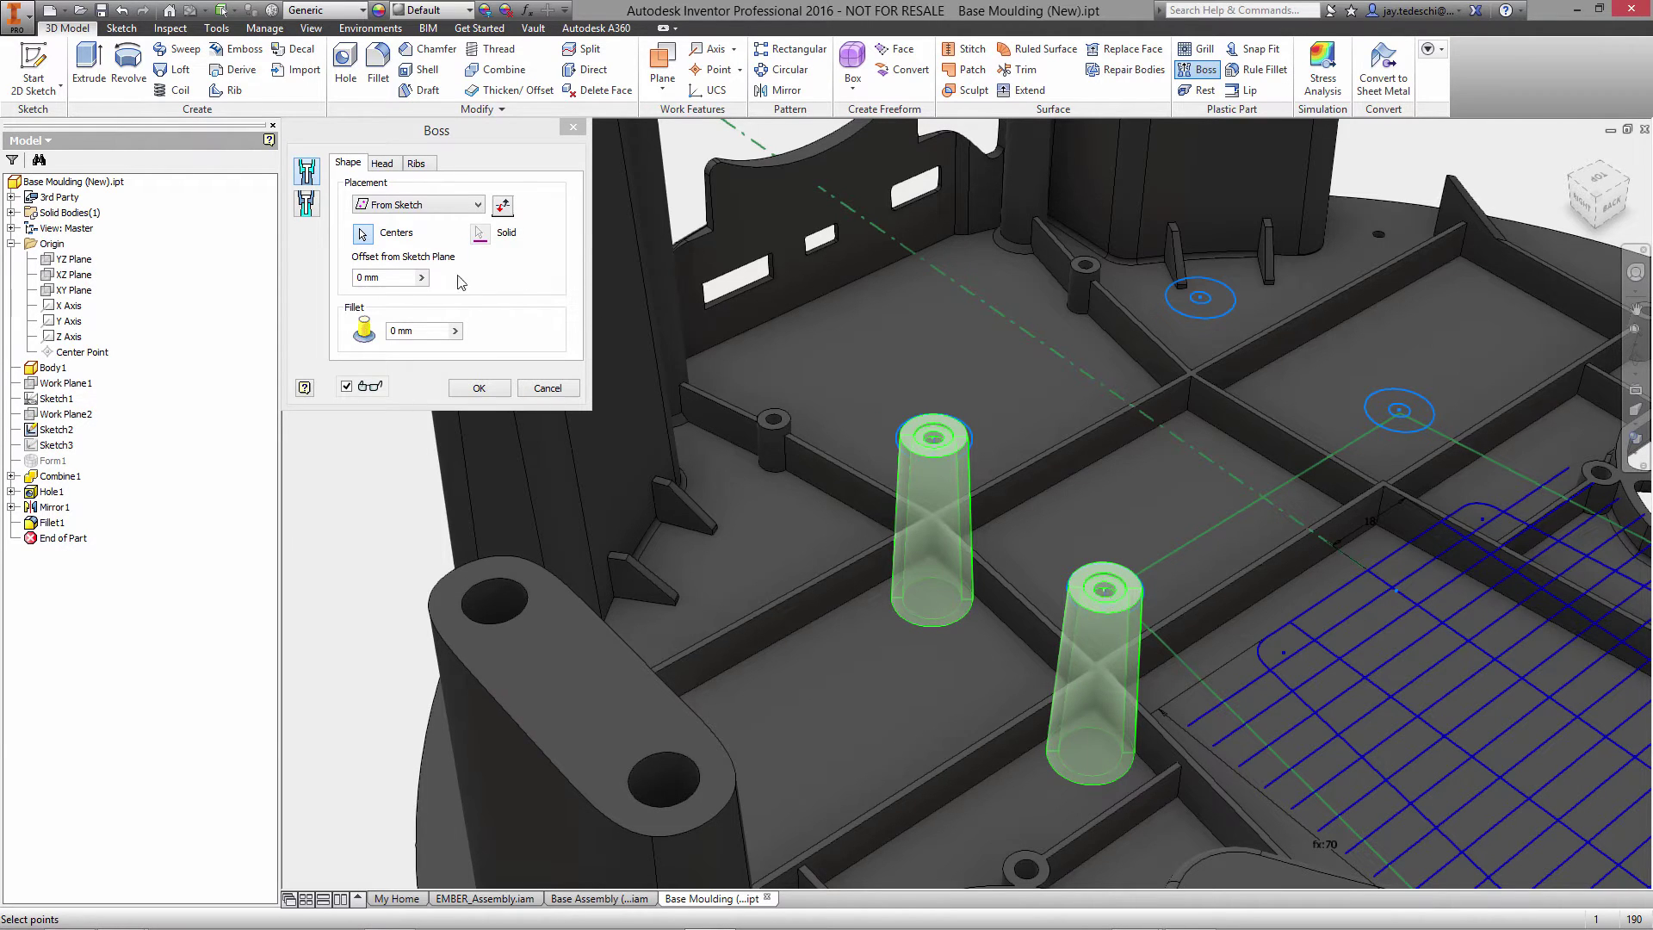
pyautogui.click(426, 331)
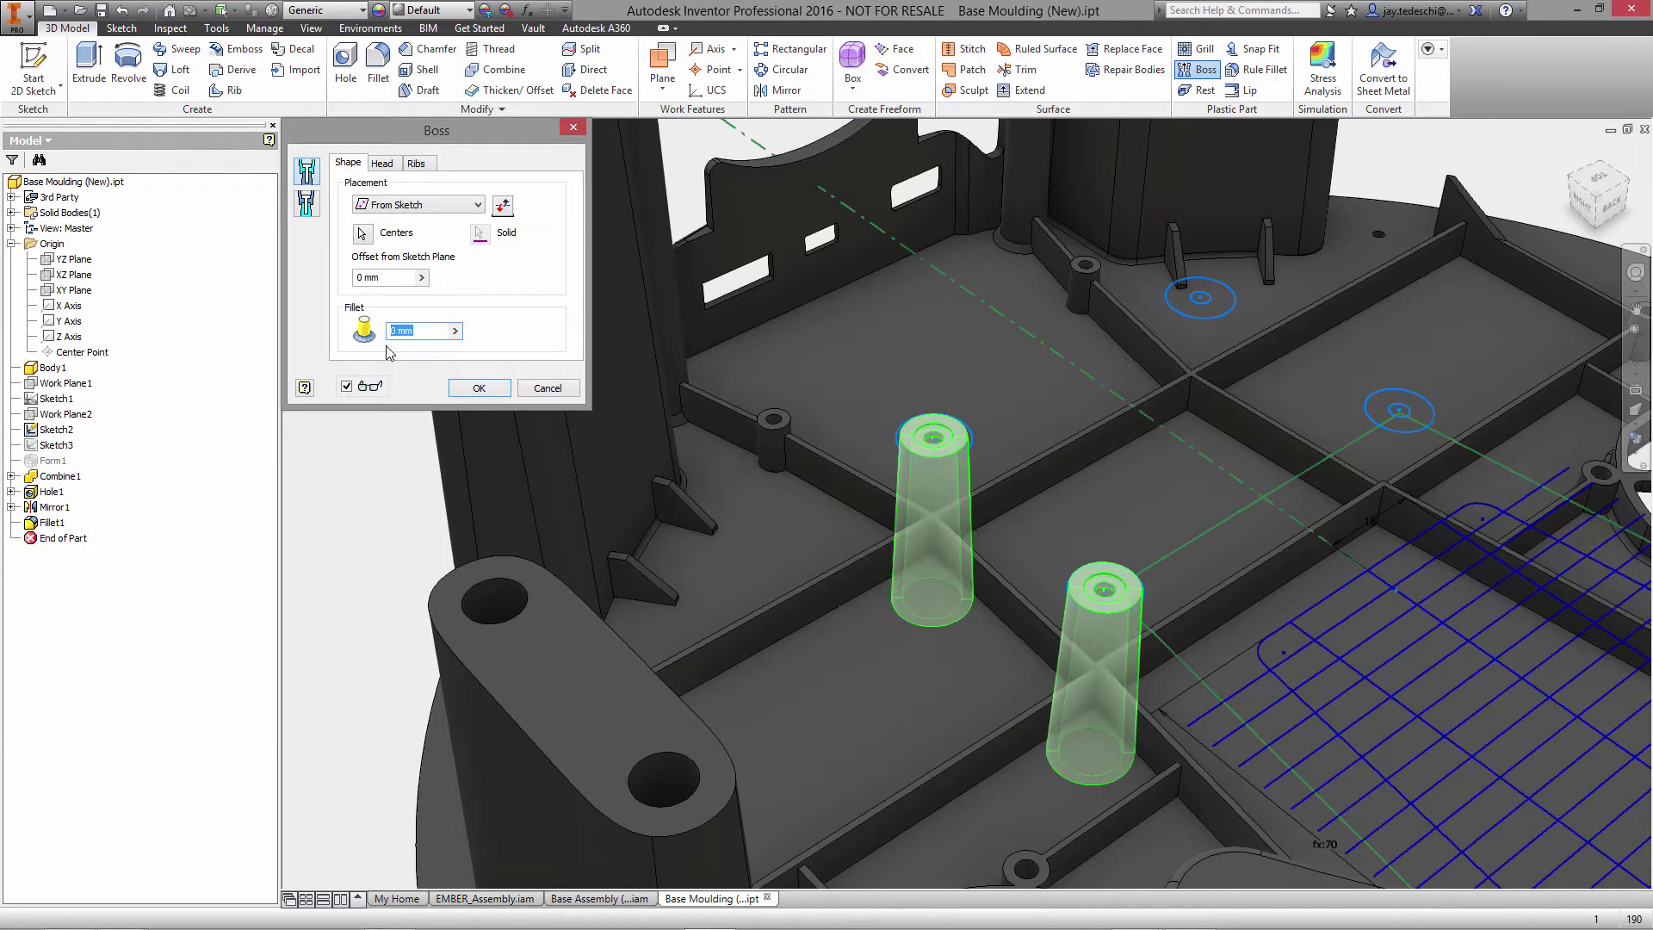
pyautogui.write('2')
# Step: Set the boss head to shank height 8, clamp height 0 and shank diameter 4
pyautogui.click(382, 163)
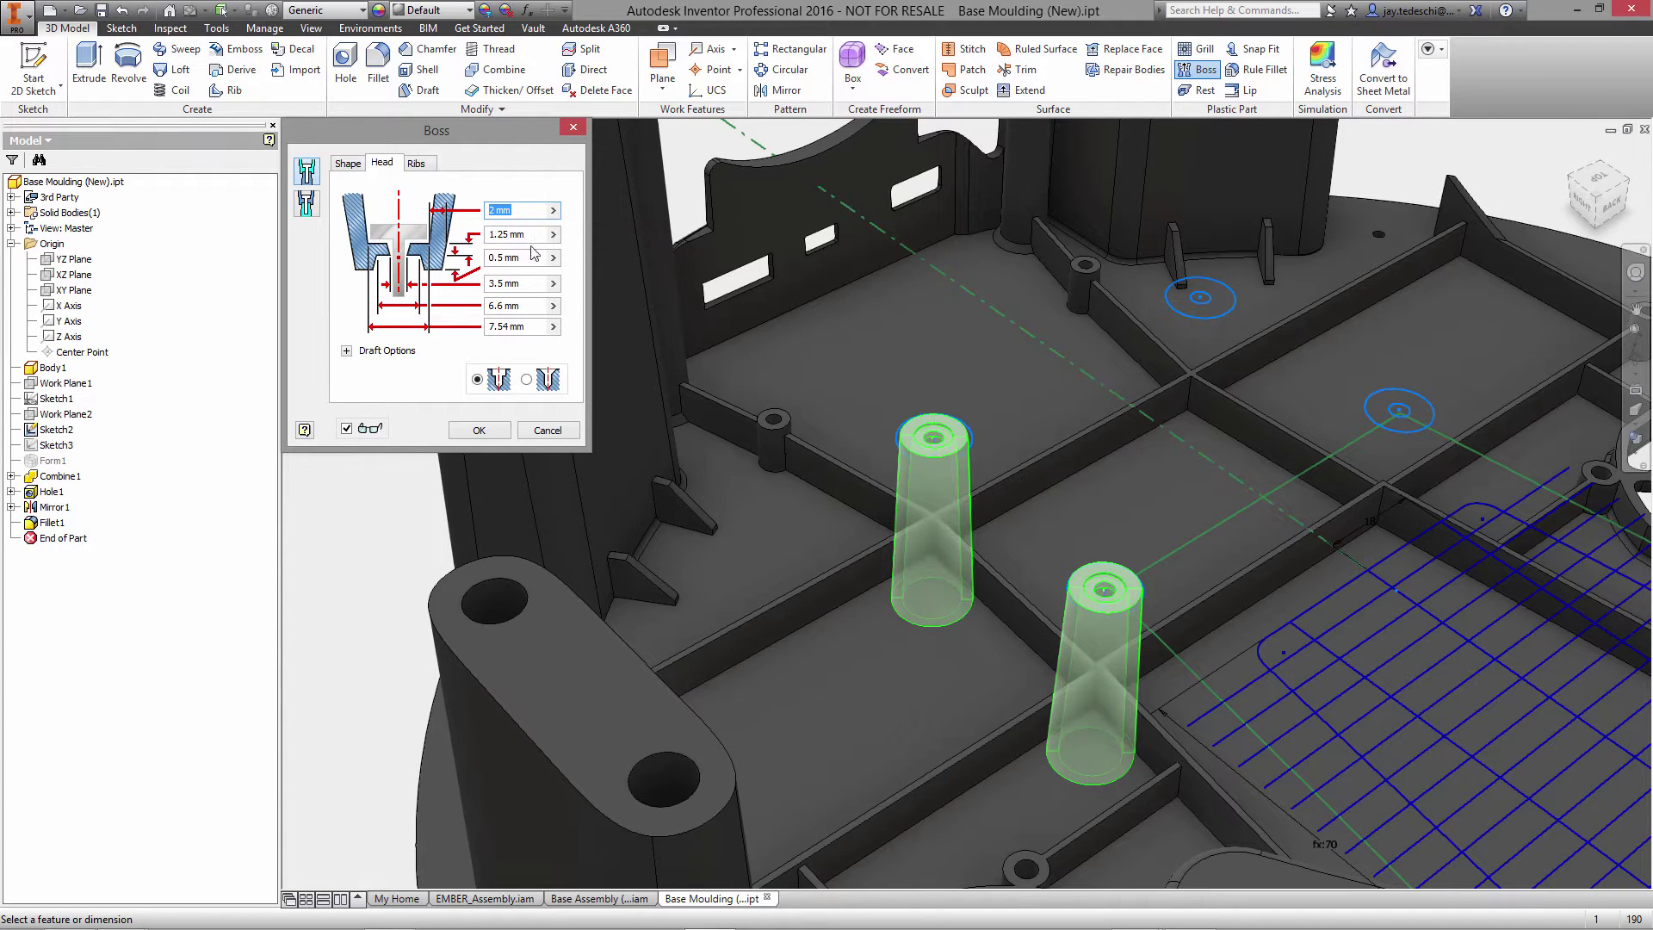
pyautogui.doubleClick(487, 234)
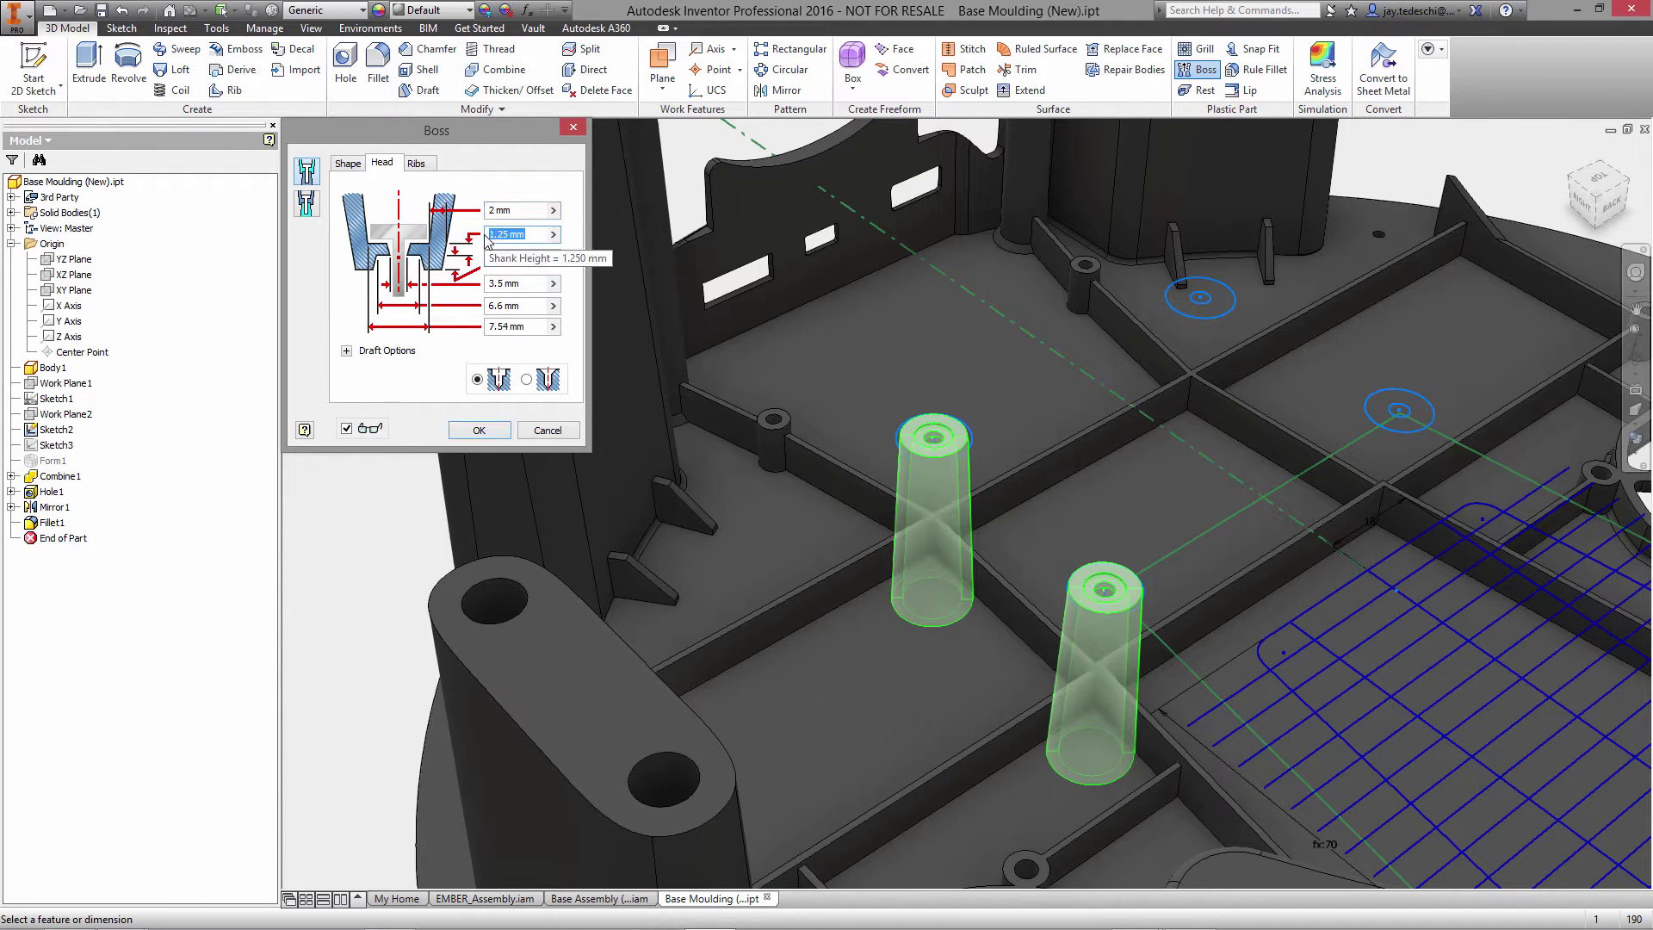
pyautogui.write('8')
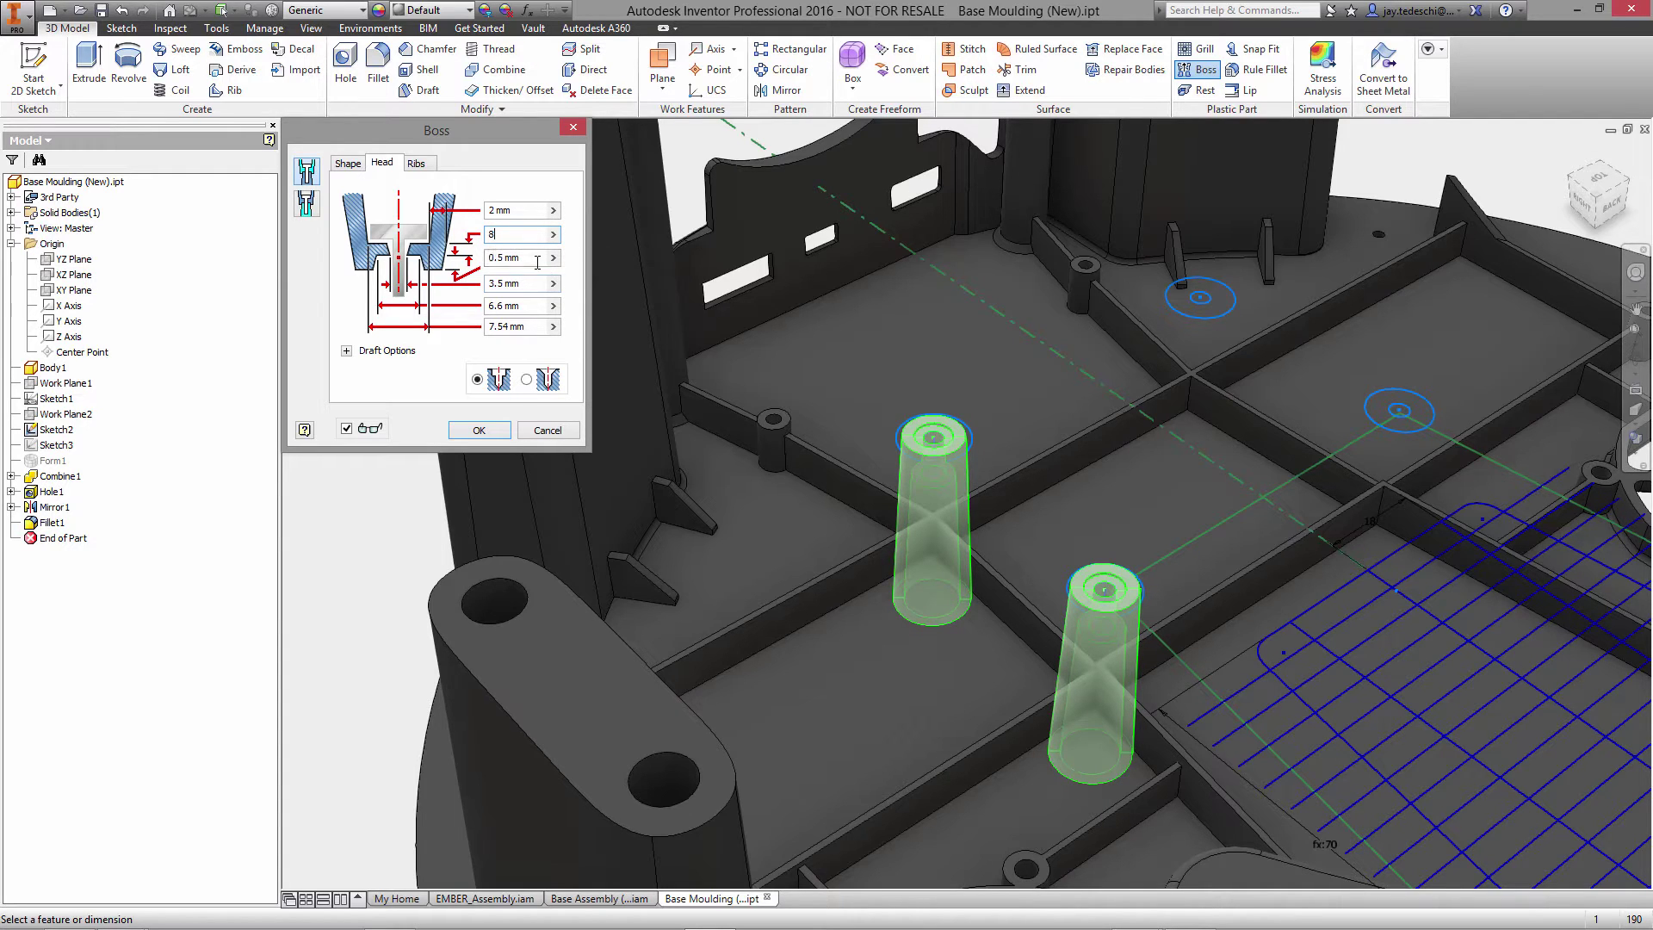
pyautogui.doubleClick(494, 257)
pyautogui.write('0')
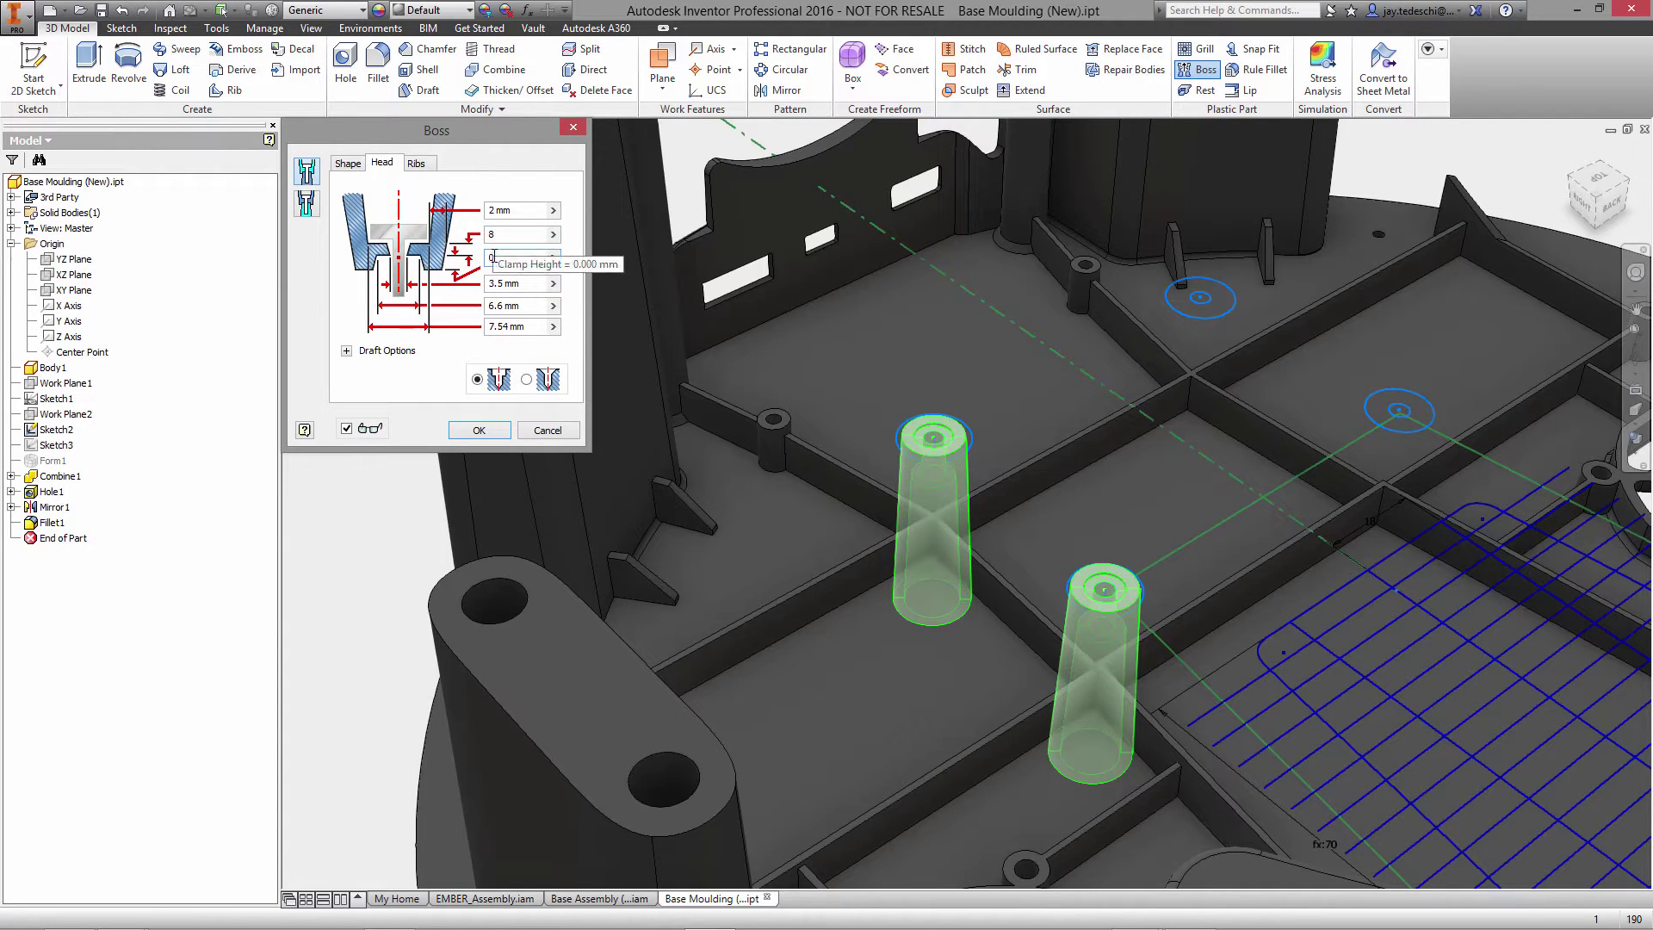
pyautogui.click(529, 284)
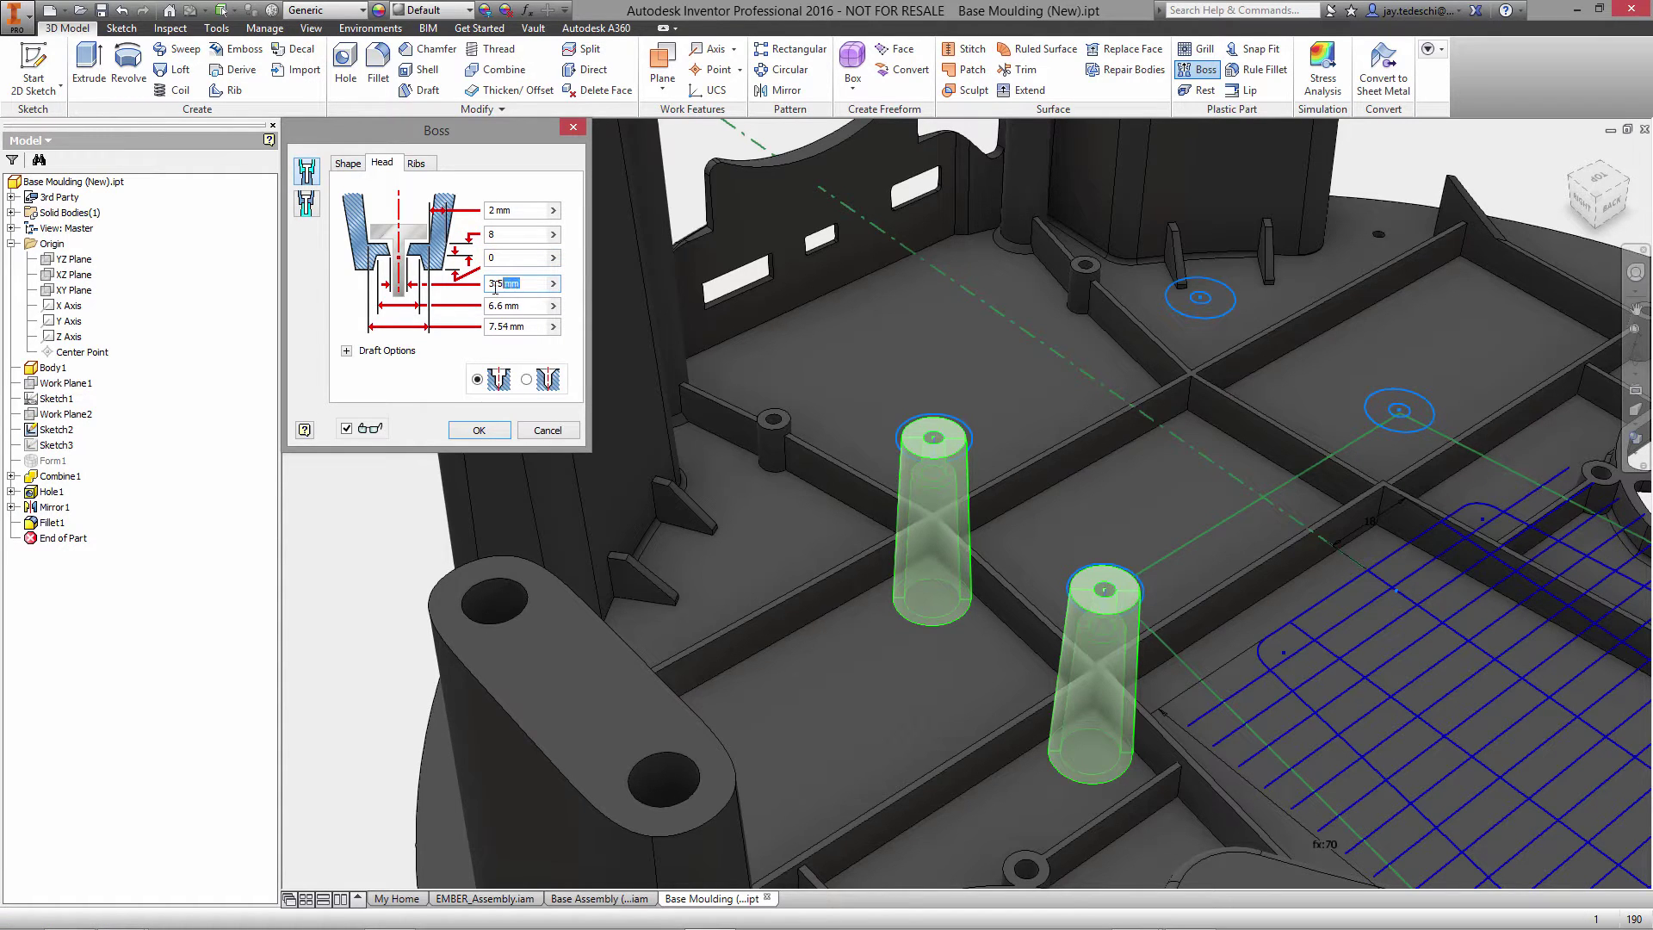
pyautogui.moveTo(495, 288); pyautogui.dragTo(488, 289)
pyautogui.write('4')
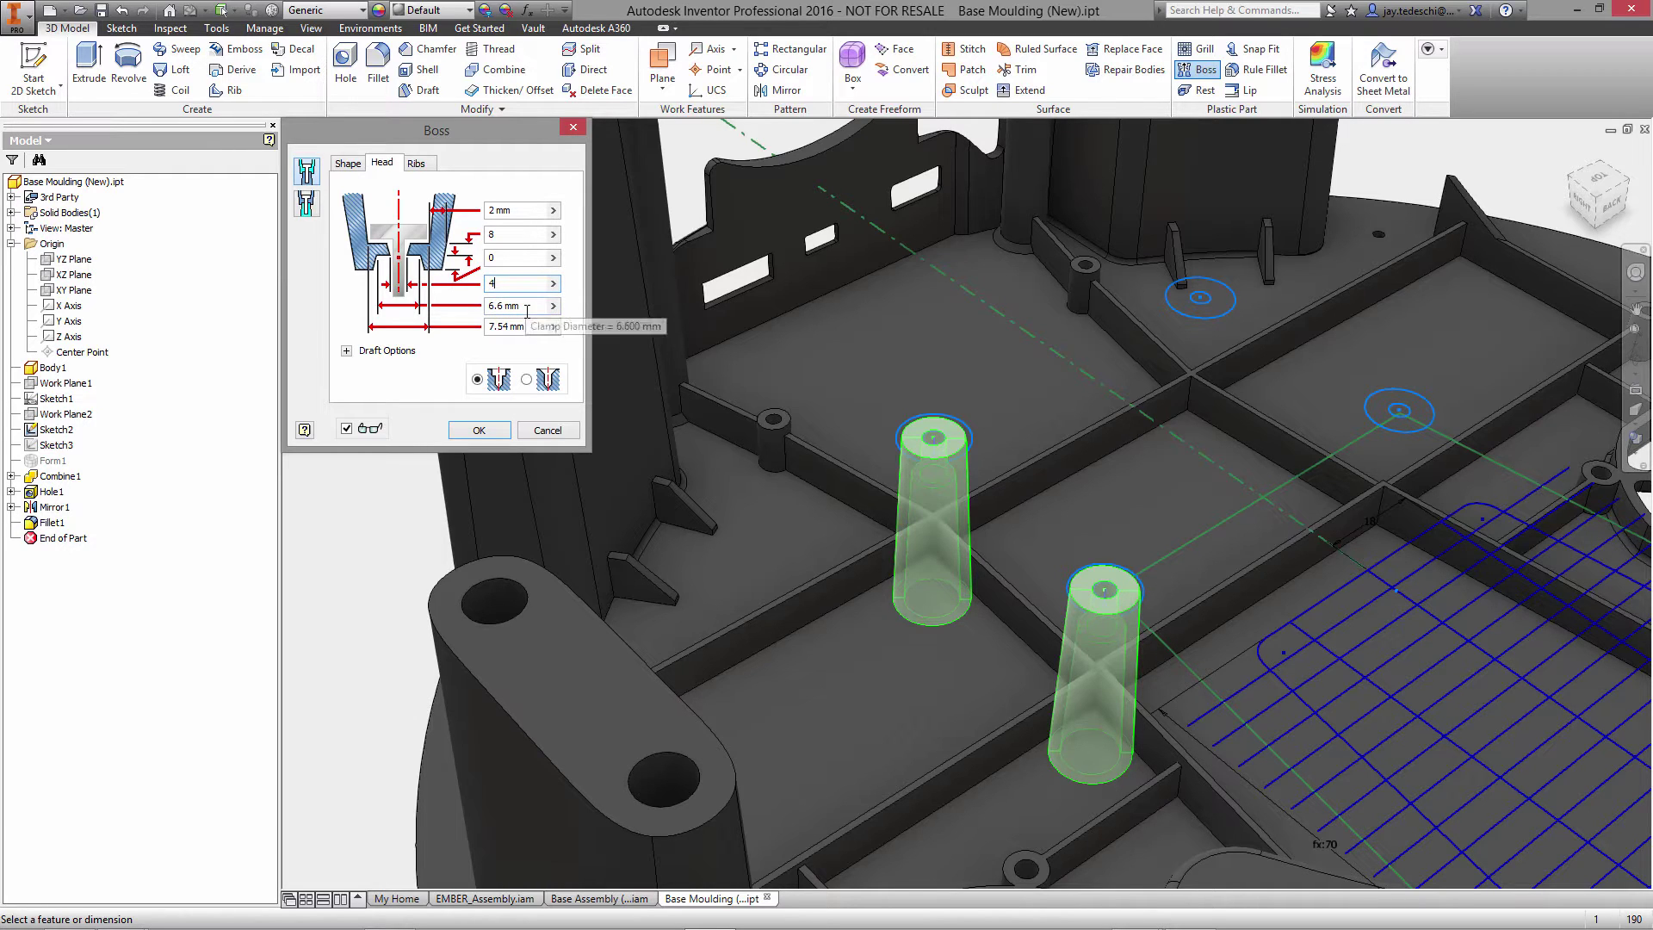
# Step: Set the boss shank draft angle to 0 in the Draft Options
pyautogui.click(346, 351)
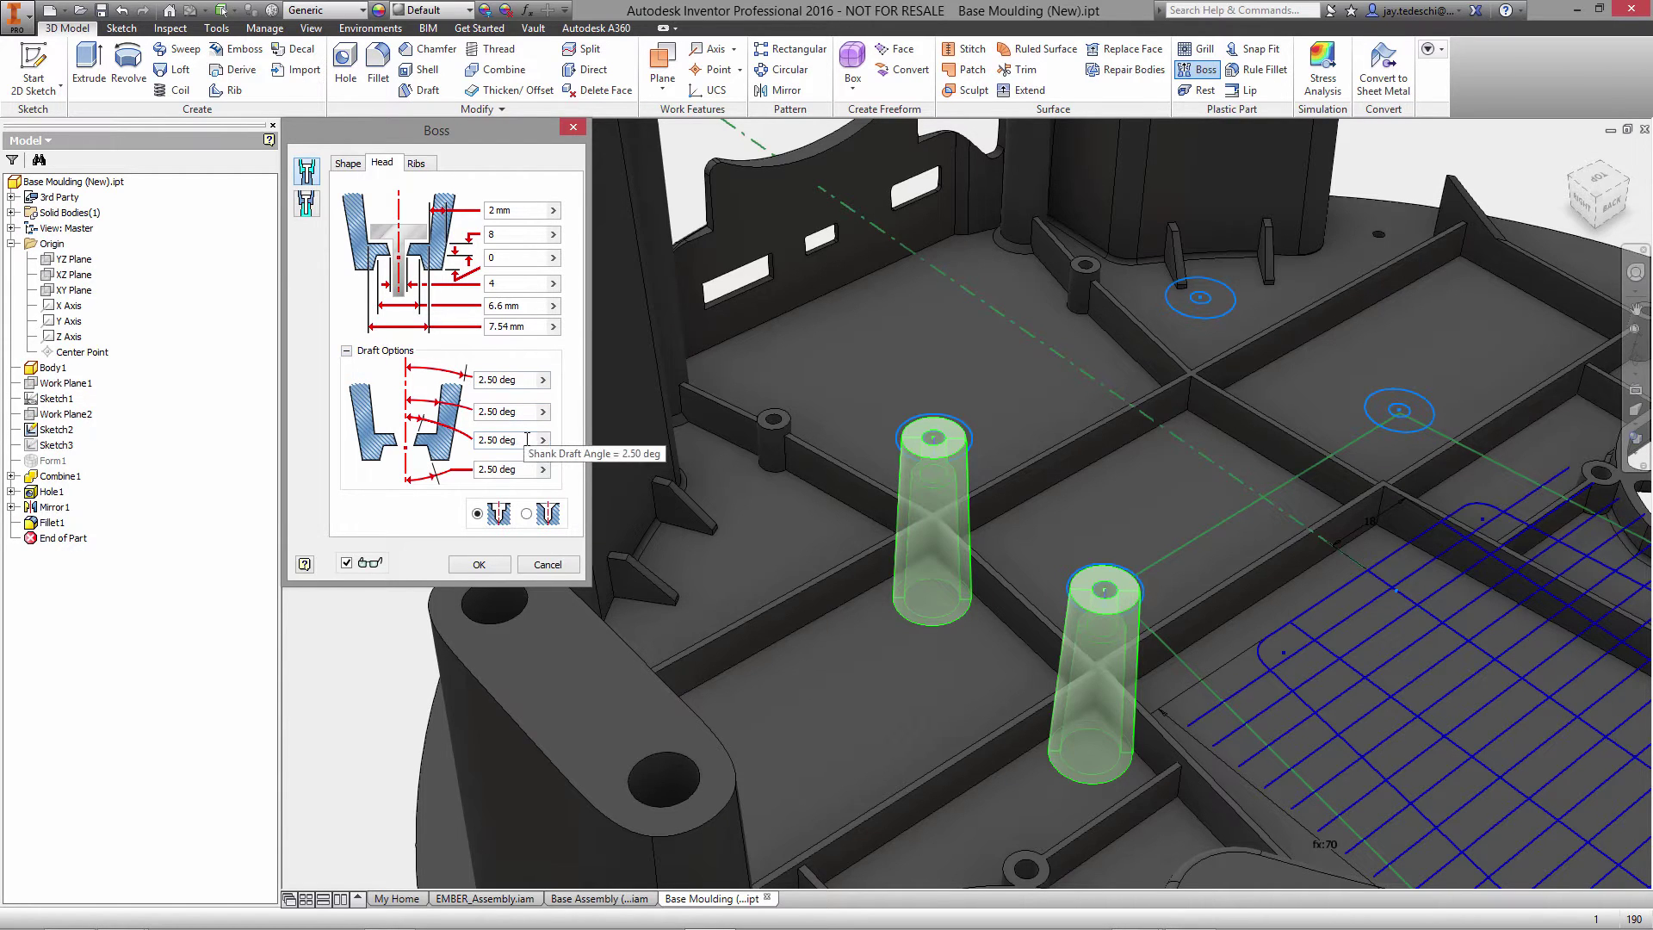
pyautogui.click(477, 438)
pyautogui.write('0')
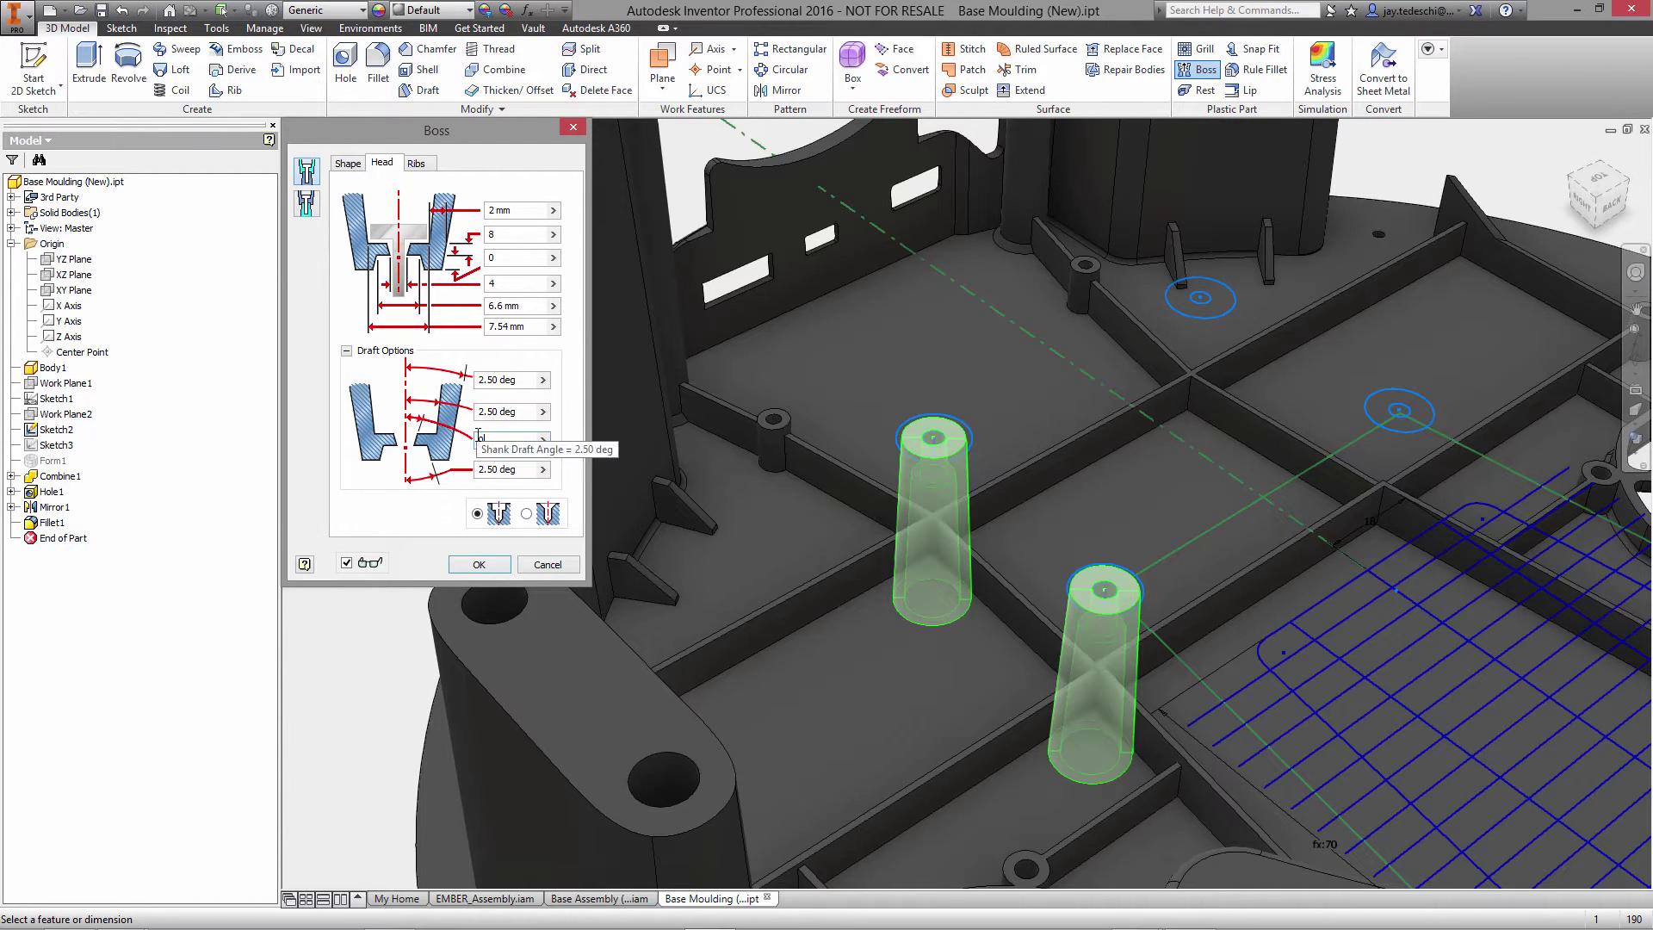
pyautogui.click(520, 470)
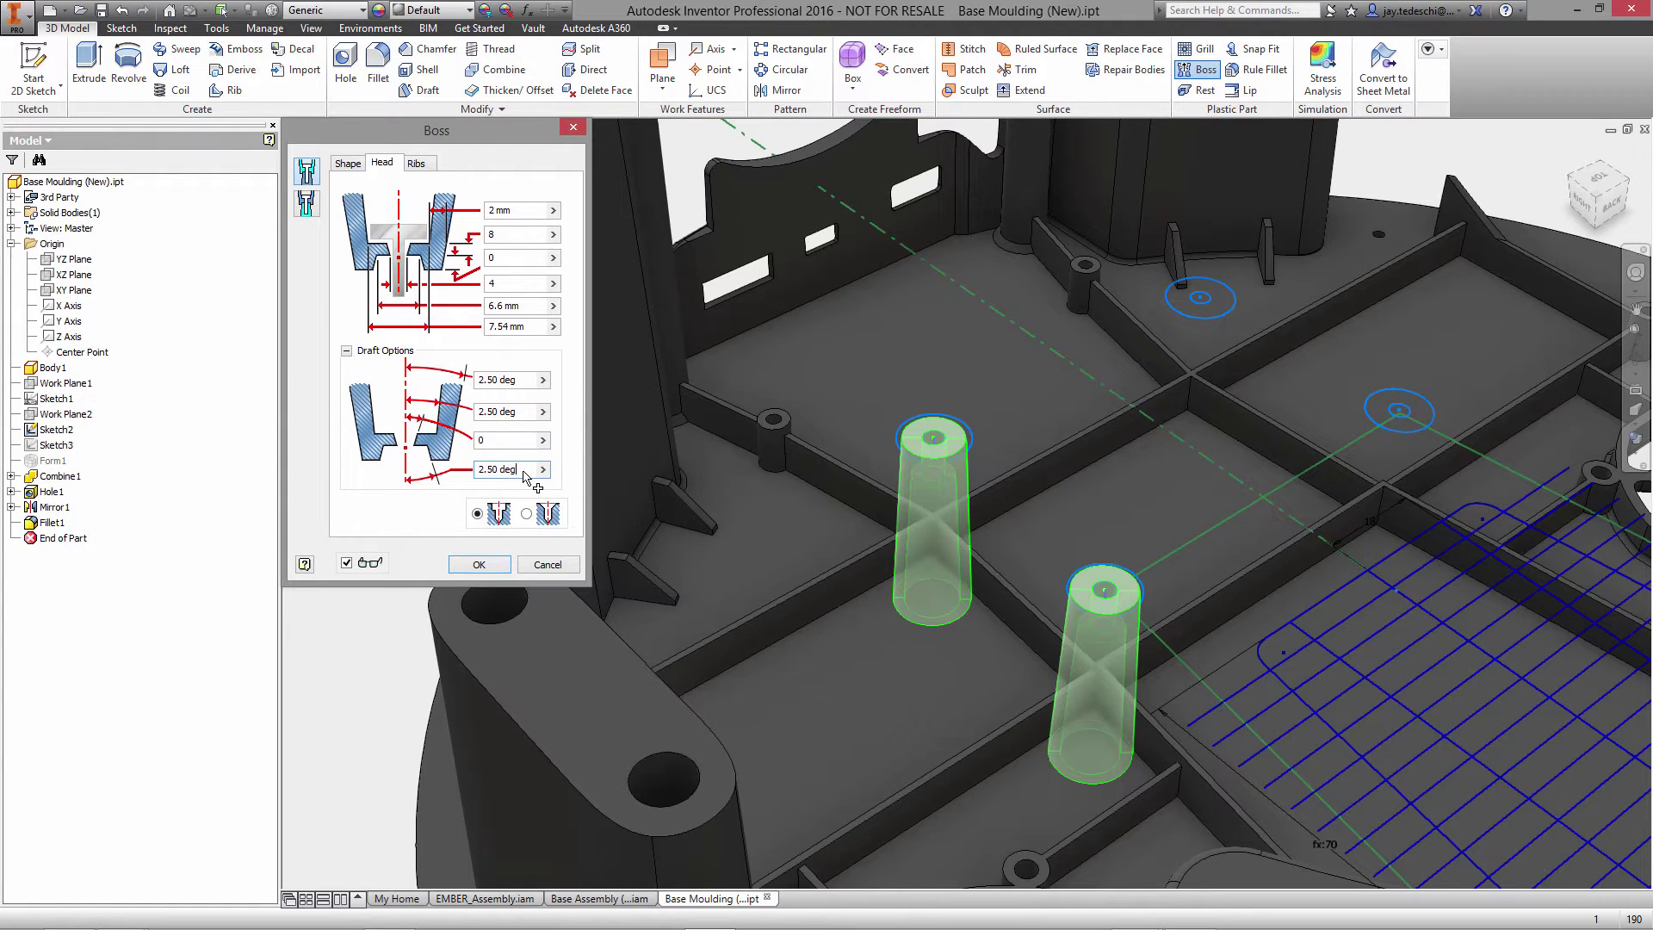
# Step: Add stiffening ribs 1 mm thick, 17.8 mm high, with a 3 mm offset
pyautogui.click(421, 167)
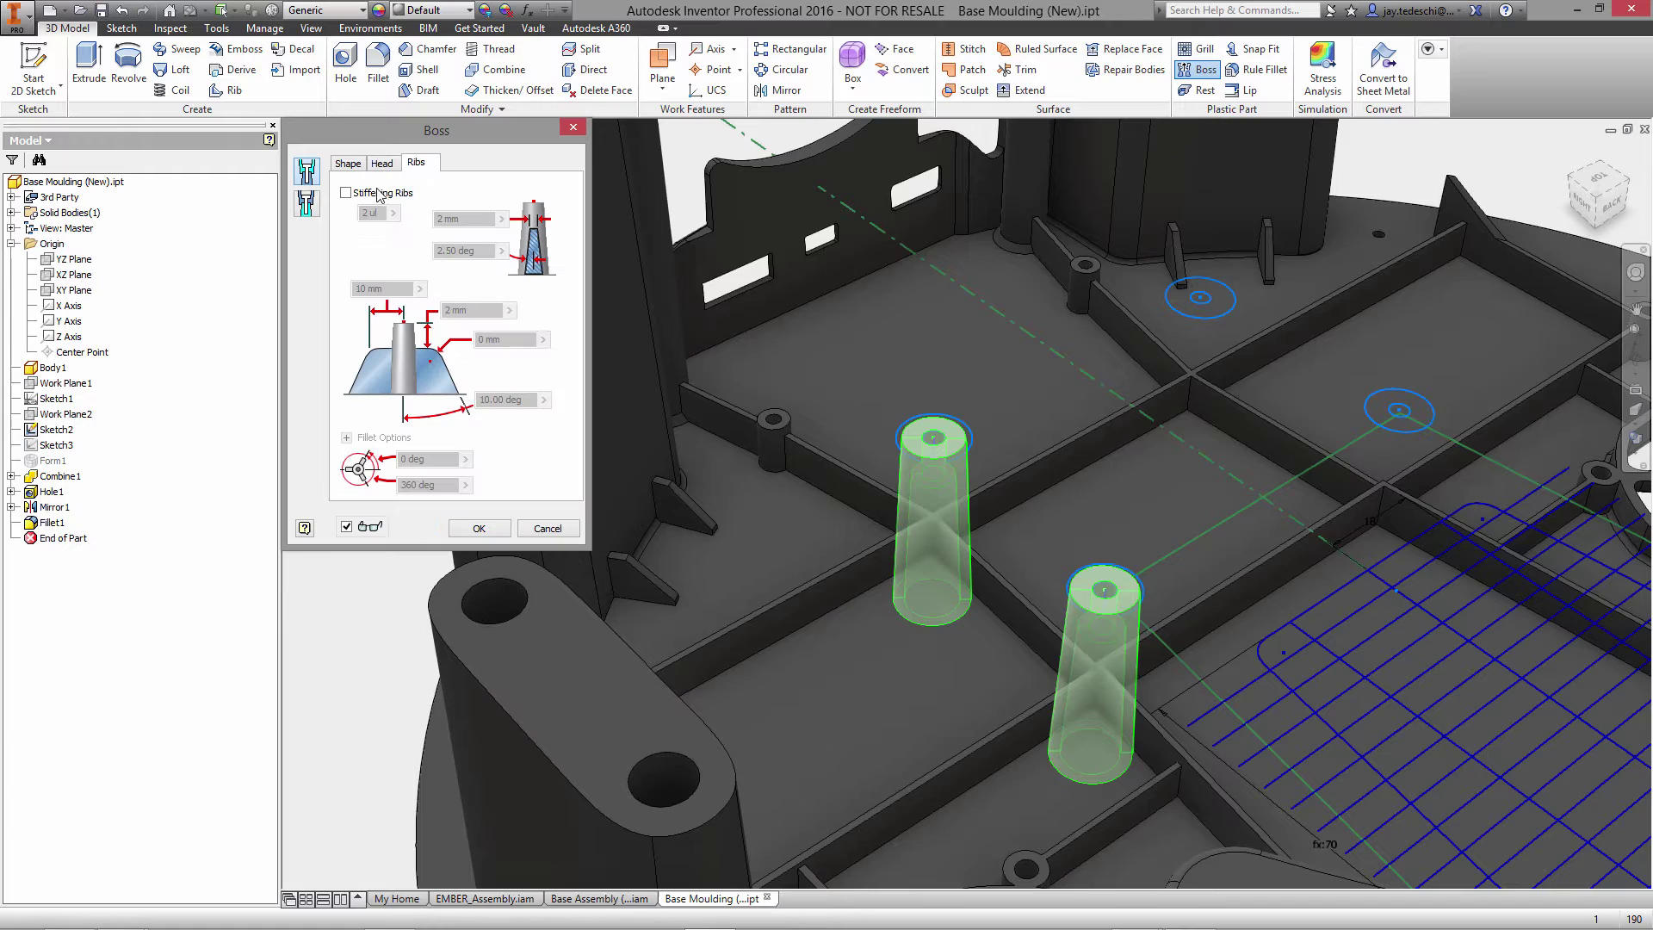
pyautogui.click(346, 194)
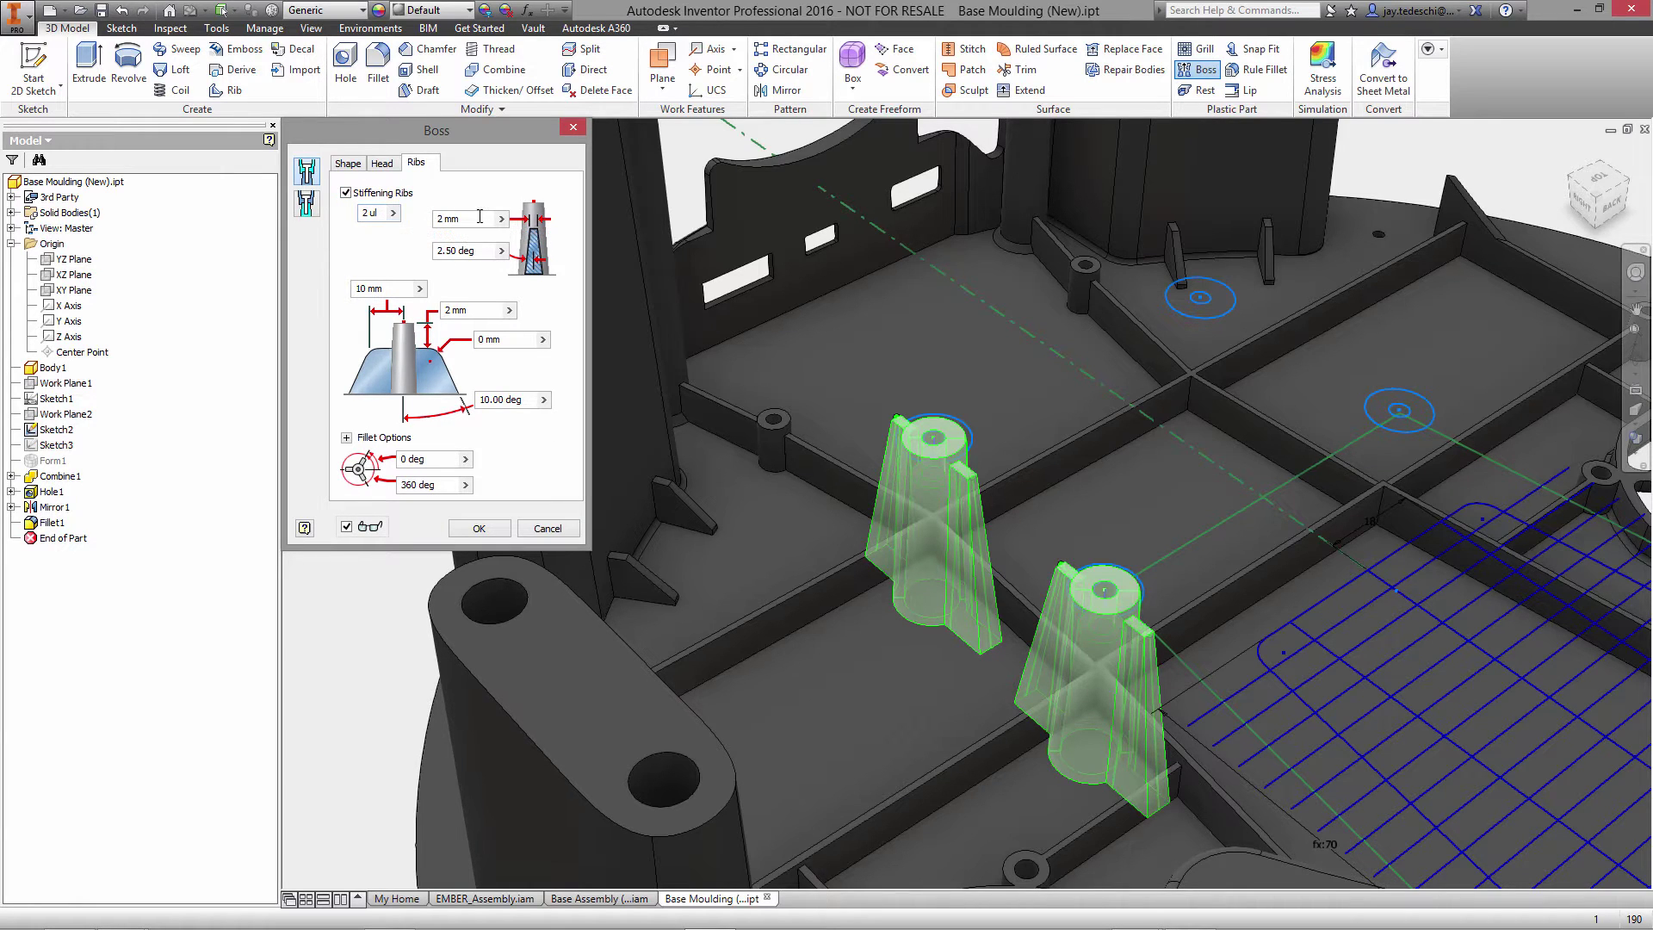
pyautogui.moveTo(470, 222); pyautogui.dragTo(421, 220)
pyautogui.write('1')
pyautogui.click(478, 255)
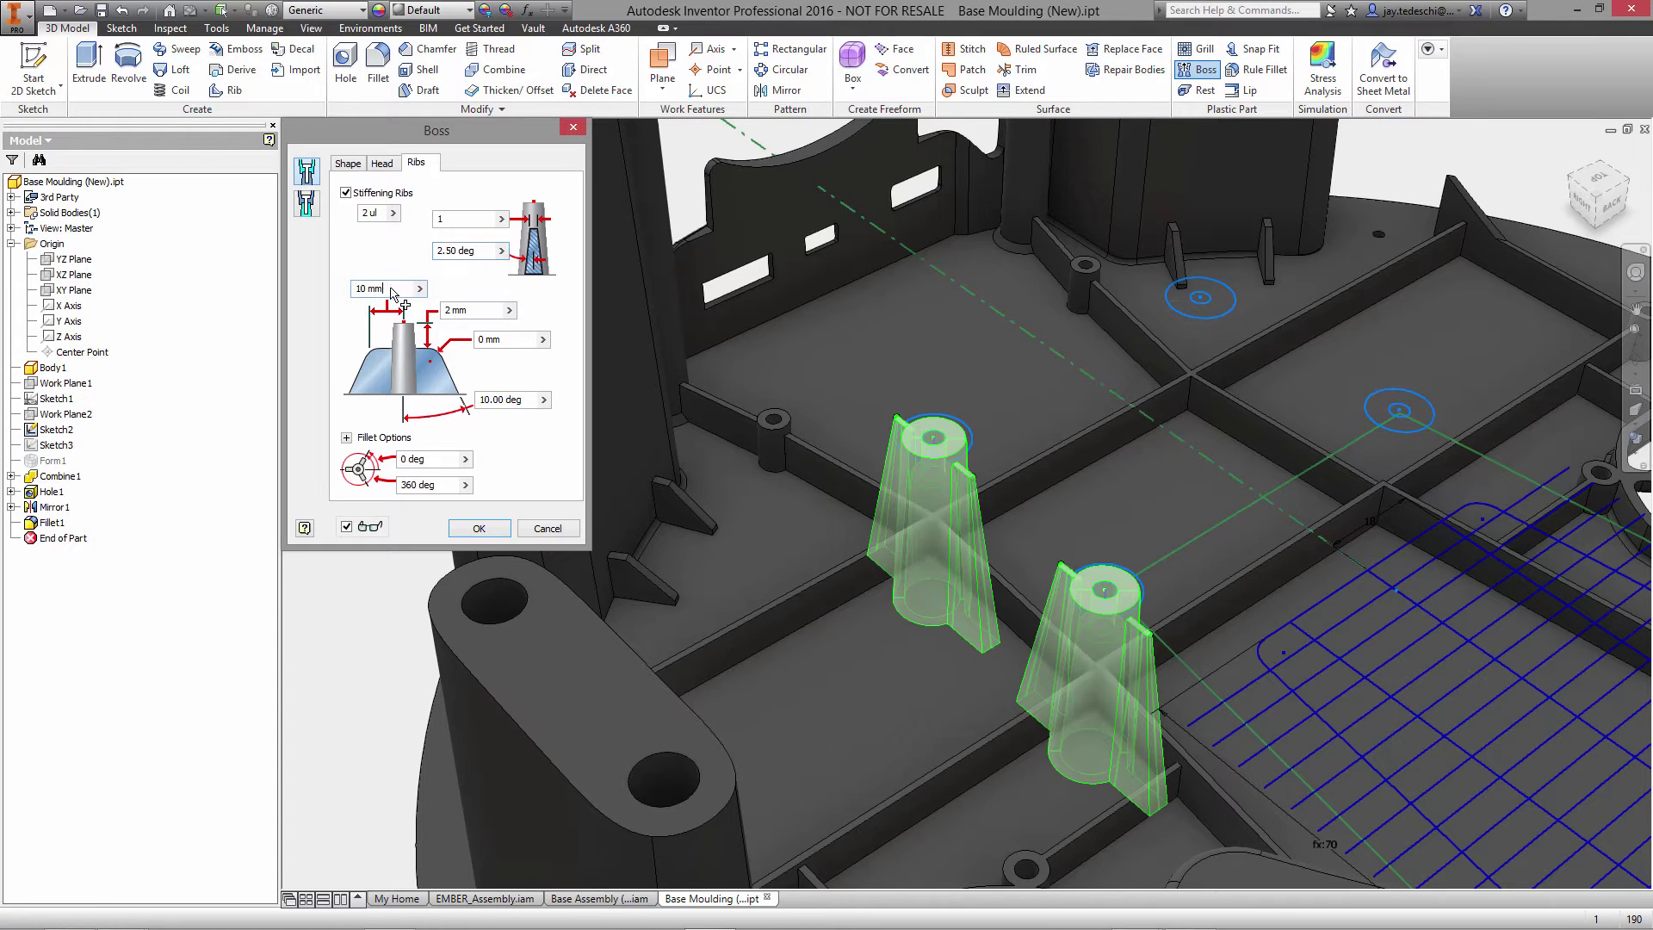
pyautogui.click(479, 310)
pyautogui.click(509, 310)
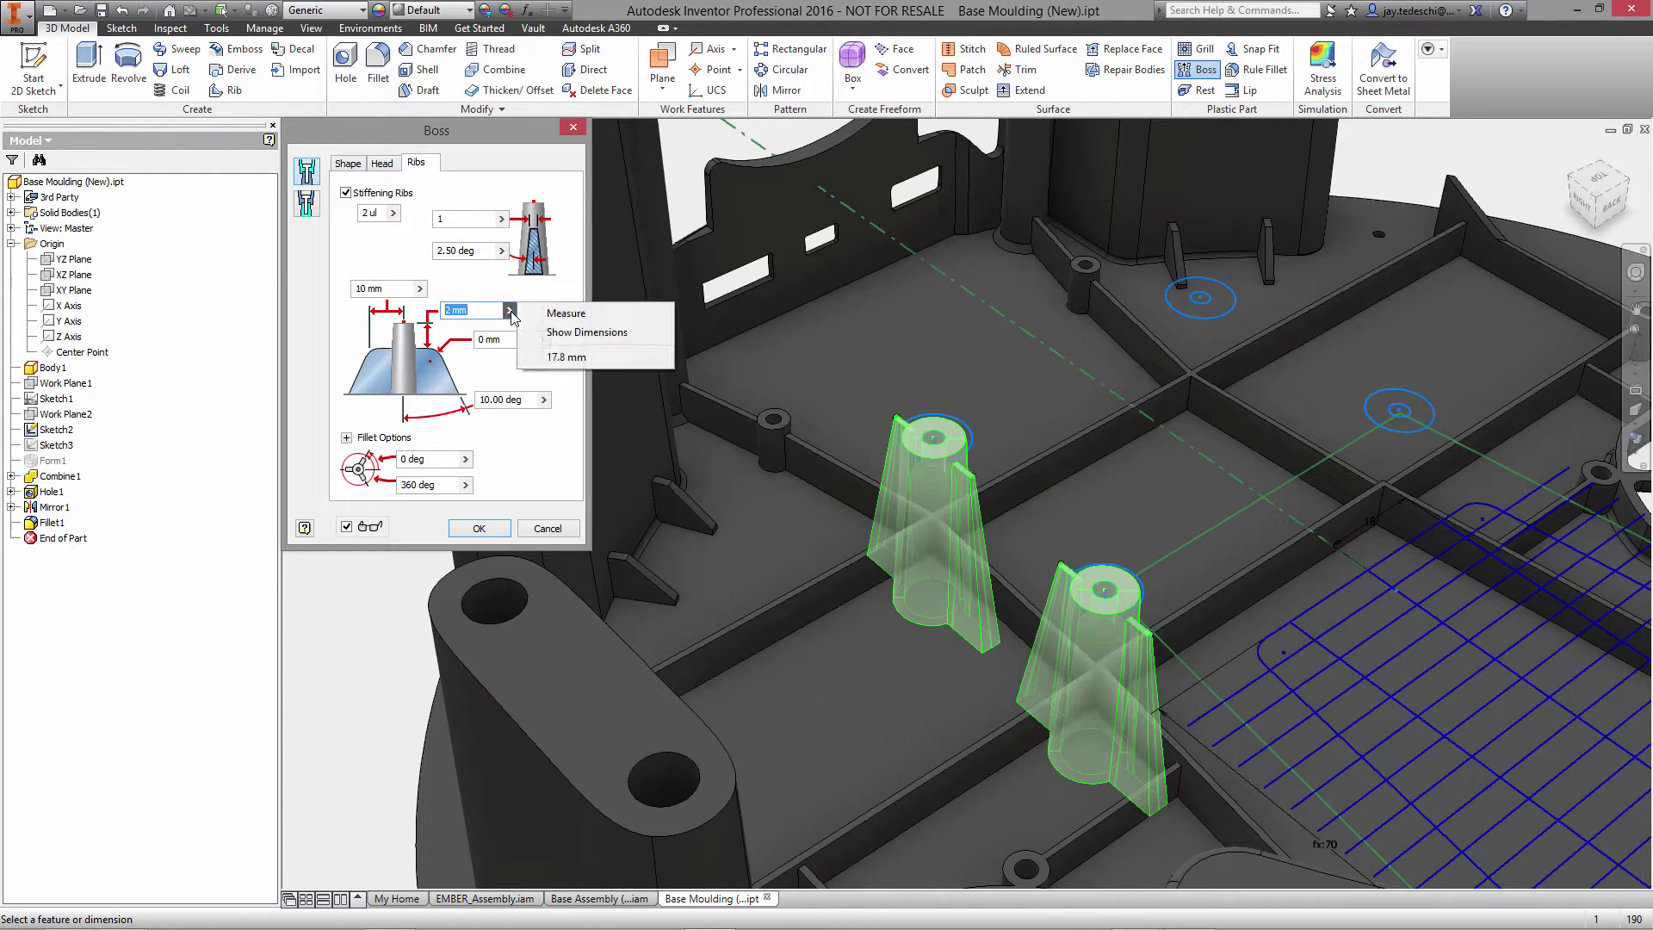
pyautogui.click(566, 356)
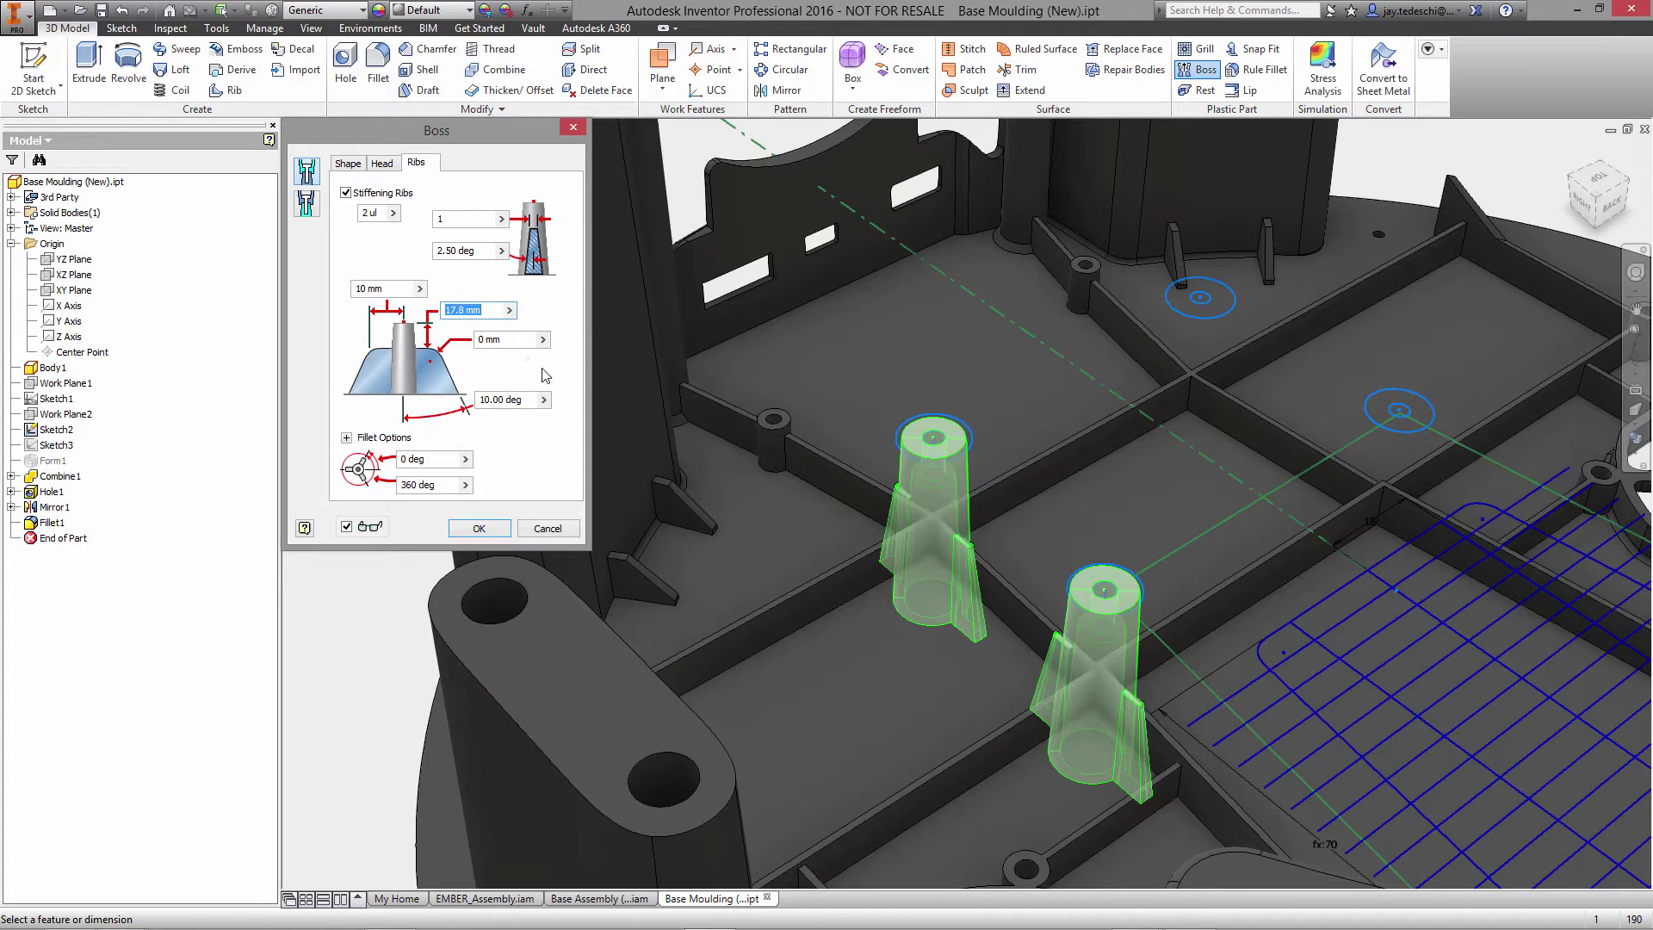
pyautogui.click(511, 342)
pyautogui.moveTo(510, 343); pyautogui.dragTo(452, 346)
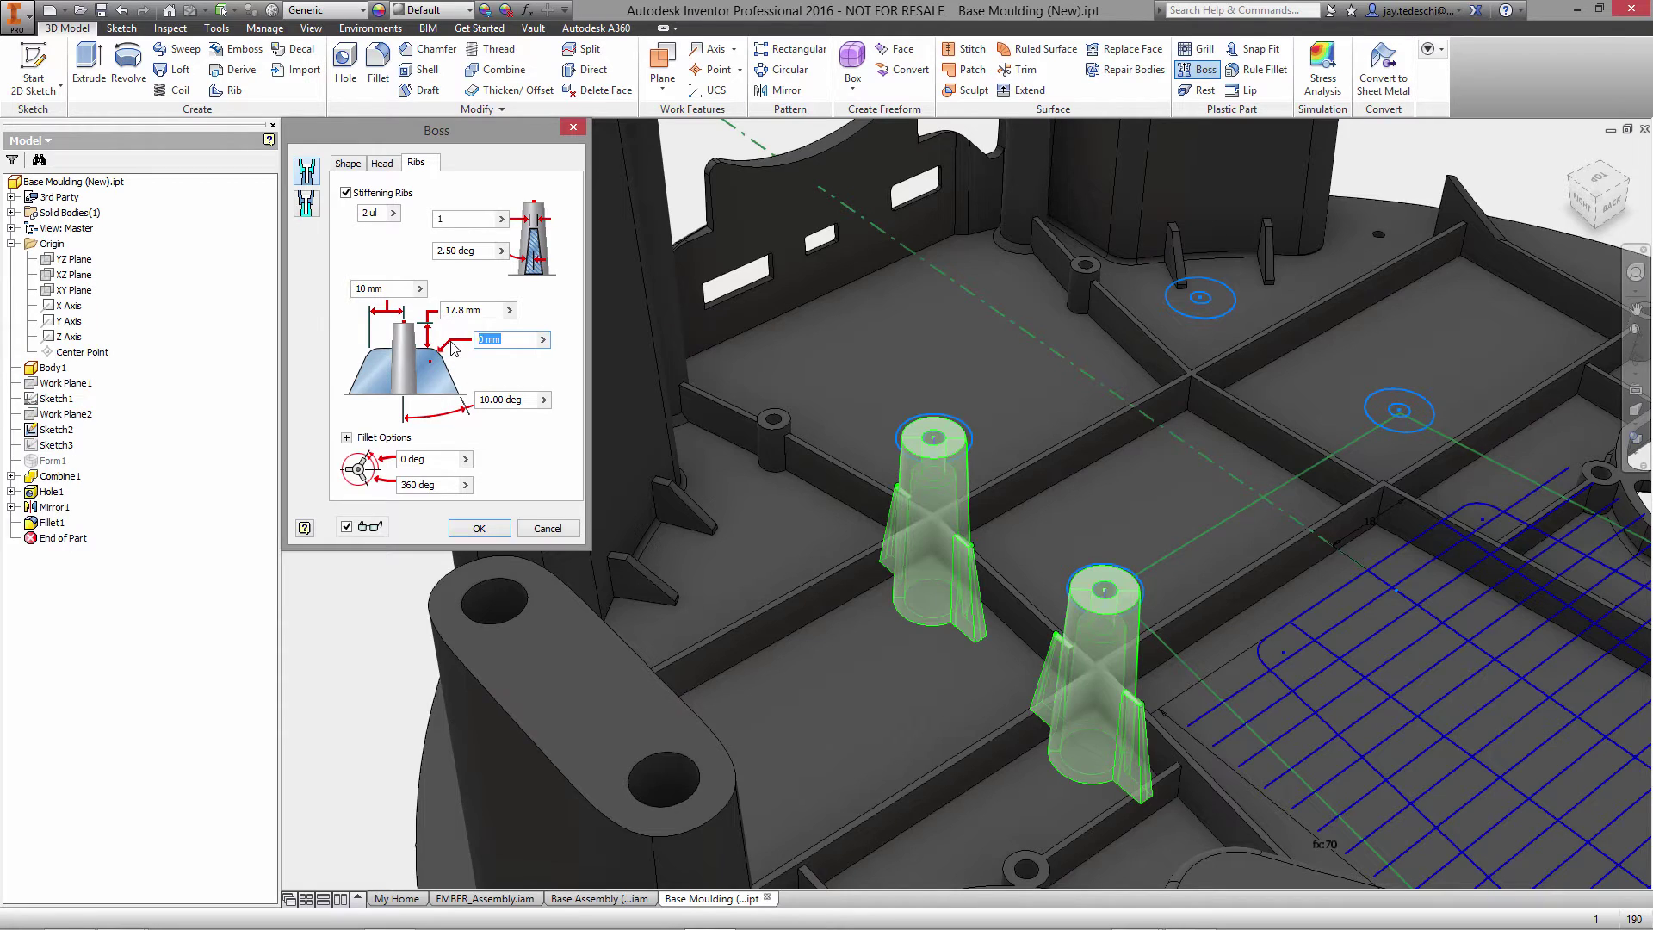
pyautogui.write('3')
# Step: Set rib fillets to 0.25 and 1 with a 45° start angle, and create the bosses
pyautogui.click(346, 437)
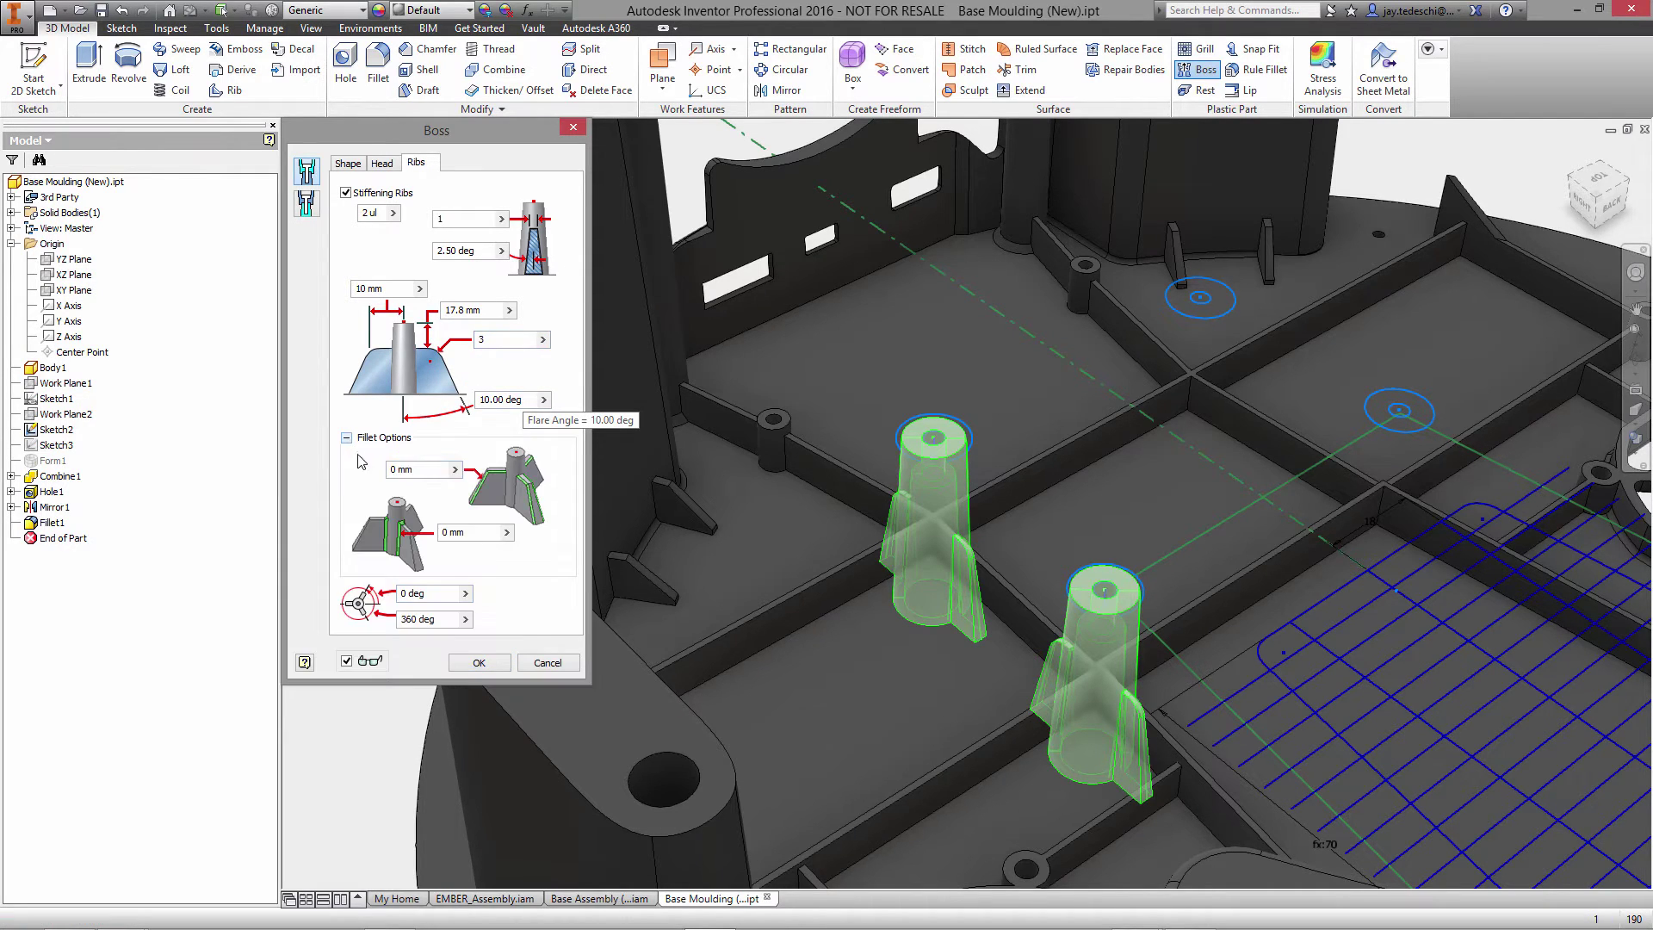
pyautogui.moveTo(427, 470); pyautogui.dragTo(385, 471)
pyautogui.write('.25')
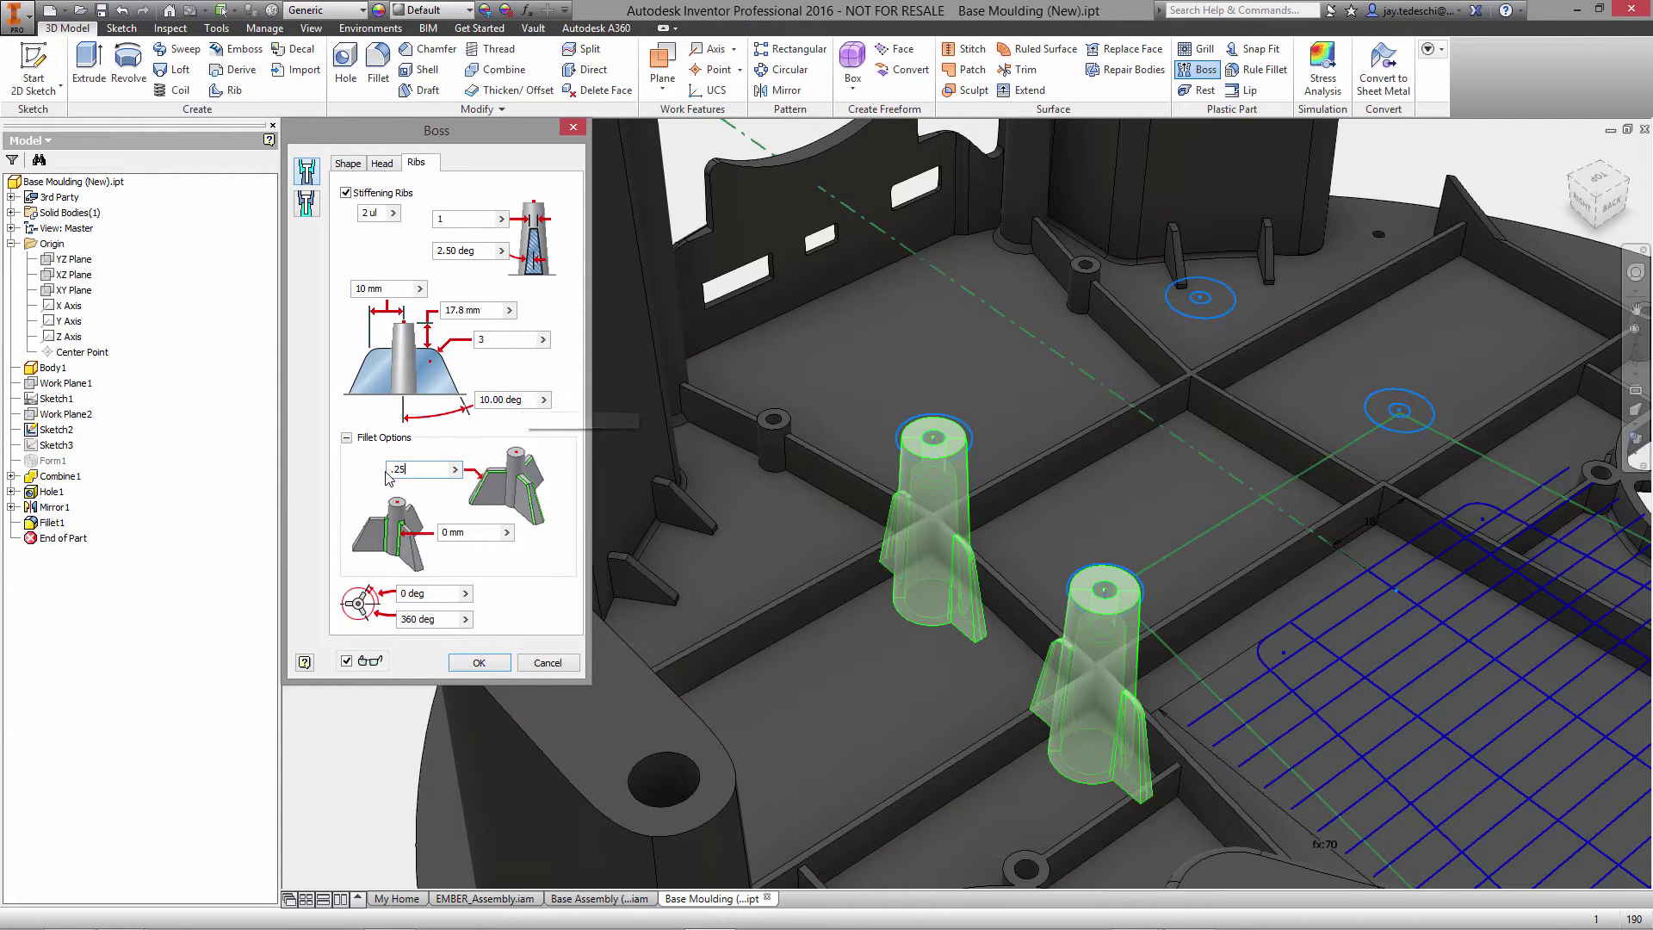
pyautogui.click(473, 531)
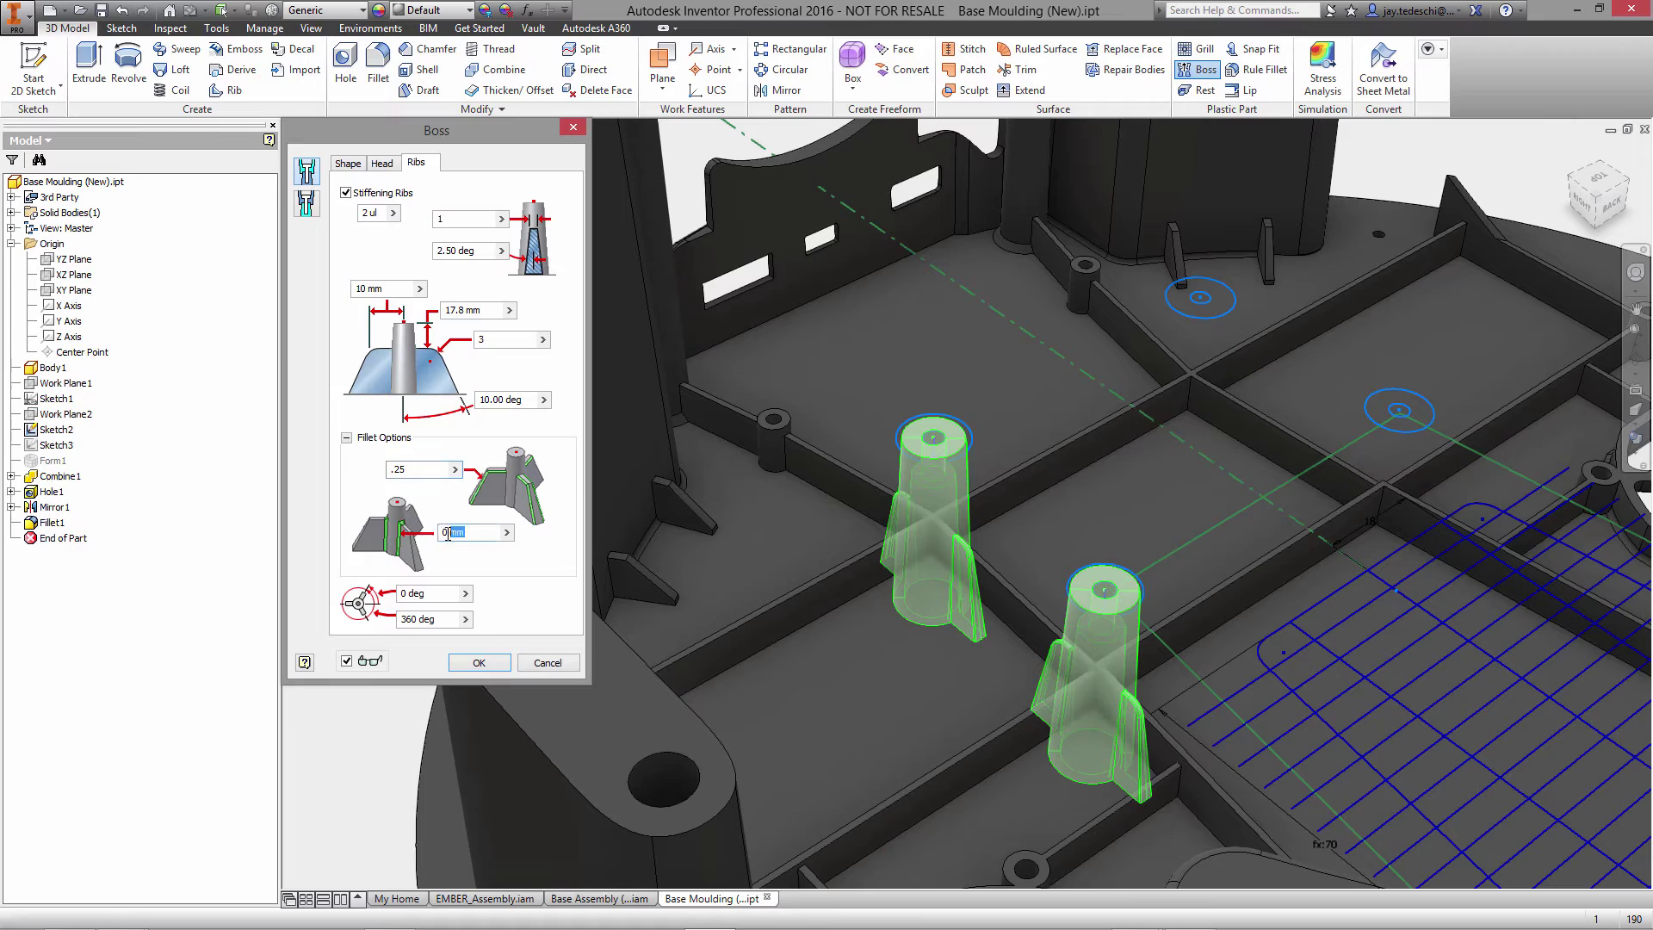
pyautogui.moveTo(447, 536); pyautogui.dragTo(442, 537)
pyautogui.write('1')
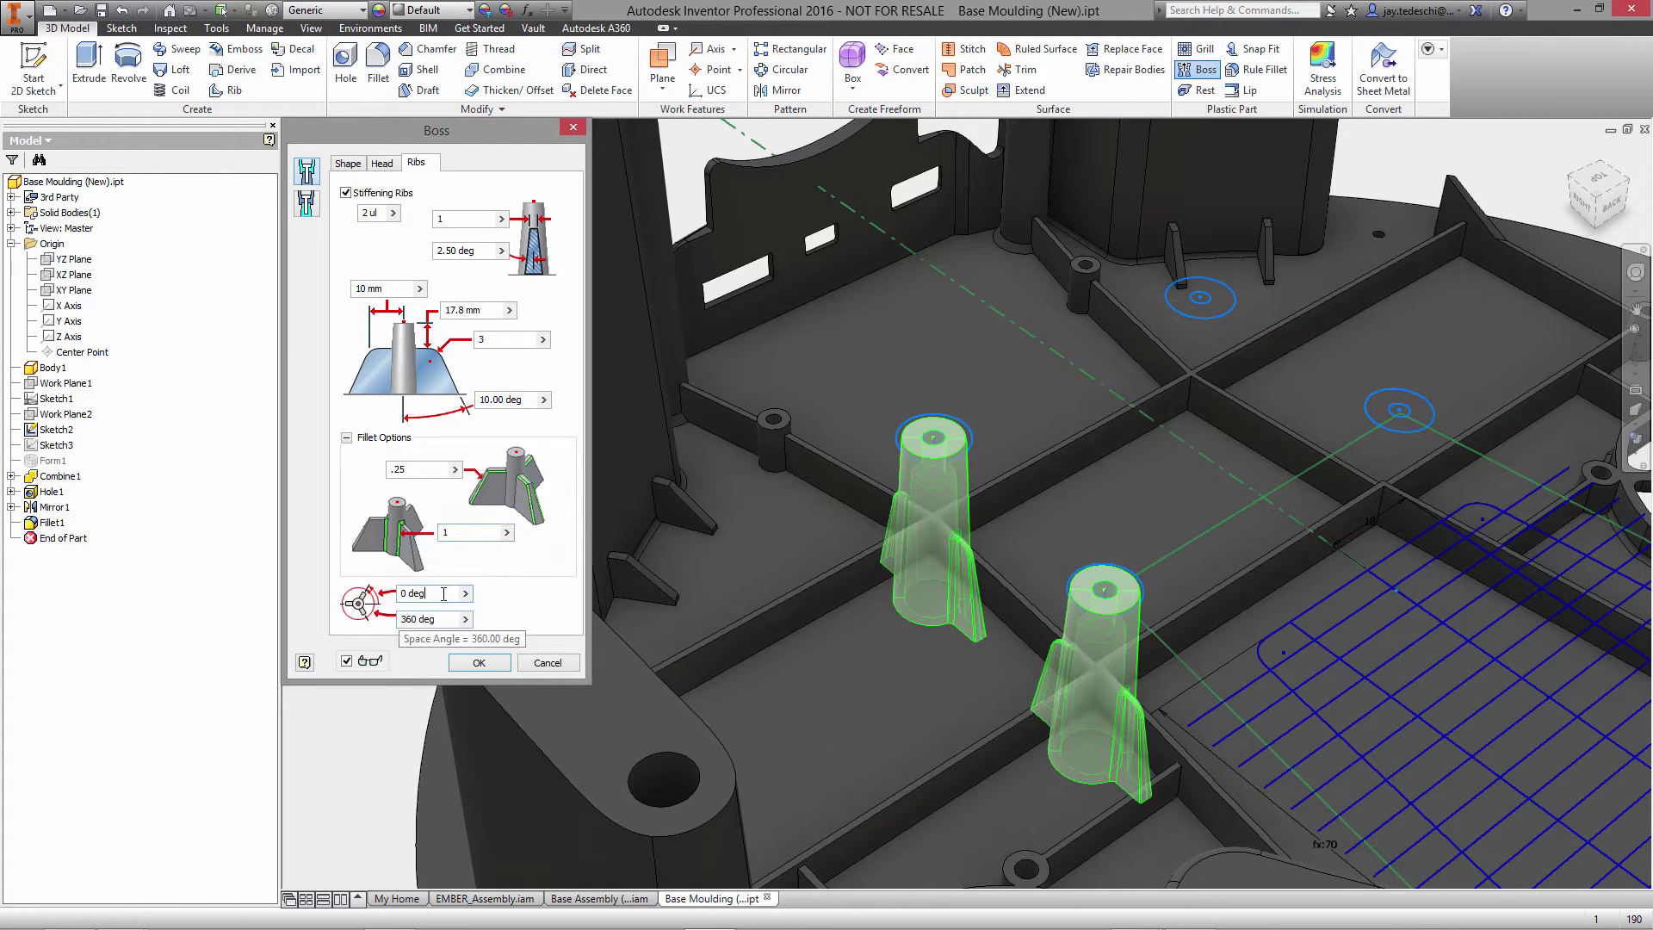
pyautogui.moveTo(435, 593); pyautogui.dragTo(392, 593)
pyautogui.write('45')
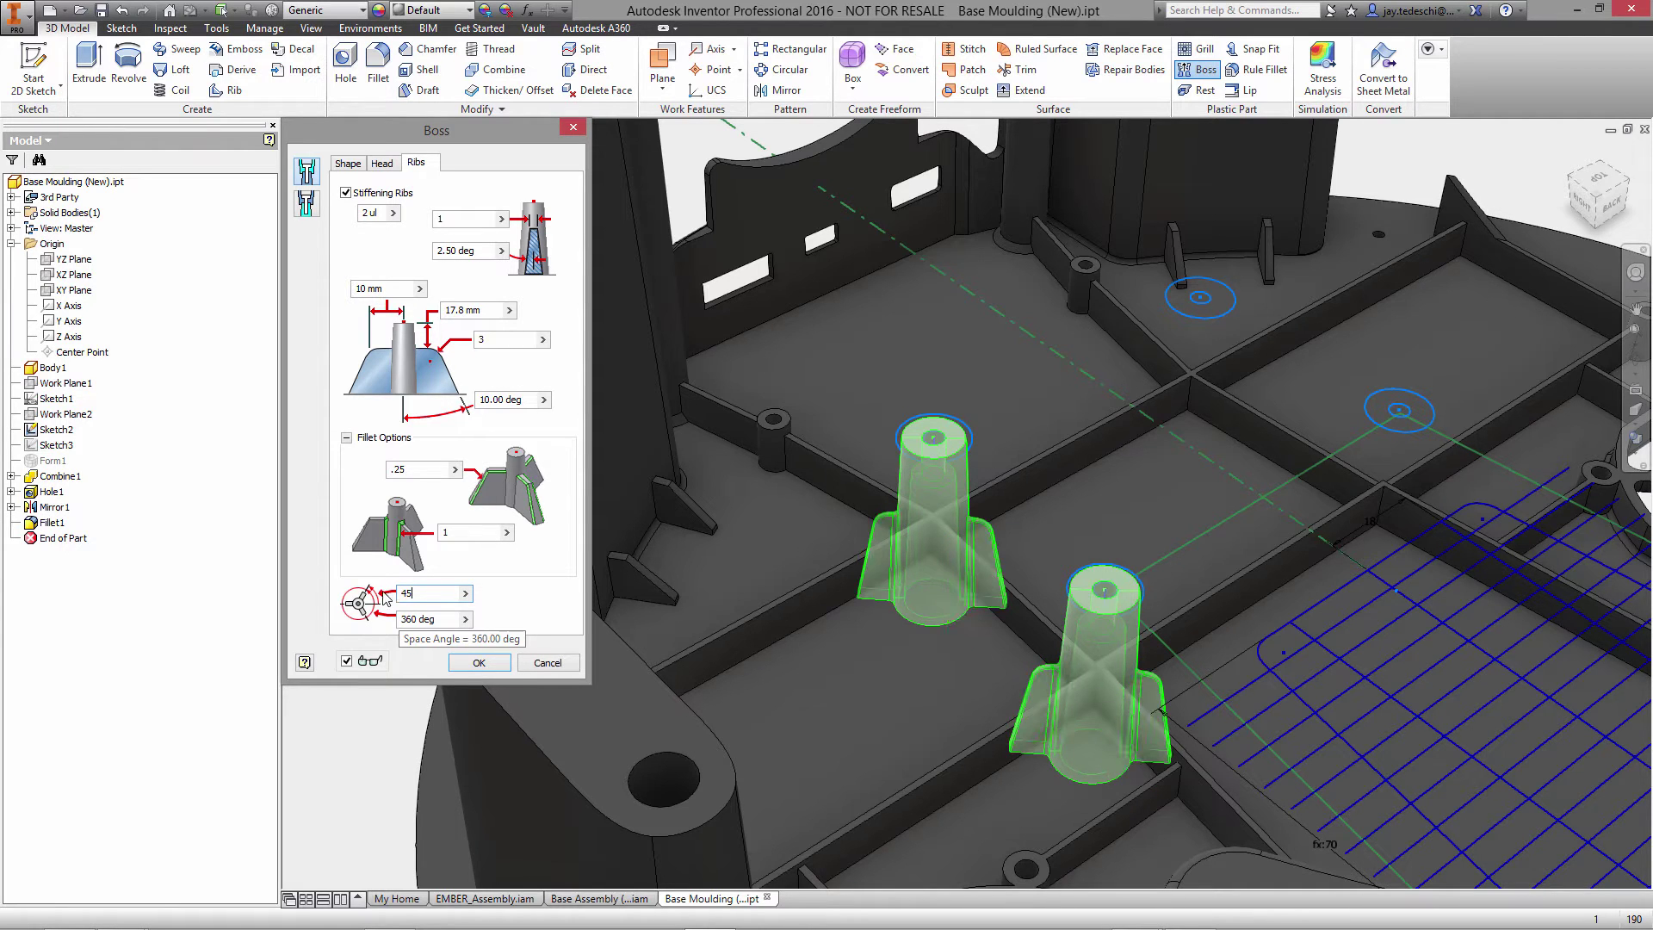
pyautogui.click(480, 663)
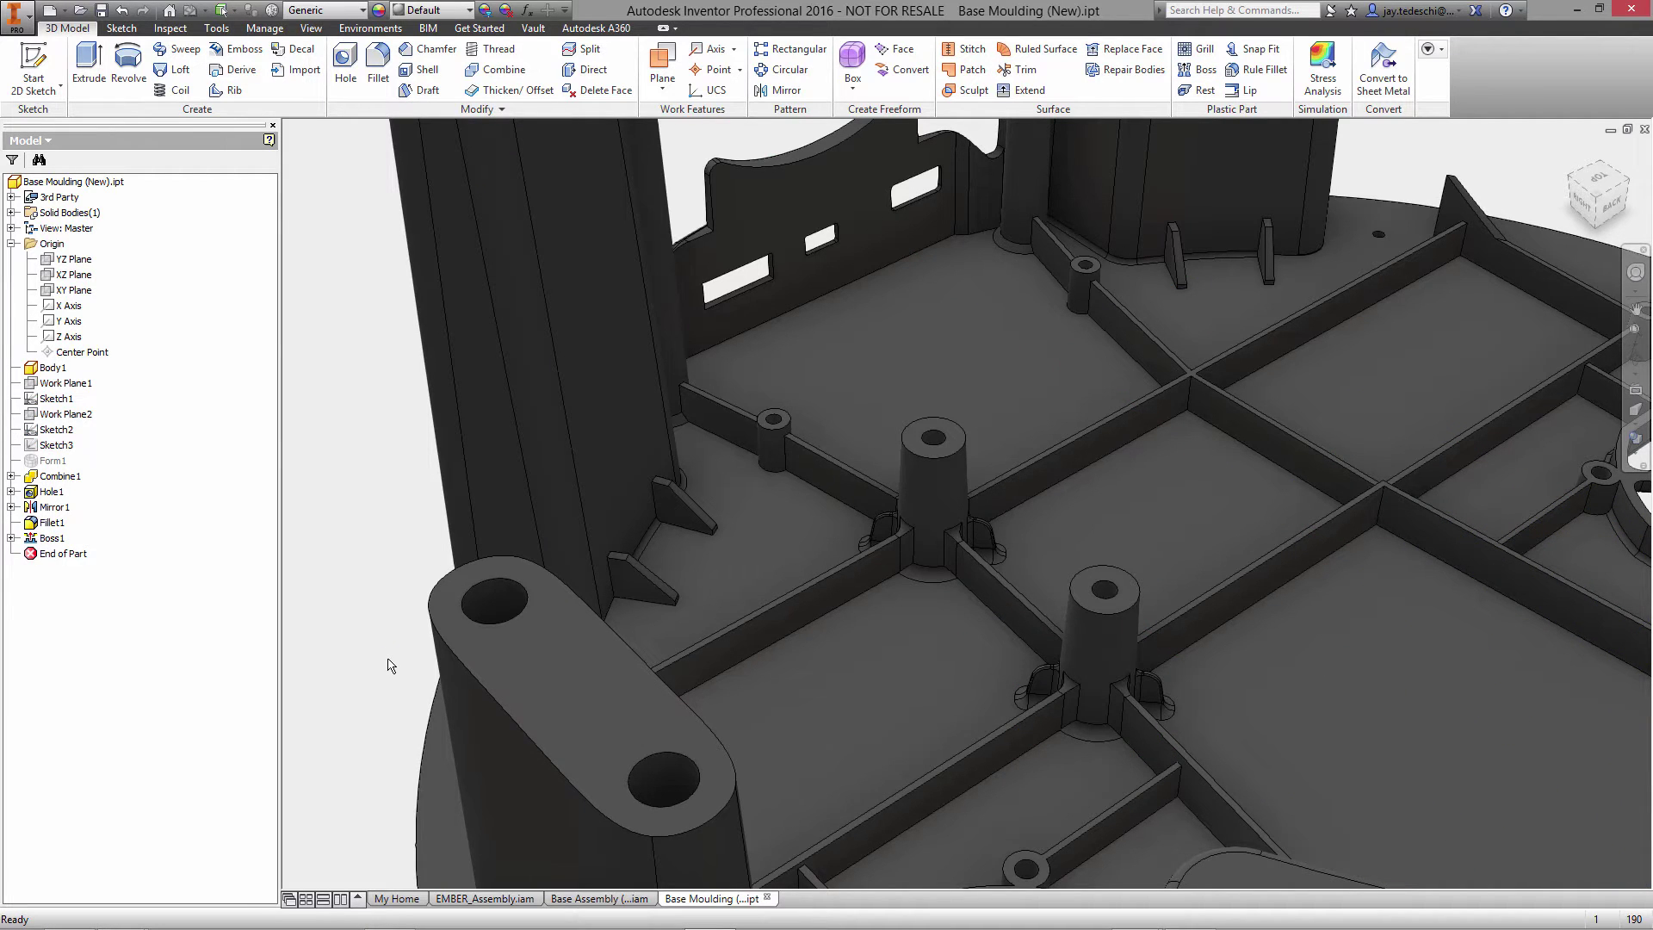
# Step: Mirror the Boss1 feature across the YZ Plane
pyautogui.click(780, 91)
pyautogui.click(921, 452)
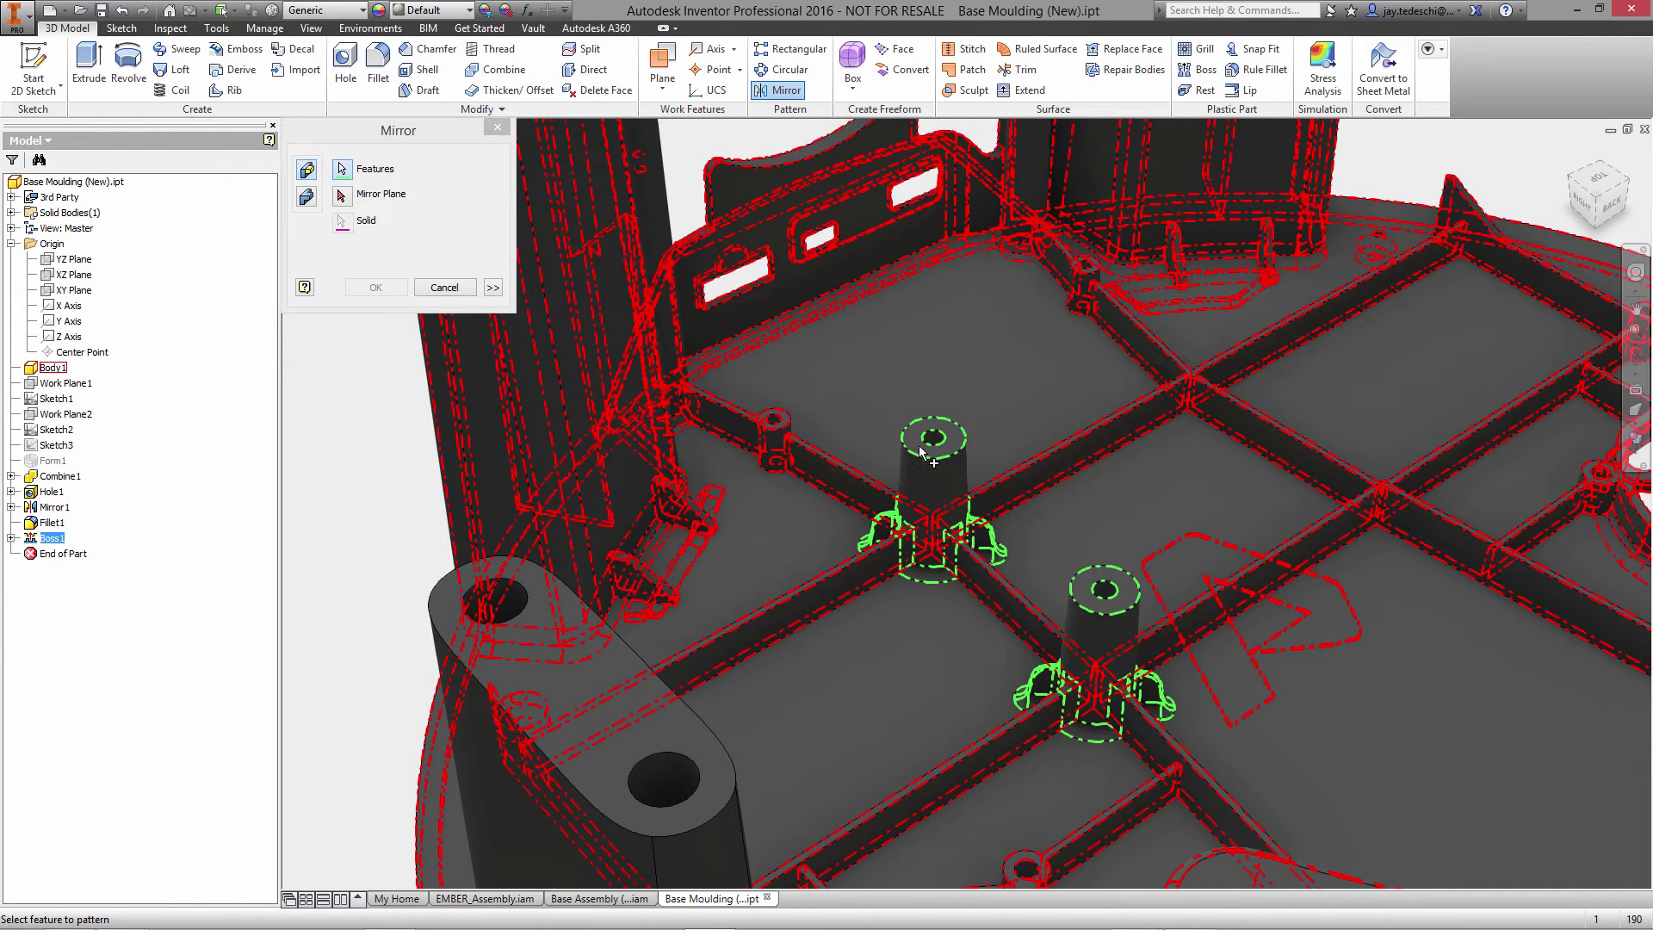
pyautogui.click(342, 195)
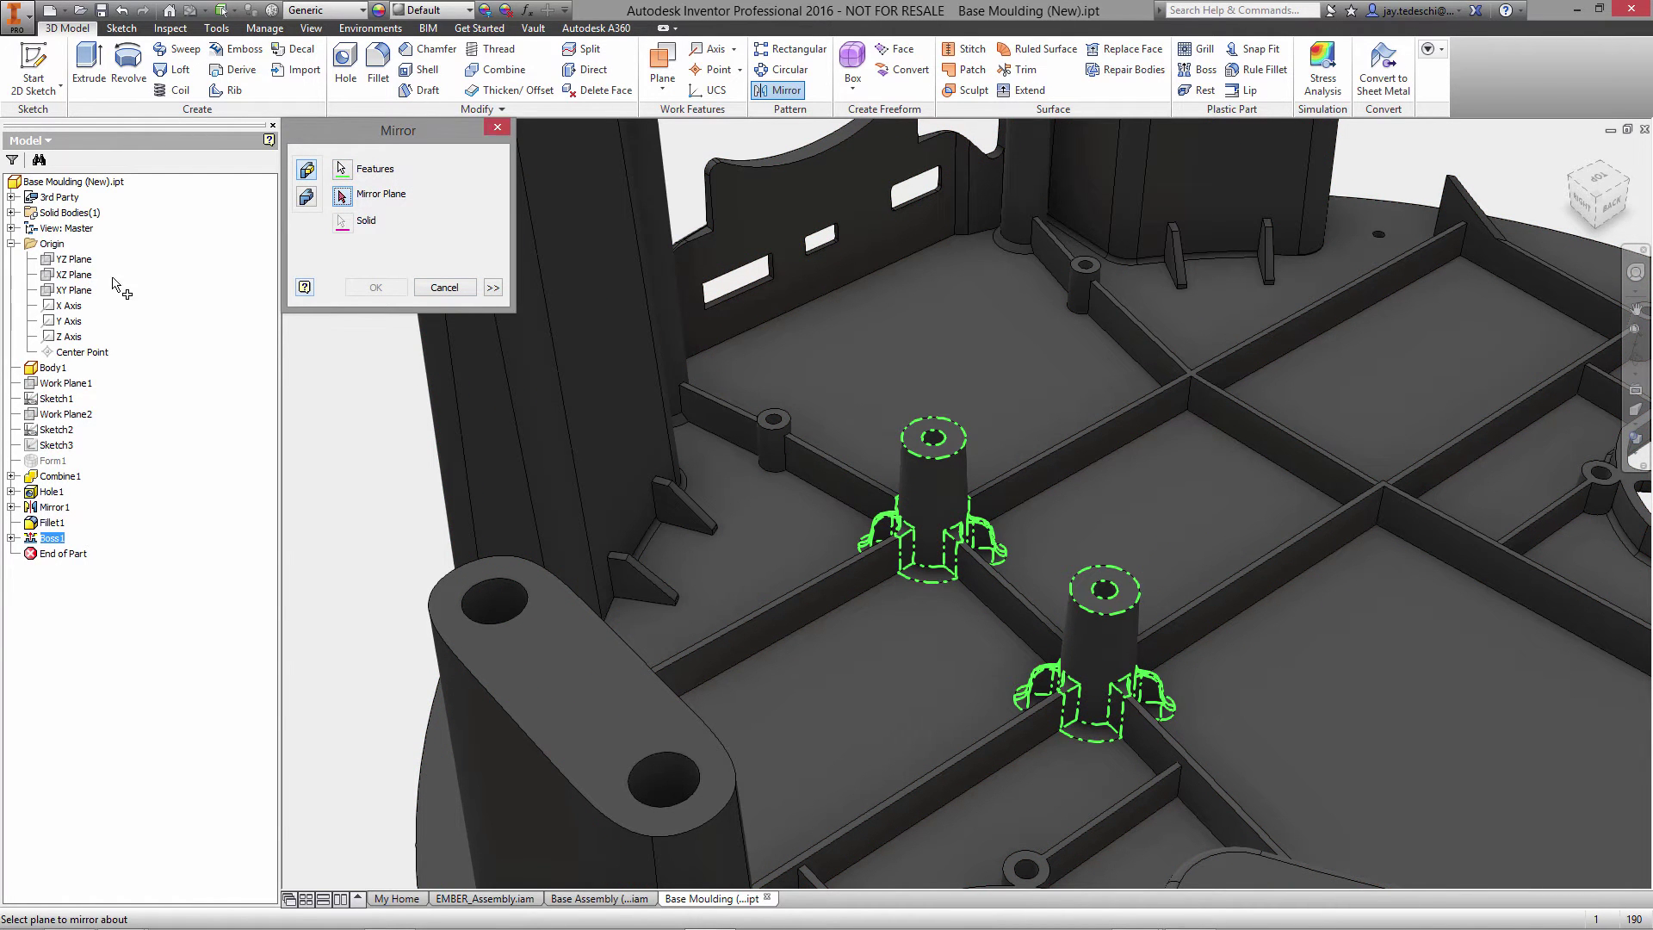
pyautogui.click(73, 259)
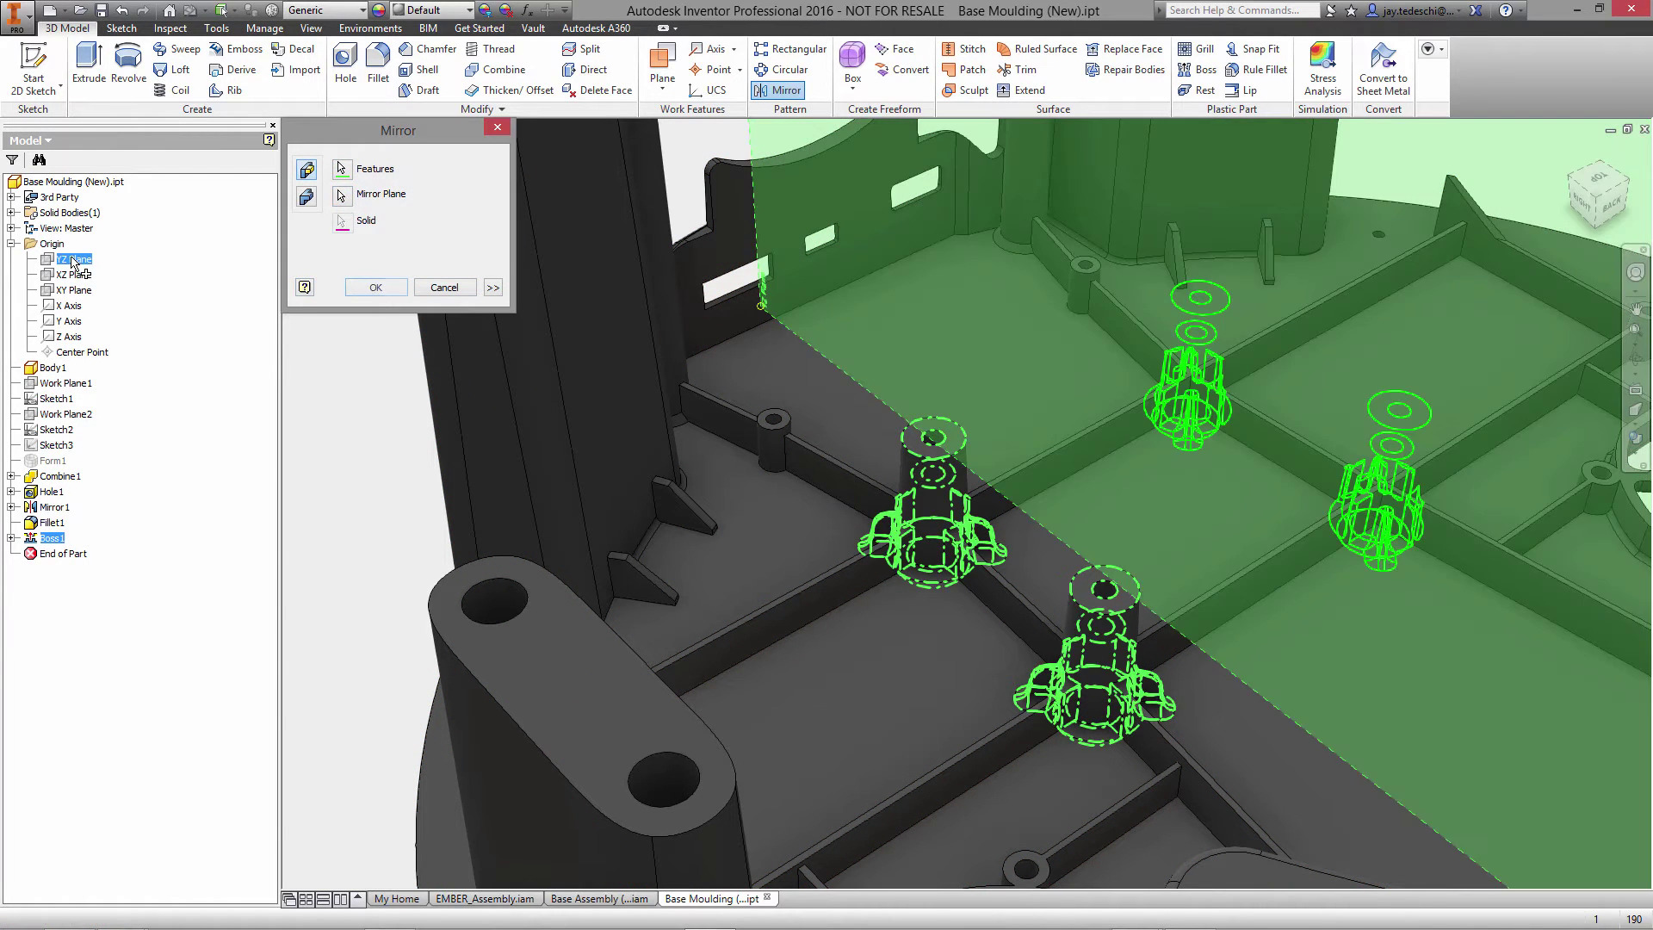
pyautogui.click(376, 287)
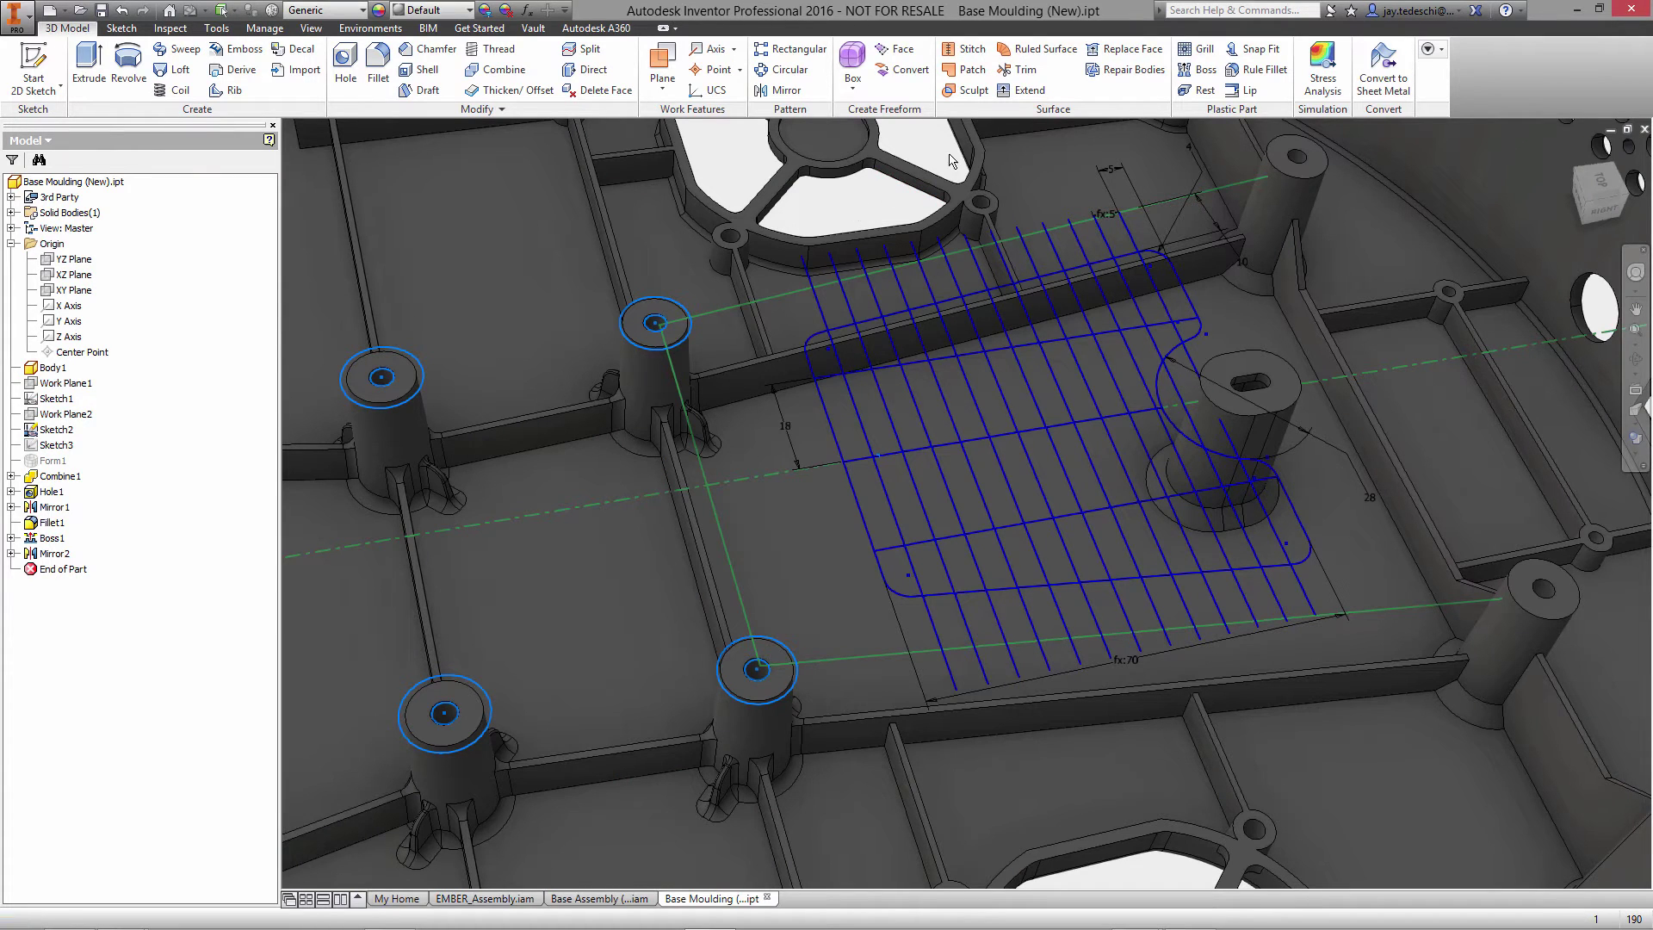
# Step: Start a grill bounded by the sketch outline, with preview on and lip height 3
pyautogui.click(1201, 50)
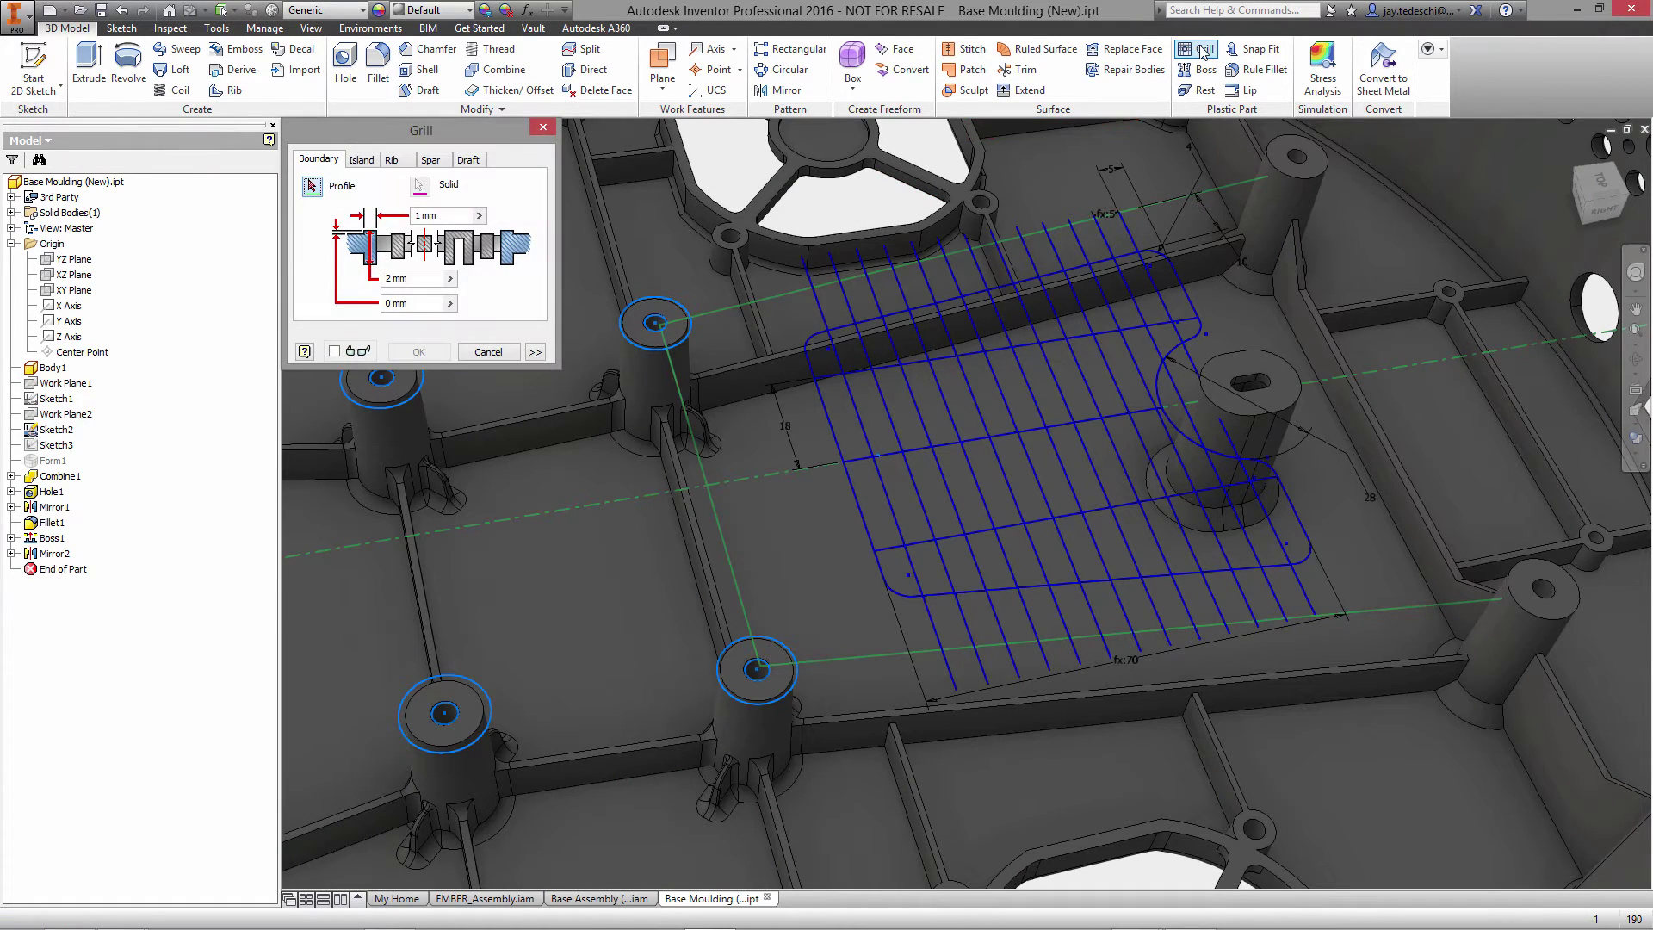
pyautogui.click(1212, 298)
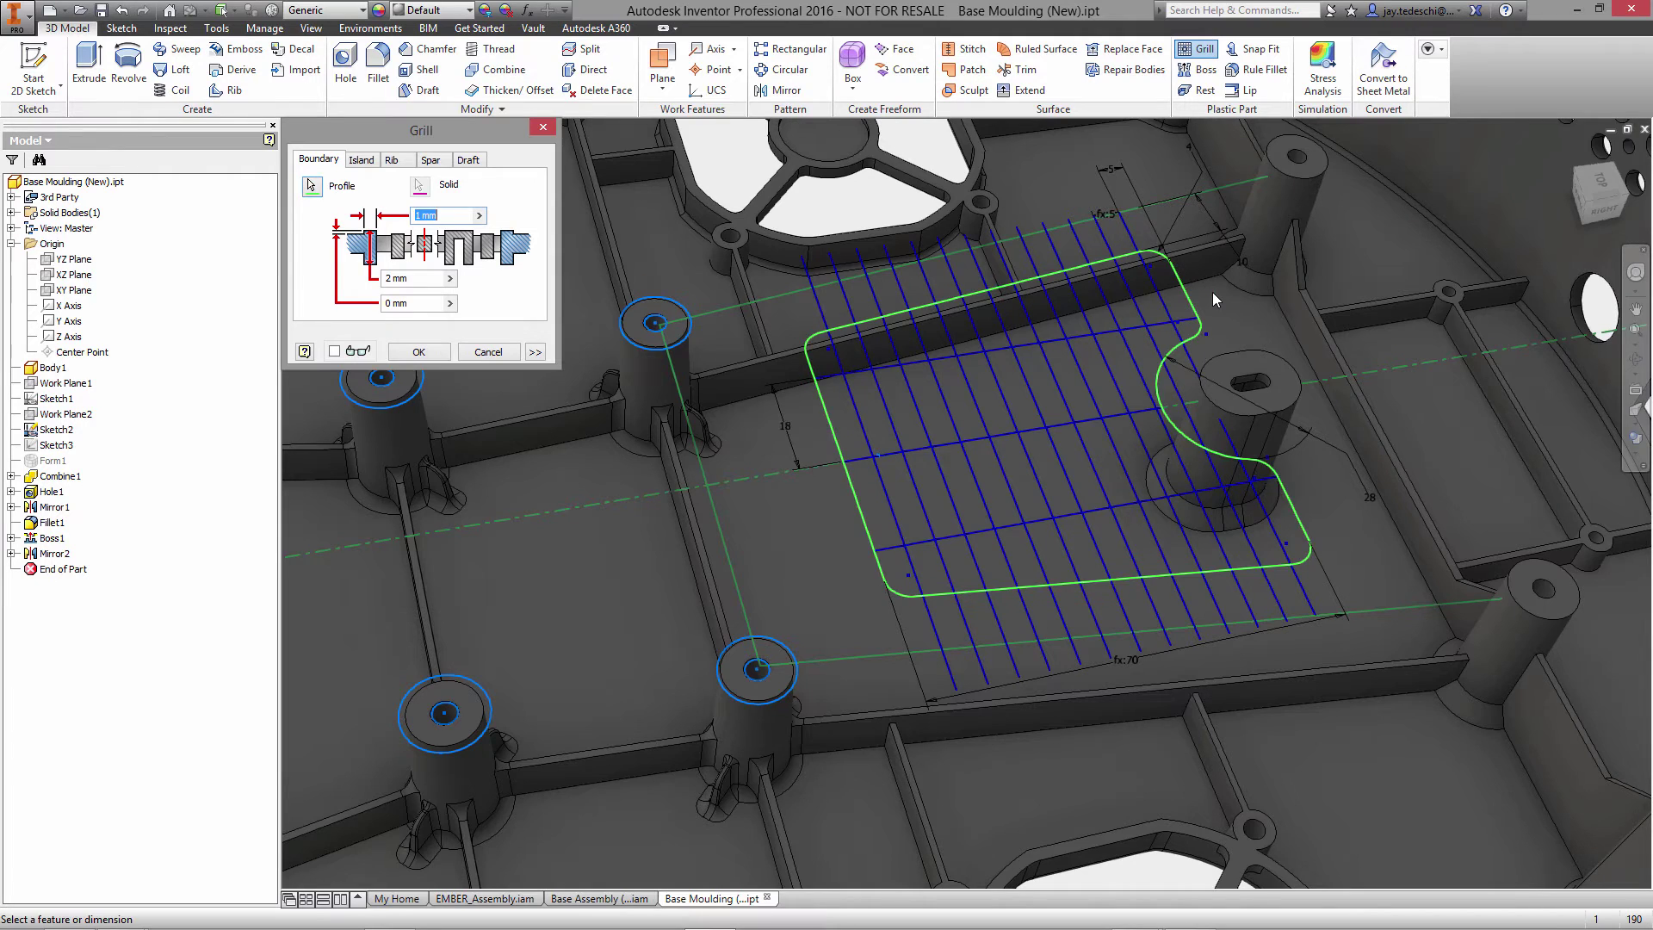
pyautogui.click(335, 351)
pyautogui.doubleClick(384, 279)
pyautogui.write('3')
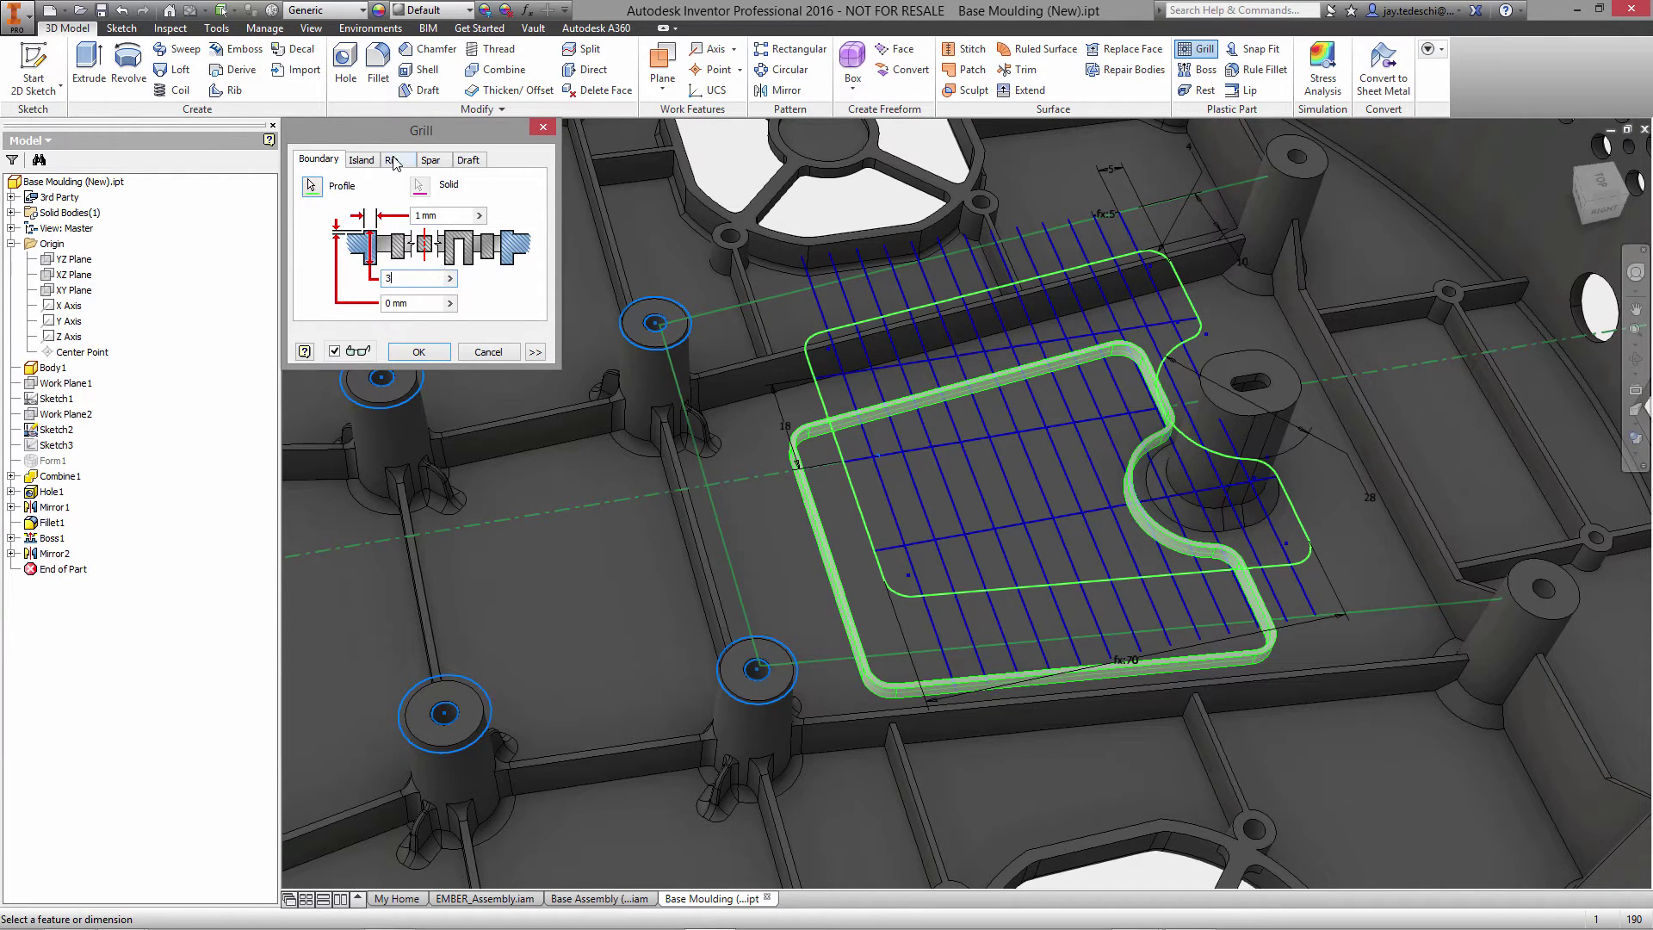
# Step: Use the parallel sketch lines as ribs and two lines as spars, create the grill, and hide Sketch2
pyautogui.click(395, 161)
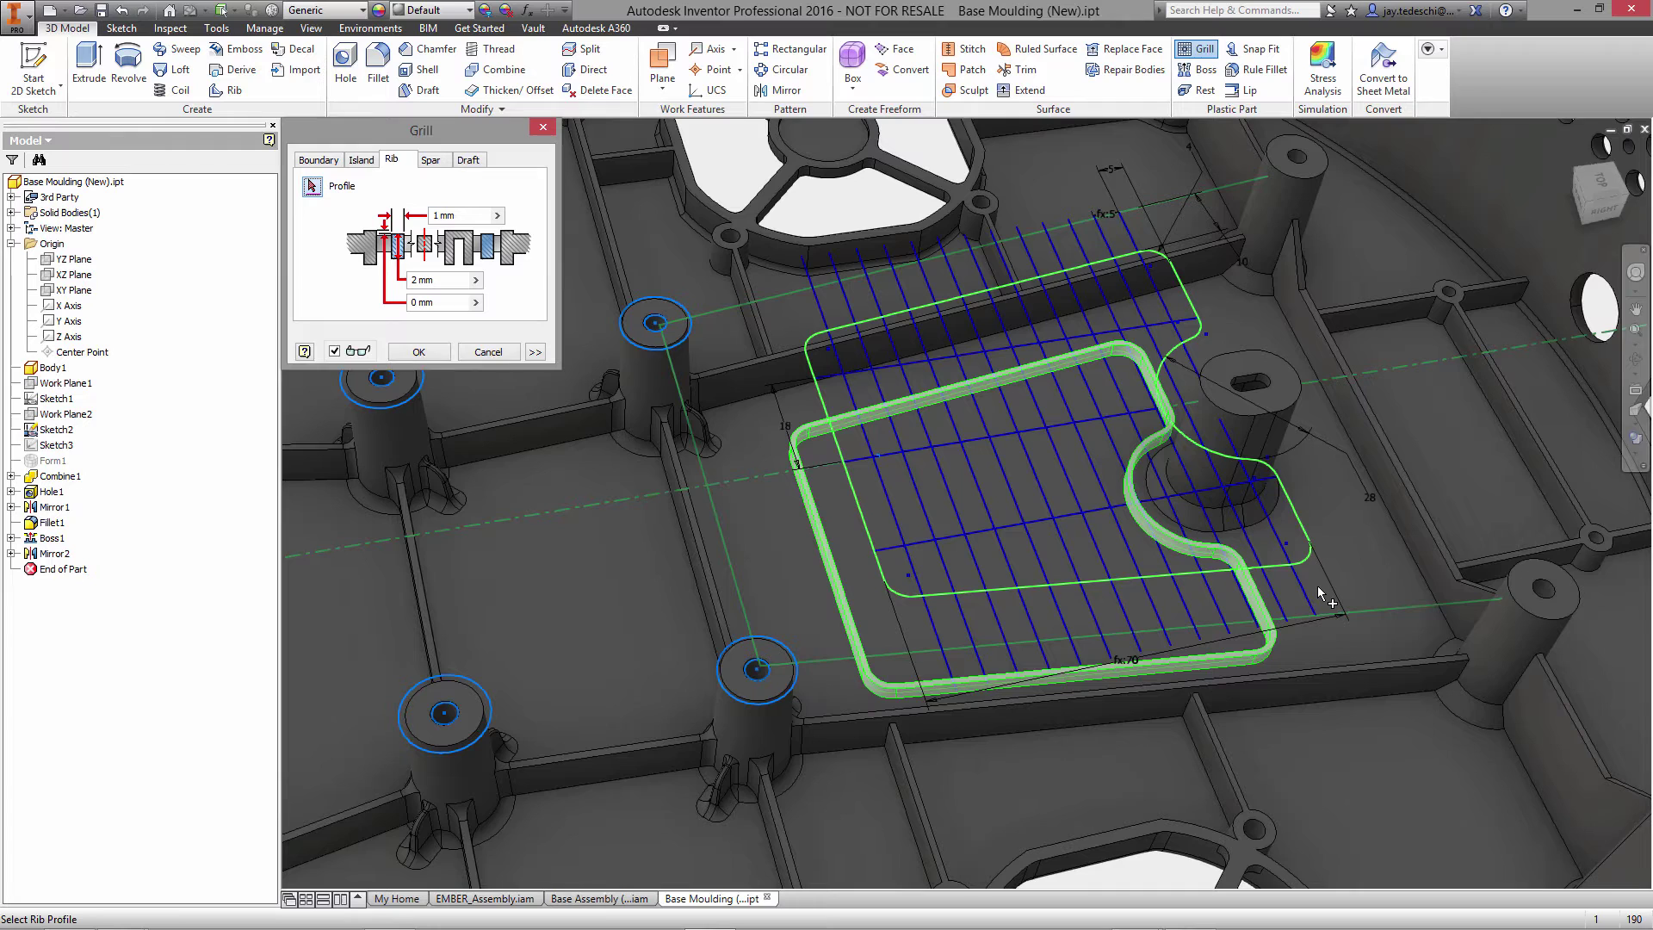
pyautogui.moveTo(1318, 587); pyautogui.dragTo(926, 641)
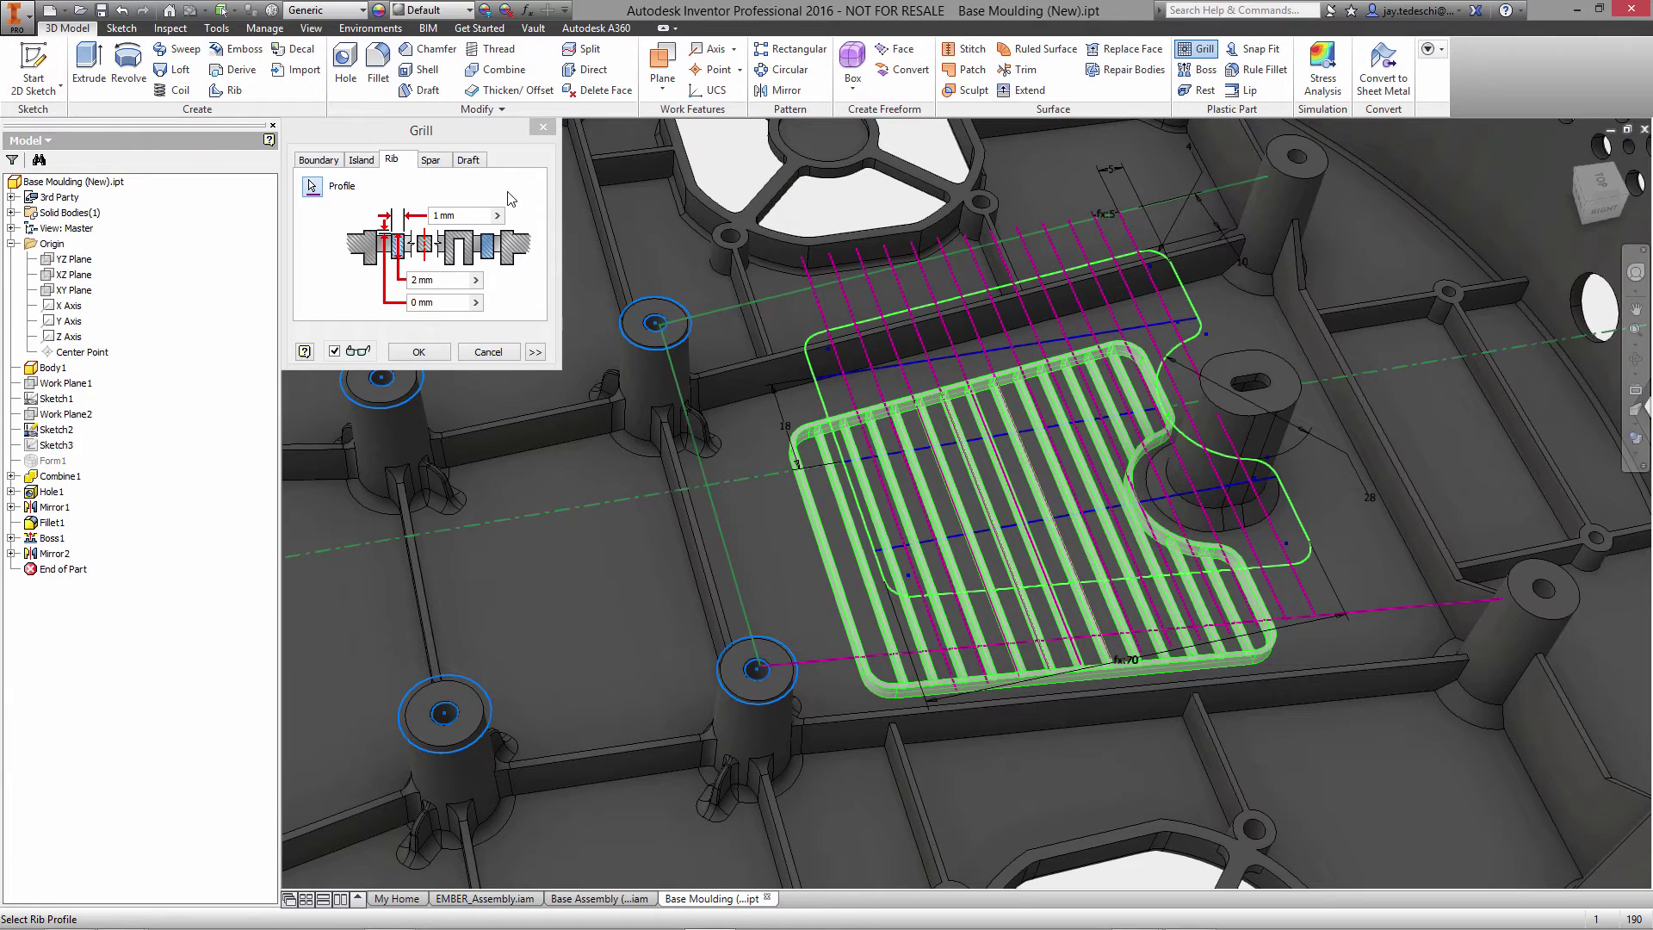
pyautogui.click(432, 161)
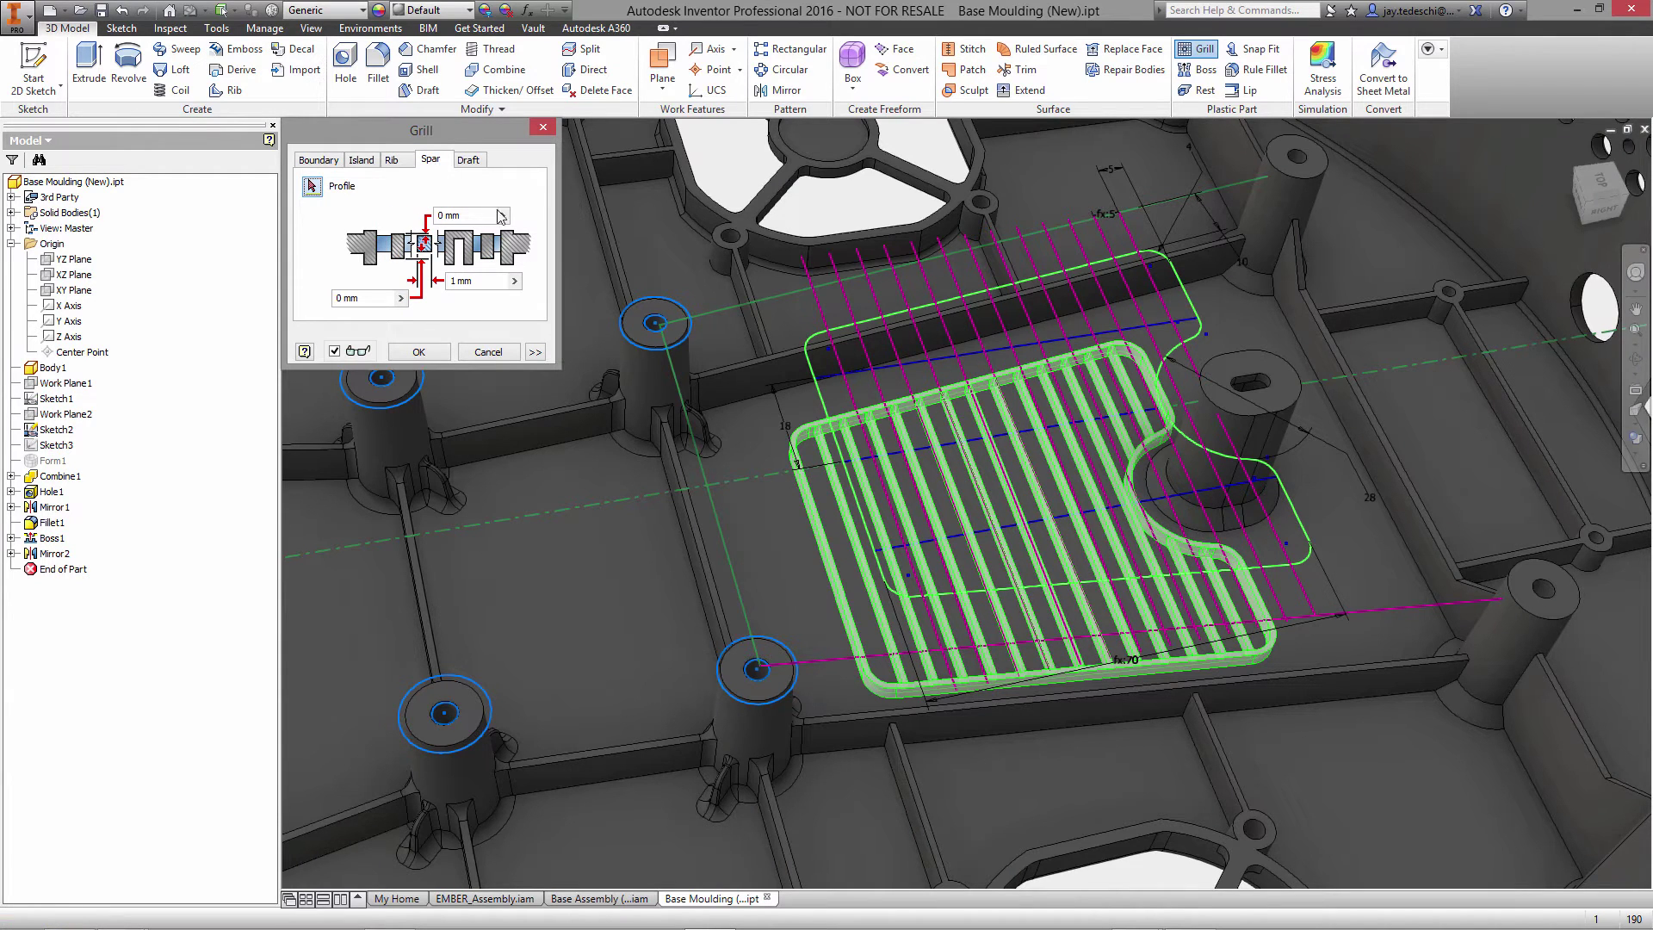
pyautogui.click(970, 357)
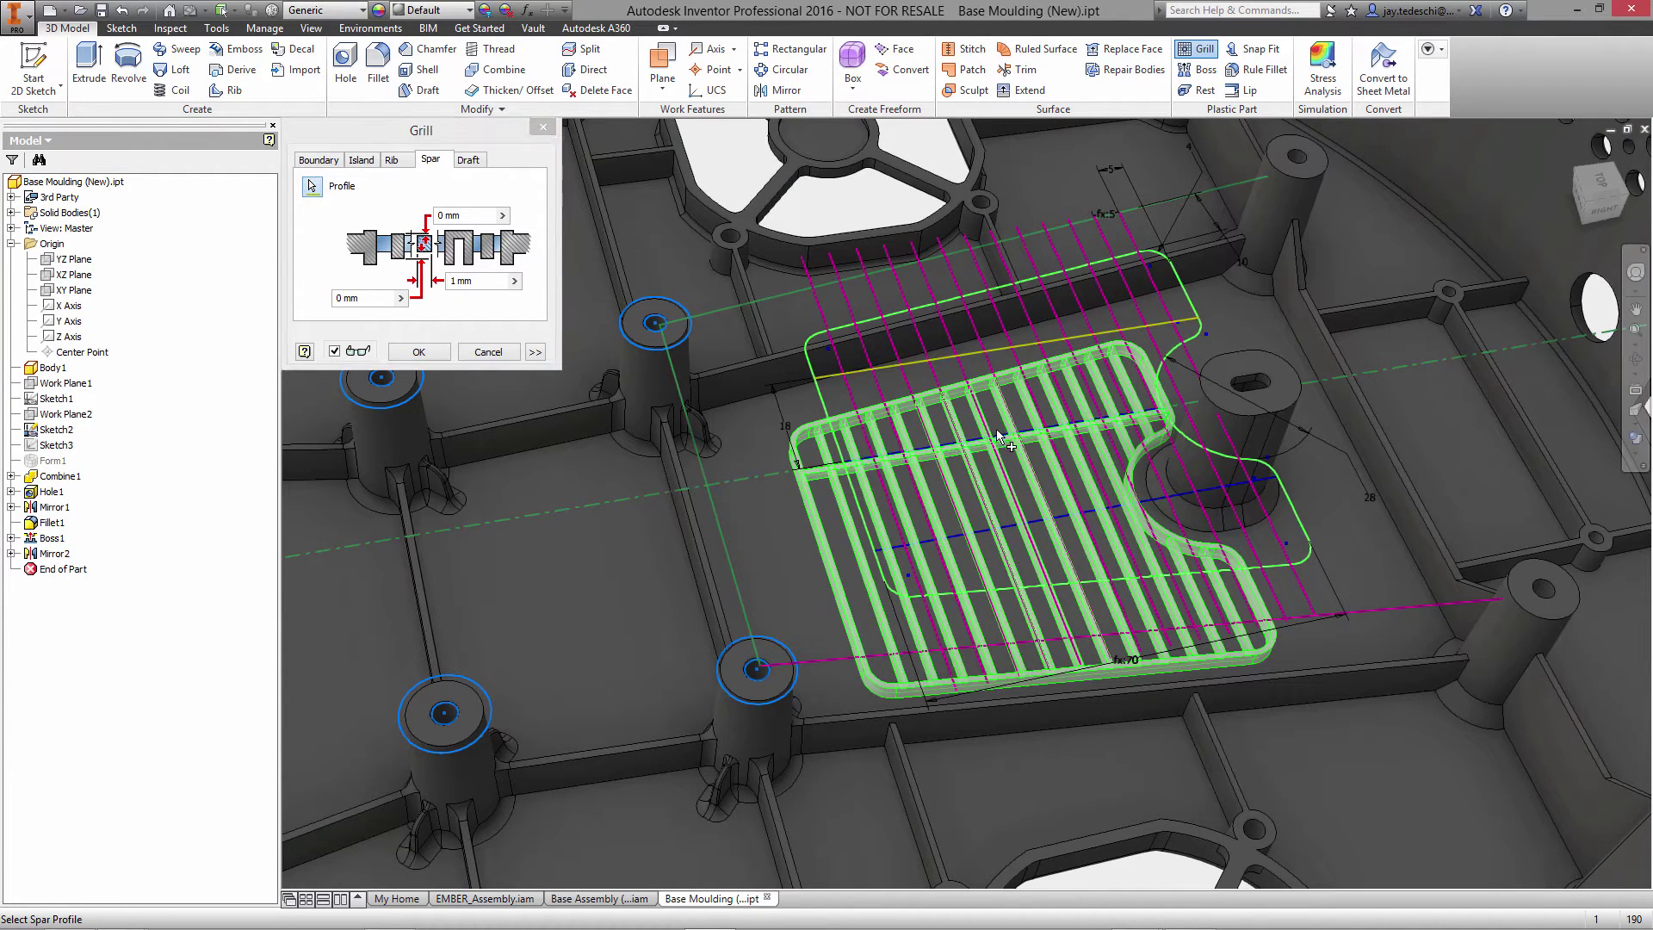
pyautogui.click(1036, 525)
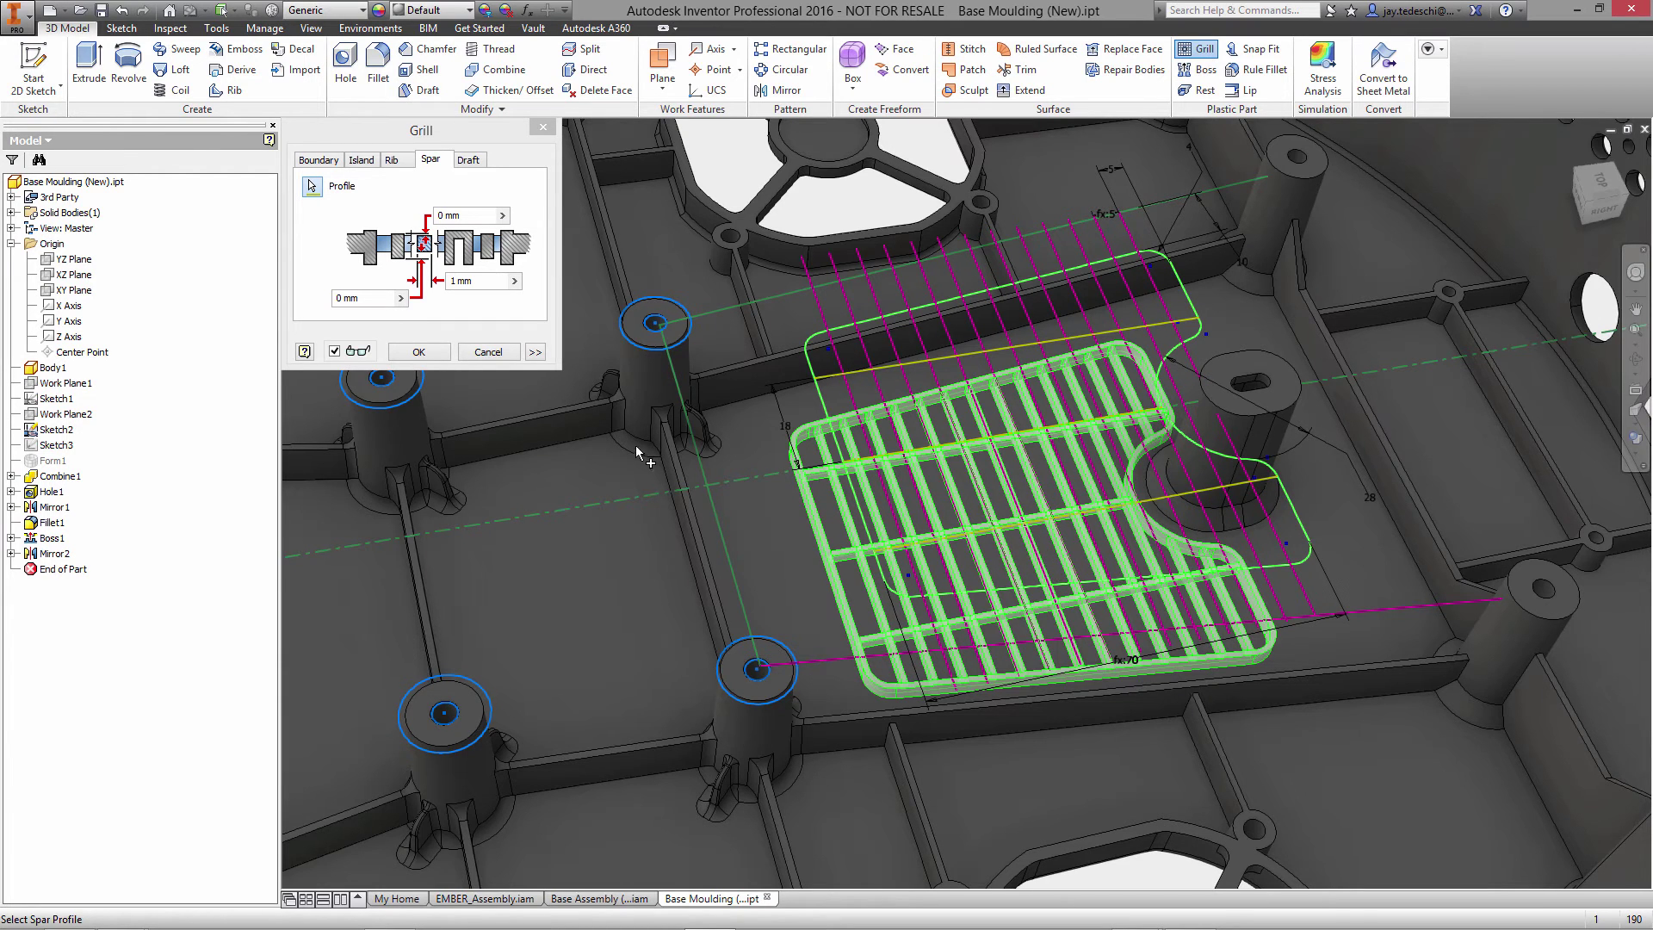
pyautogui.click(442, 356)
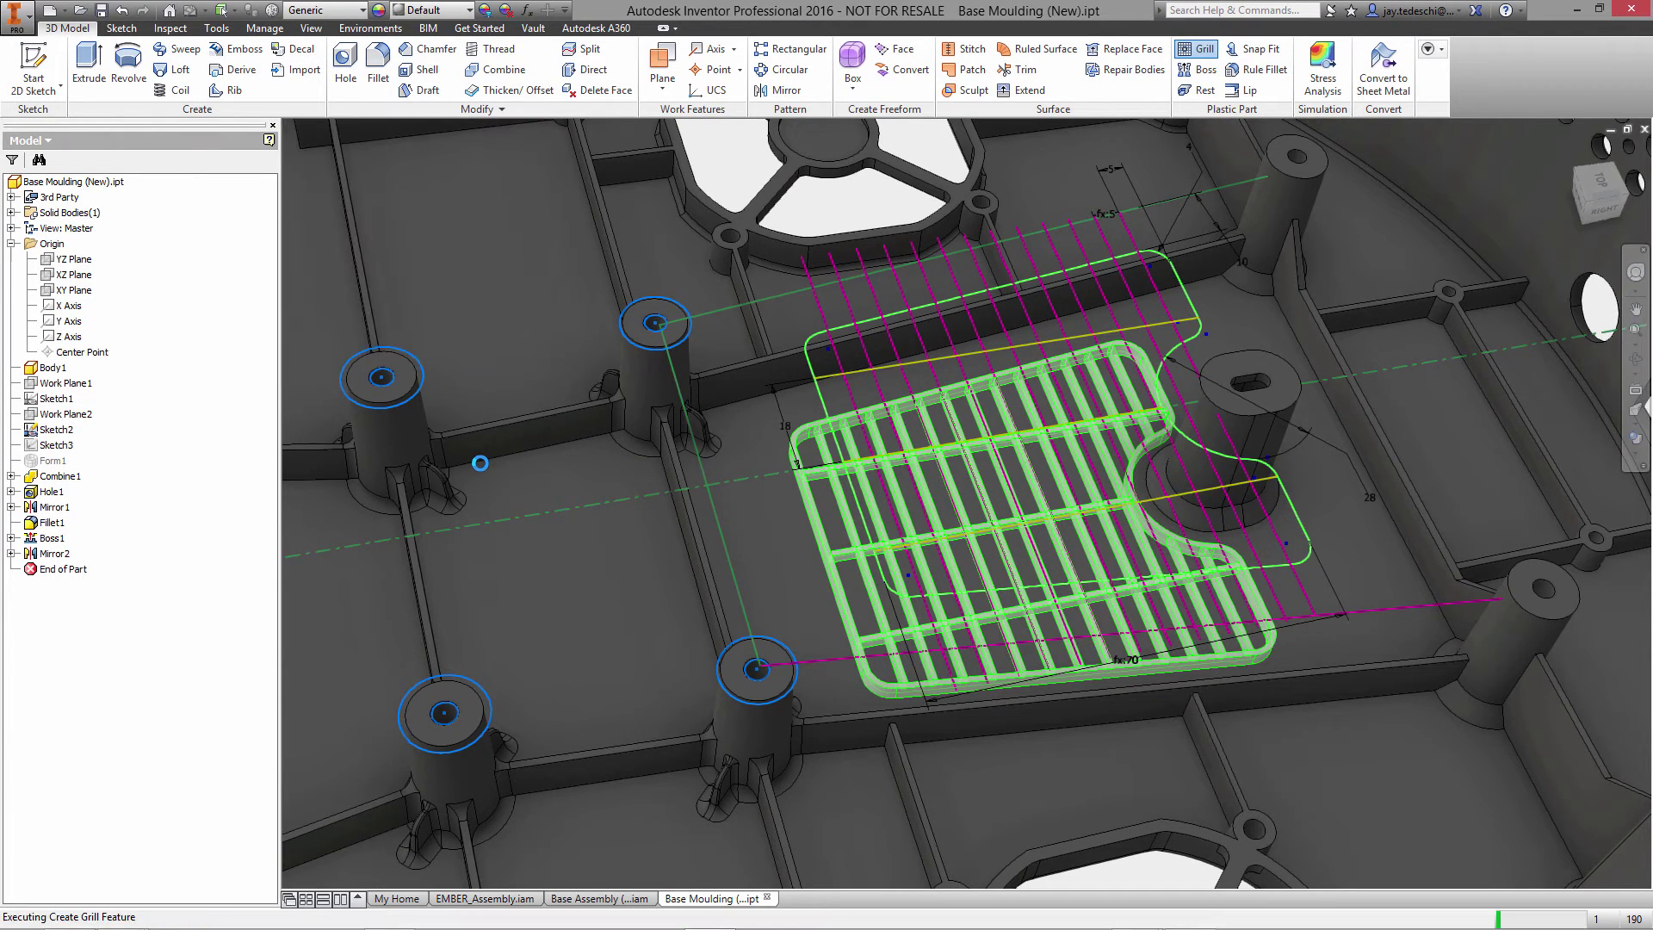
pyautogui.rightClick(59, 433)
pyautogui.click(125, 585)
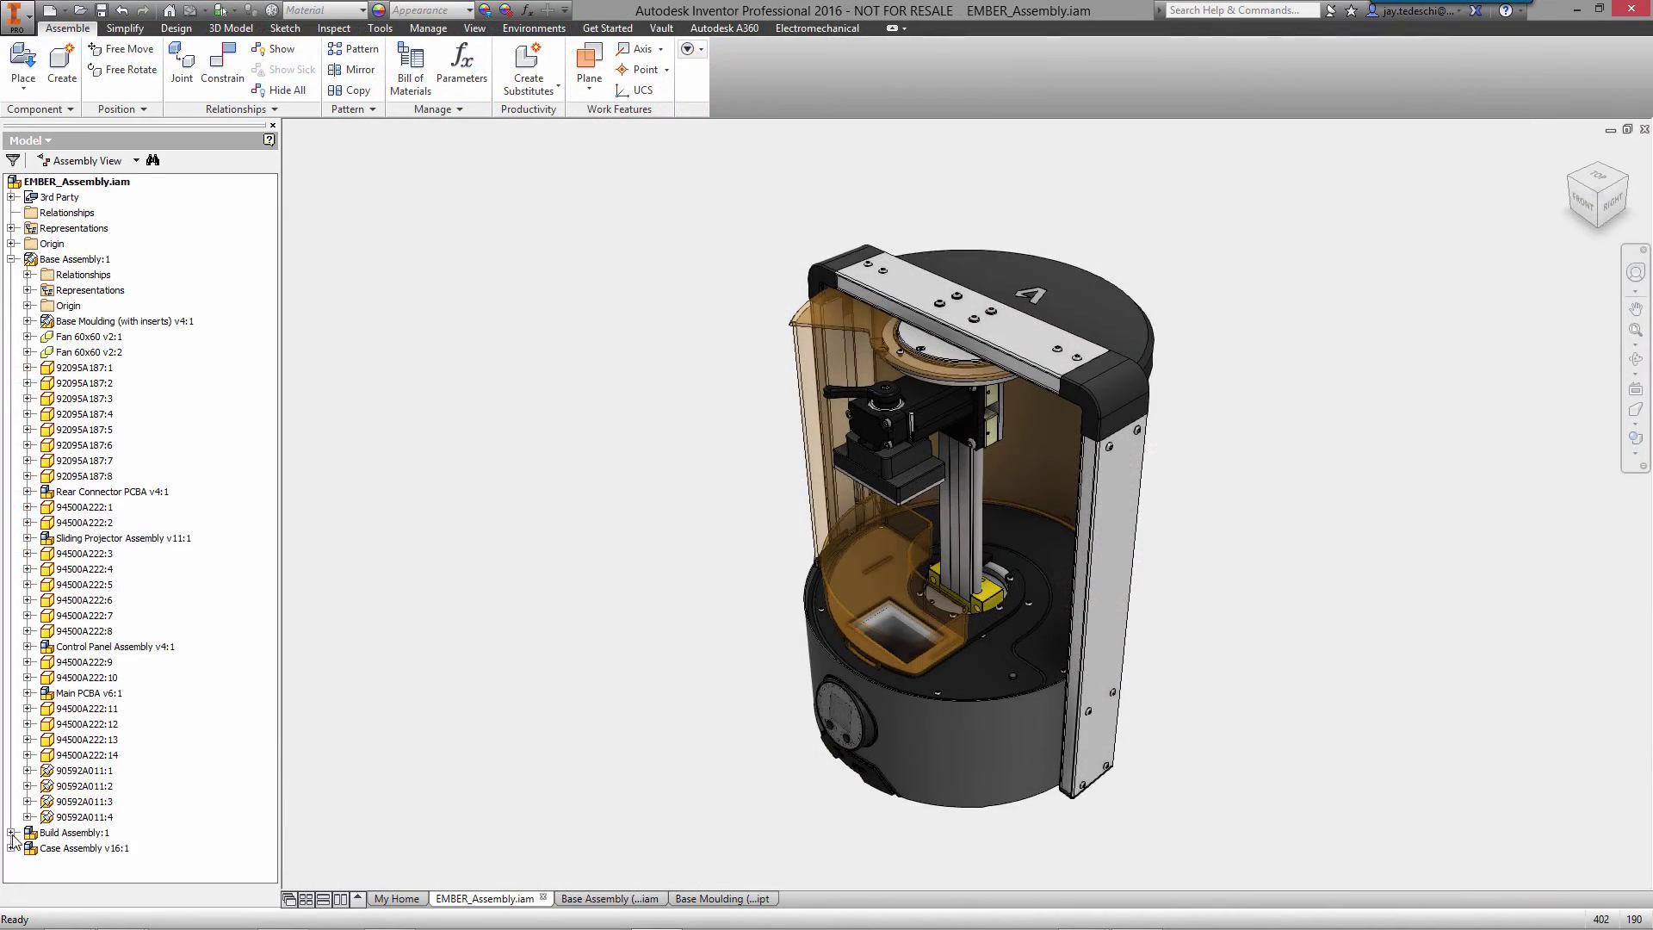
# Step: Open the Molded Mid Plate v1 part from Build Assembly:1 in its own window
pyautogui.click(11, 833)
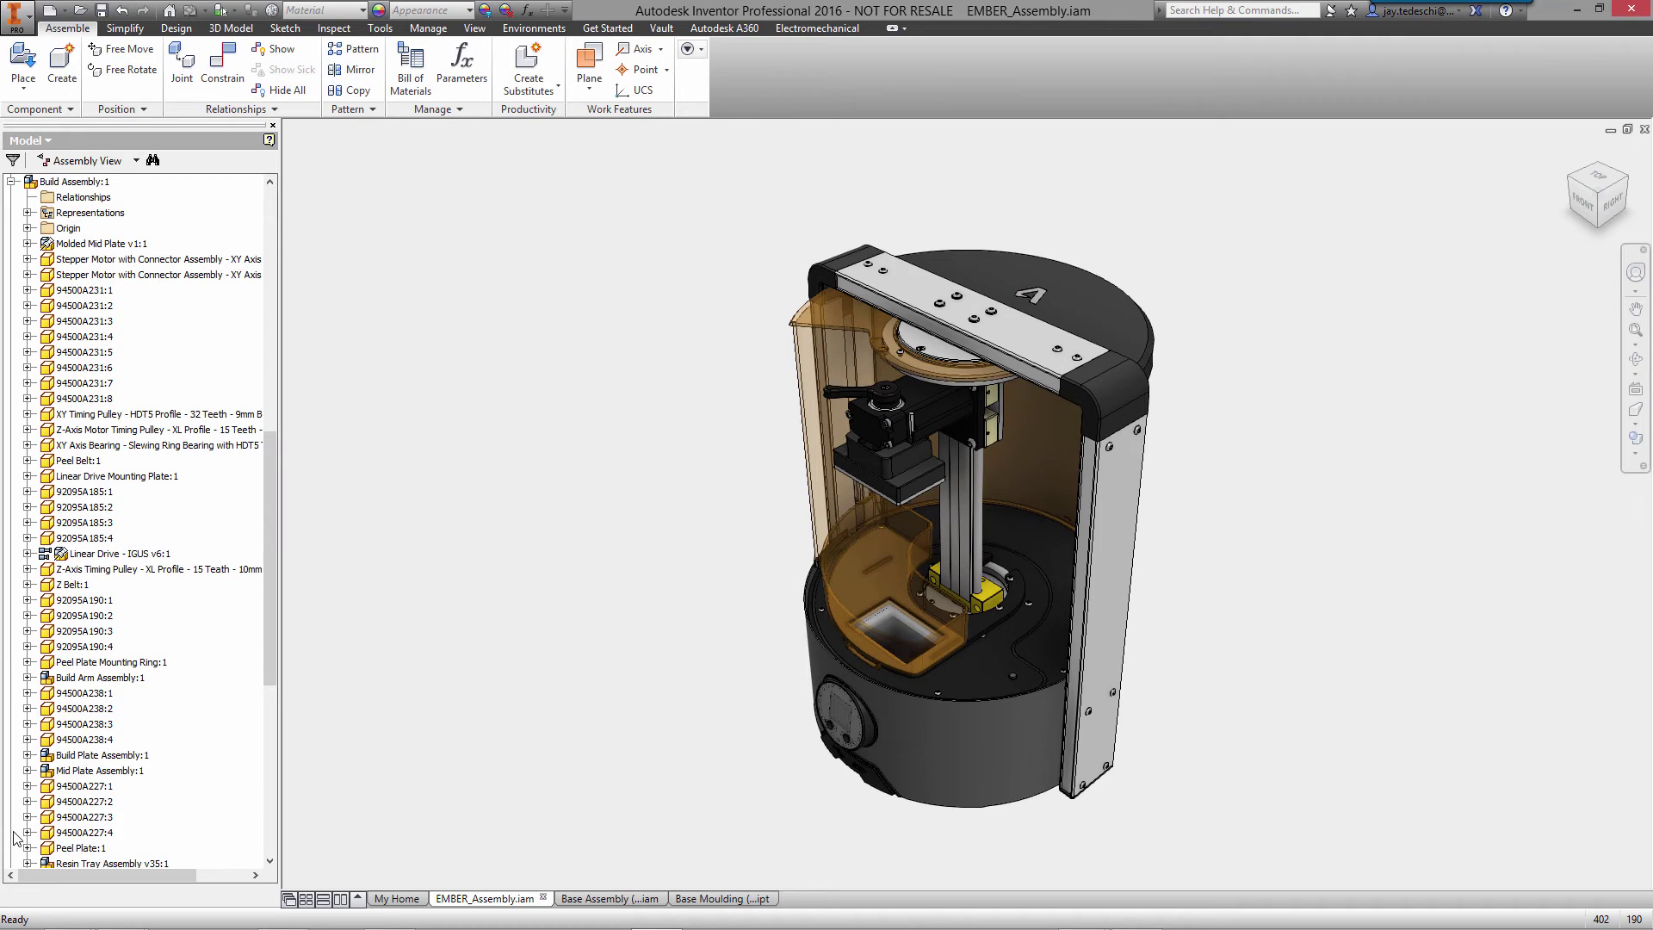
pyautogui.click(27, 244)
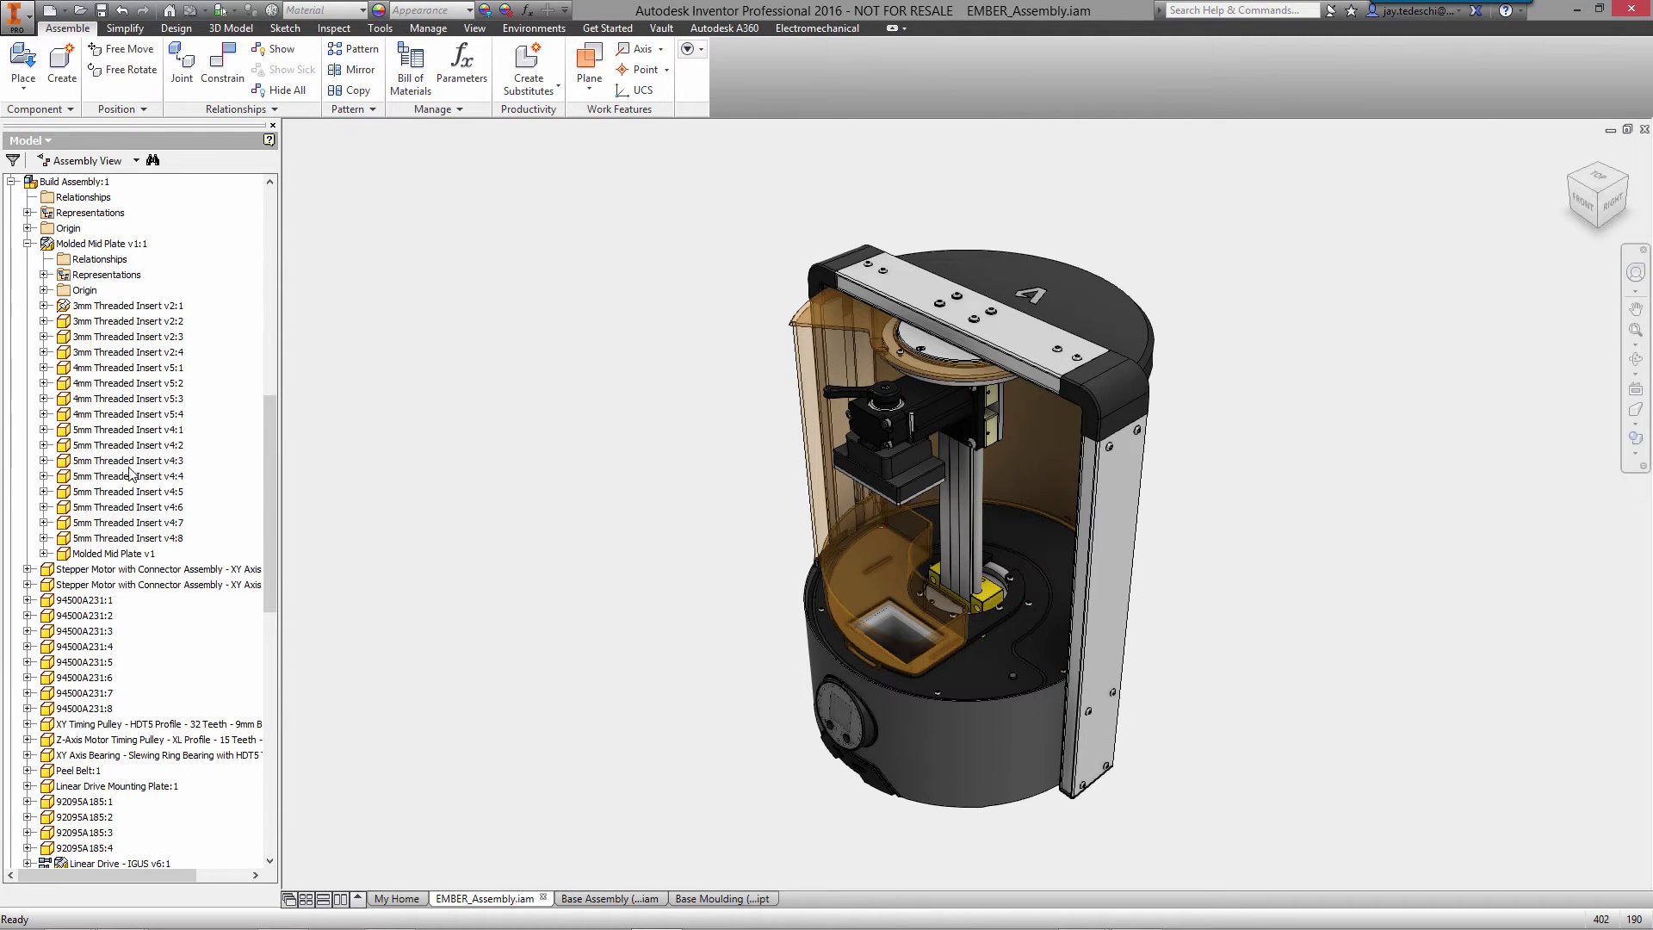
pyautogui.rightClick(133, 555)
pyautogui.click(184, 515)
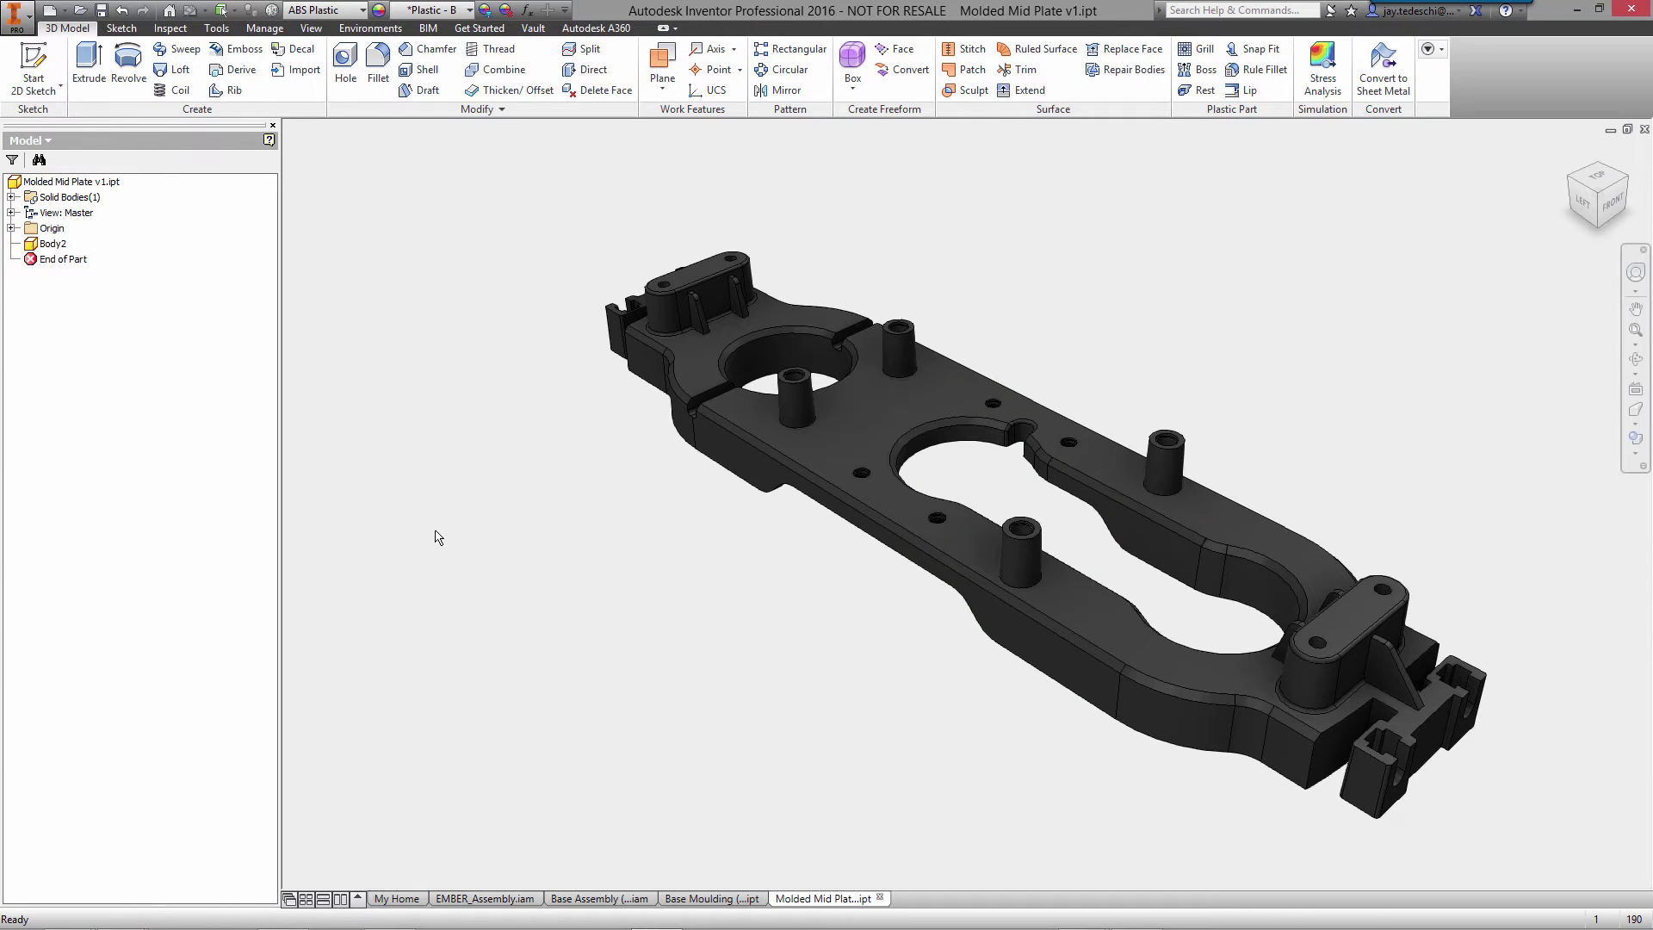
# Step: Create a mold design from the part, saved as Mid Plate.iam in the Mid Plate folder
pyautogui.click(383, 34)
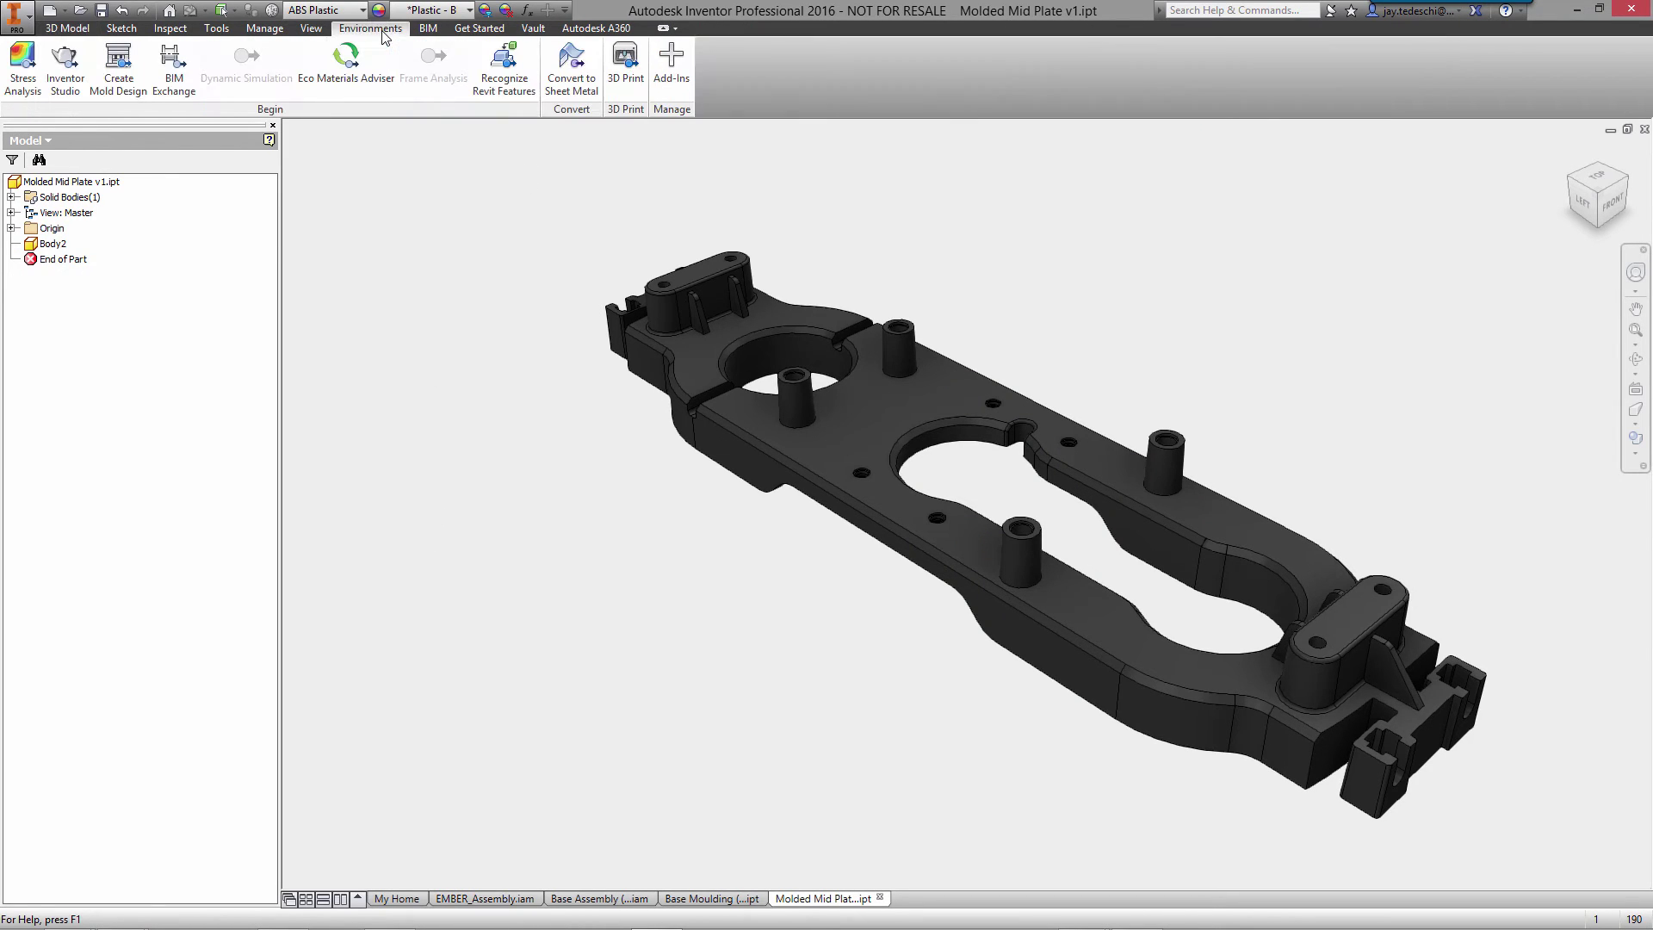
pyautogui.click(120, 76)
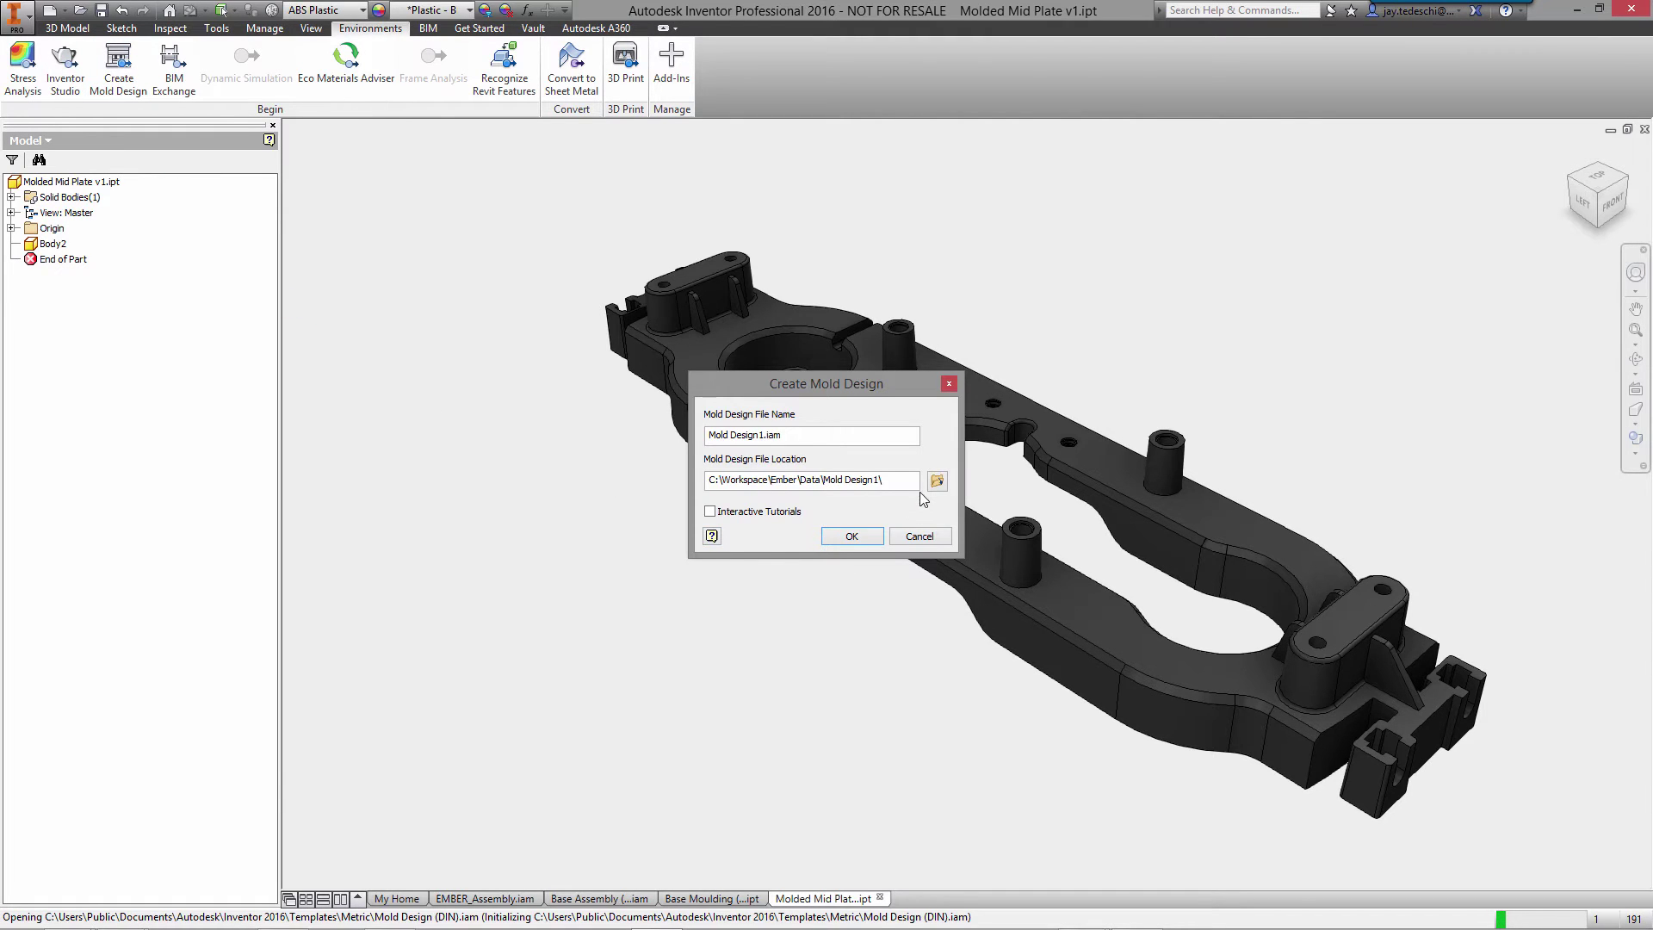
pyautogui.click(936, 480)
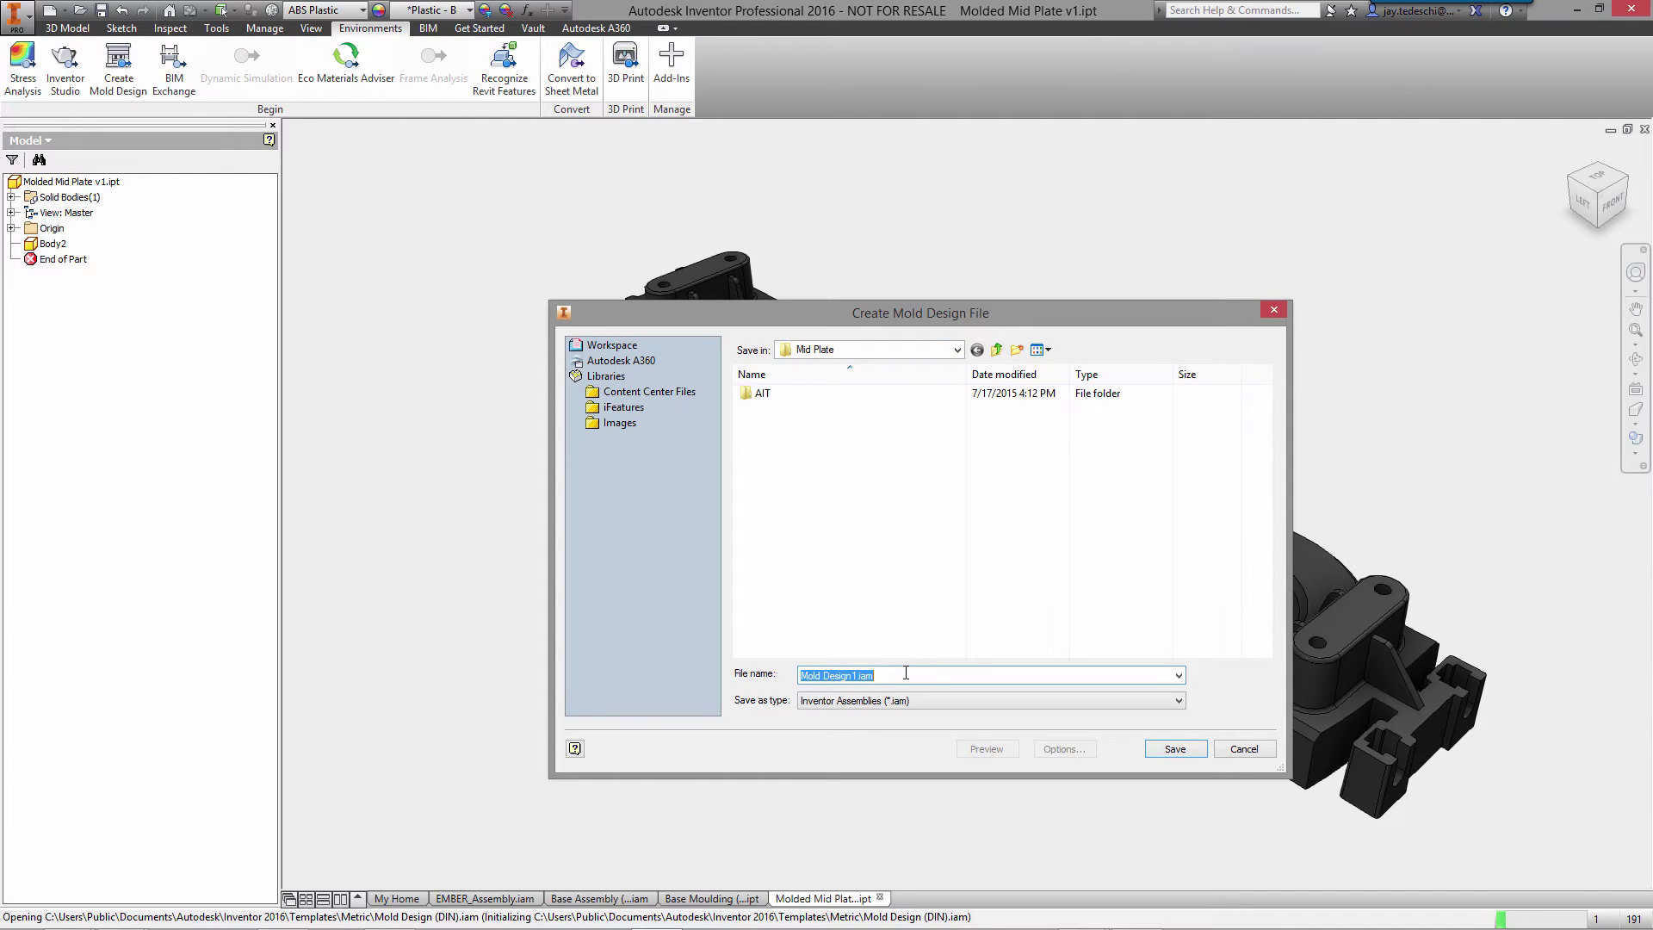
pyautogui.write('Mid Plate')
pyautogui.click(1183, 751)
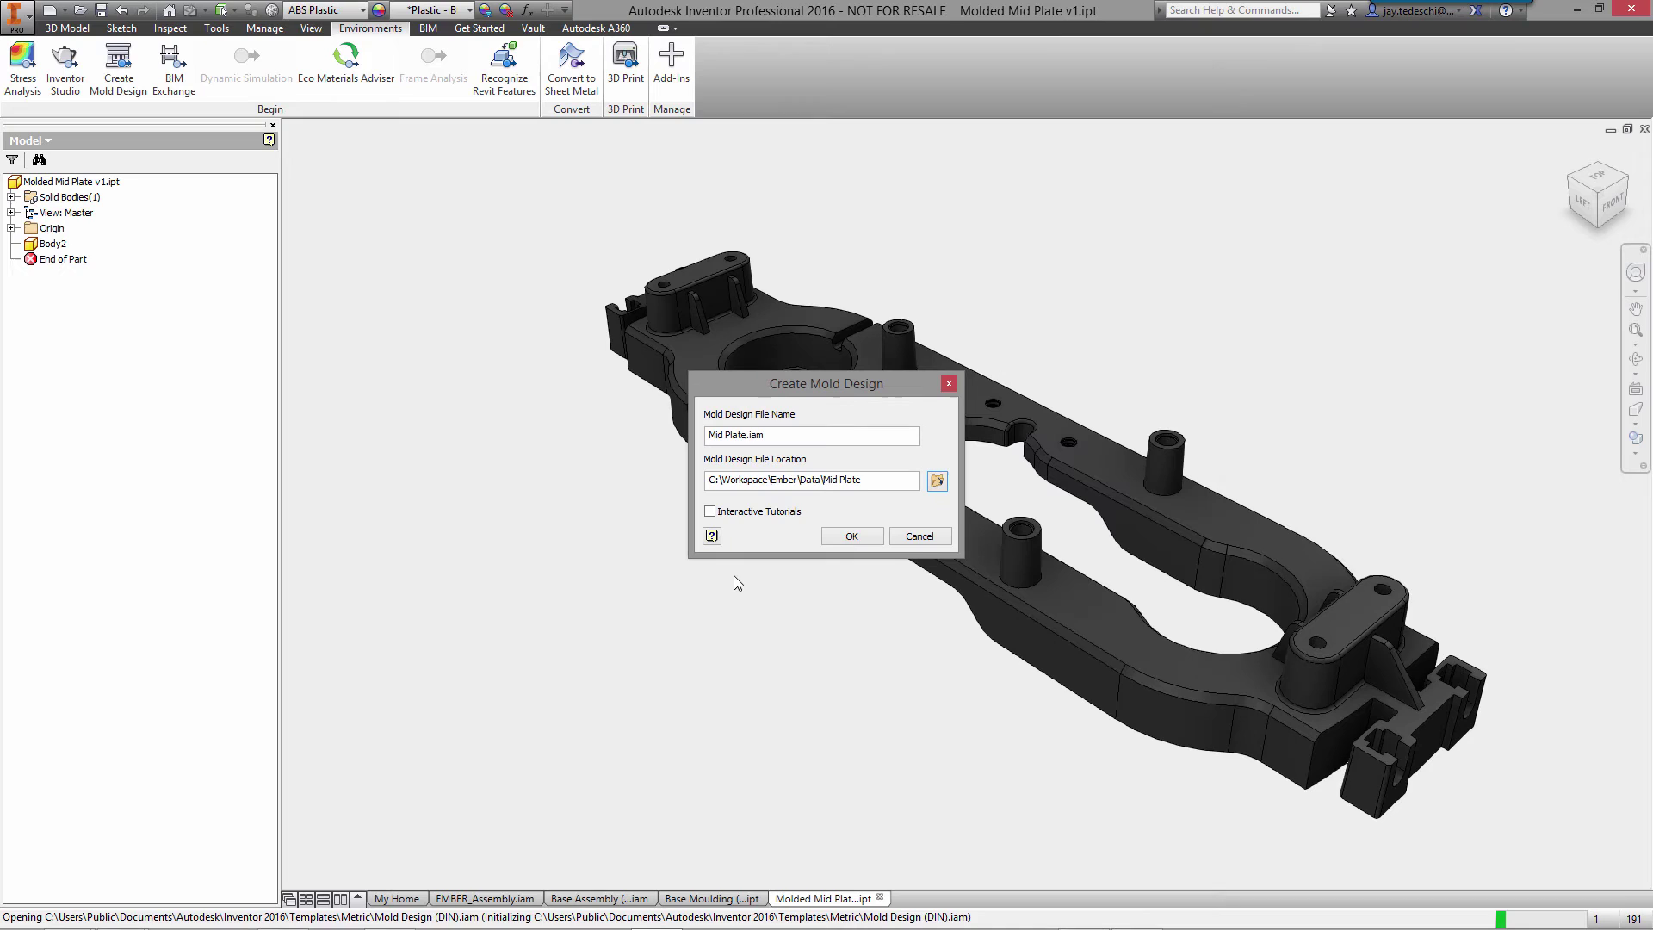
pyautogui.click(853, 535)
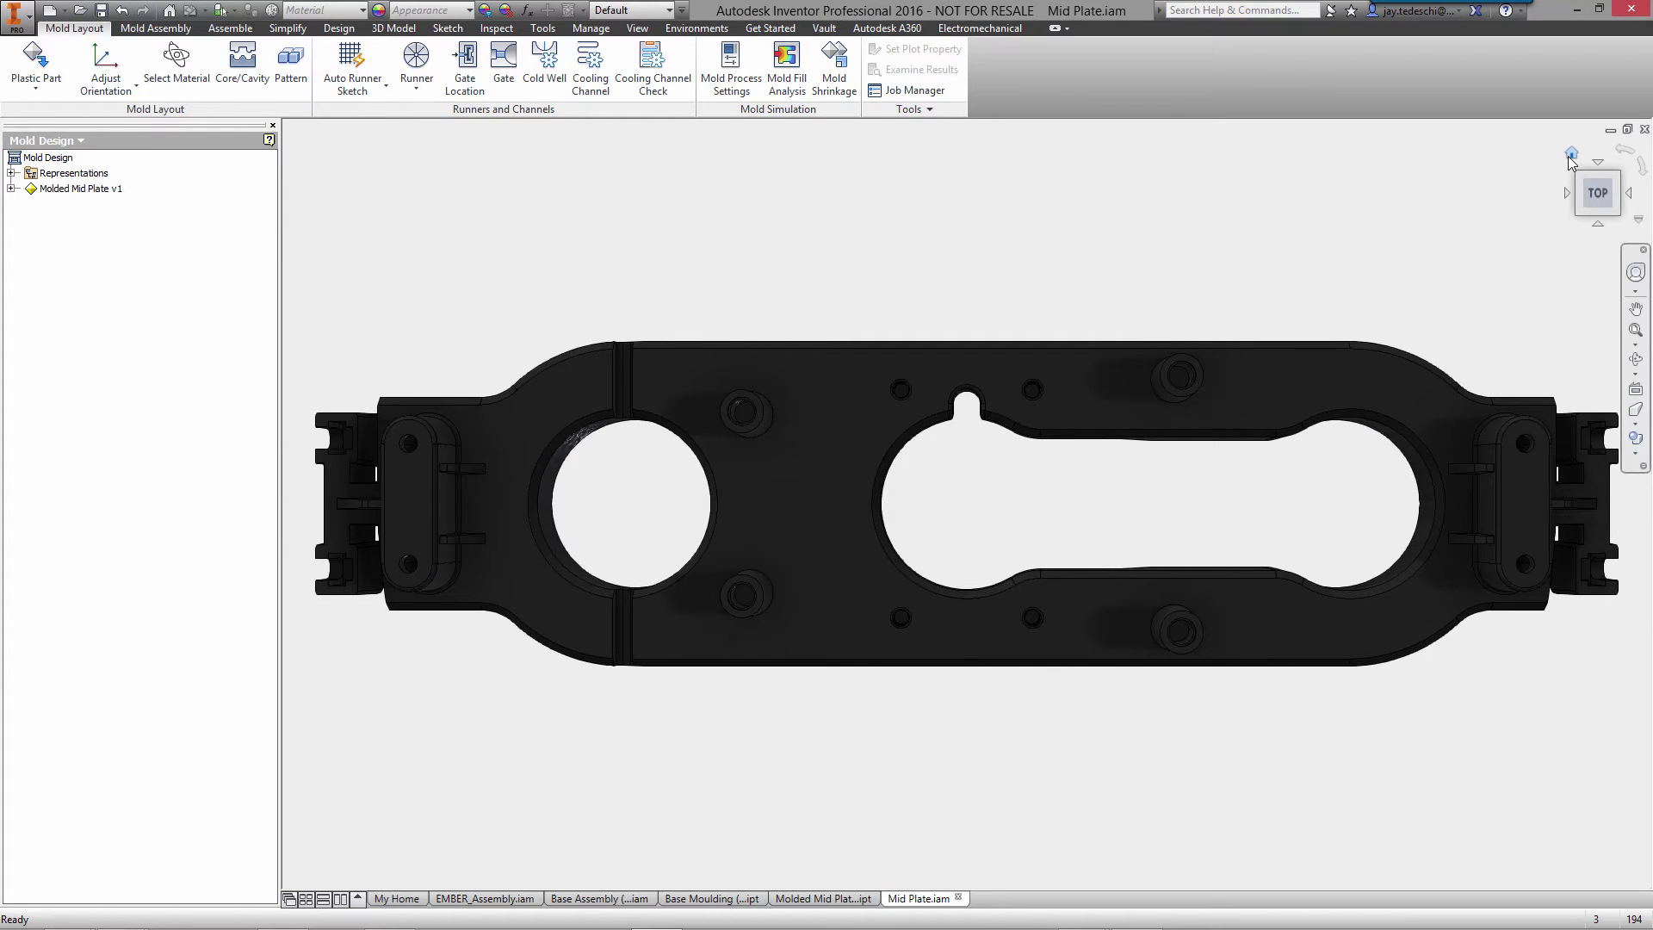
# Step: Reset to the home view and accept the suggested opening orientation for Molded Mid Plate v1
pyautogui.click(1570, 155)
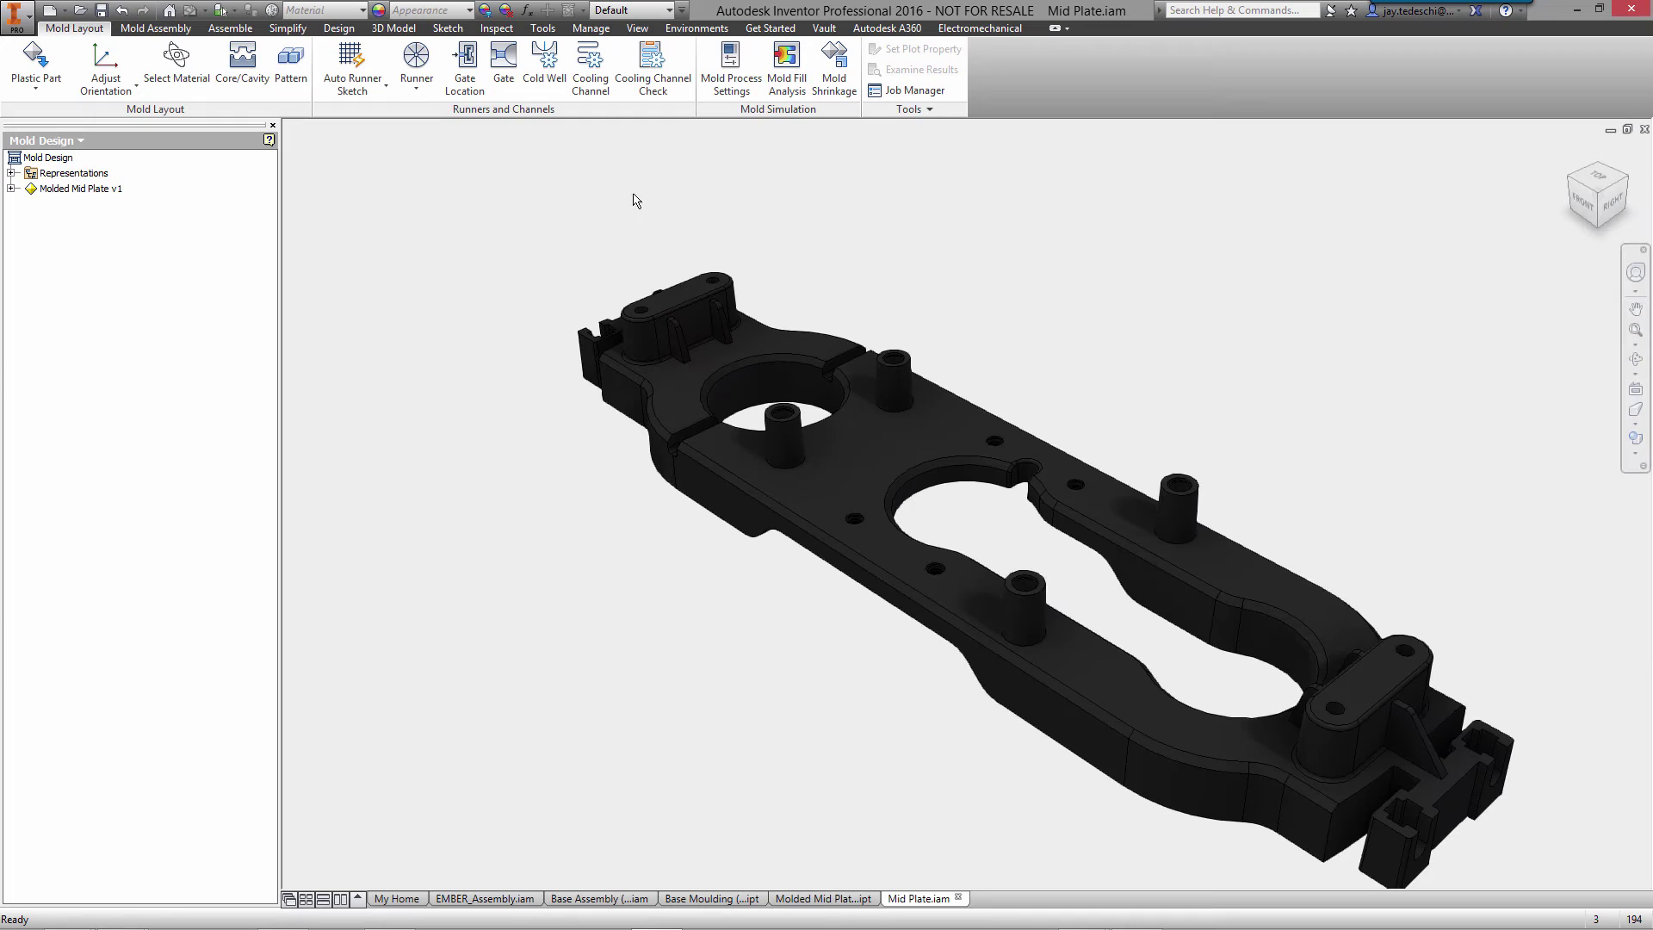
pyautogui.click(11, 189)
pyautogui.click(95, 53)
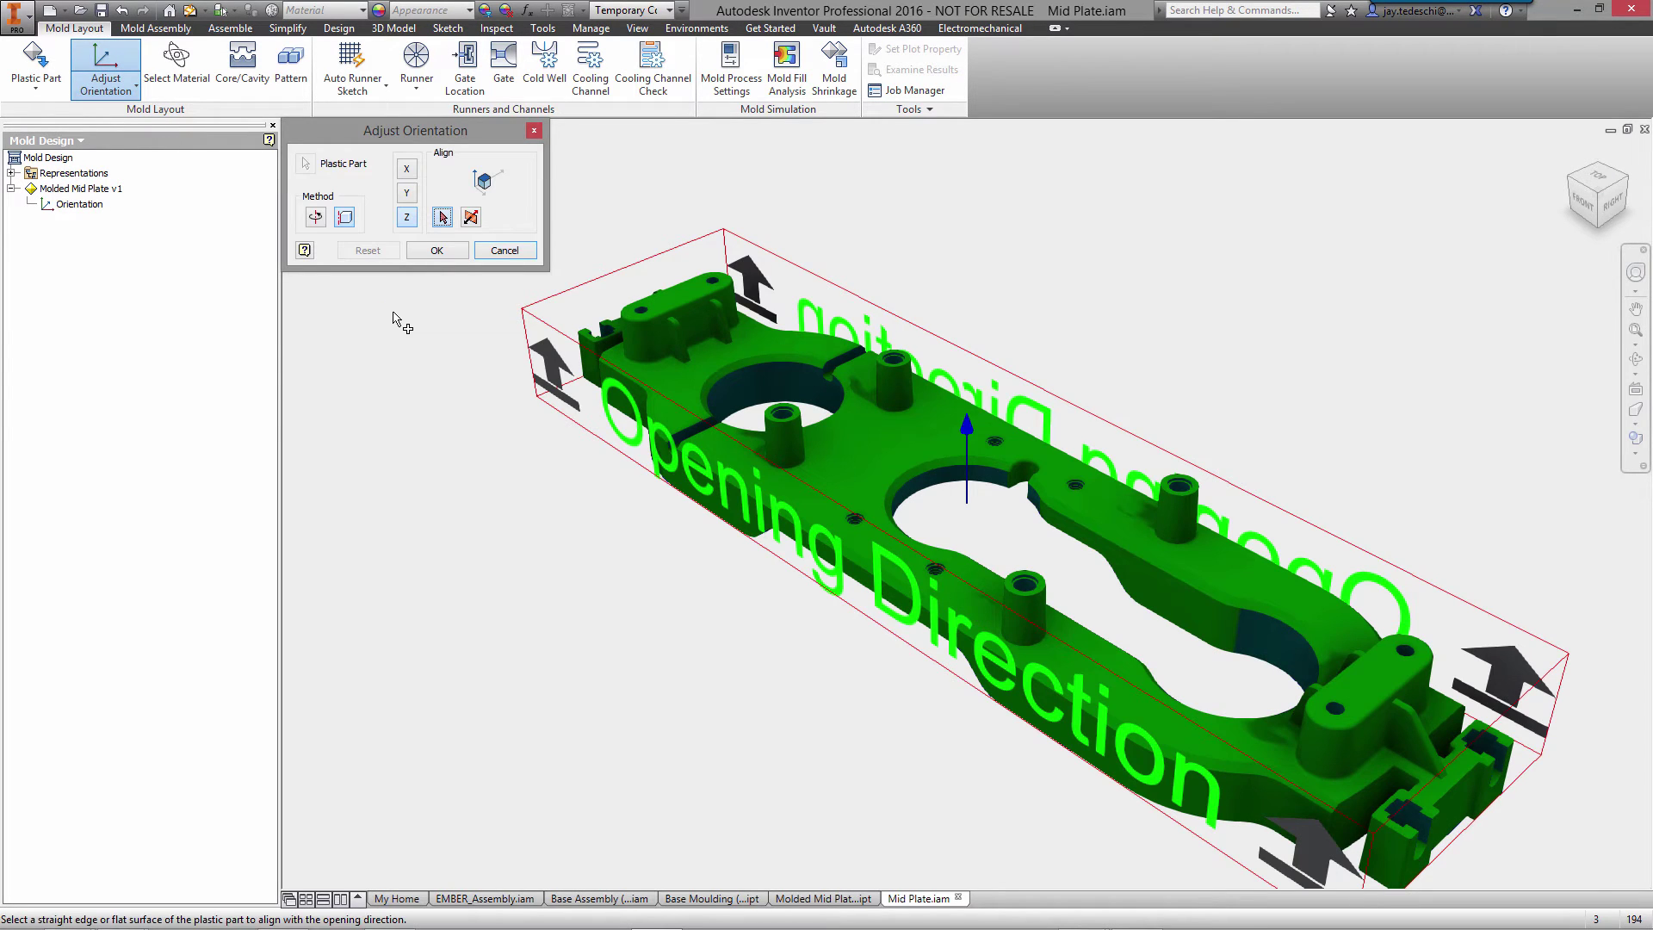
pyautogui.click(437, 251)
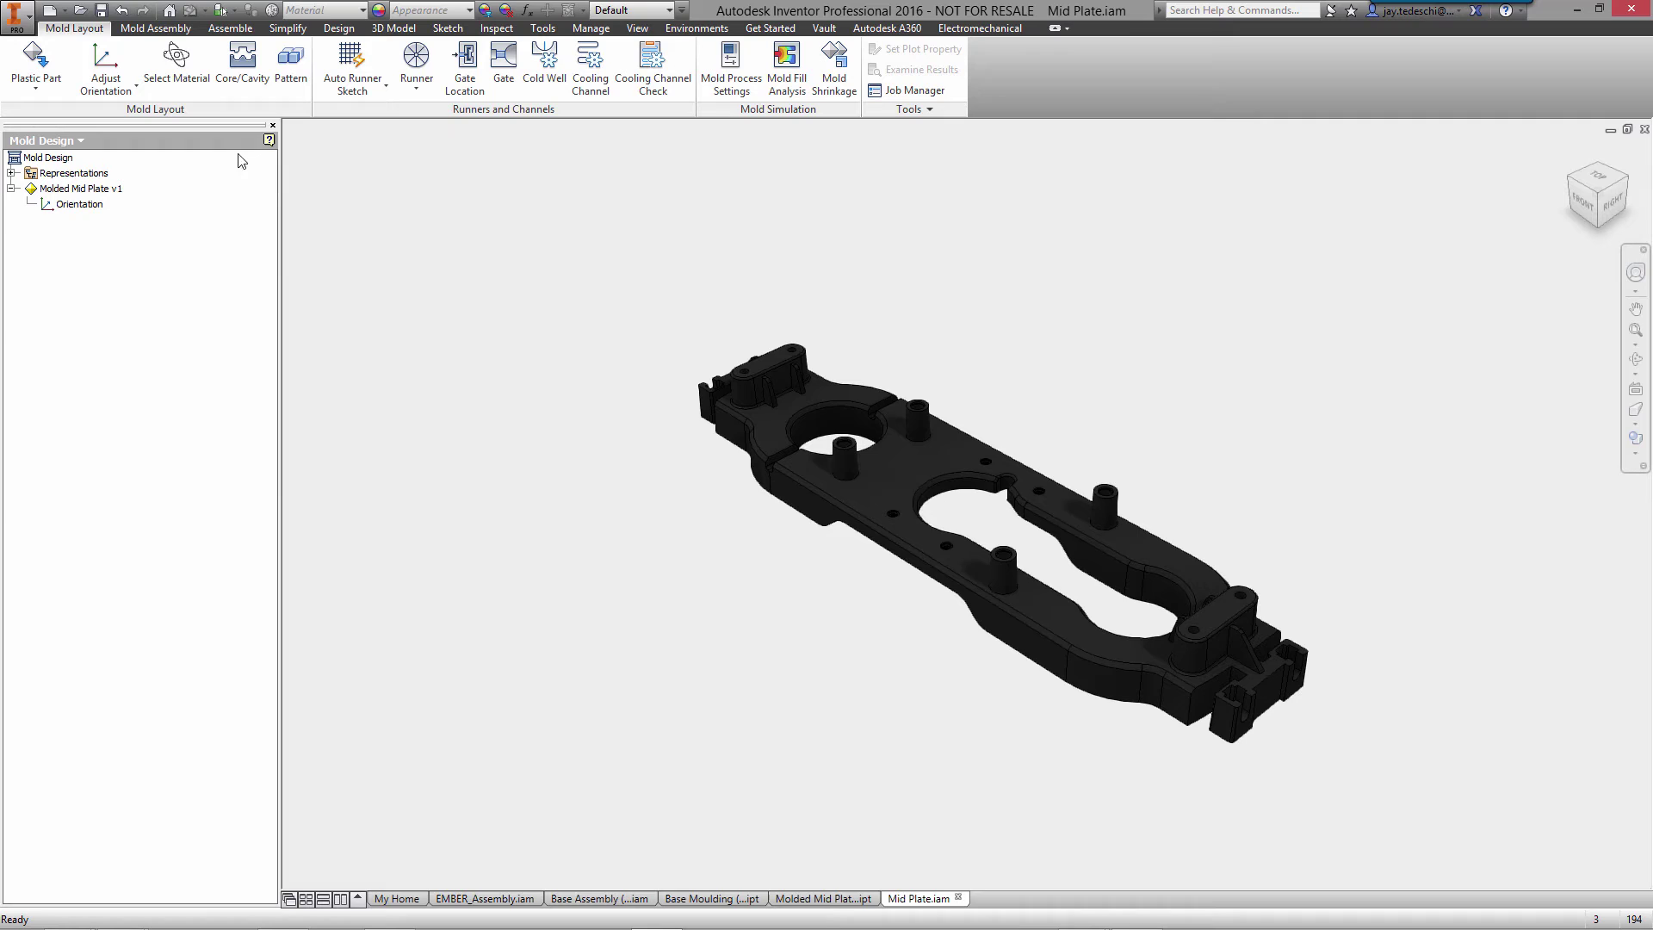
# Step: Search the thermoplastics database for 'bas' materials by resin code and energy indicator
pyautogui.click(175, 63)
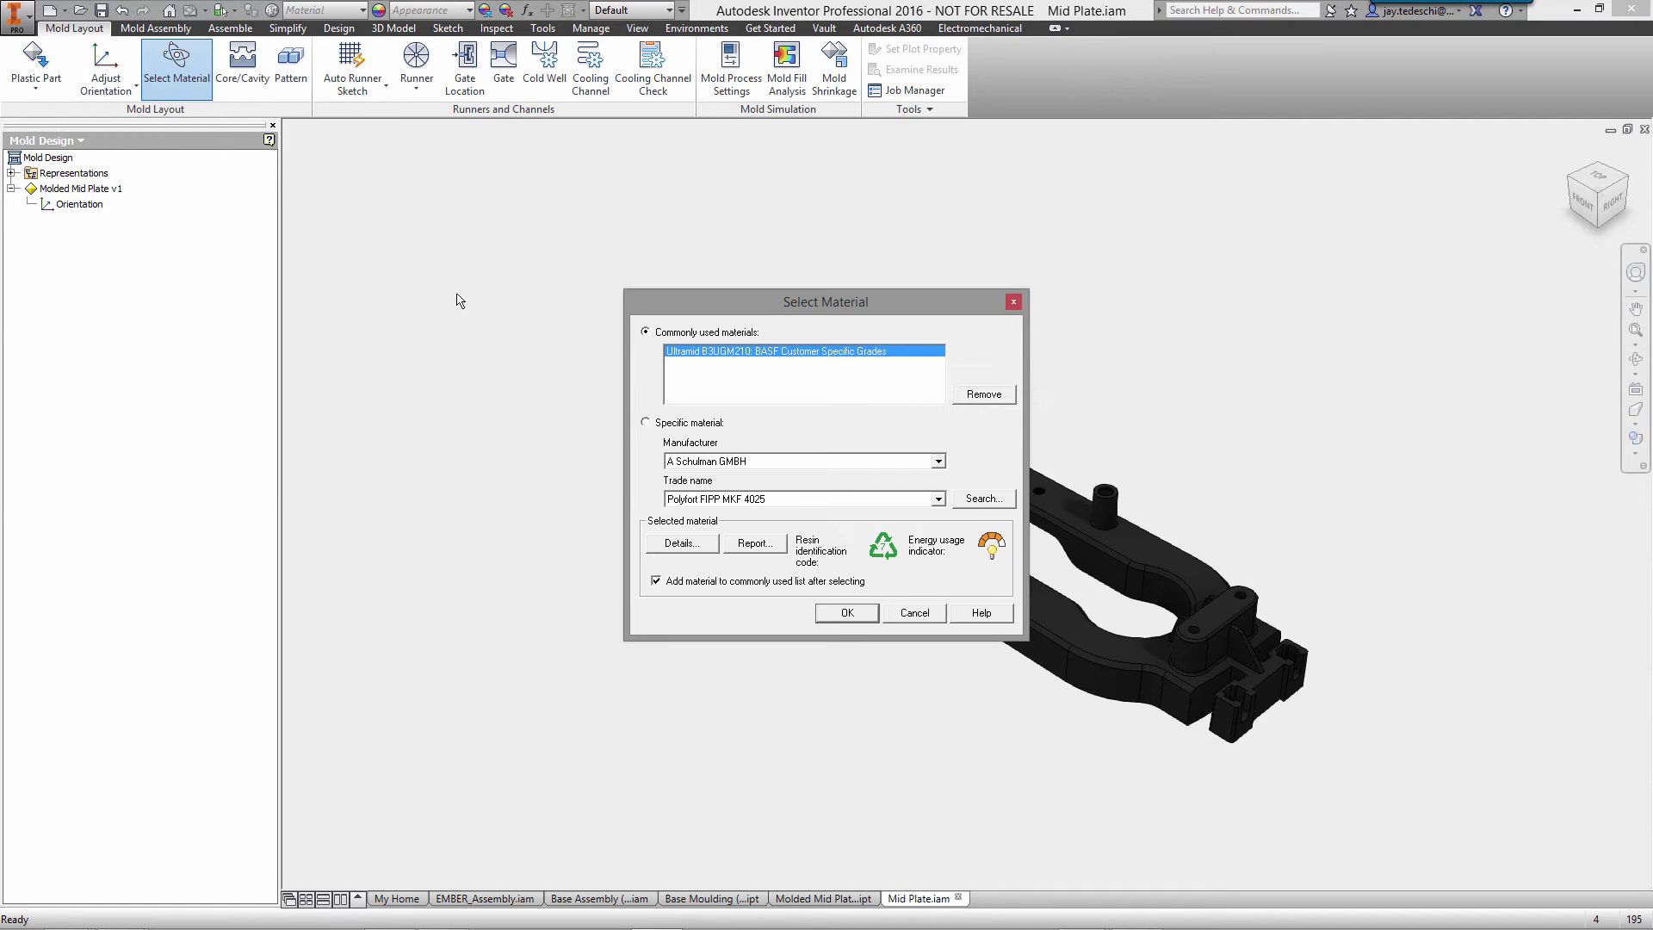
pyautogui.click(982, 501)
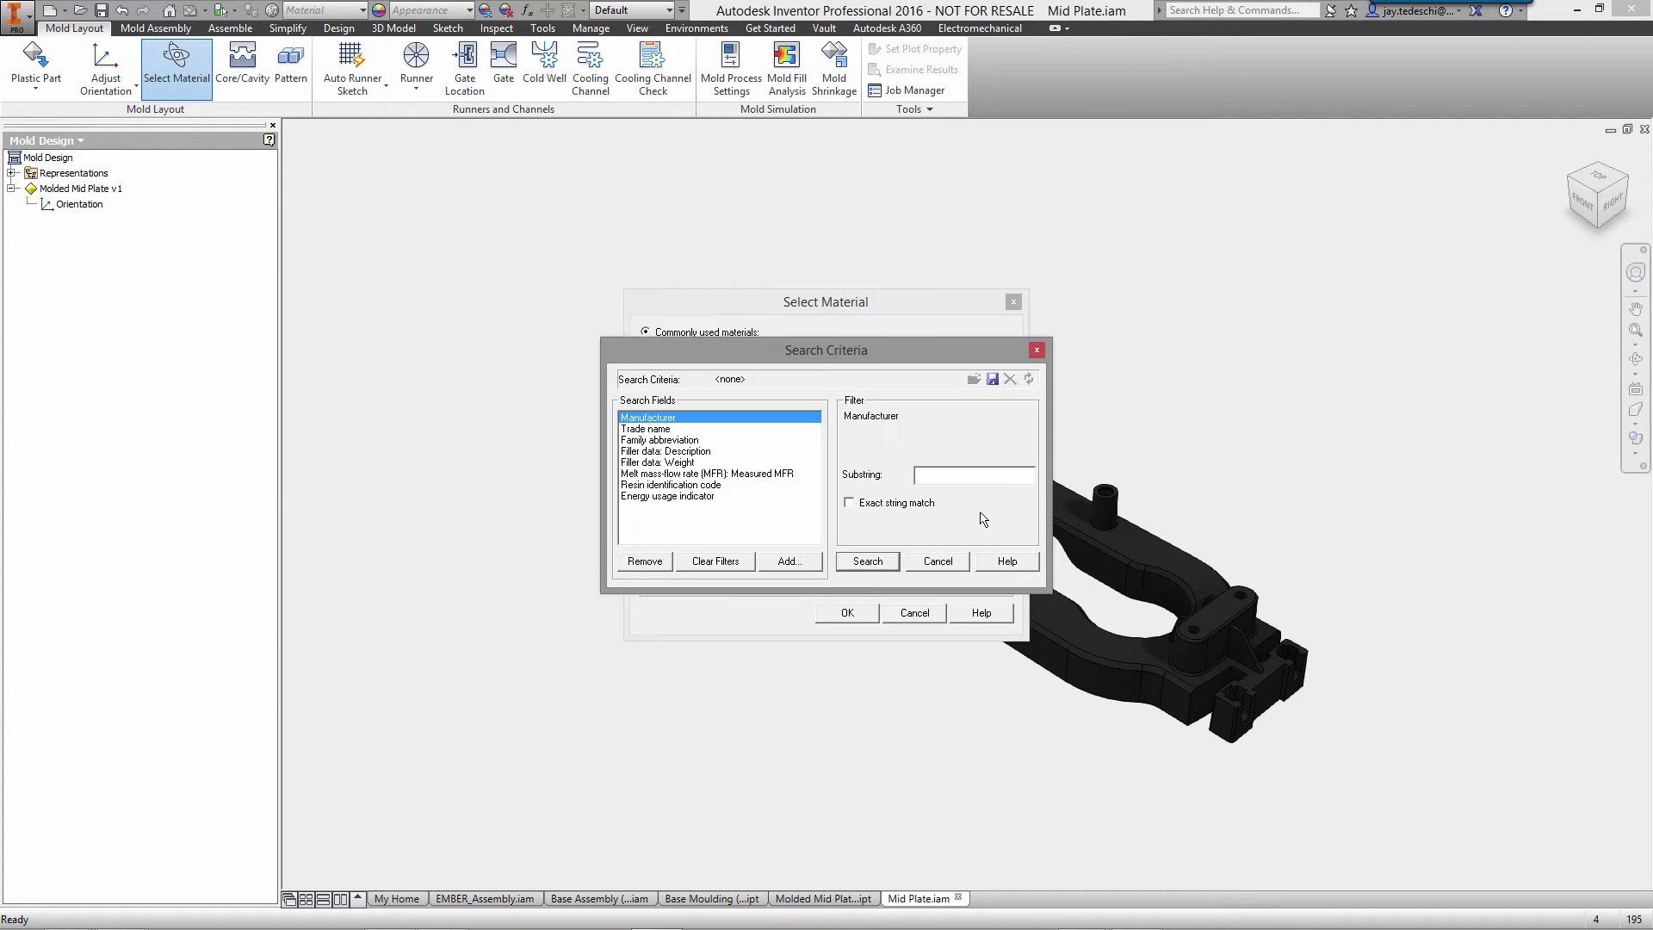
pyautogui.write('basf')
pyautogui.click(716, 486)
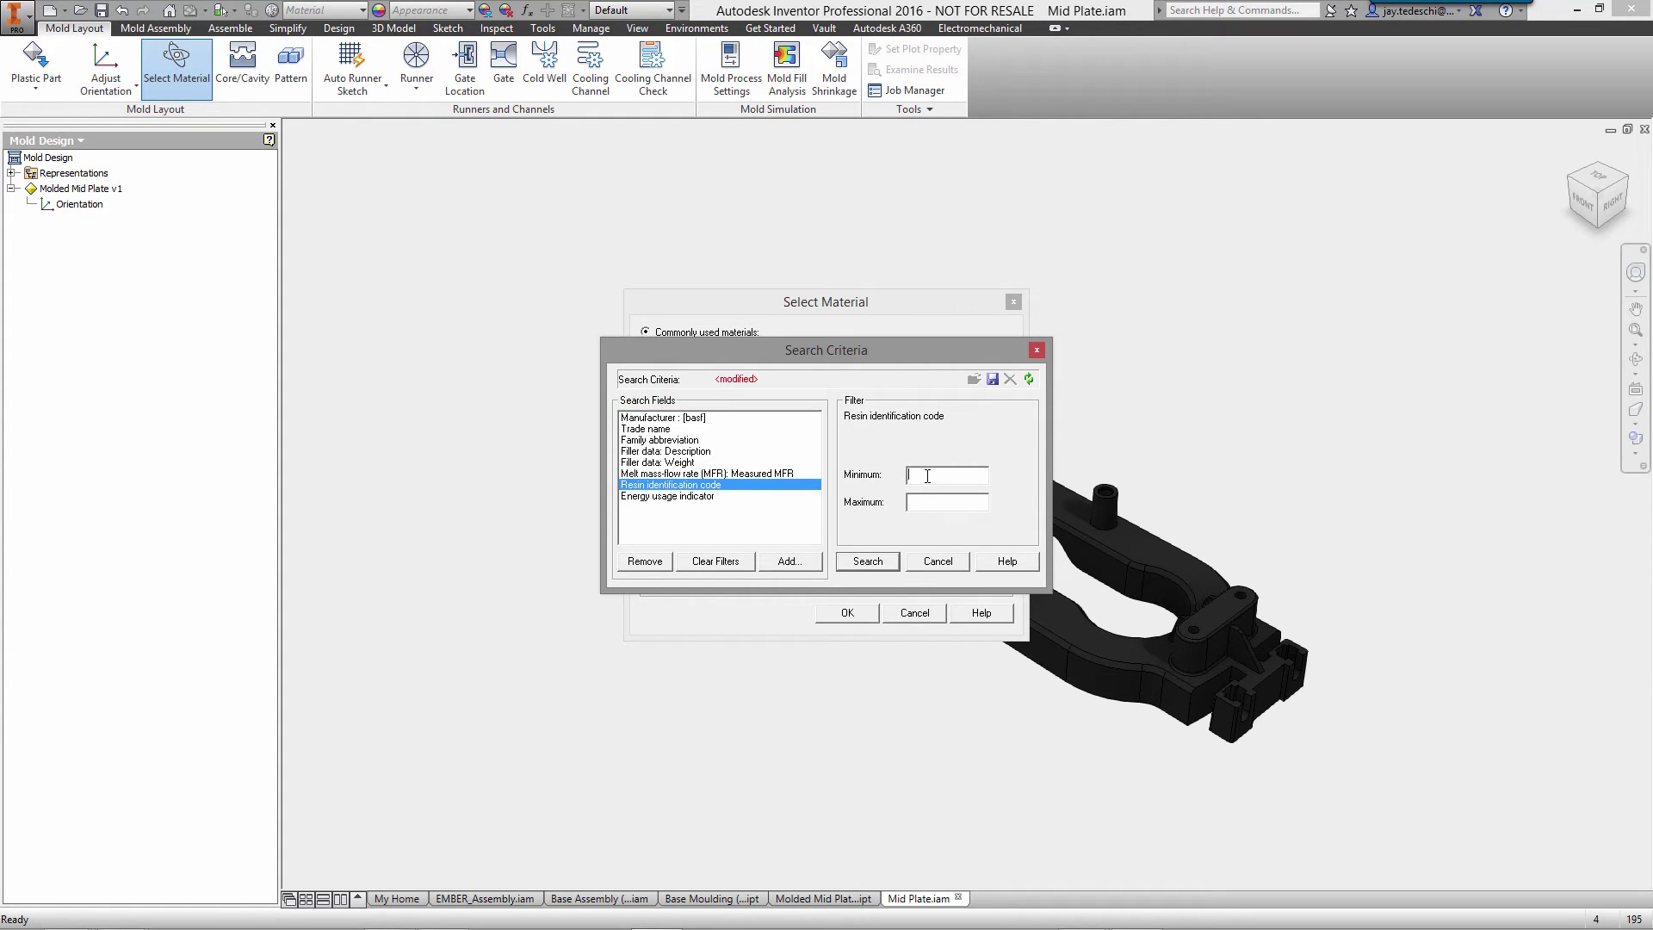
pyautogui.click(764, 497)
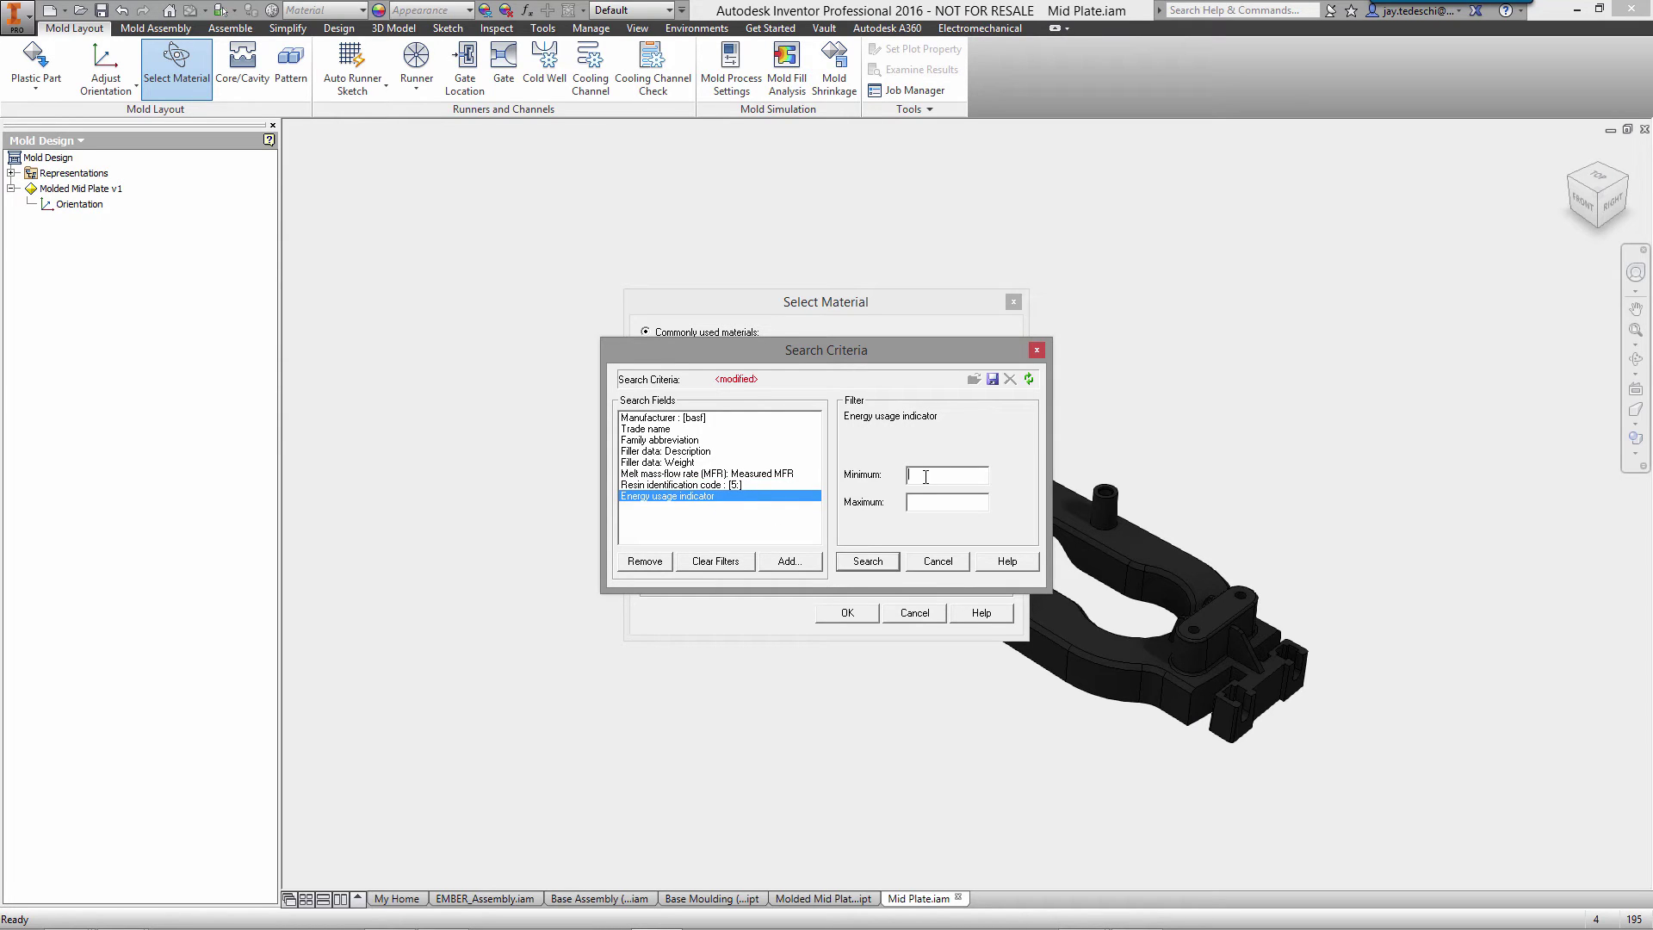
pyautogui.click(867, 561)
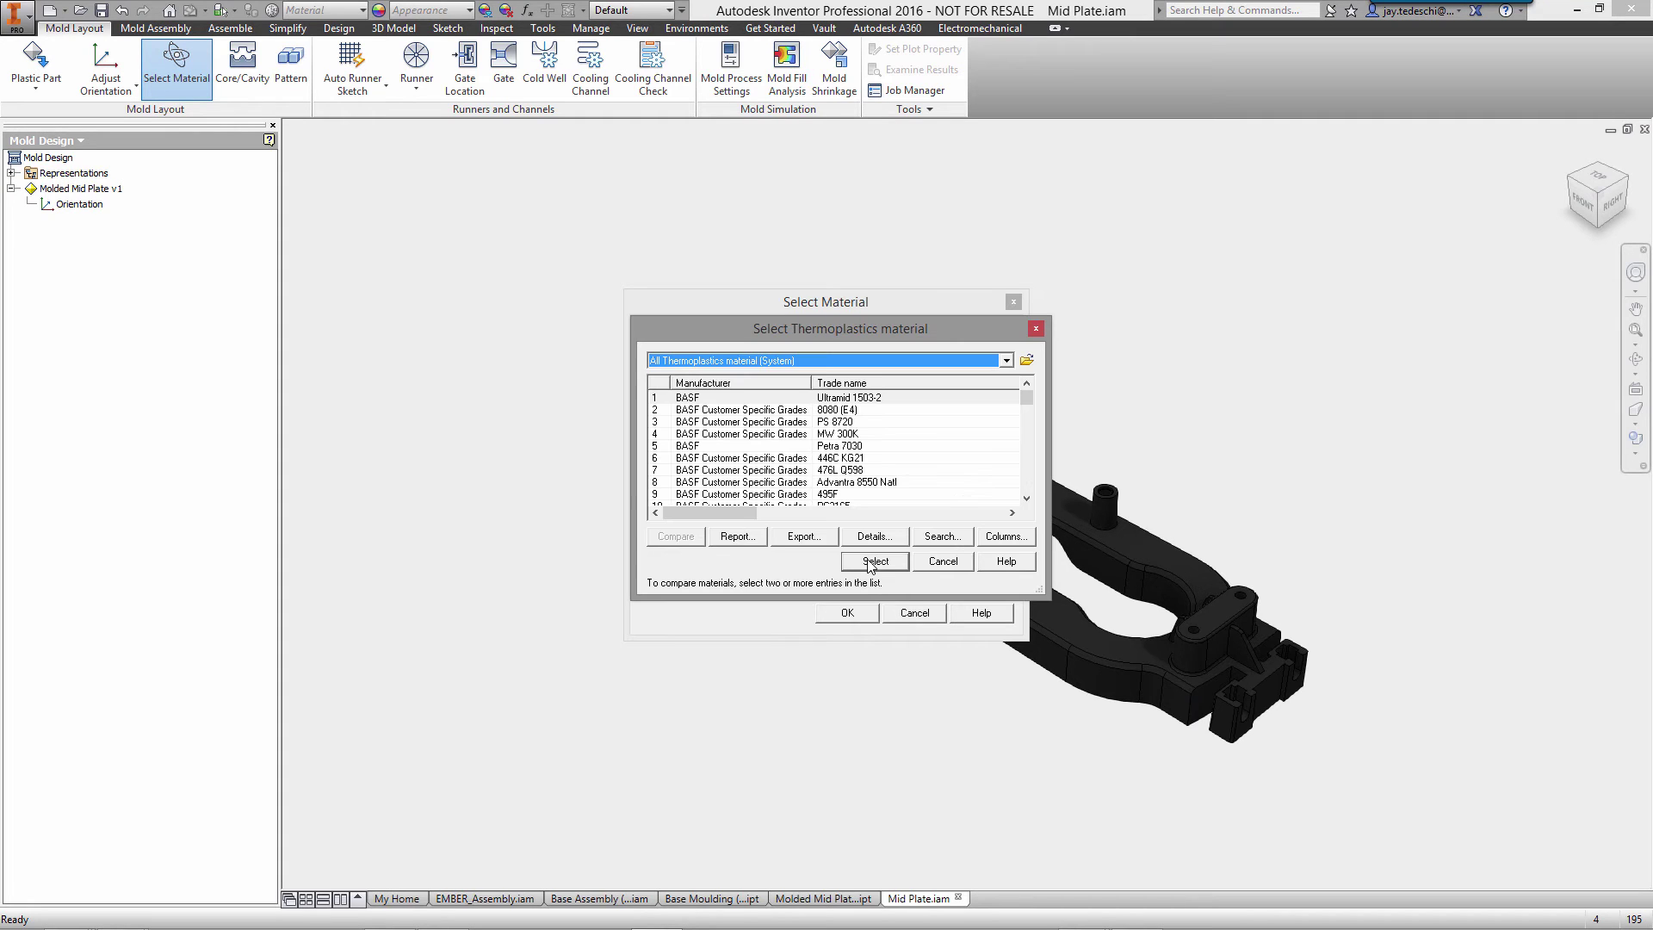
# Step: Narrow the search to customer-specific Ultramid grades and assign Ultramid KR 4450
pyautogui.click(942, 536)
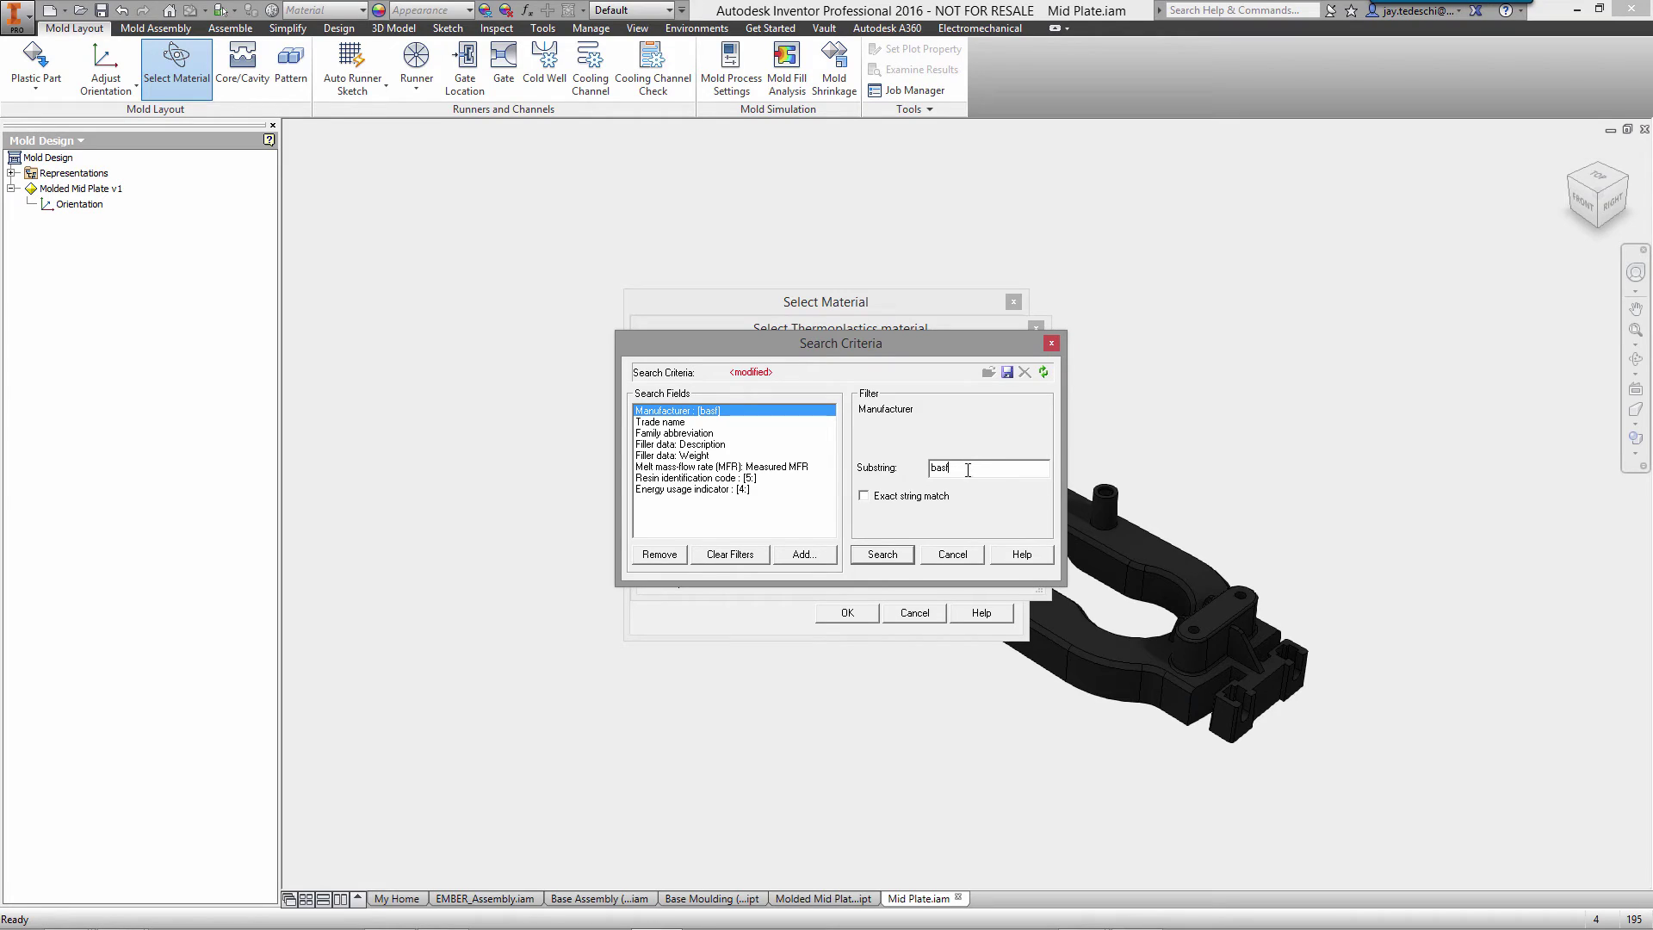
pyautogui.write('customer')
pyautogui.click(670, 422)
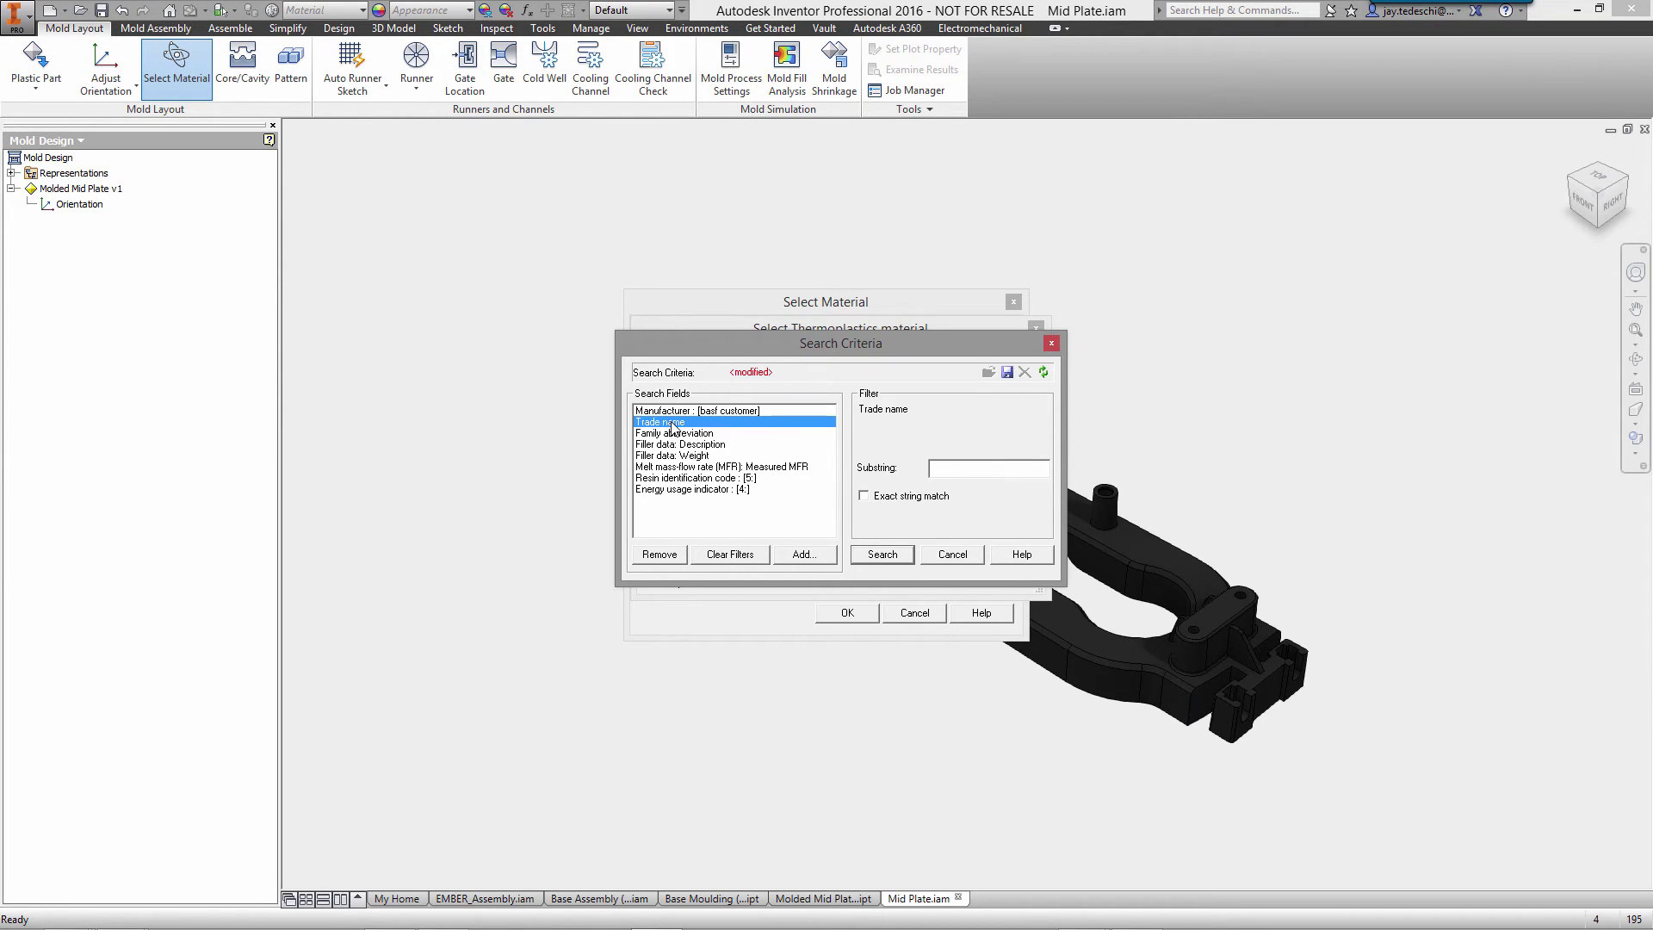
pyautogui.click(961, 467)
pyautogui.write('ultramid')
pyautogui.click(901, 558)
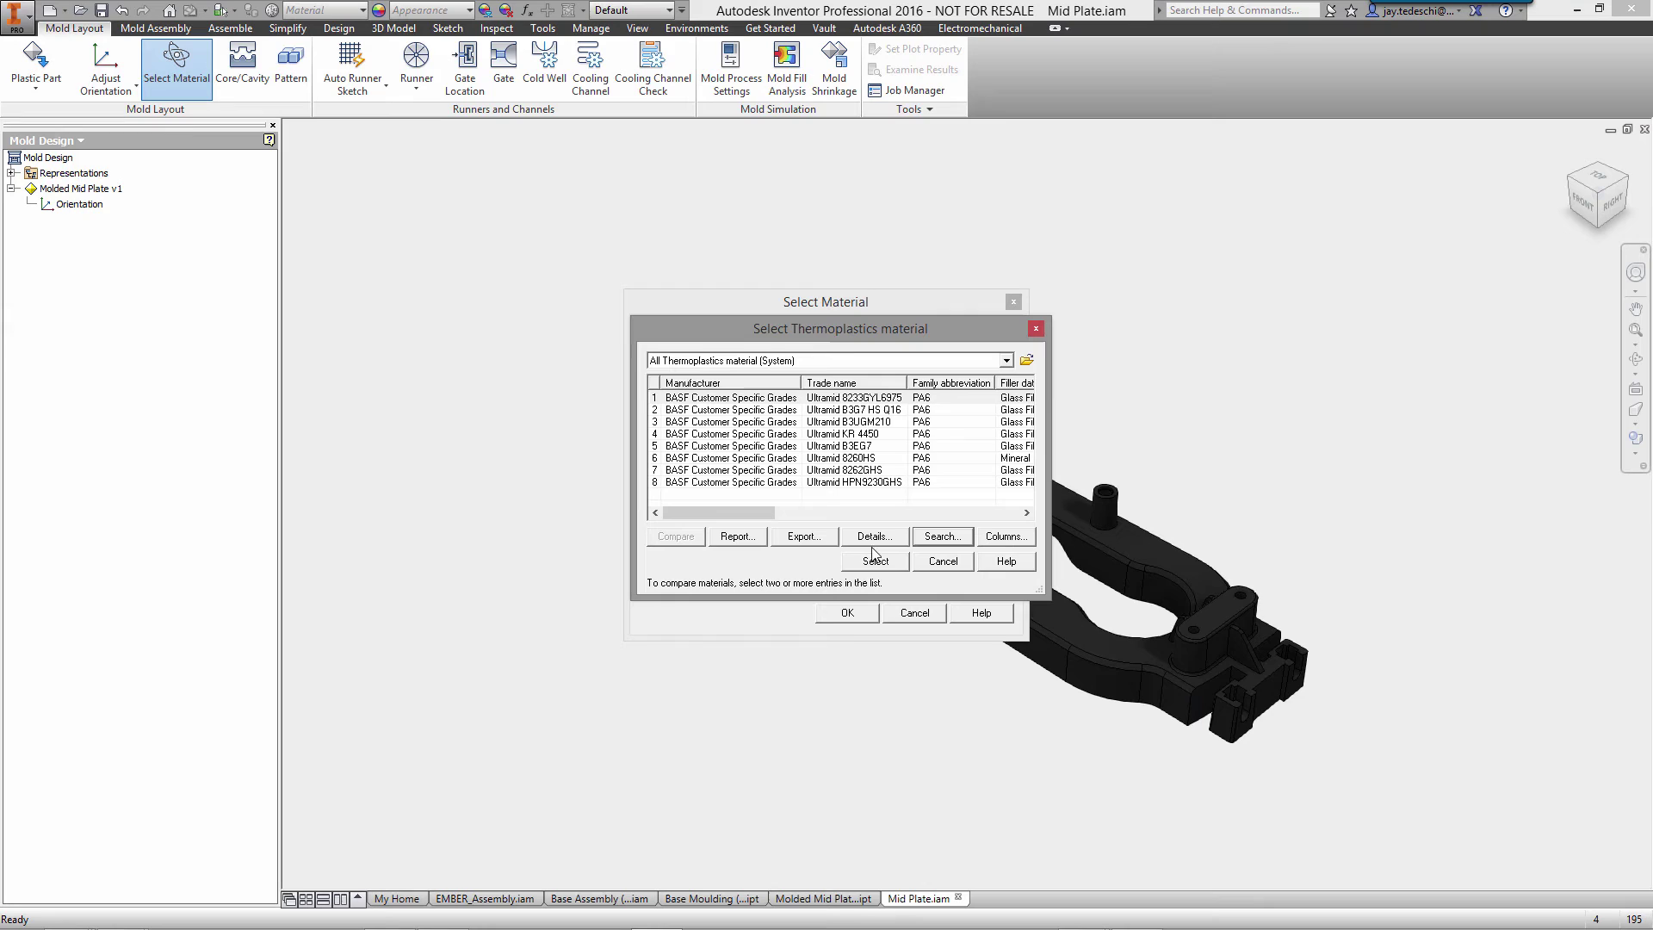
pyautogui.moveTo(756, 515); pyautogui.dragTo(825, 525)
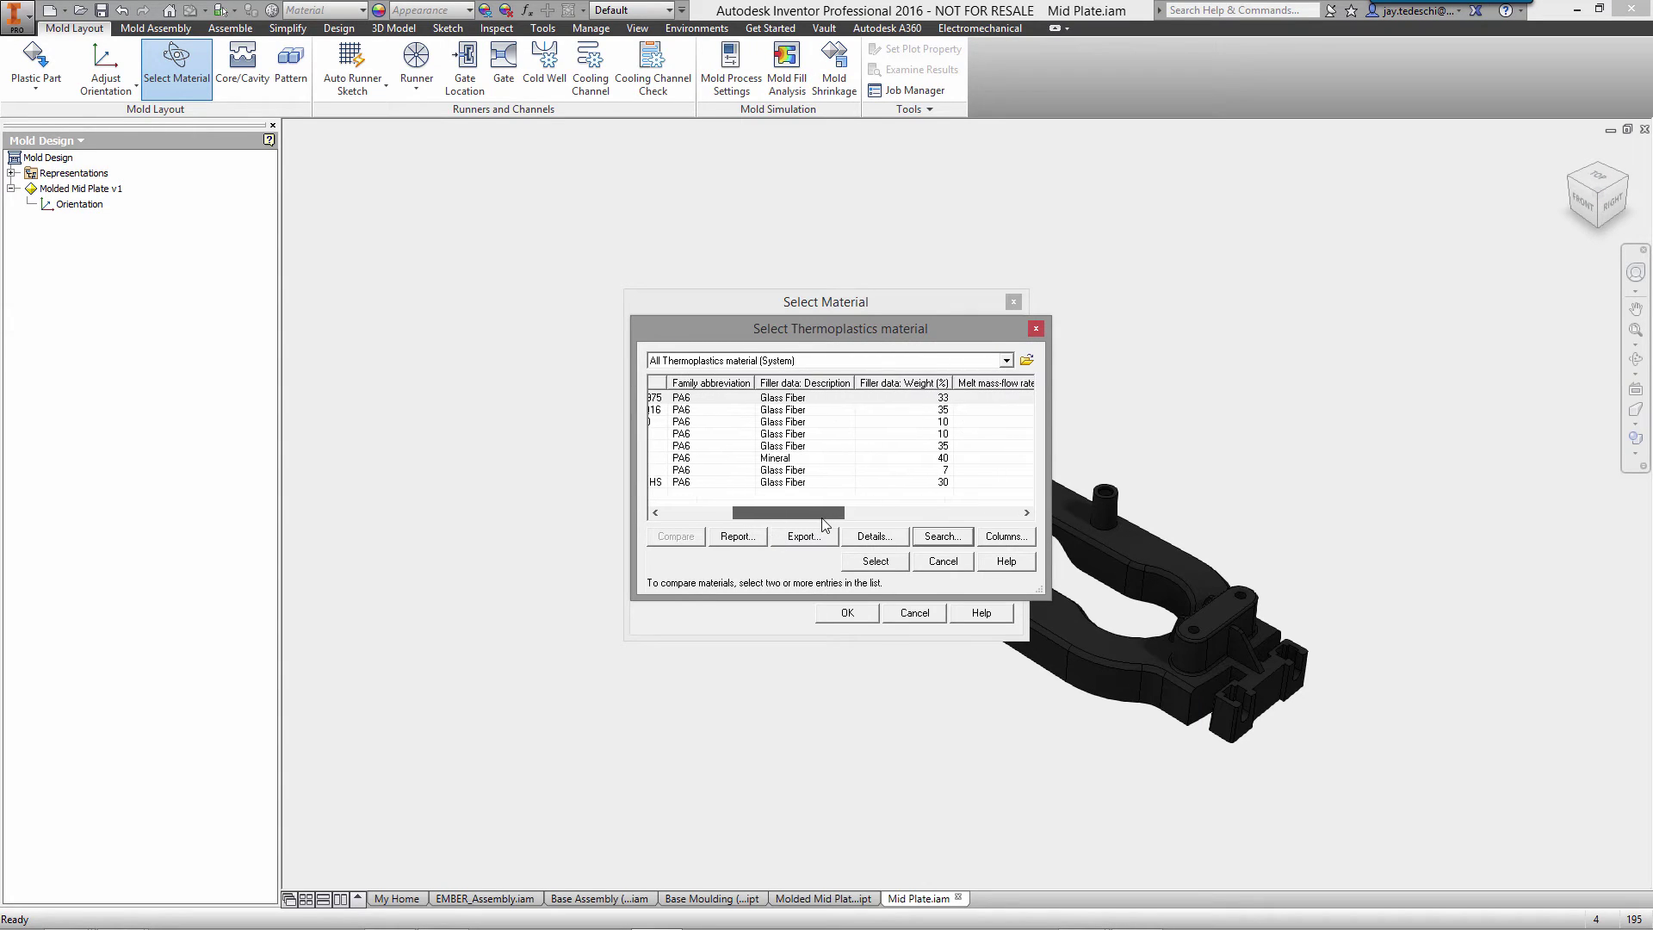
pyautogui.click(796, 435)
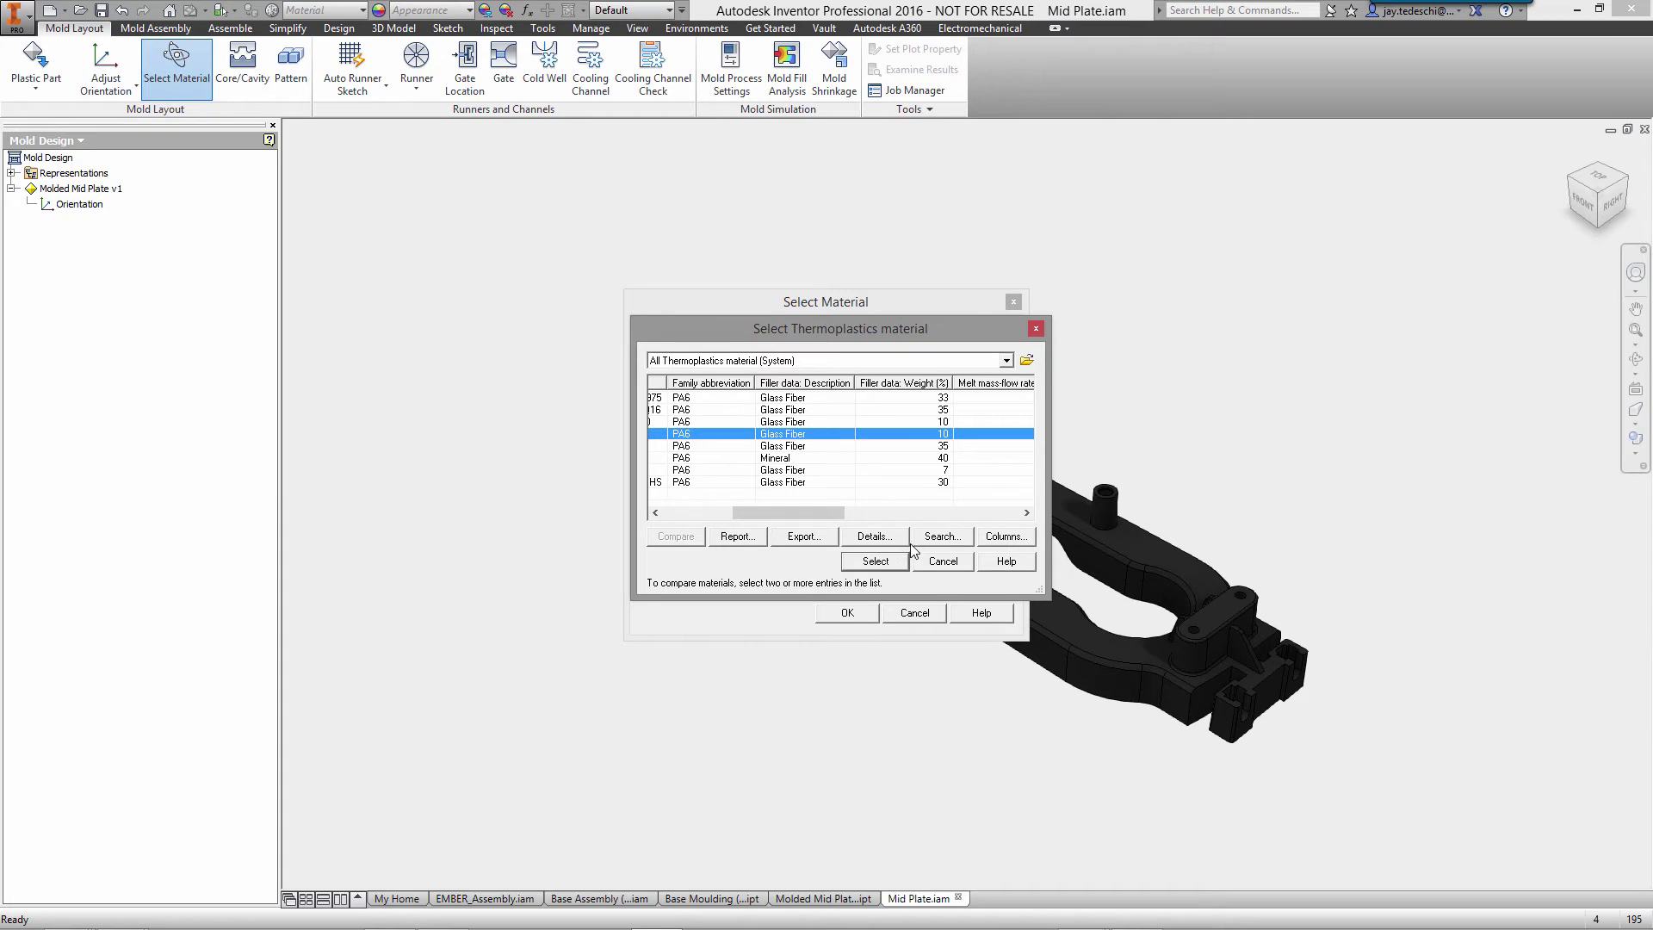
pyautogui.click(872, 561)
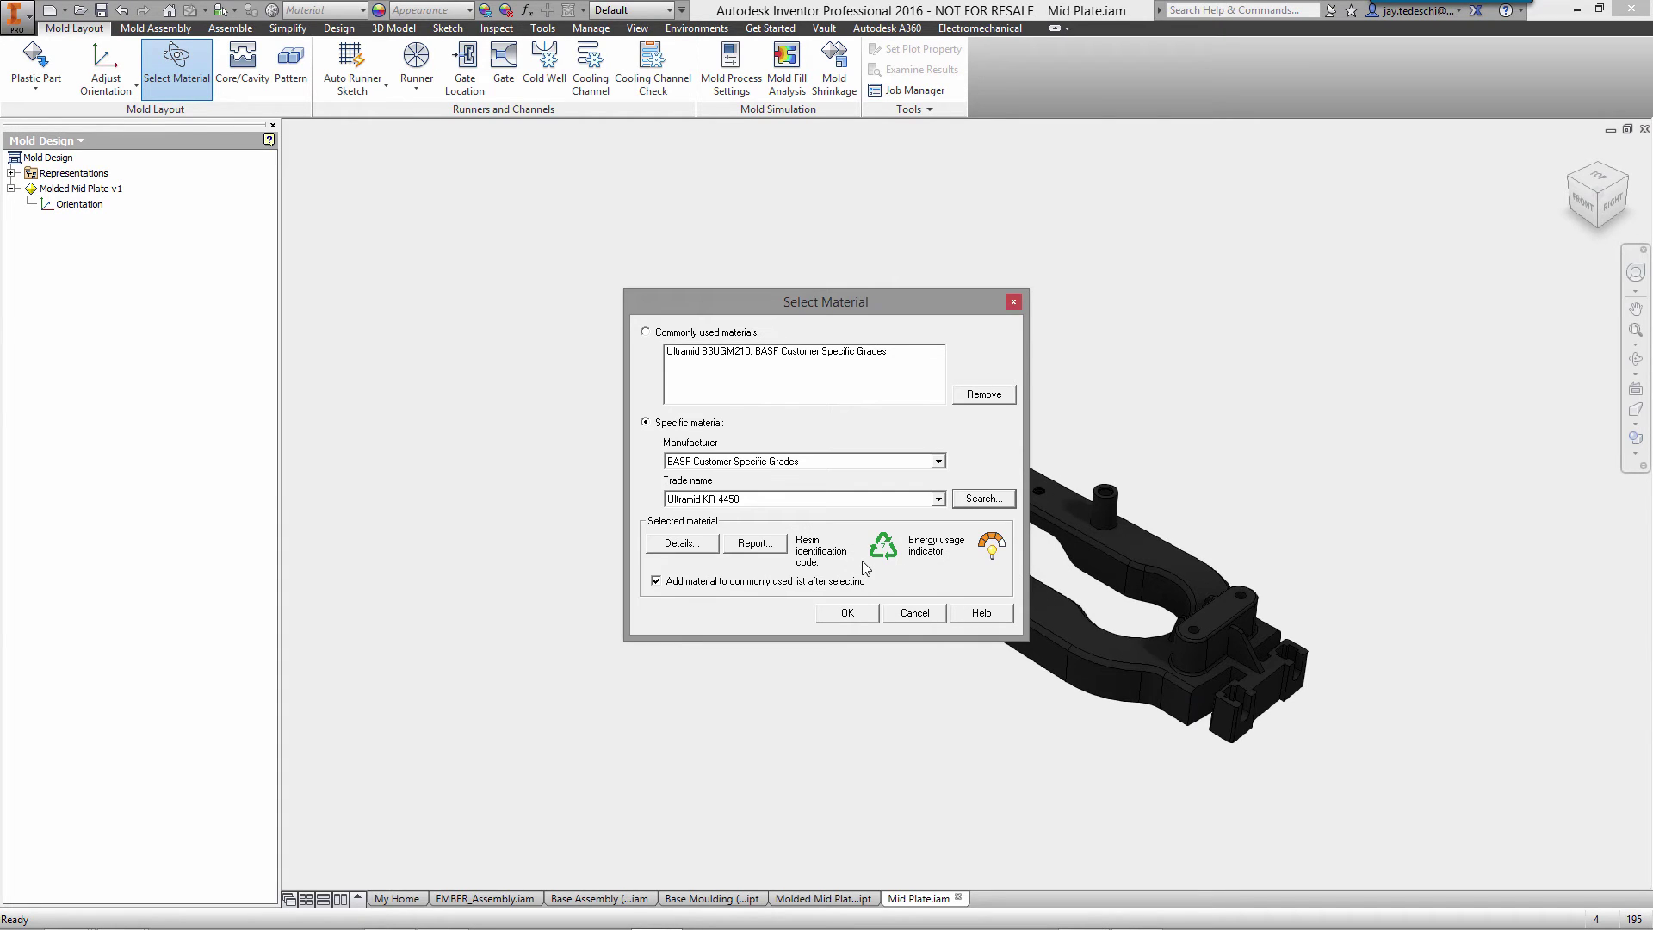
pyautogui.click(848, 613)
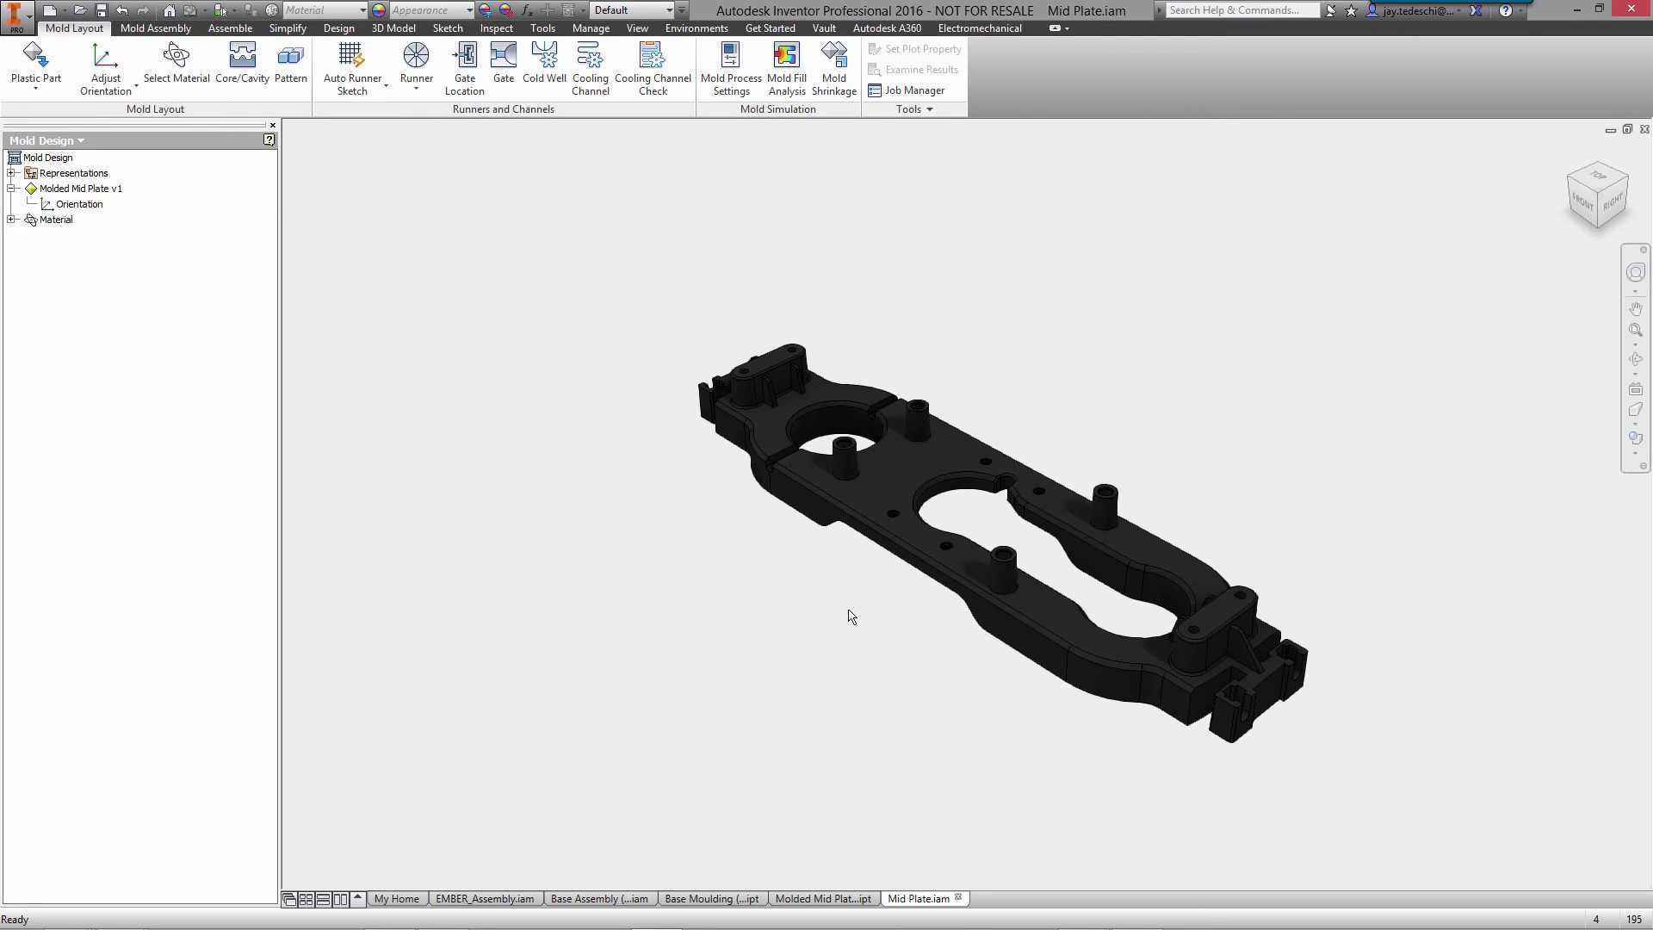
# Step: Enter the Core/Cavity environment and switch the scene lighting to Grid Light
pyautogui.click(12, 219)
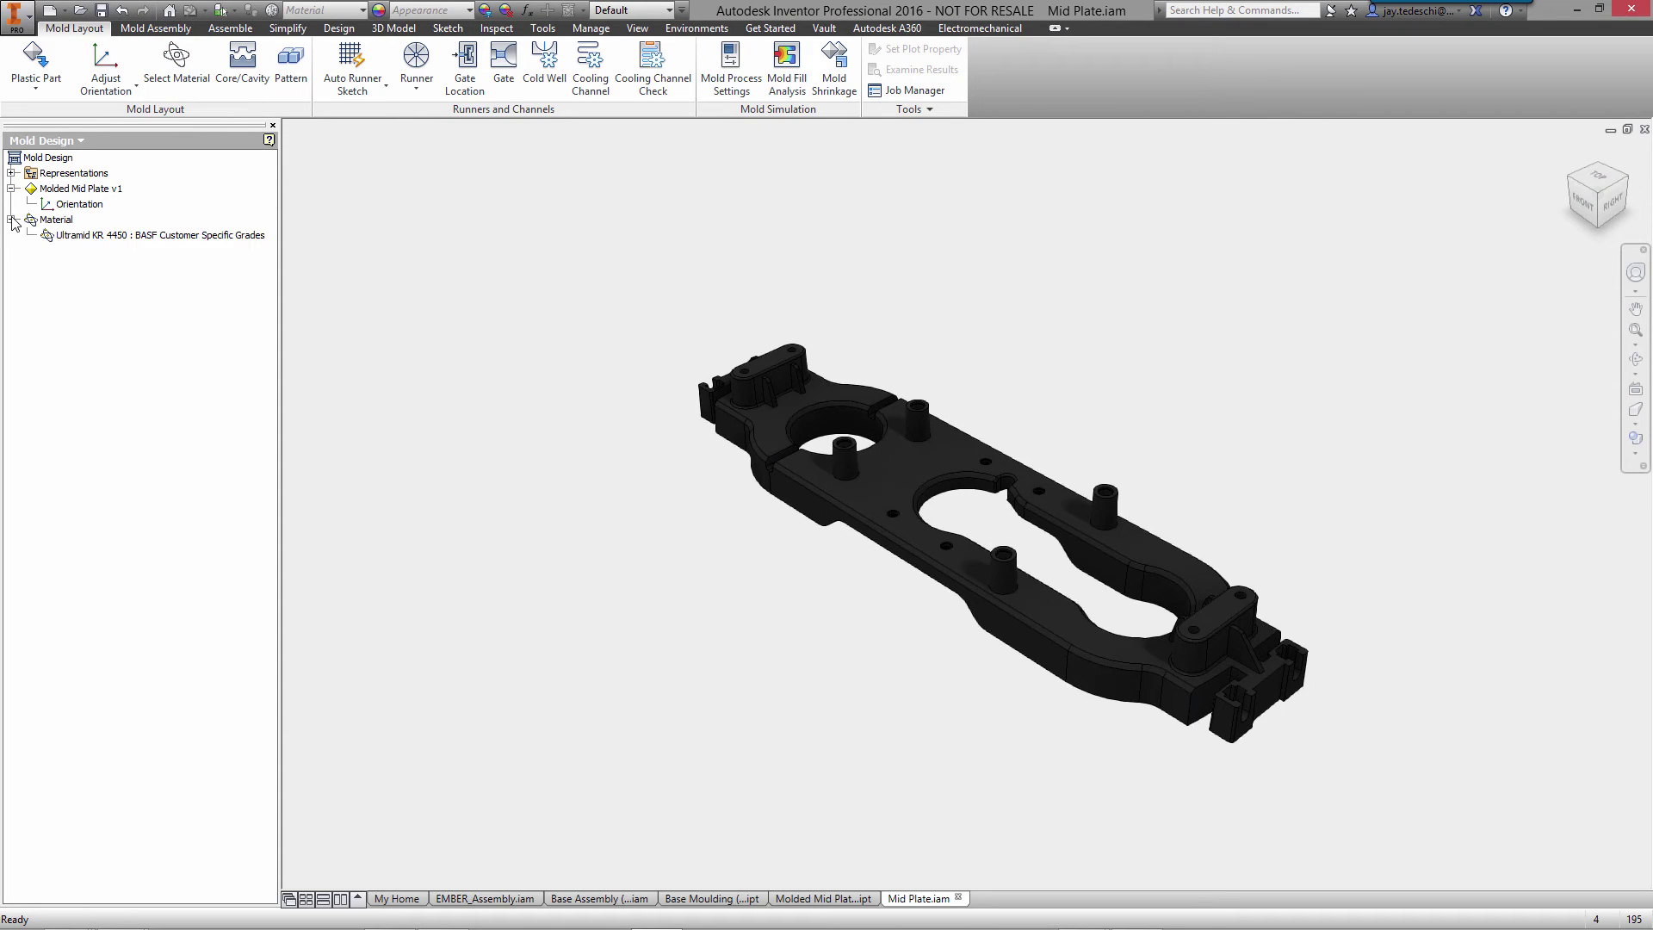
pyautogui.click(242, 62)
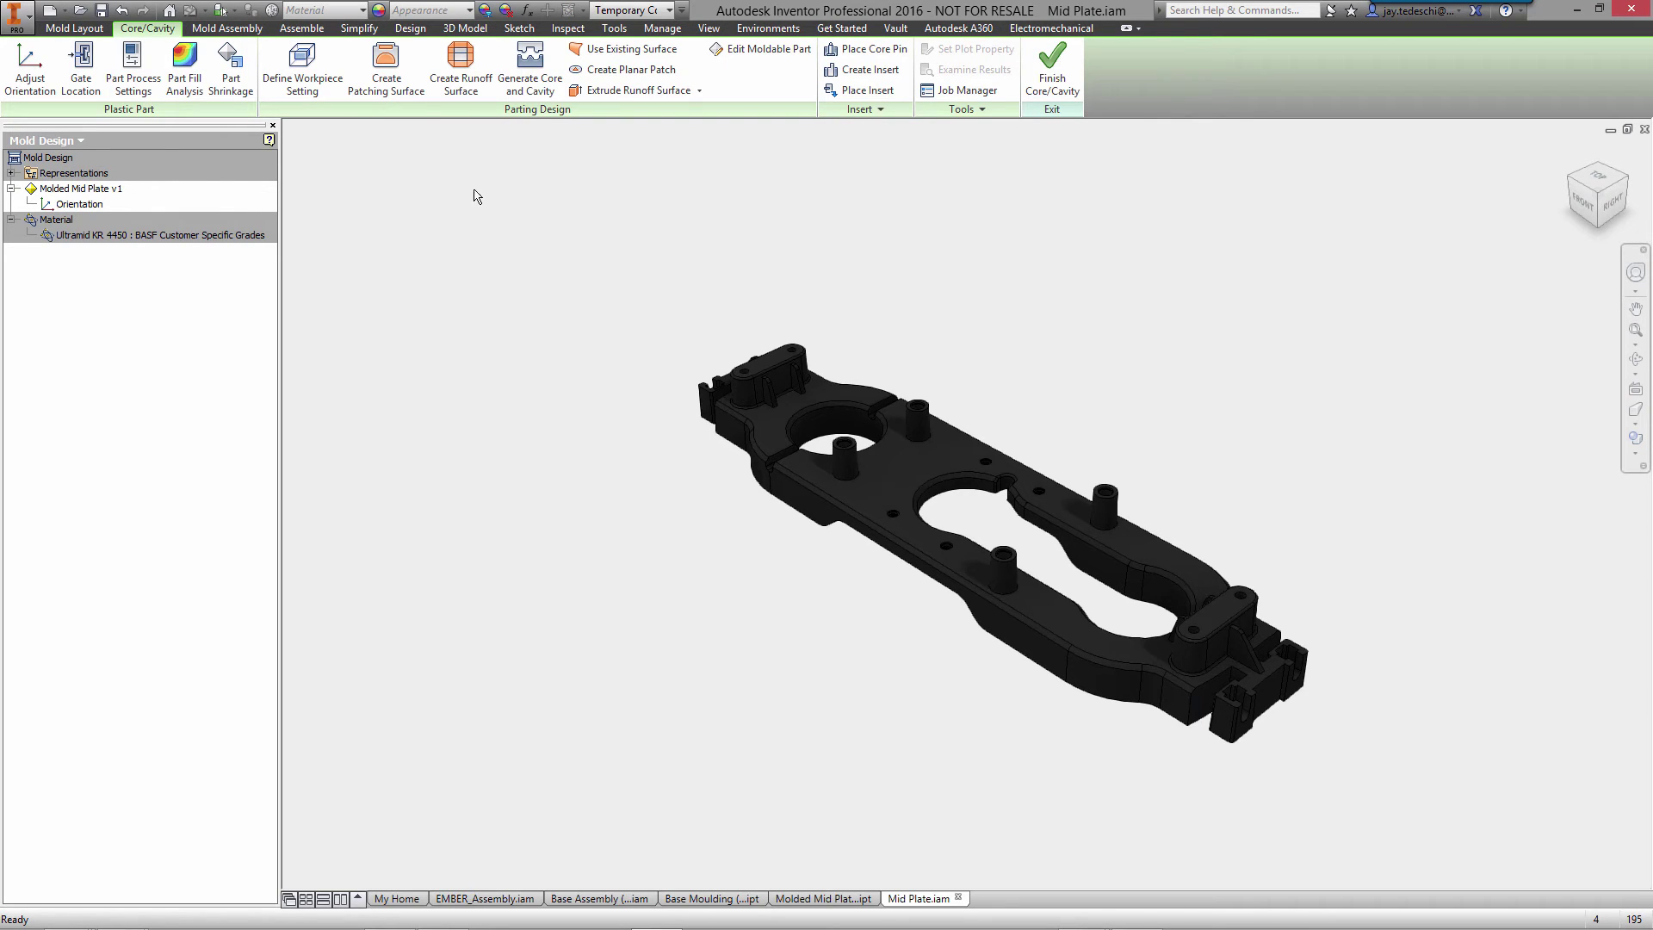
pyautogui.click(707, 28)
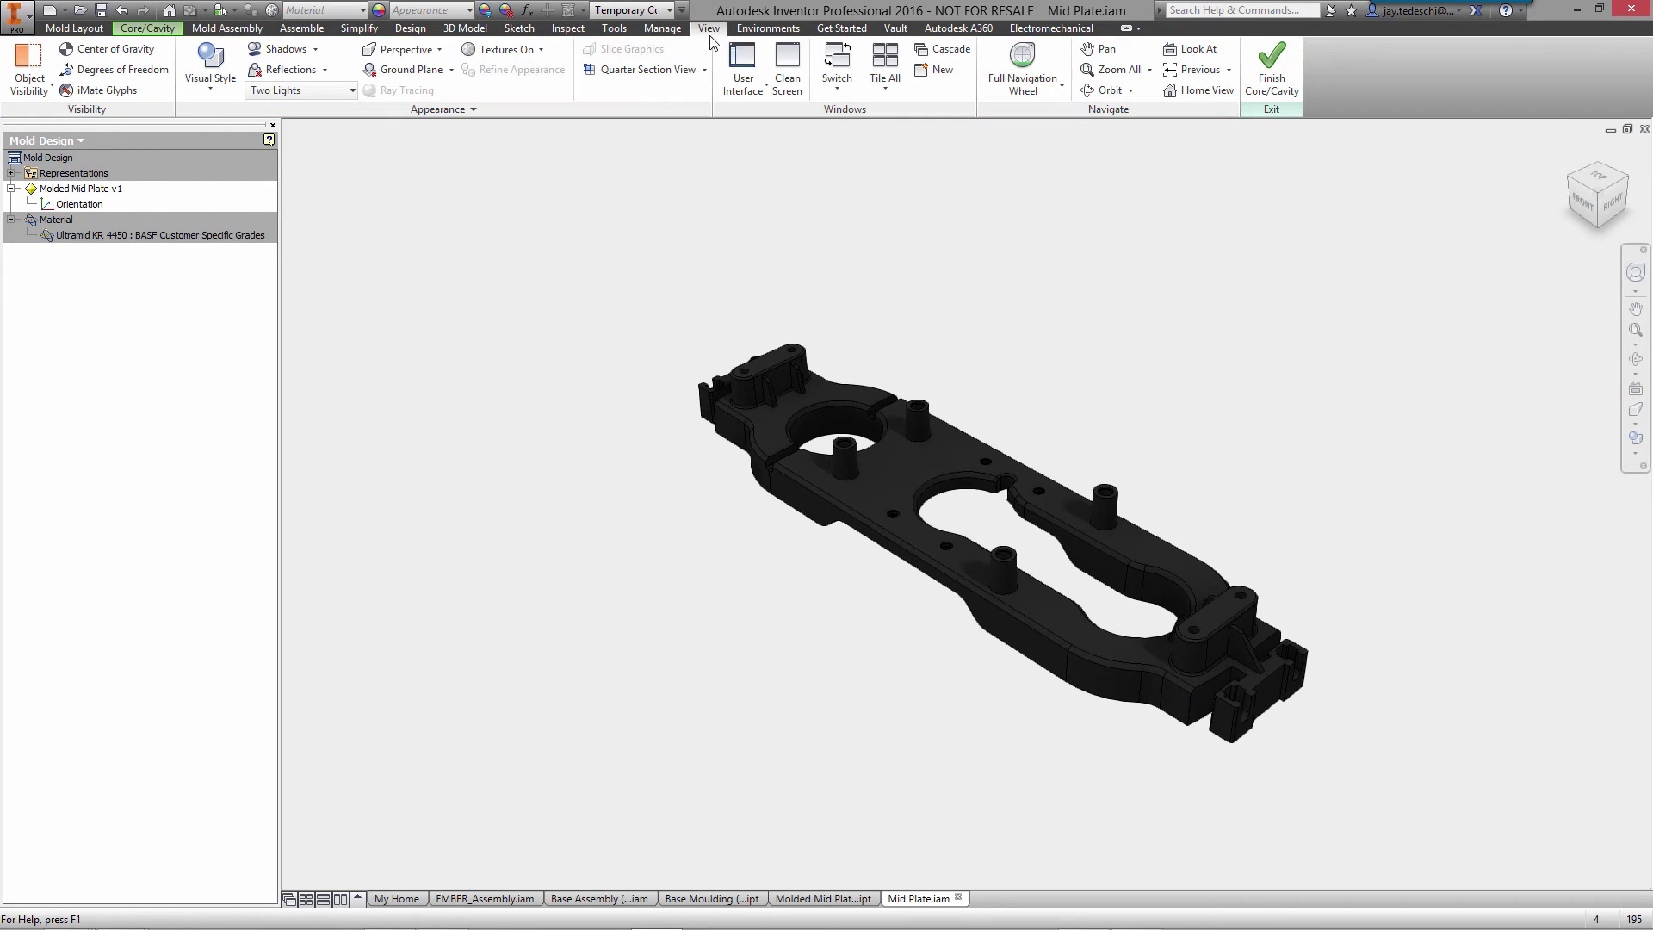
pyautogui.click(301, 90)
pyautogui.click(280, 255)
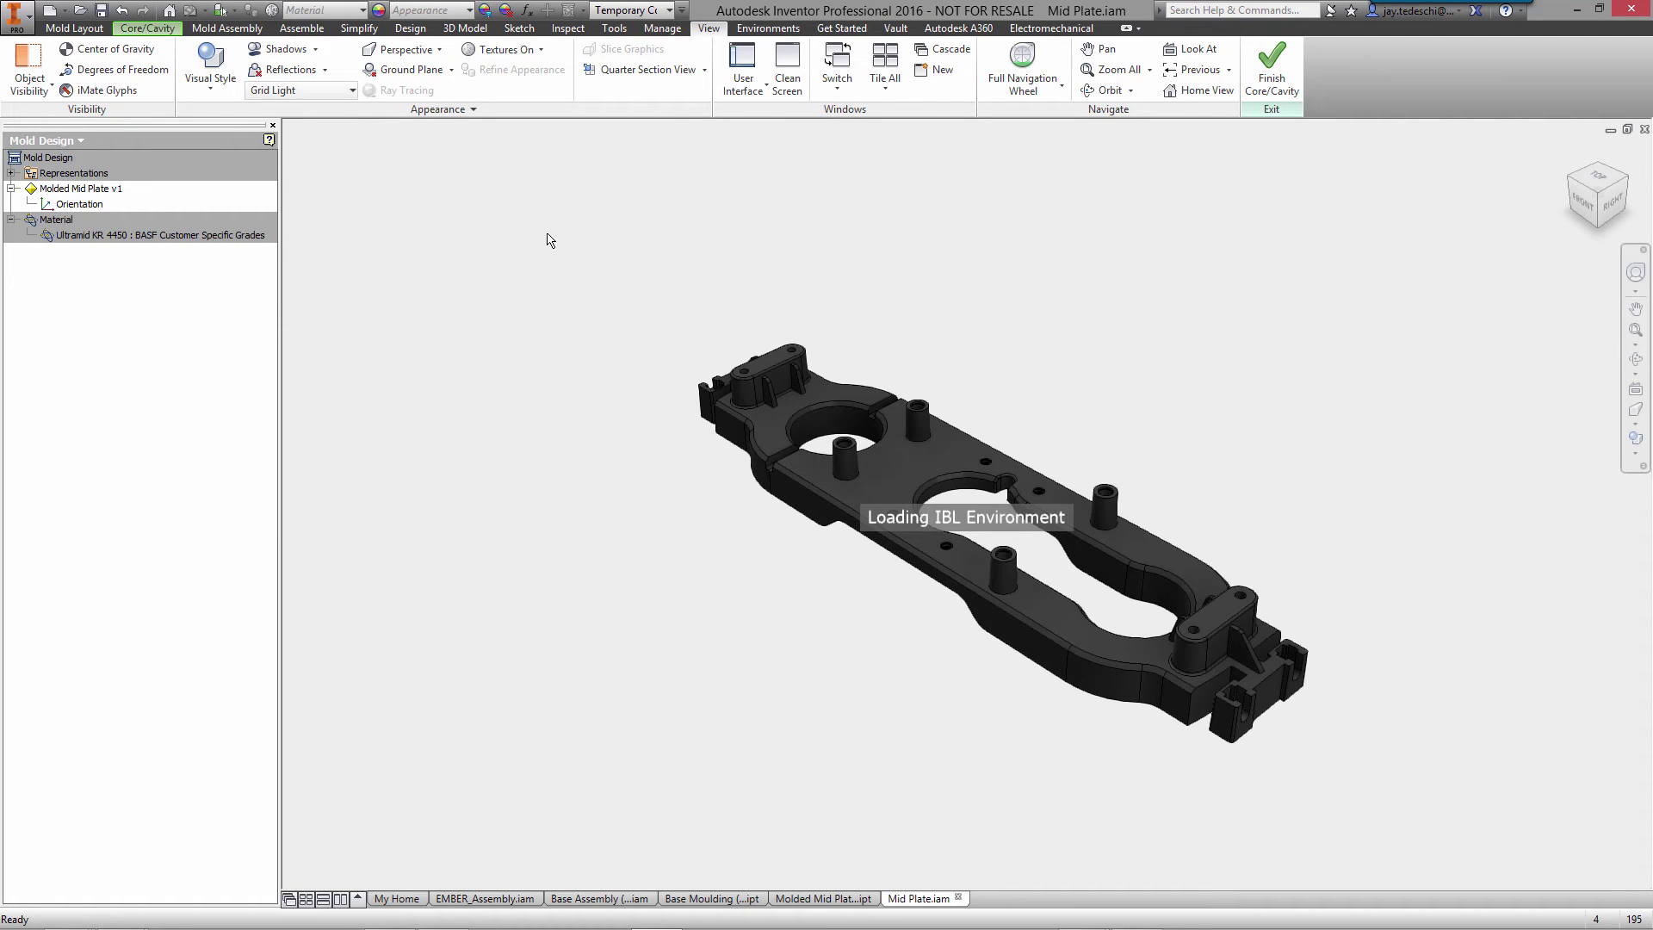
pyautogui.click(148, 28)
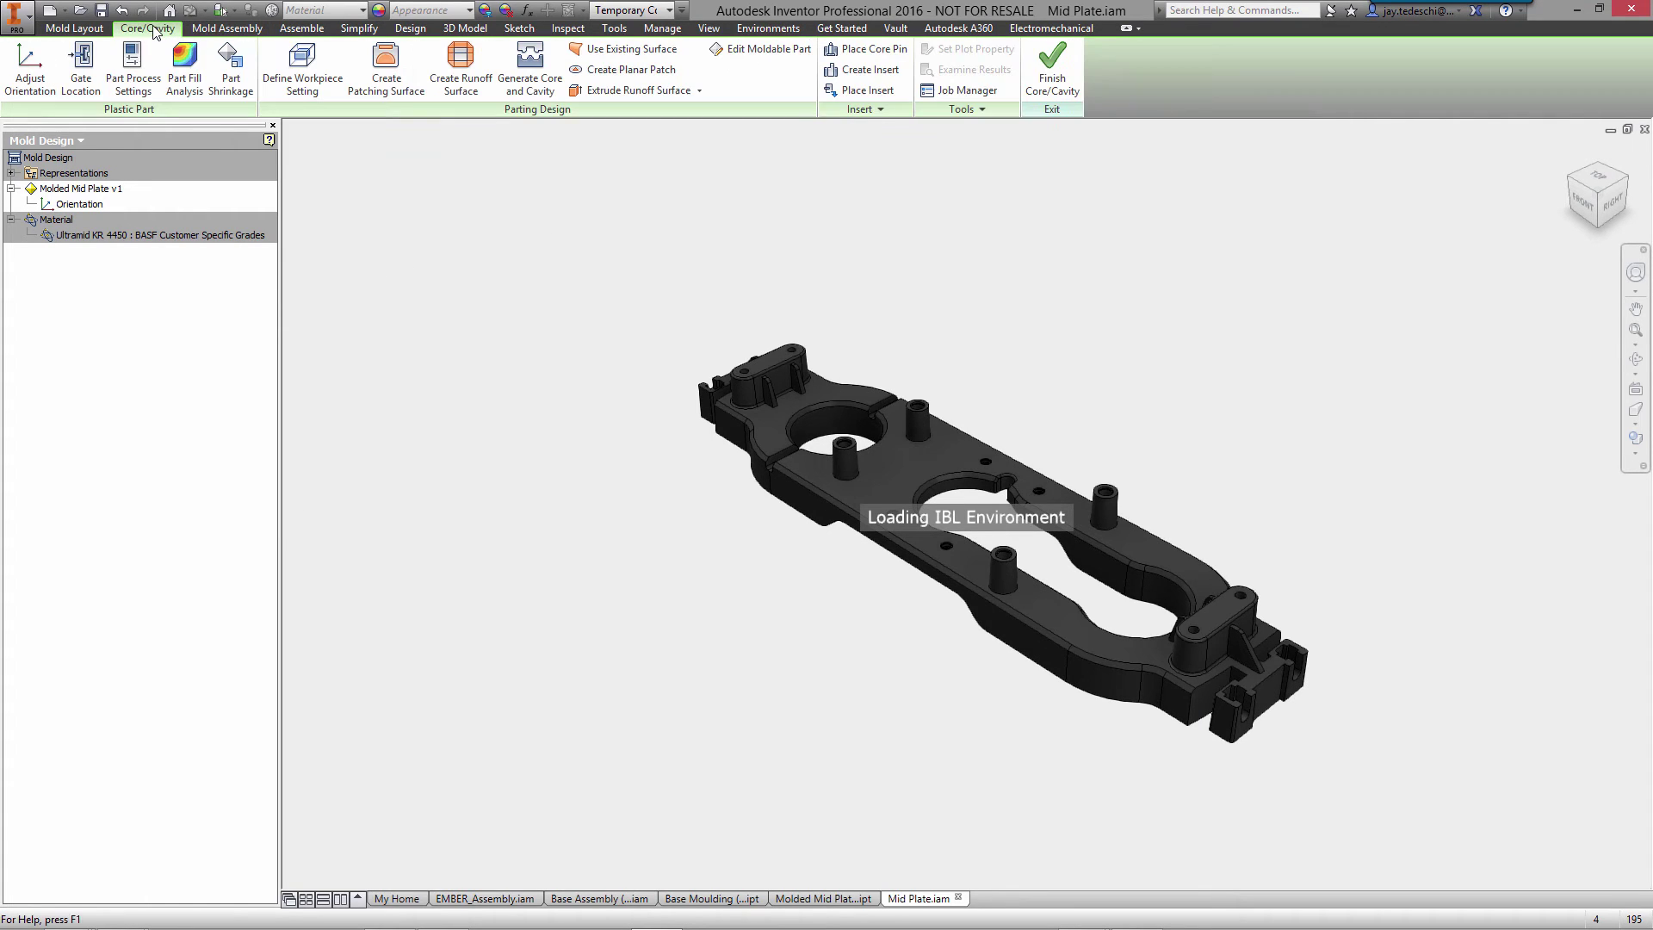
# Step: Run the suggested gate location analysis and show the Flow resistance indicator plot
pyautogui.click(81, 68)
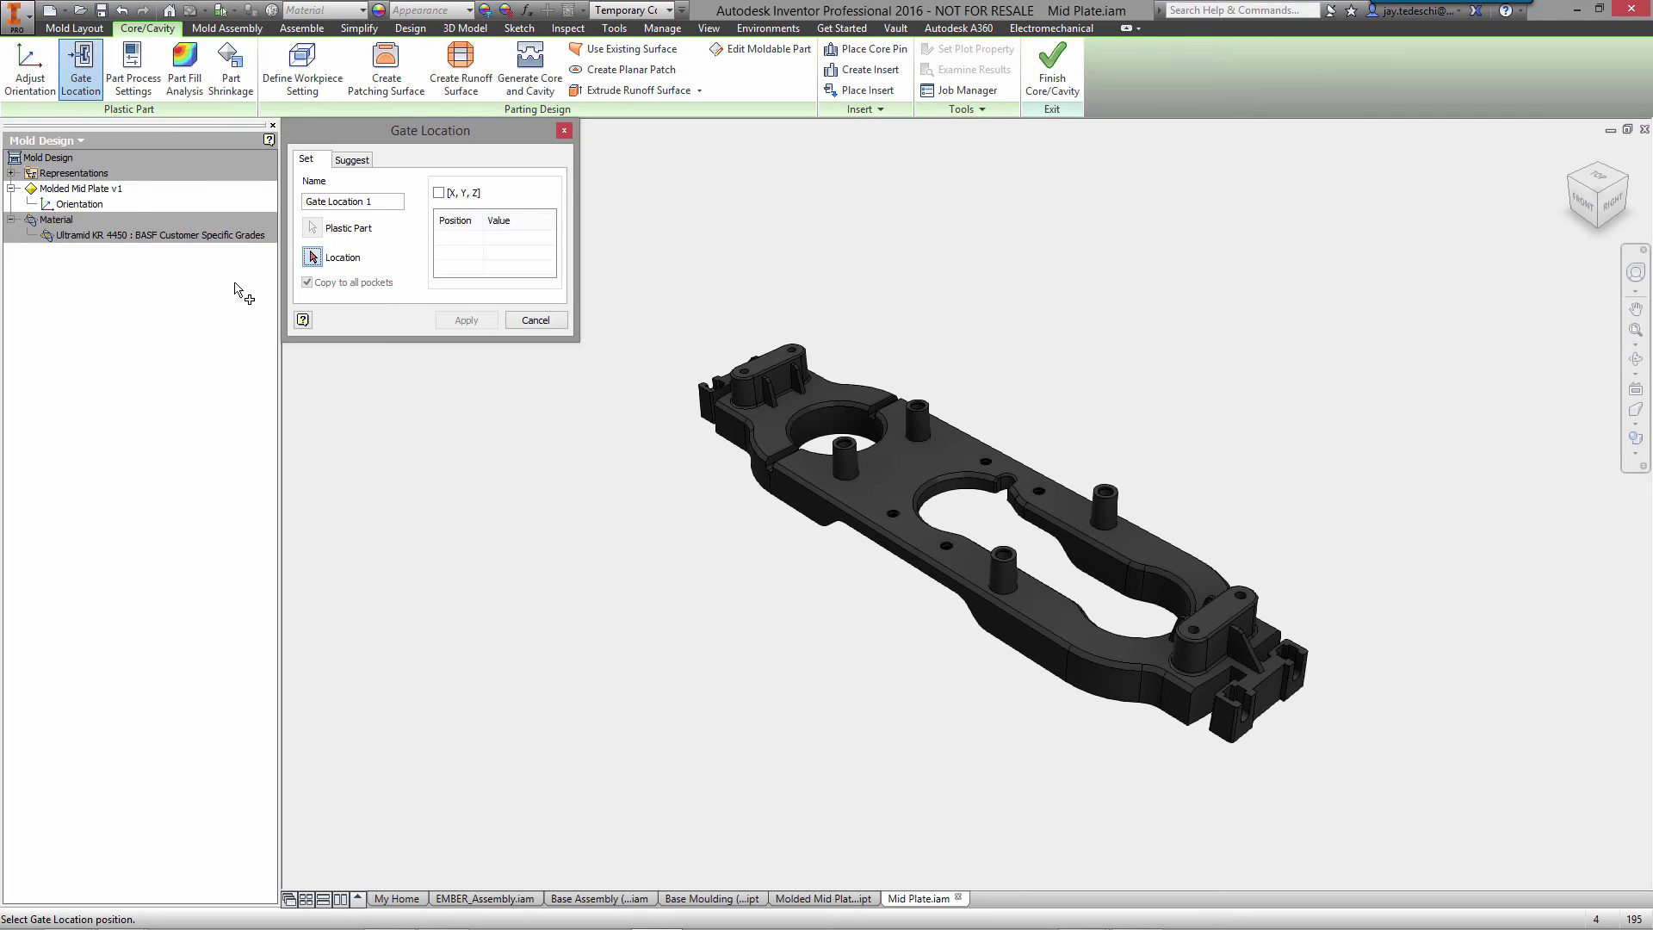
pyautogui.click(352, 159)
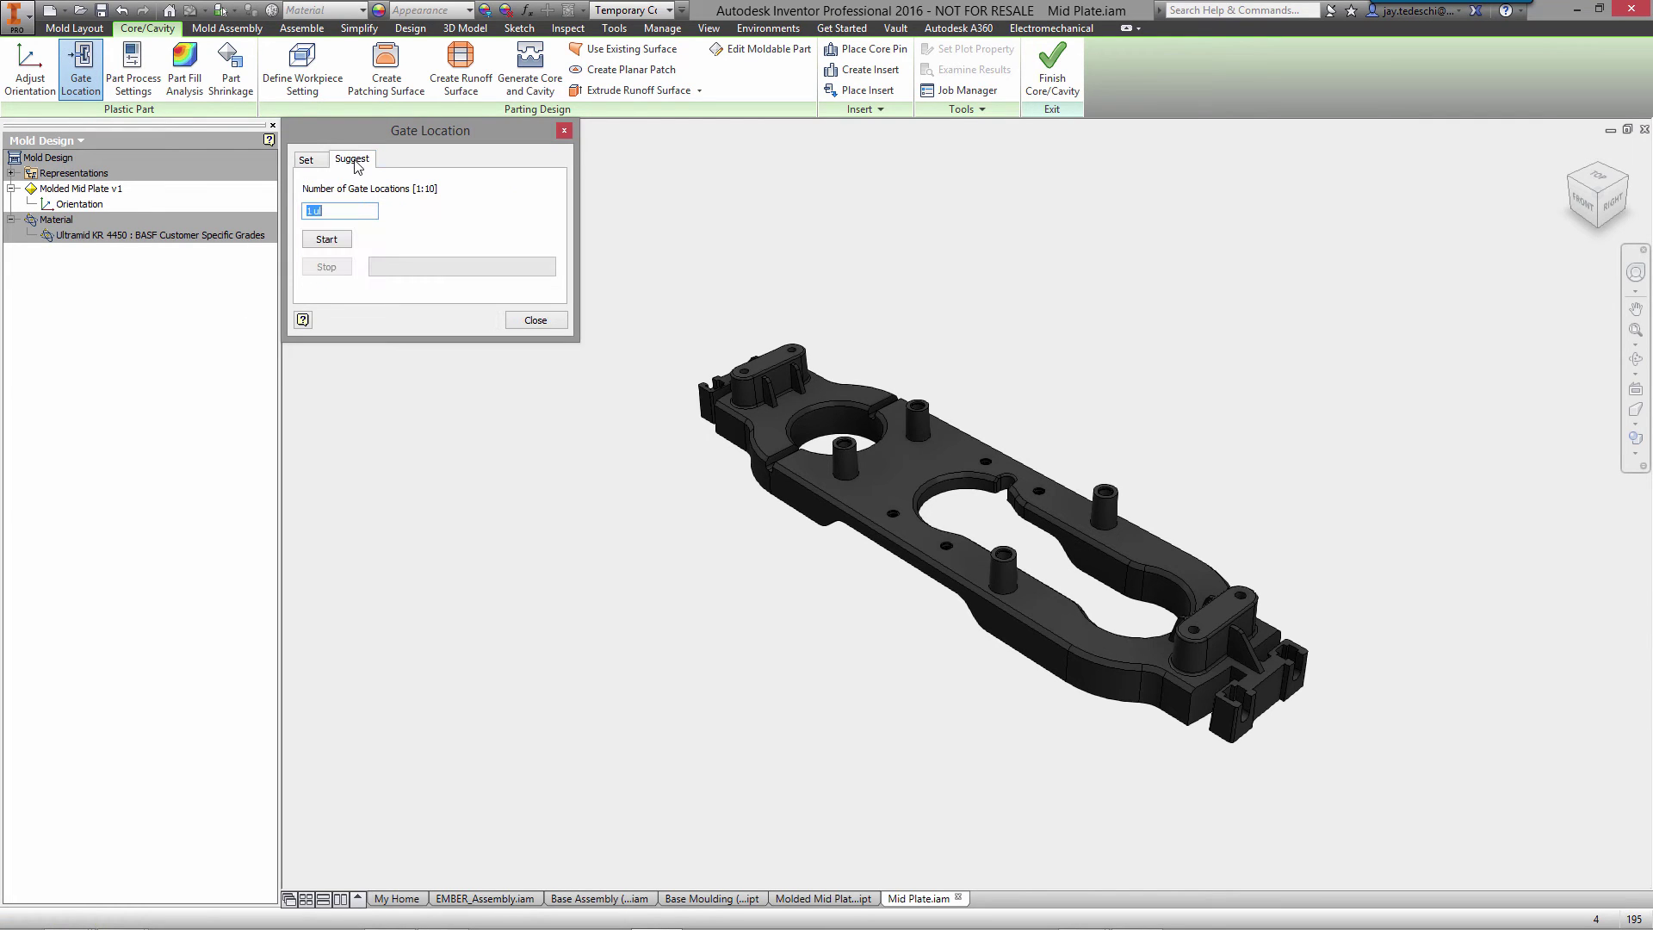
pyautogui.click(334, 241)
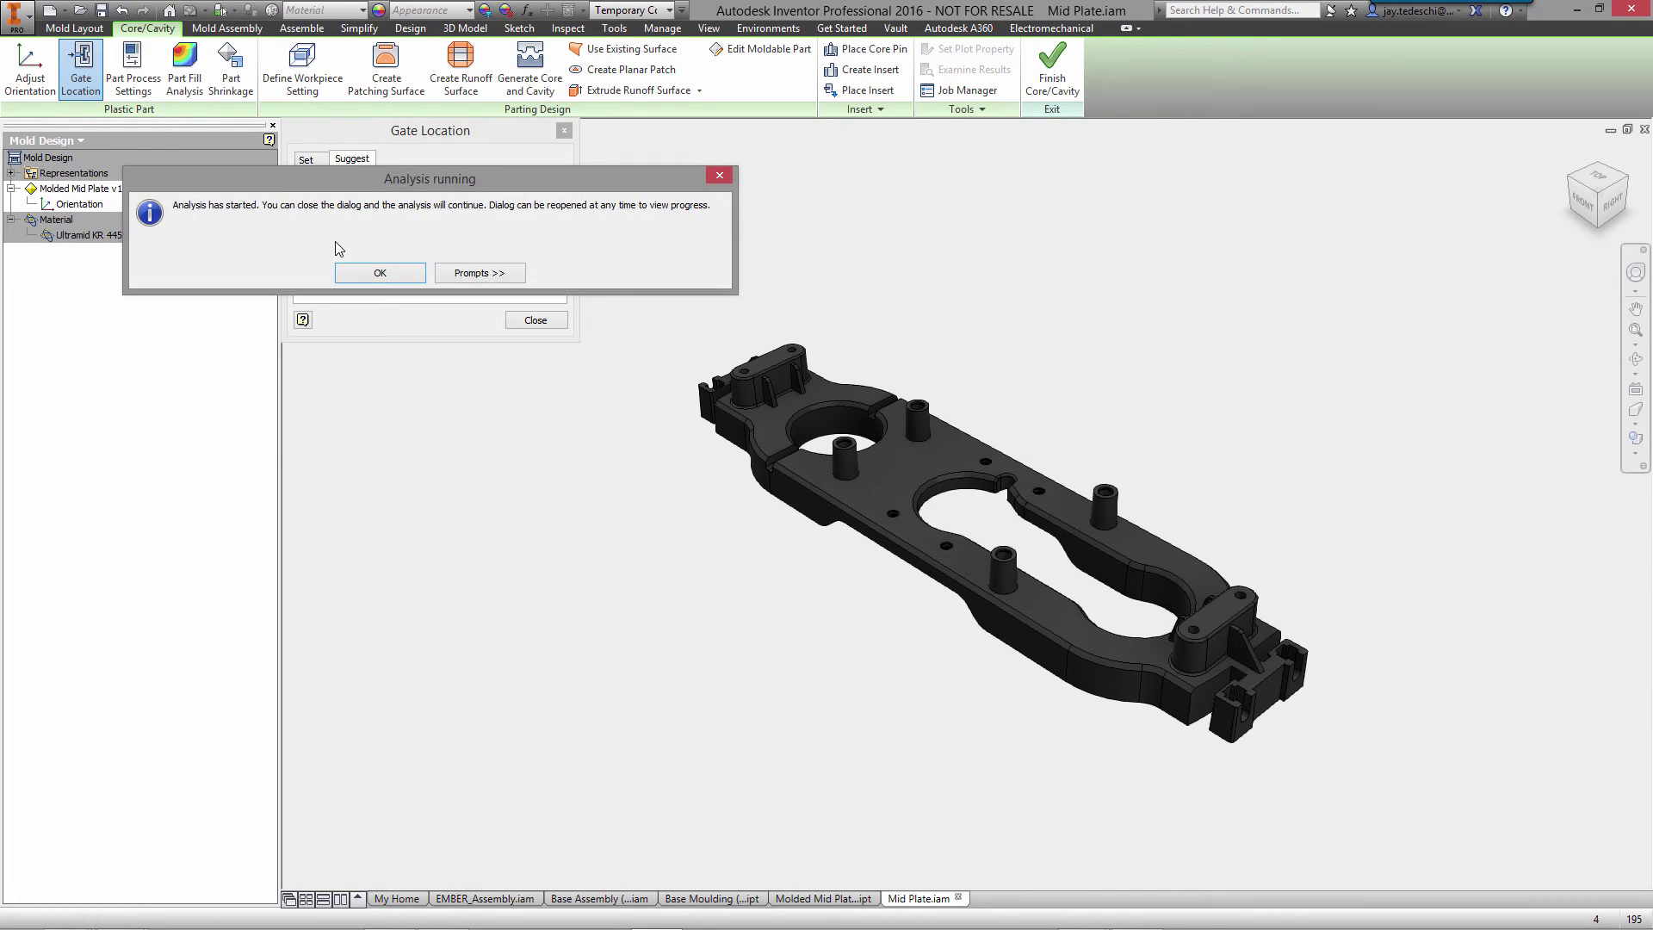
pyautogui.click(380, 272)
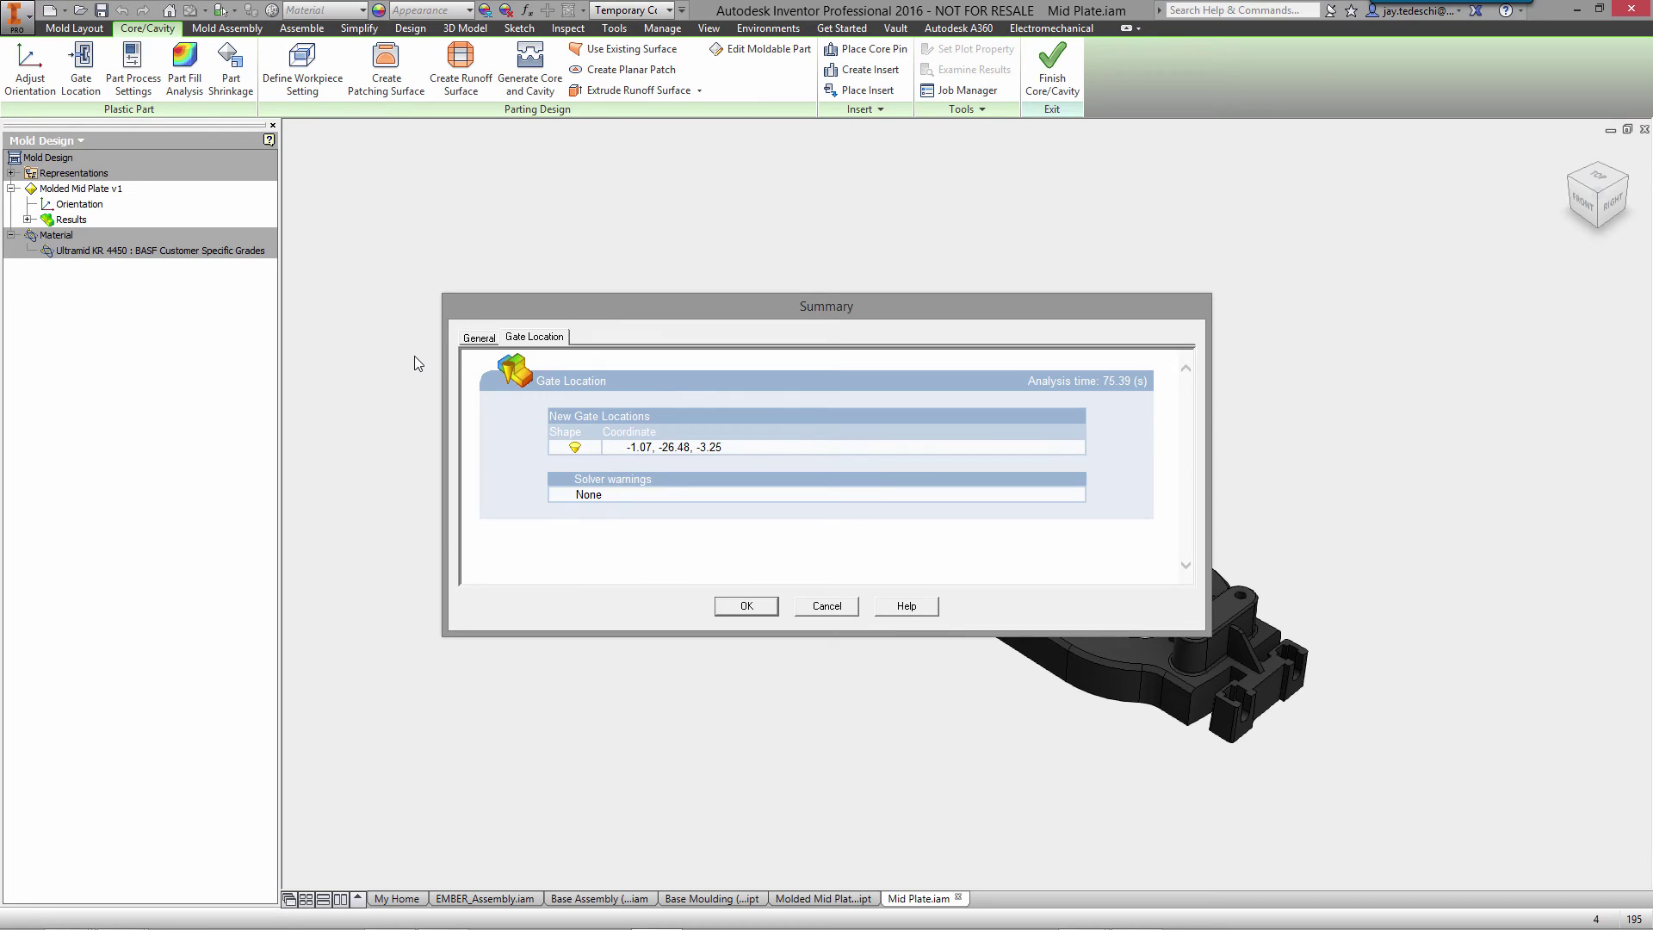
pyautogui.click(744, 605)
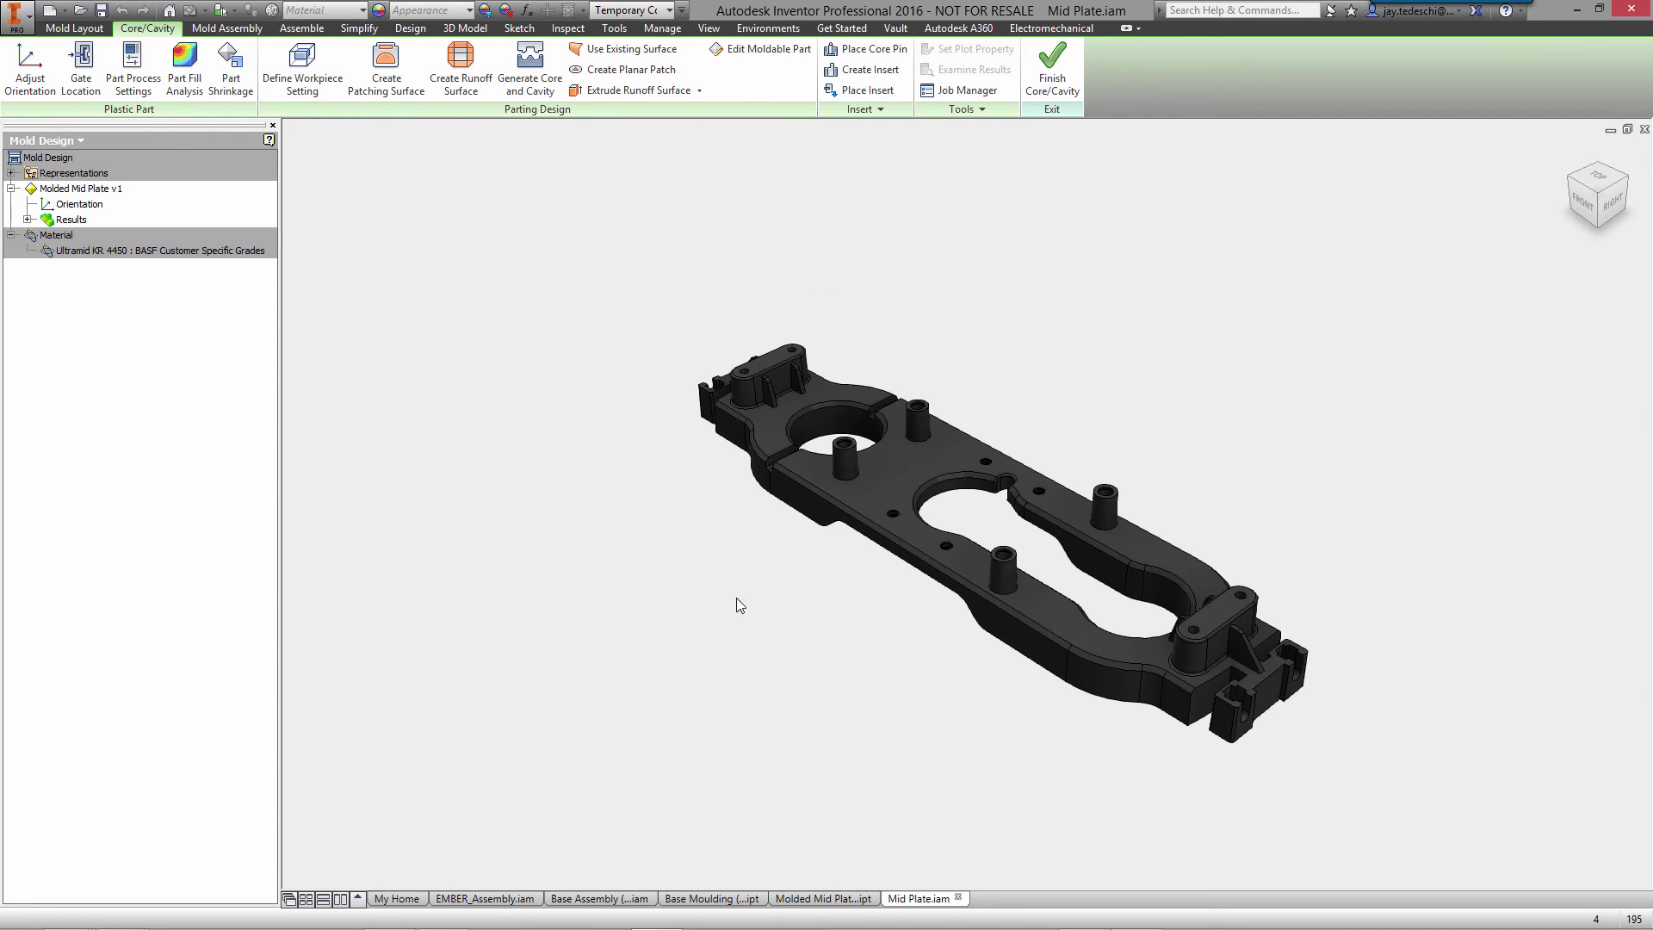
pyautogui.click(26, 220)
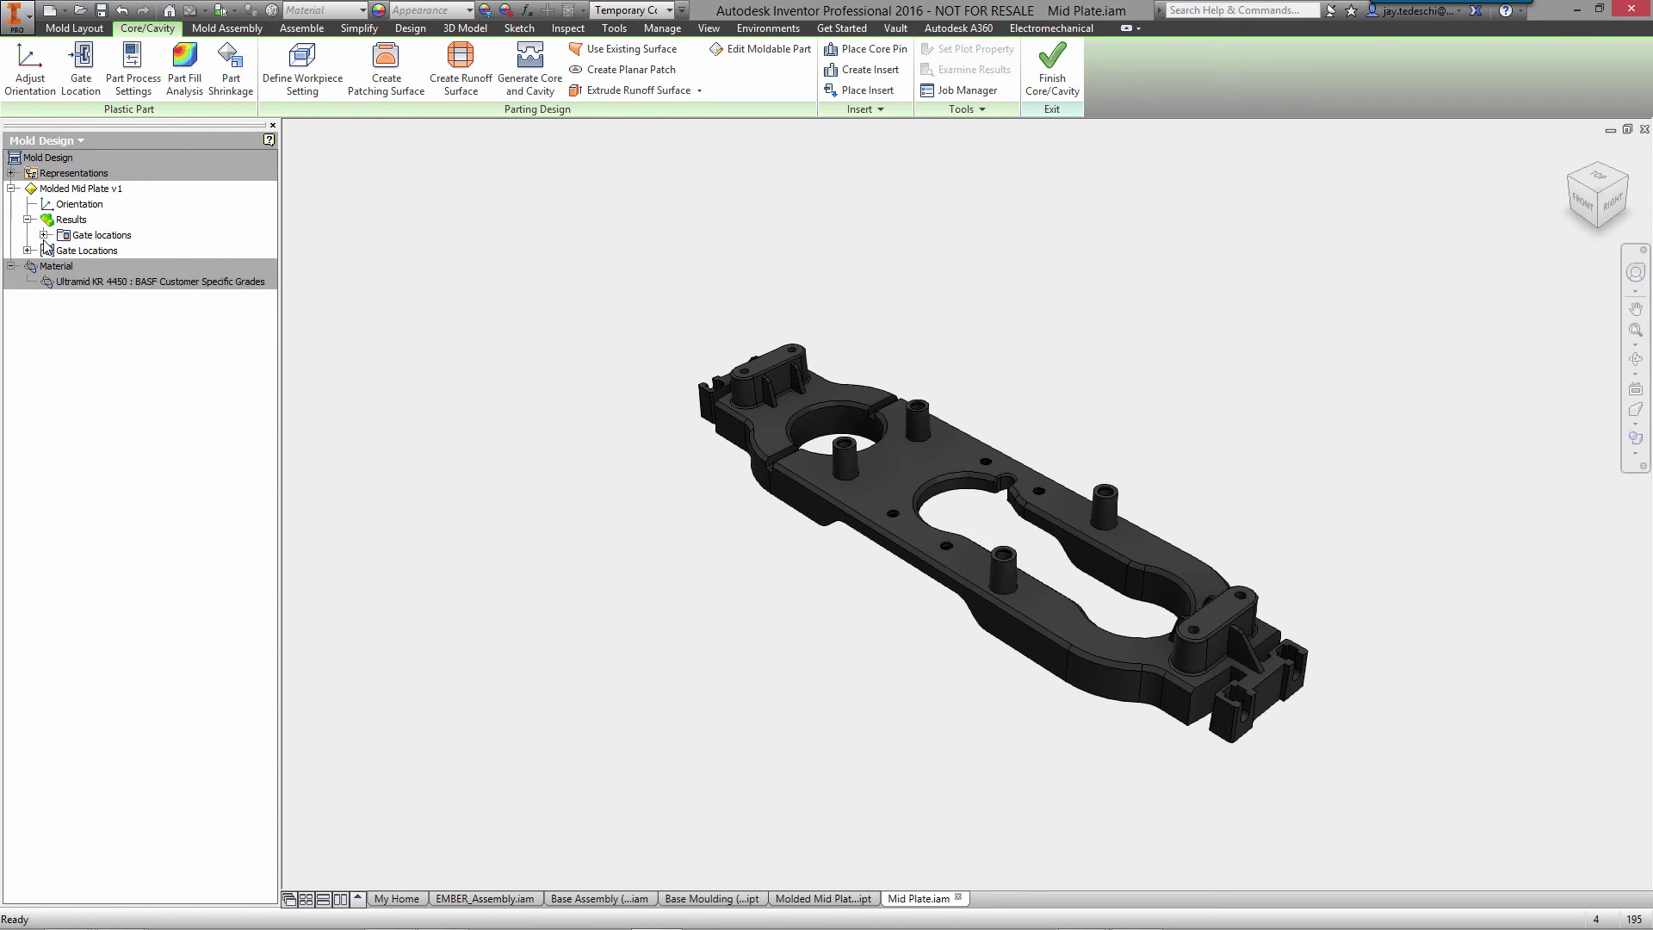
pyautogui.click(144, 251)
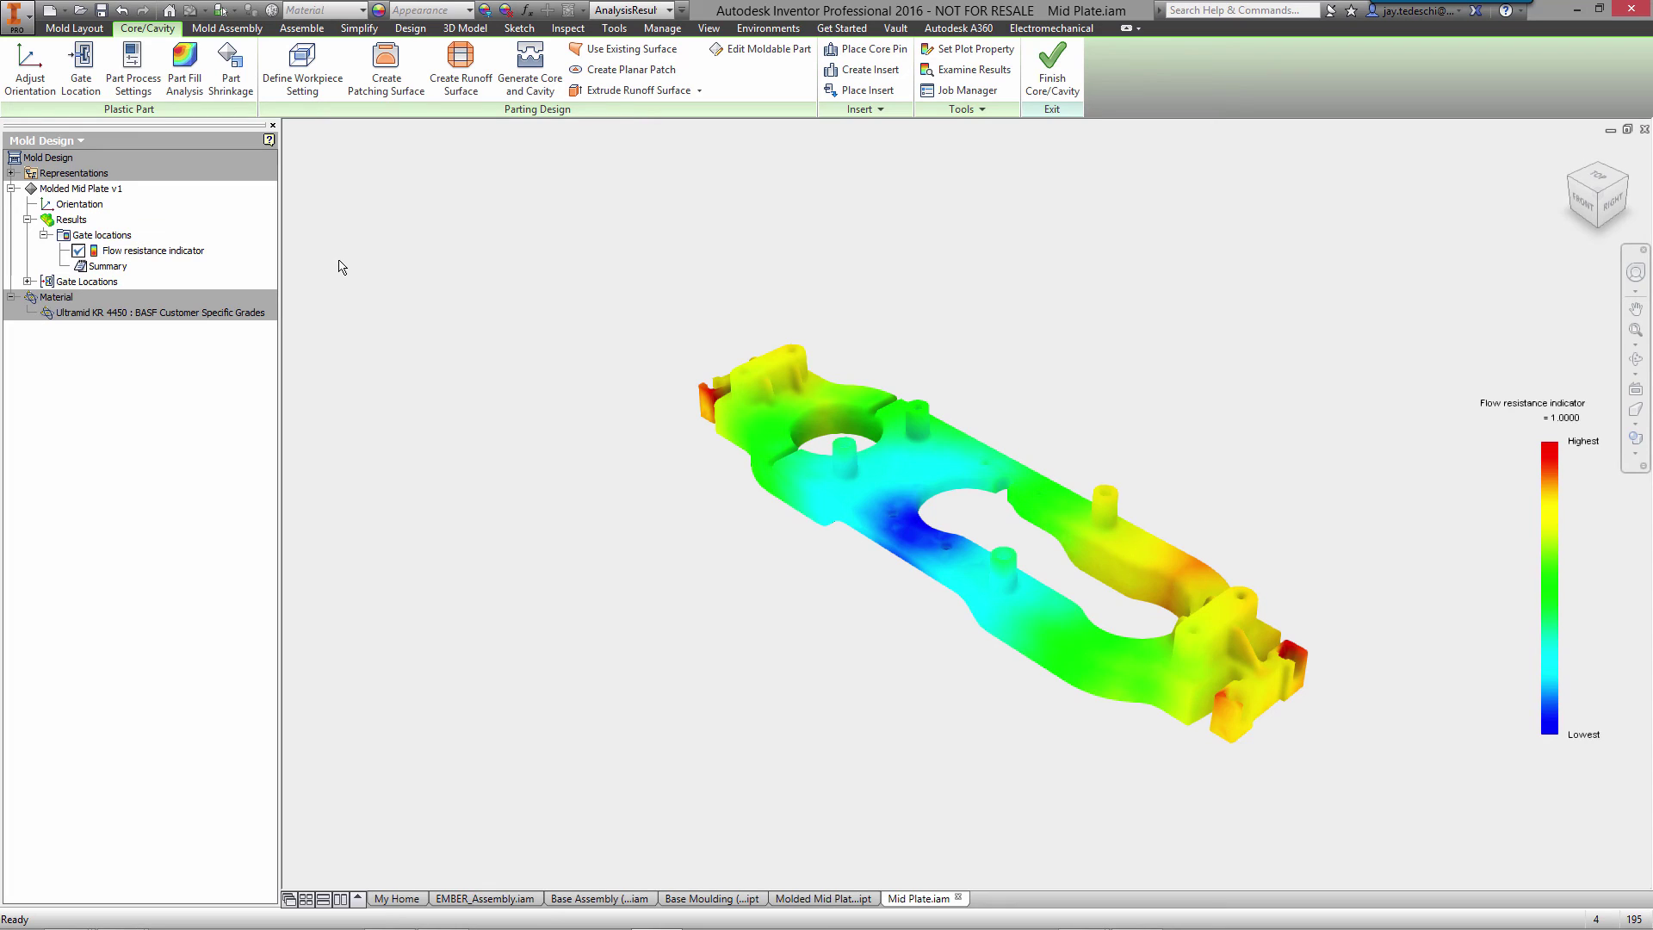
# Step: Run suggested process settings for a Gloss finish and expand the Molding window results
pyautogui.click(133, 69)
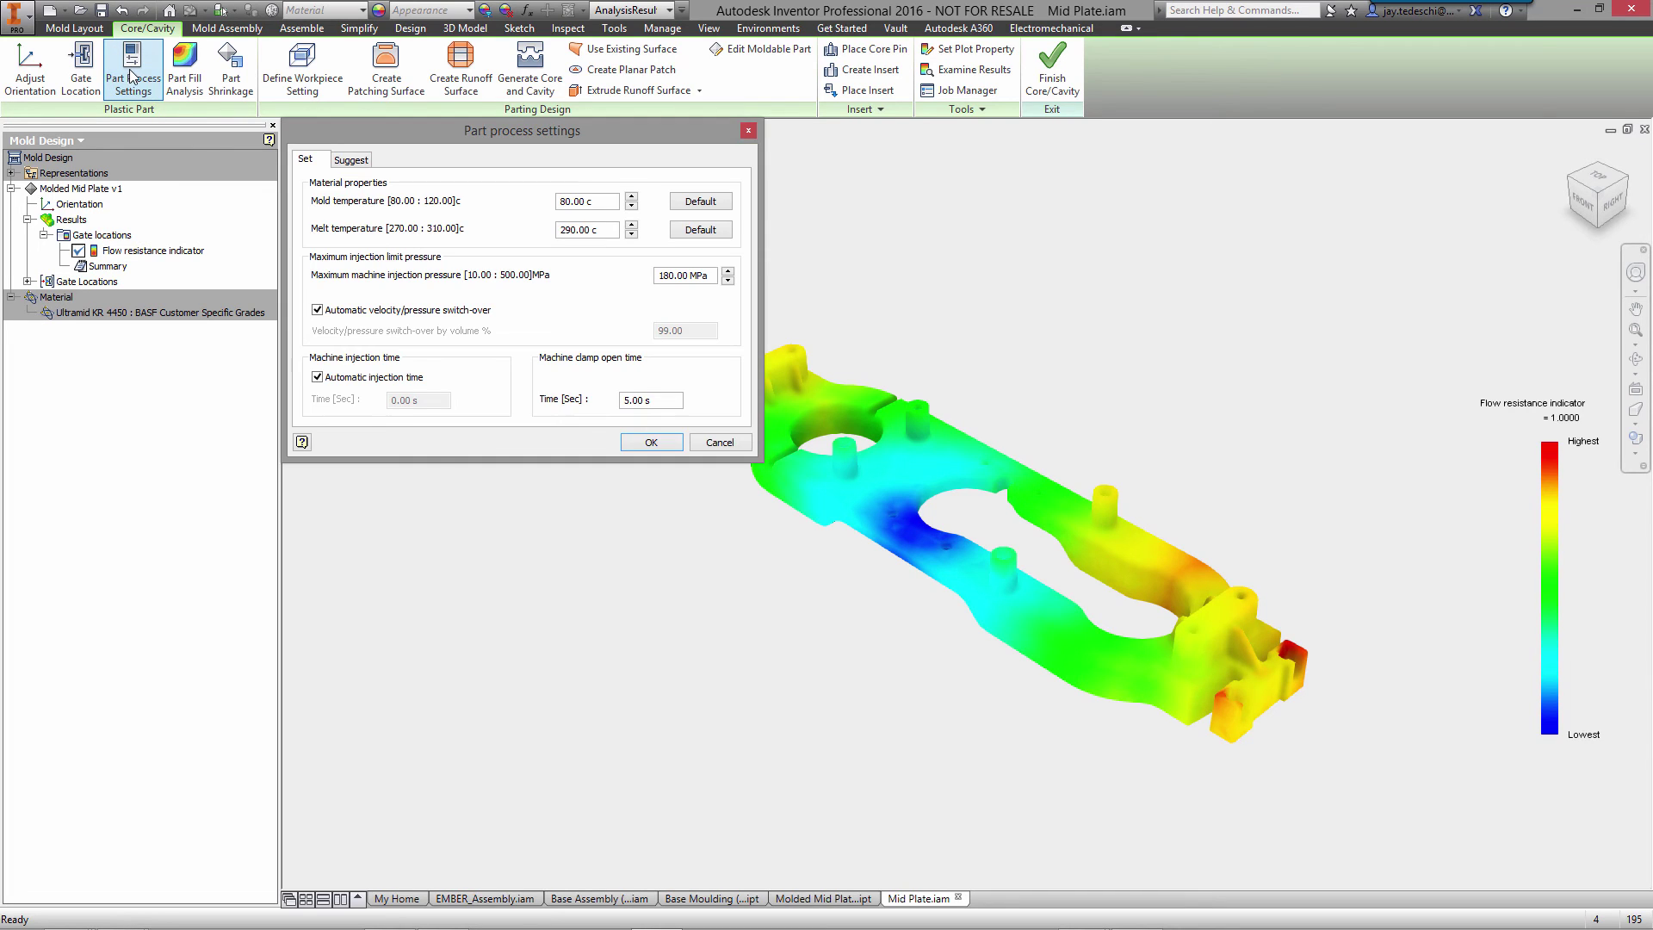
pyautogui.click(351, 161)
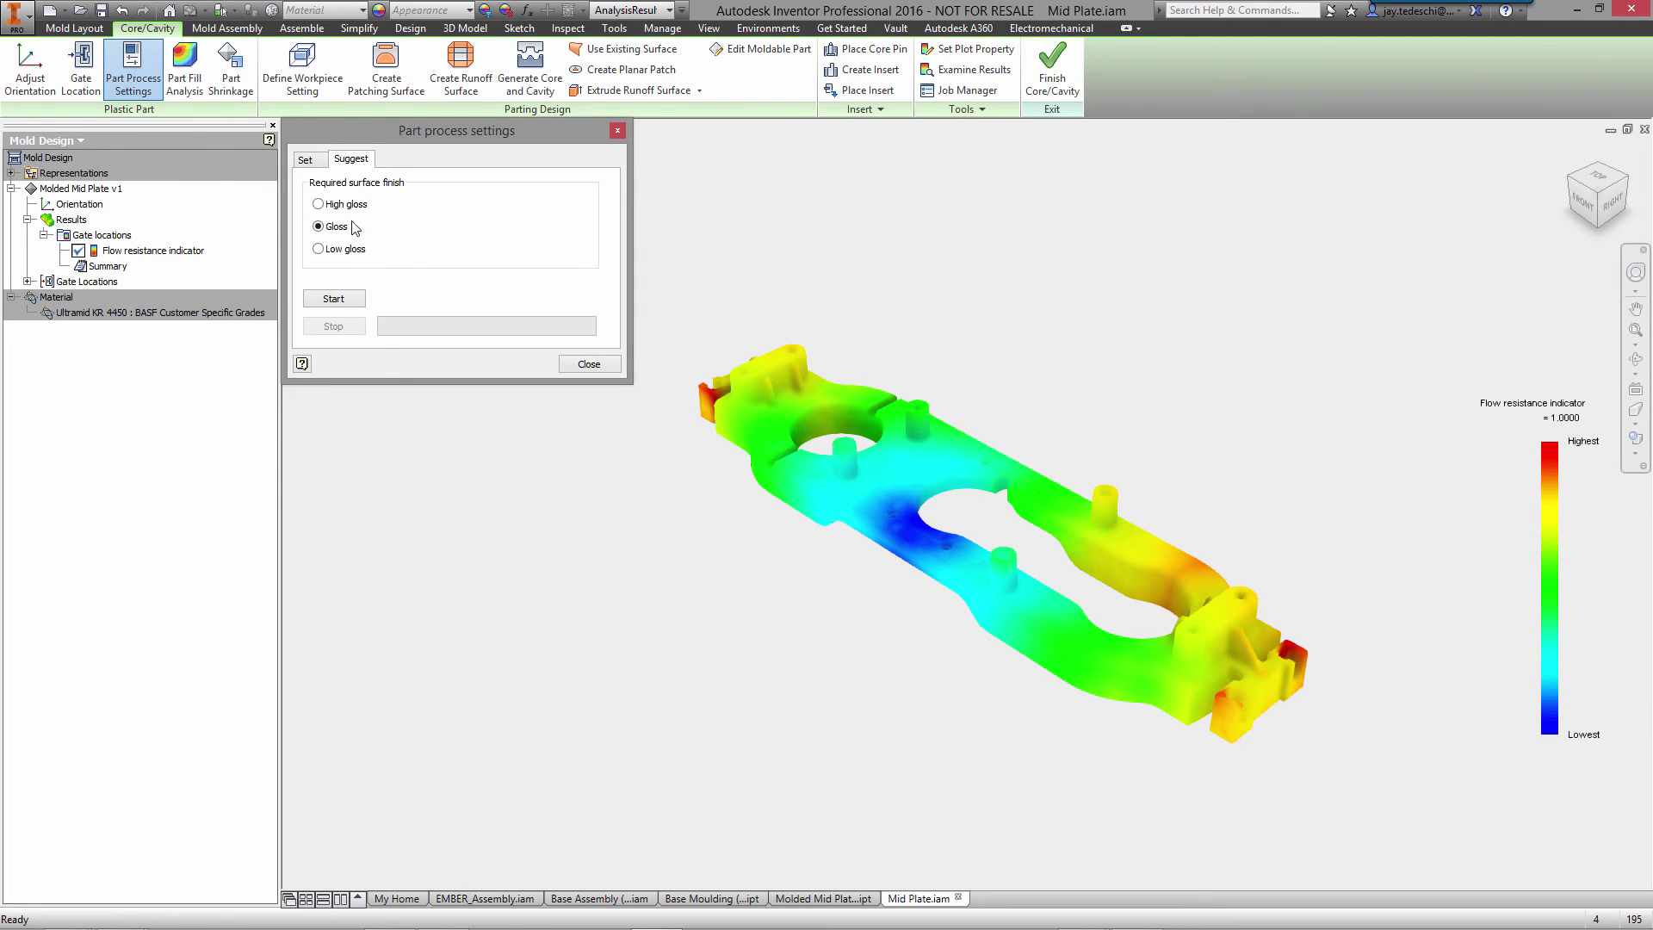
pyautogui.click(334, 299)
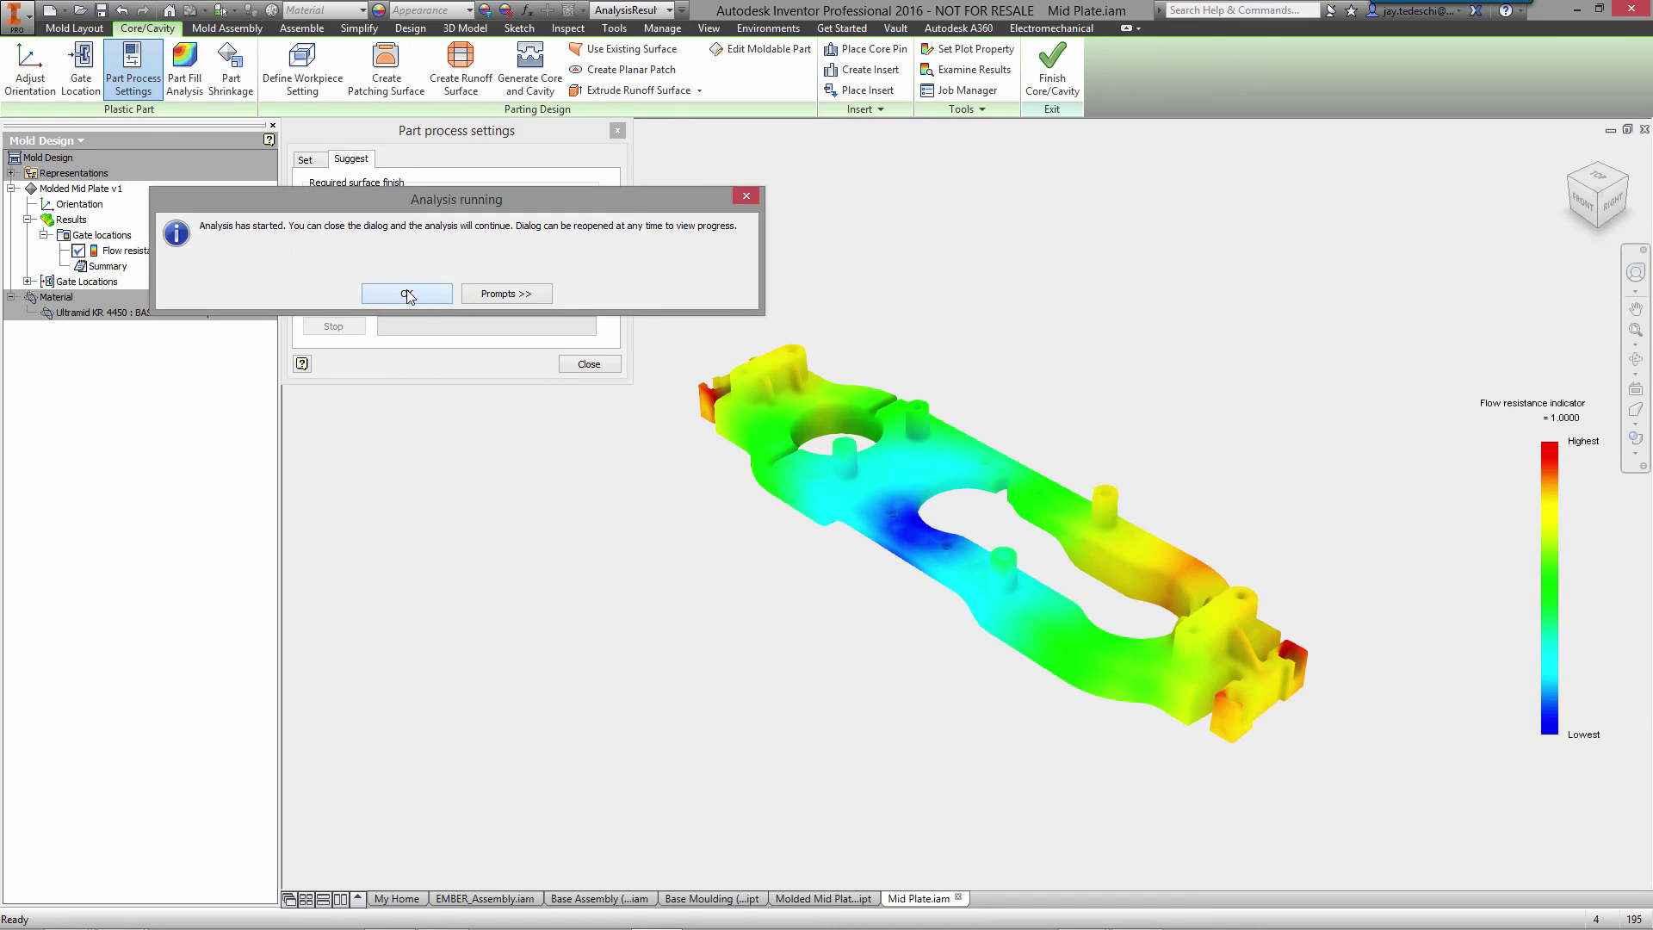
pyautogui.click(433, 289)
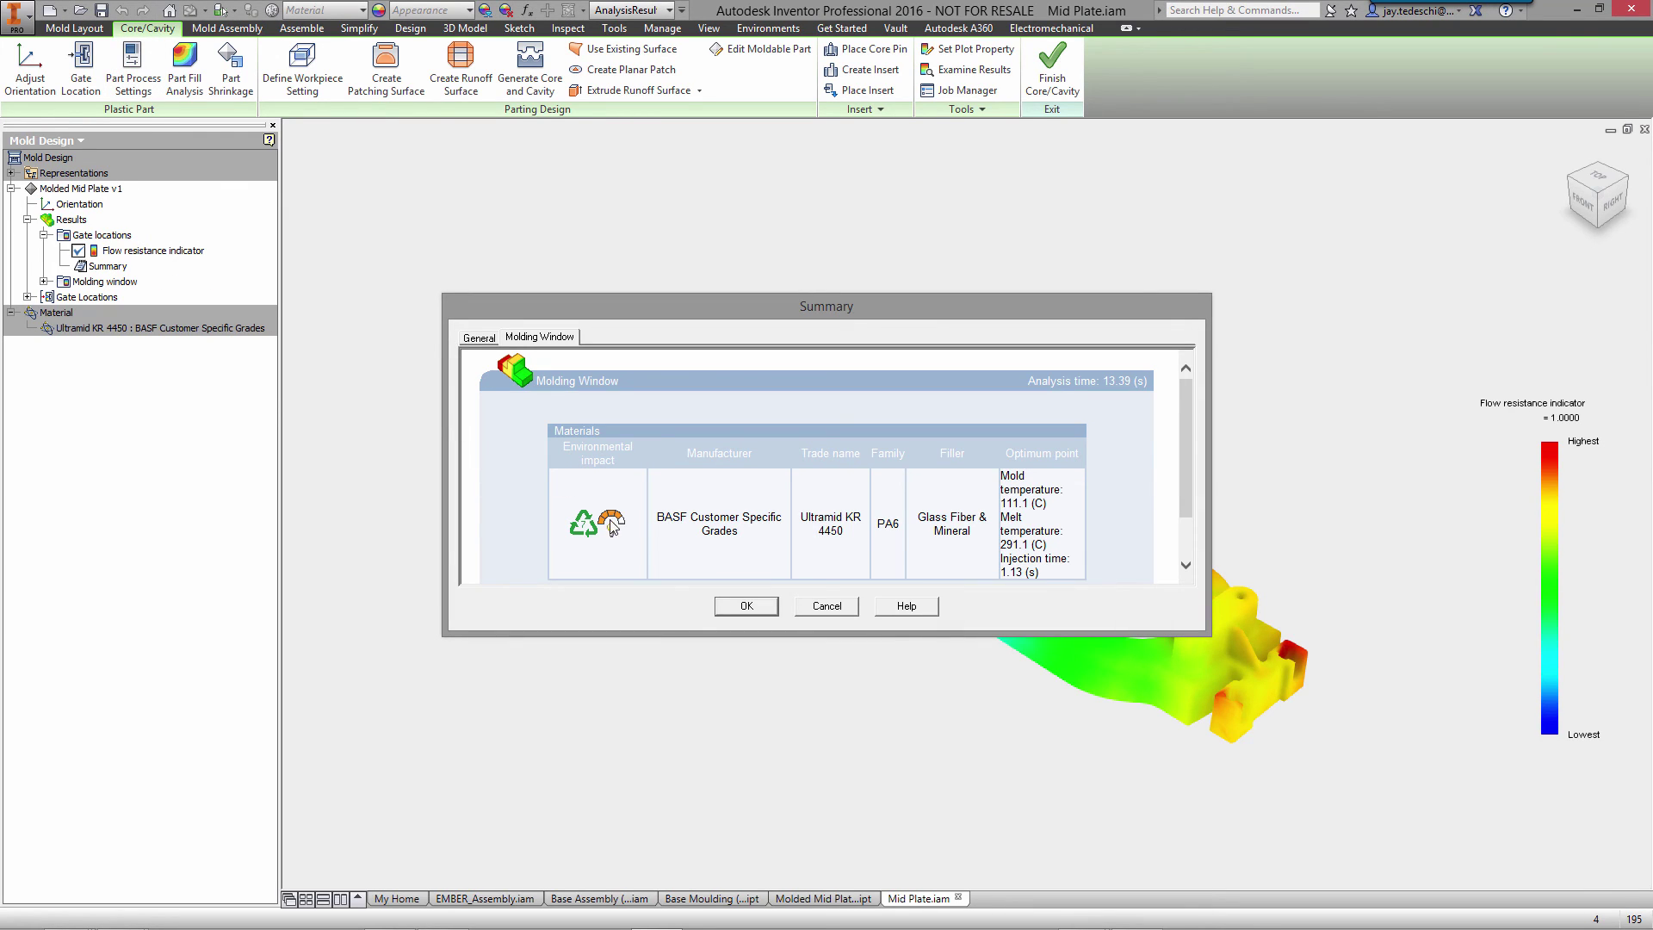
pyautogui.click(747, 606)
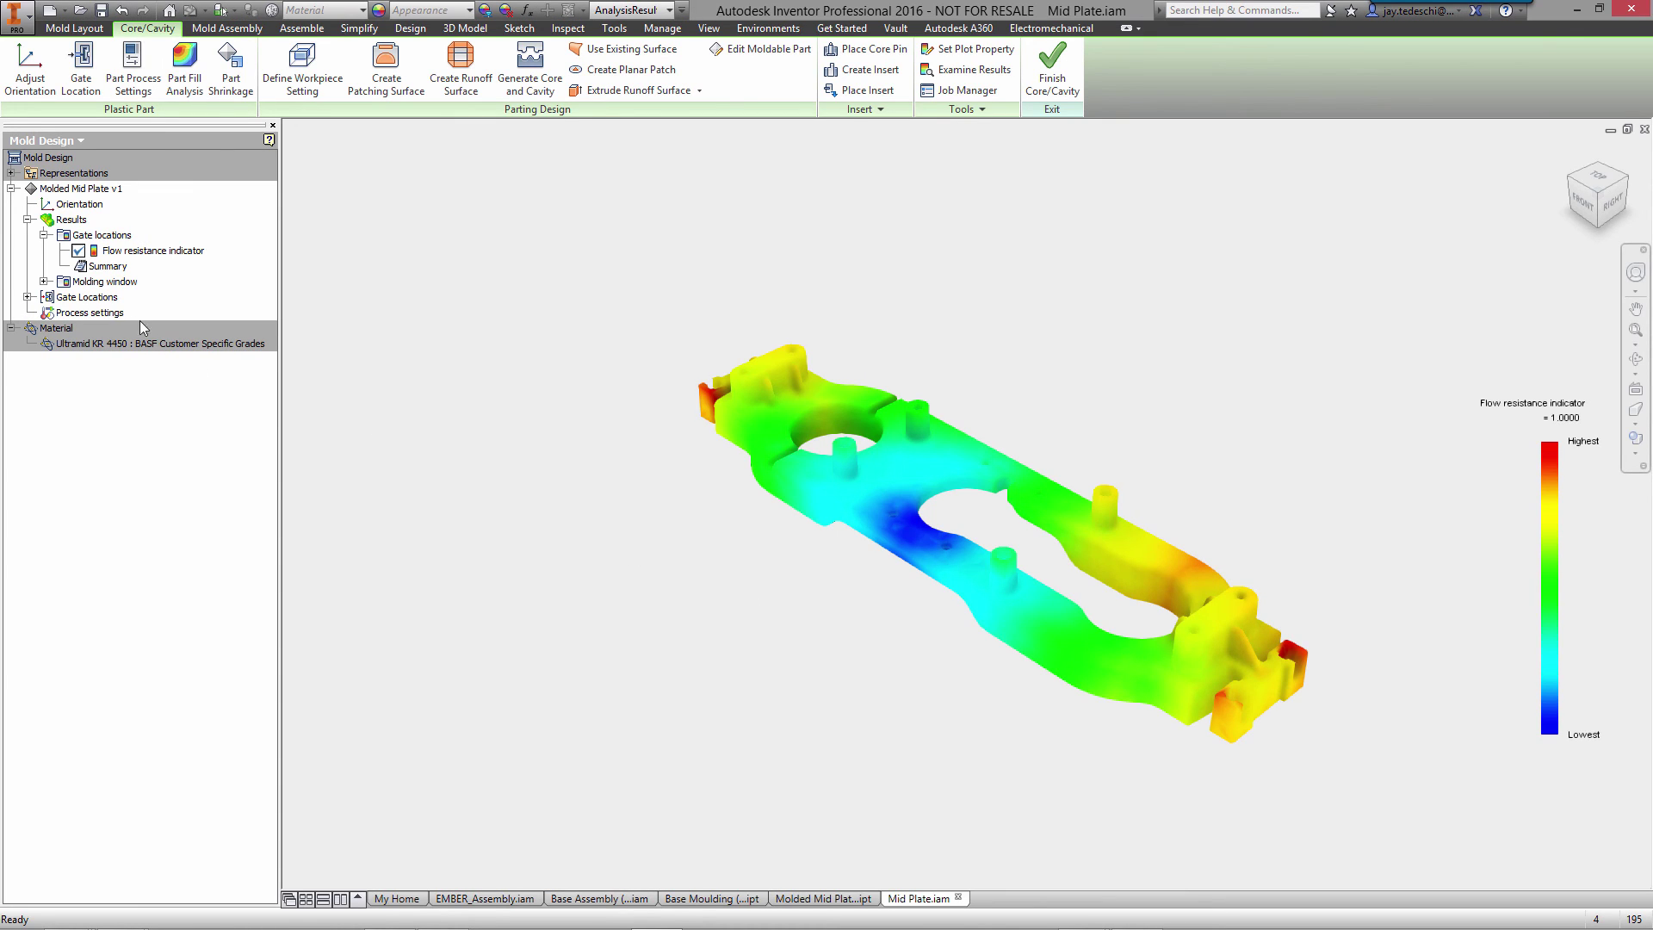
pyautogui.click(44, 281)
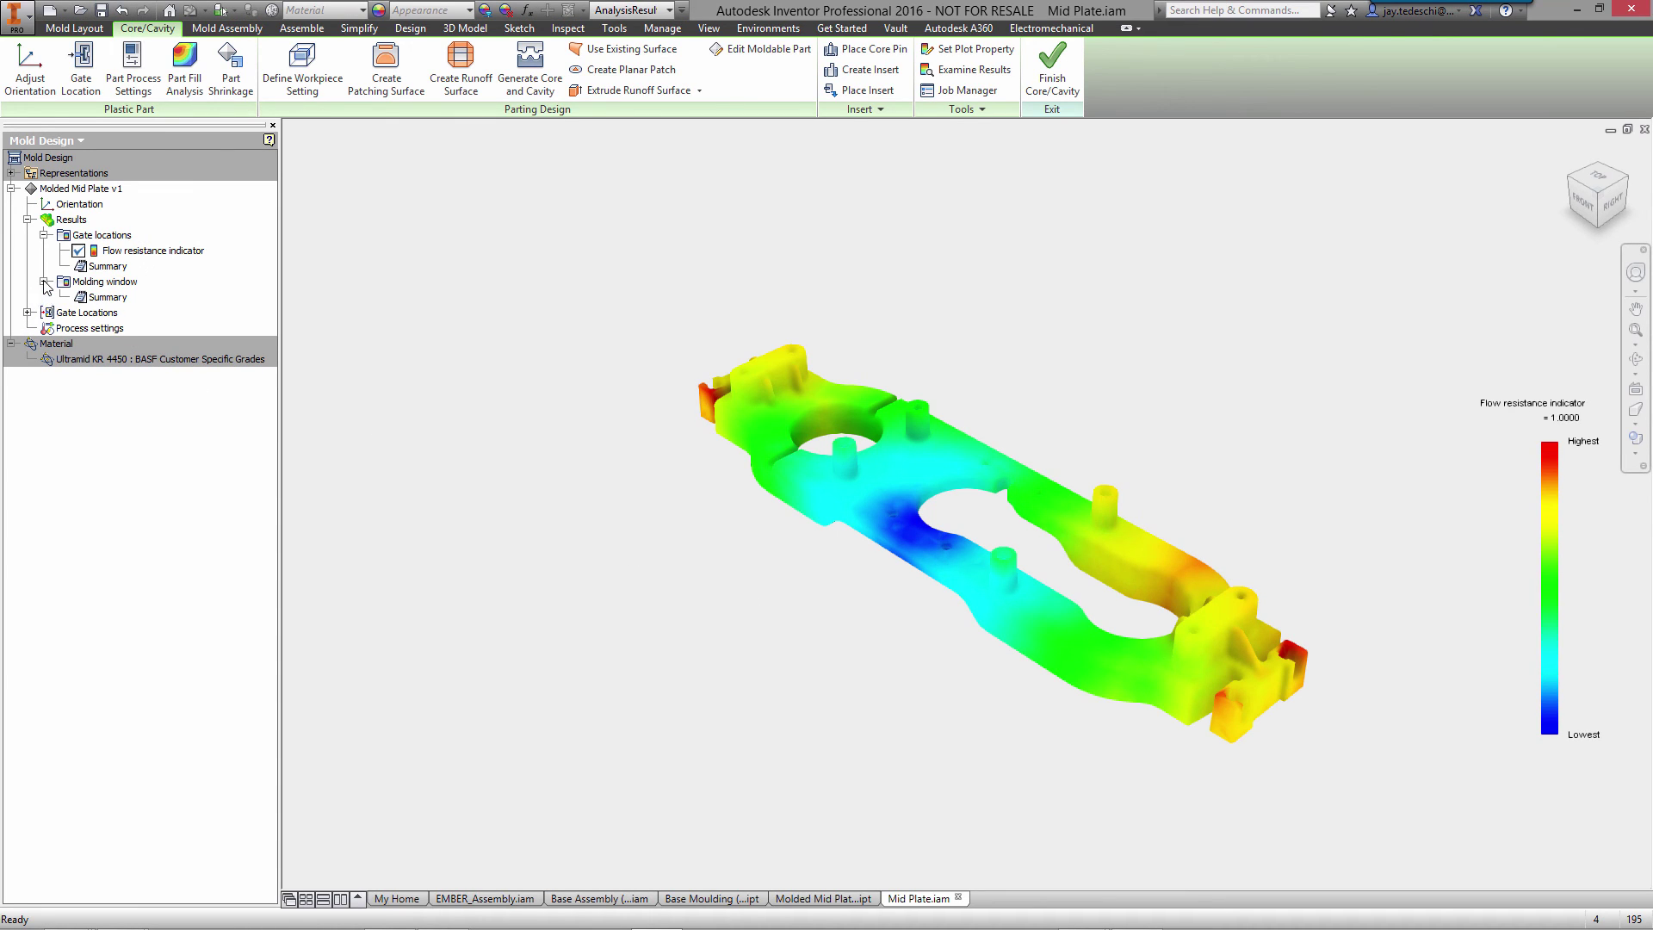
# Step: Run the part fill analysis, accepting the warning, and close its summary
pyautogui.click(184, 68)
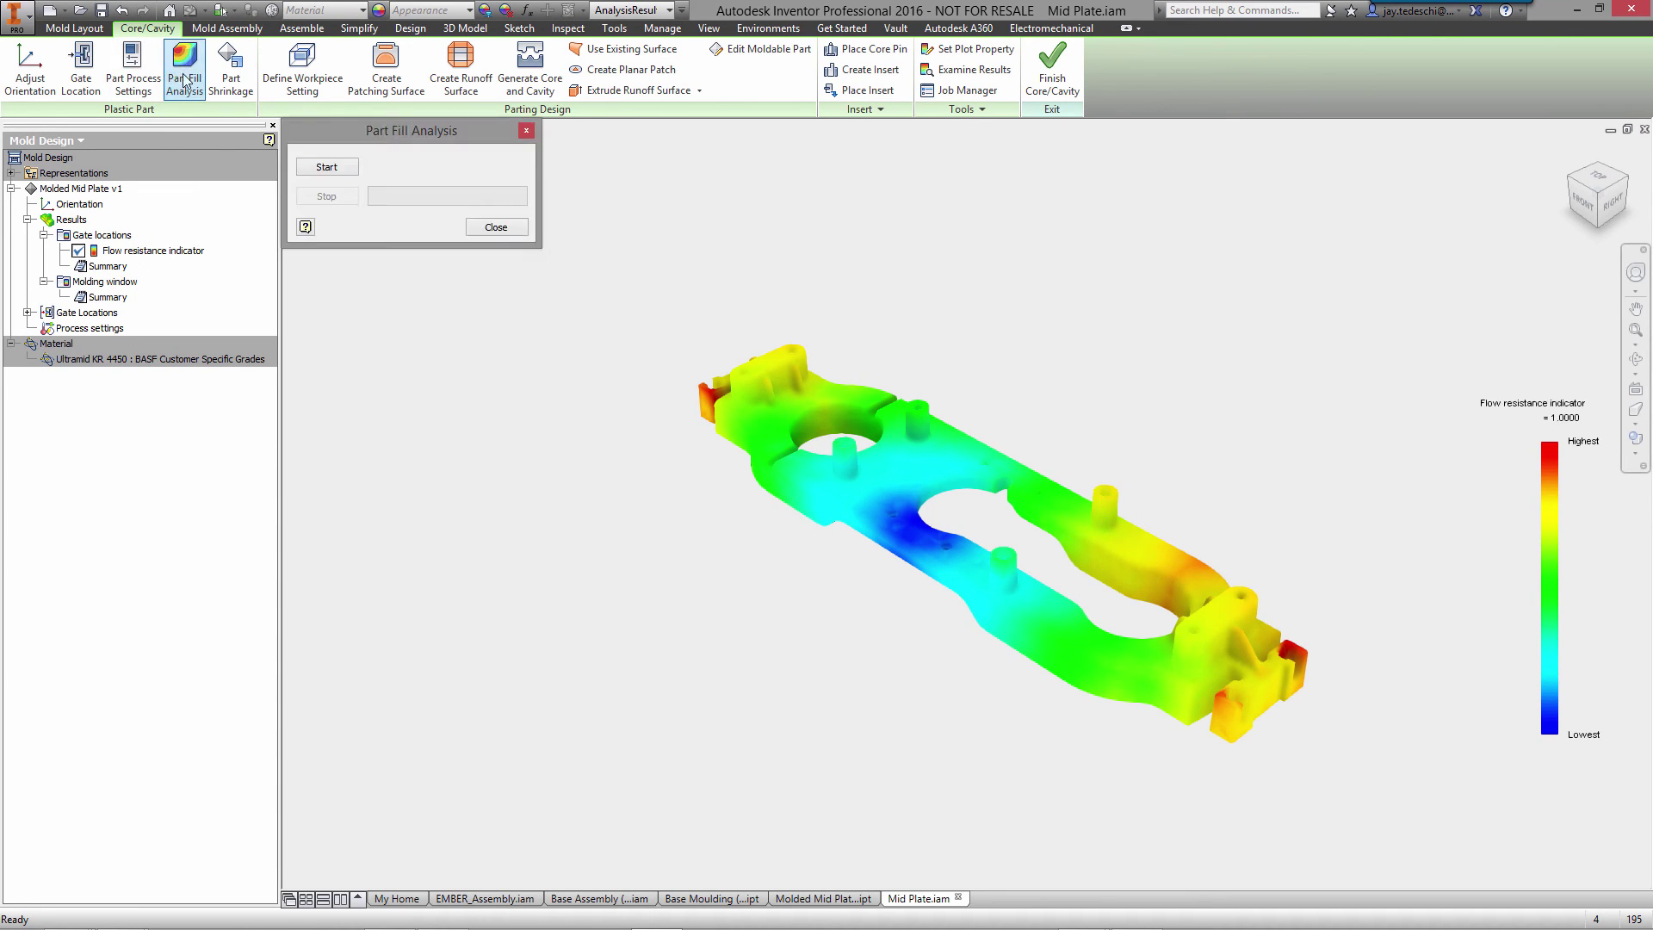
pyautogui.click(337, 169)
pyautogui.click(368, 226)
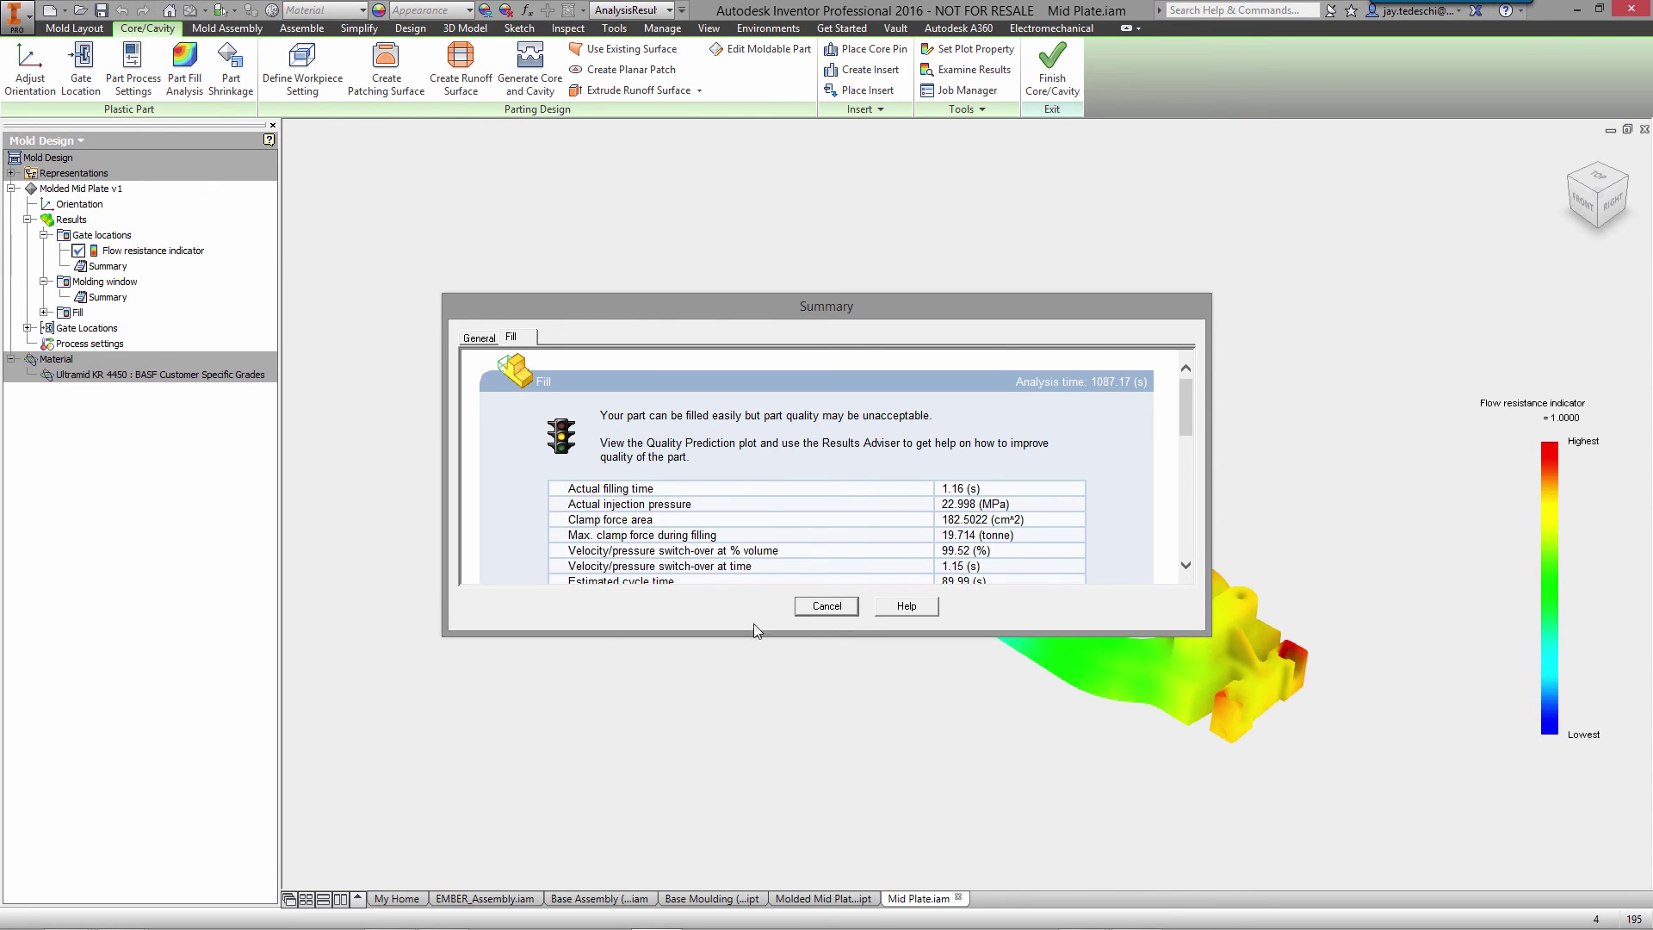
pyautogui.click(825, 607)
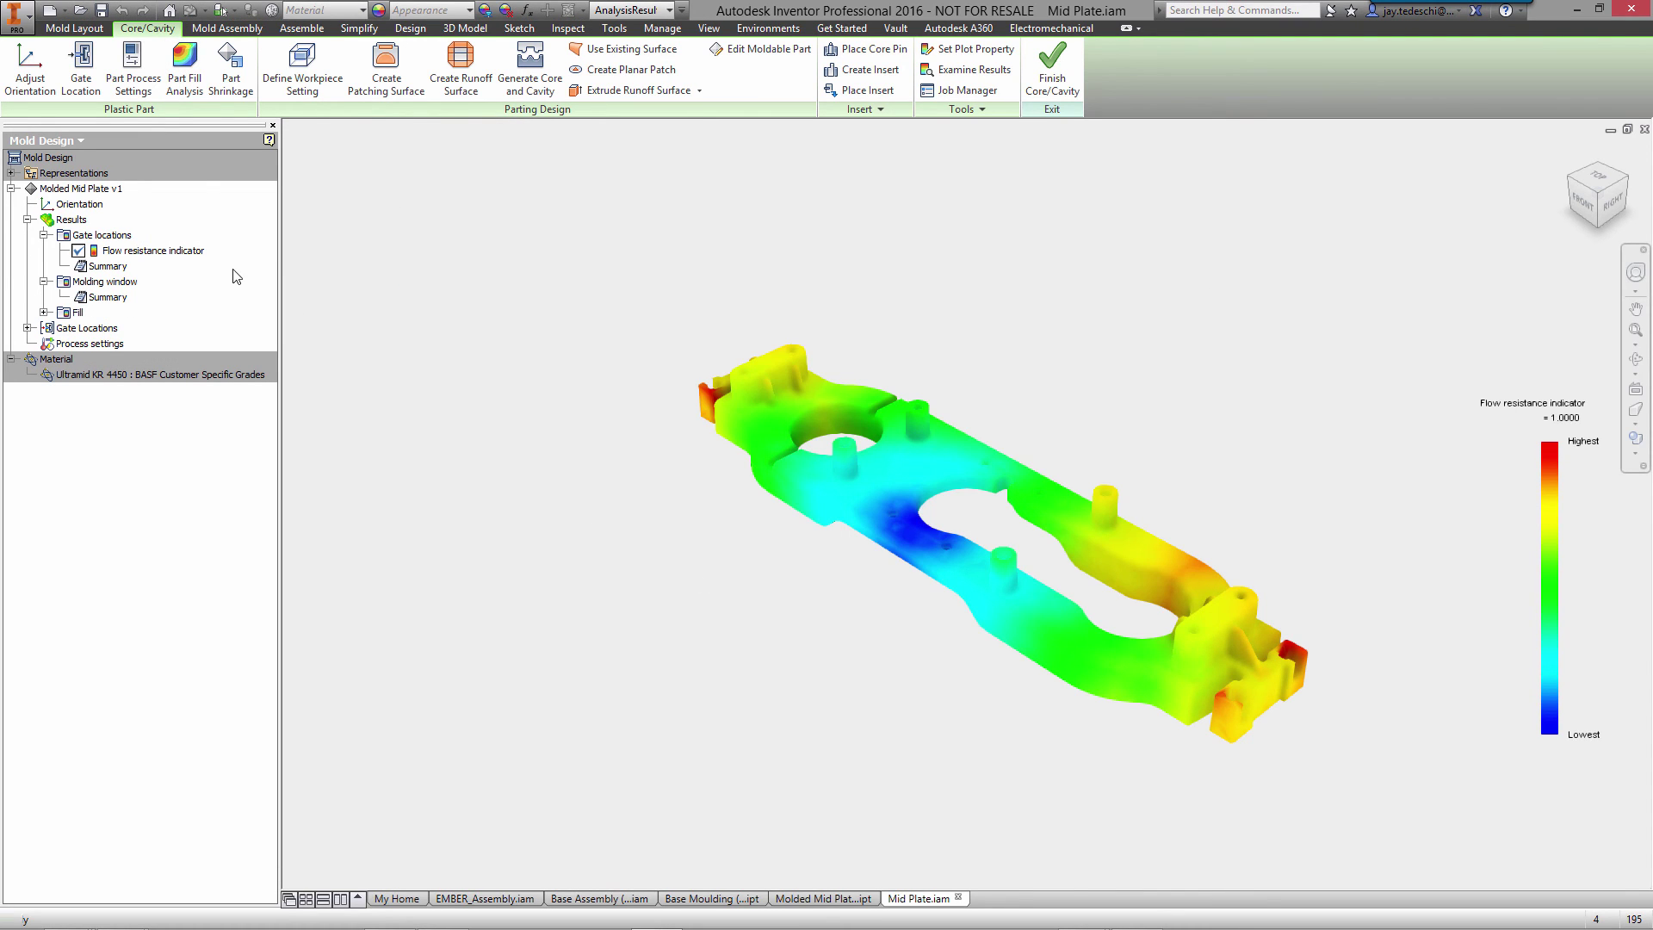
# Step: Display the Fill time, Plastic flow, Confidence of fill and Quality prediction plots
pyautogui.click(44, 313)
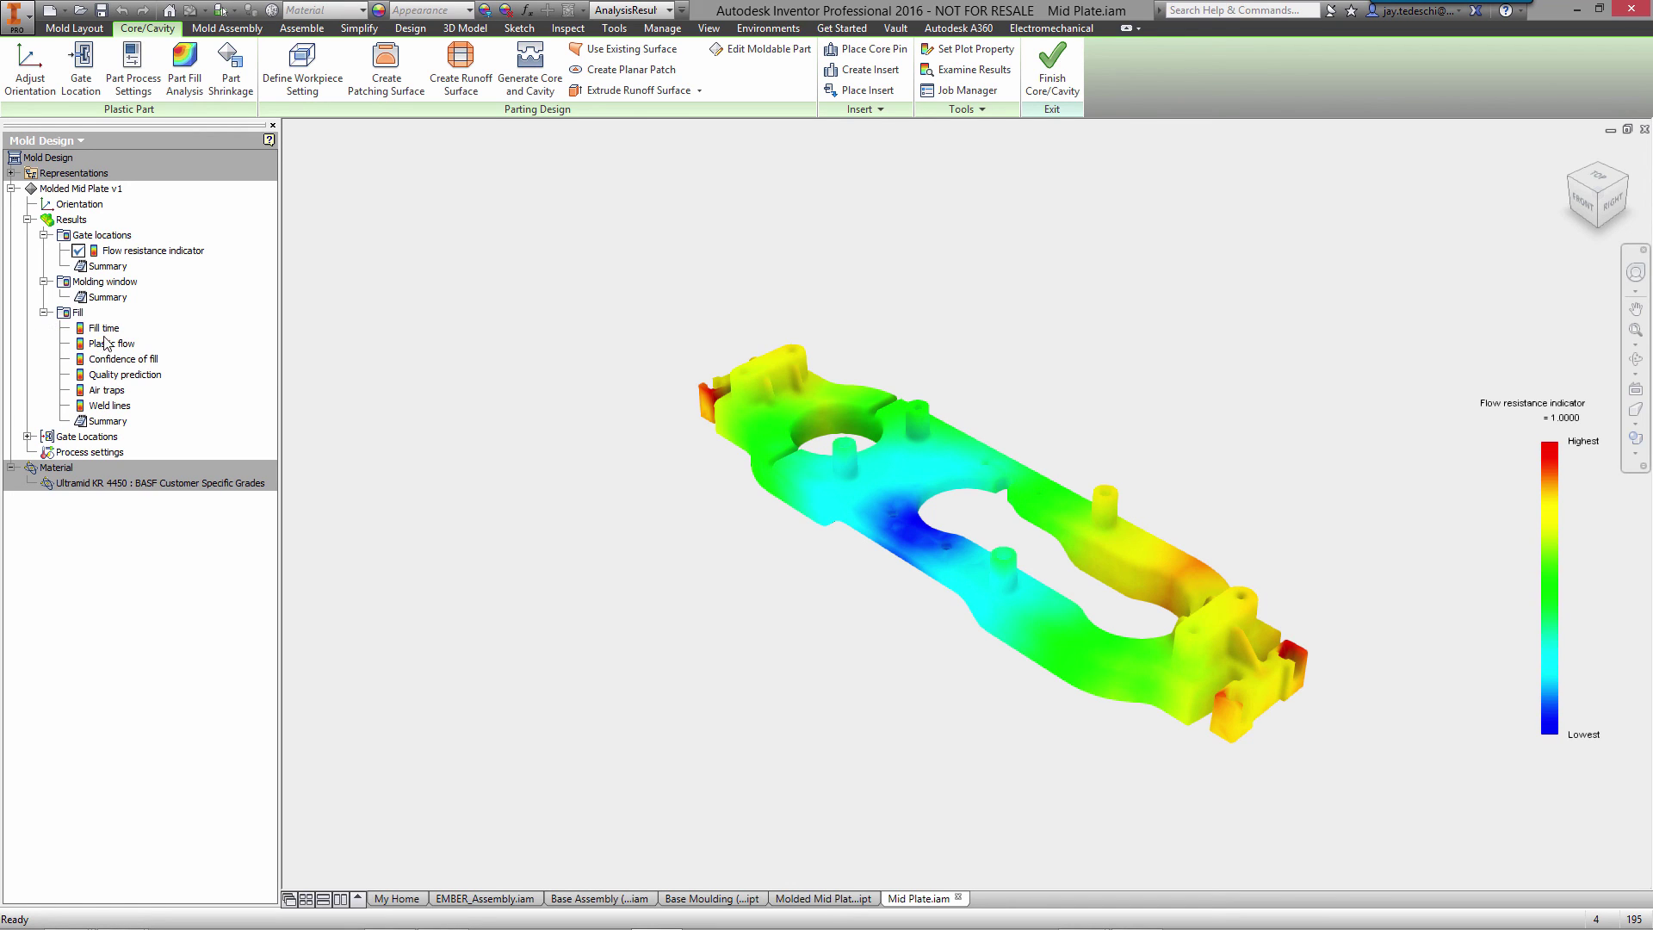
pyautogui.click(105, 328)
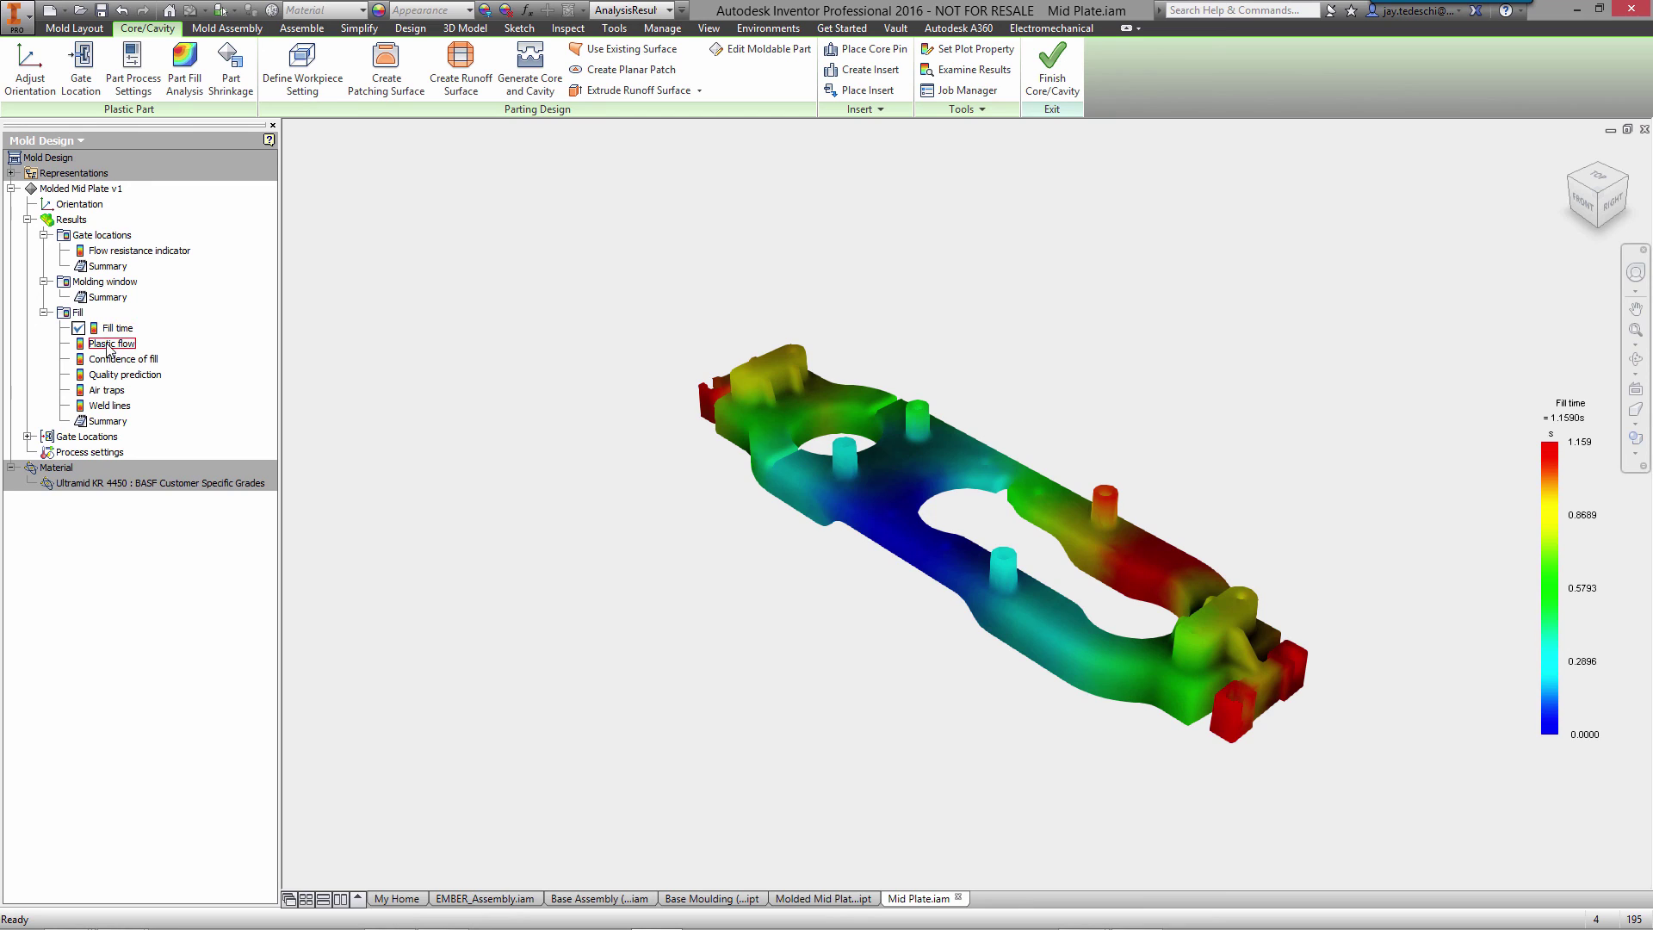
pyautogui.click(105, 343)
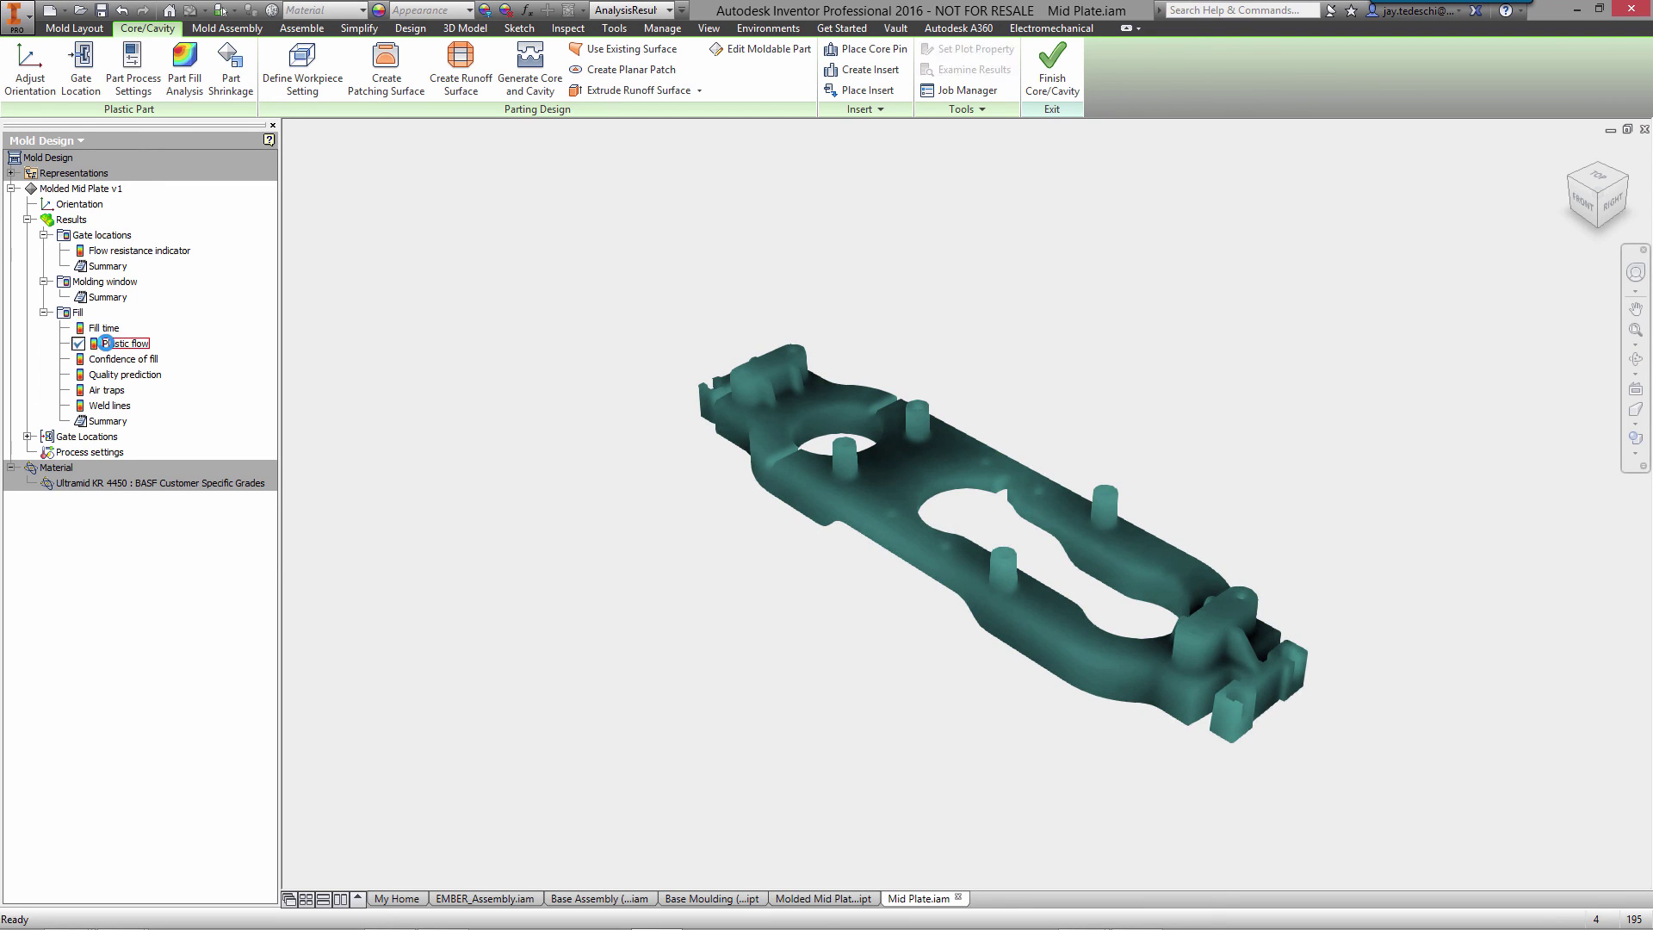
pyautogui.click(109, 359)
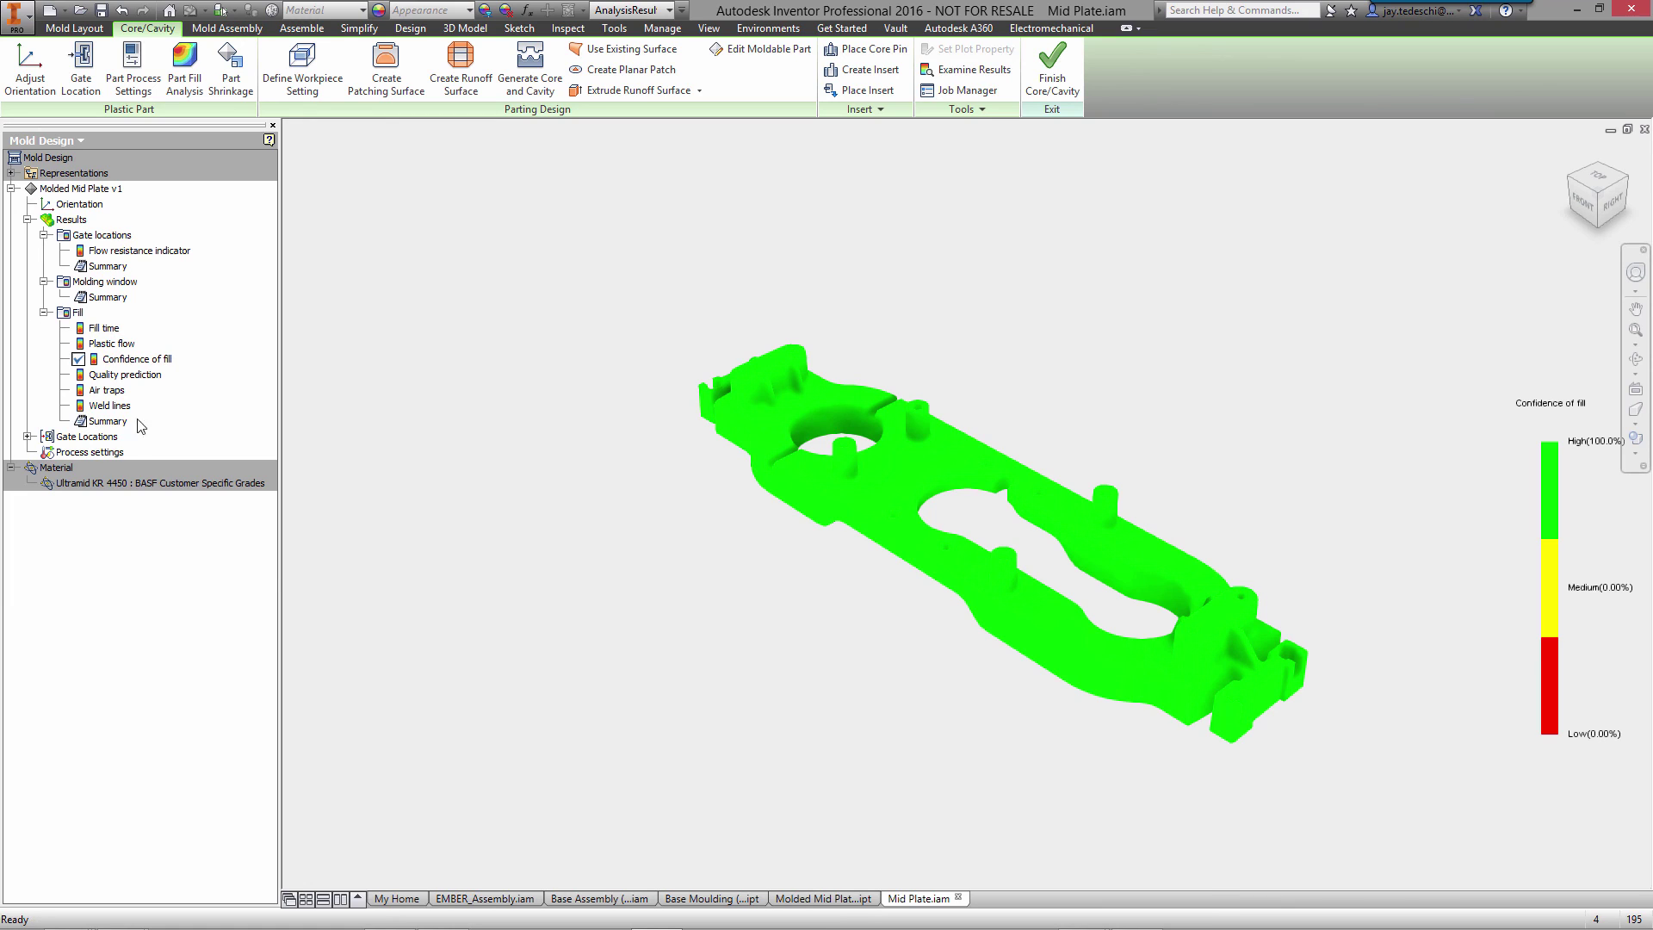
pyautogui.click(121, 375)
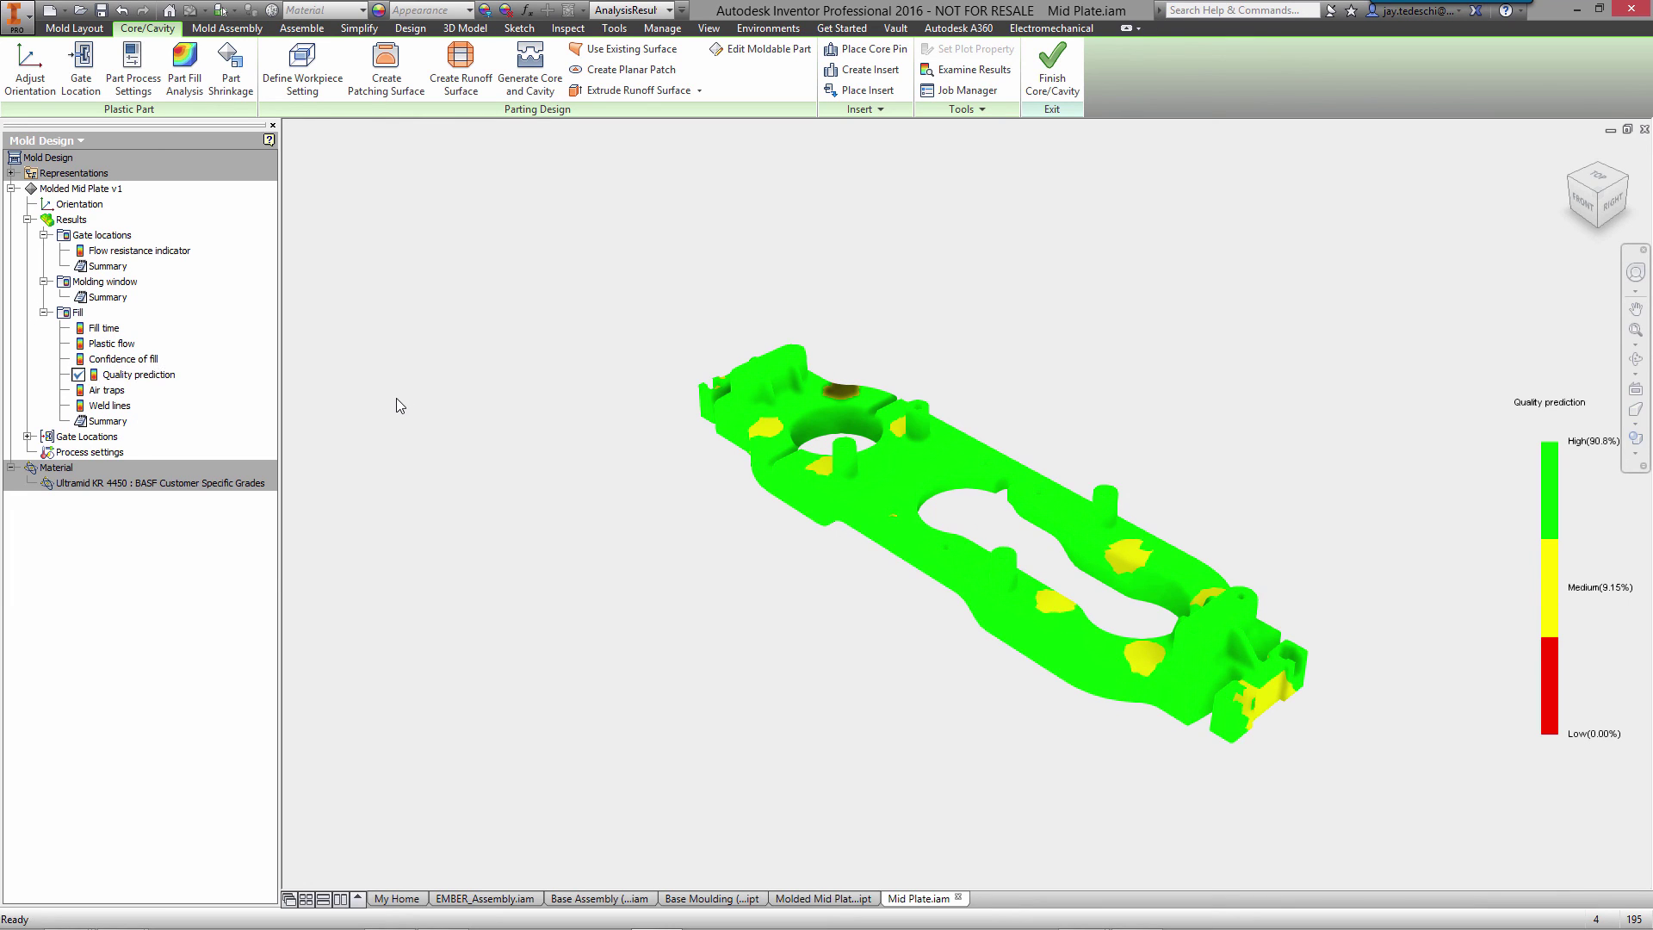